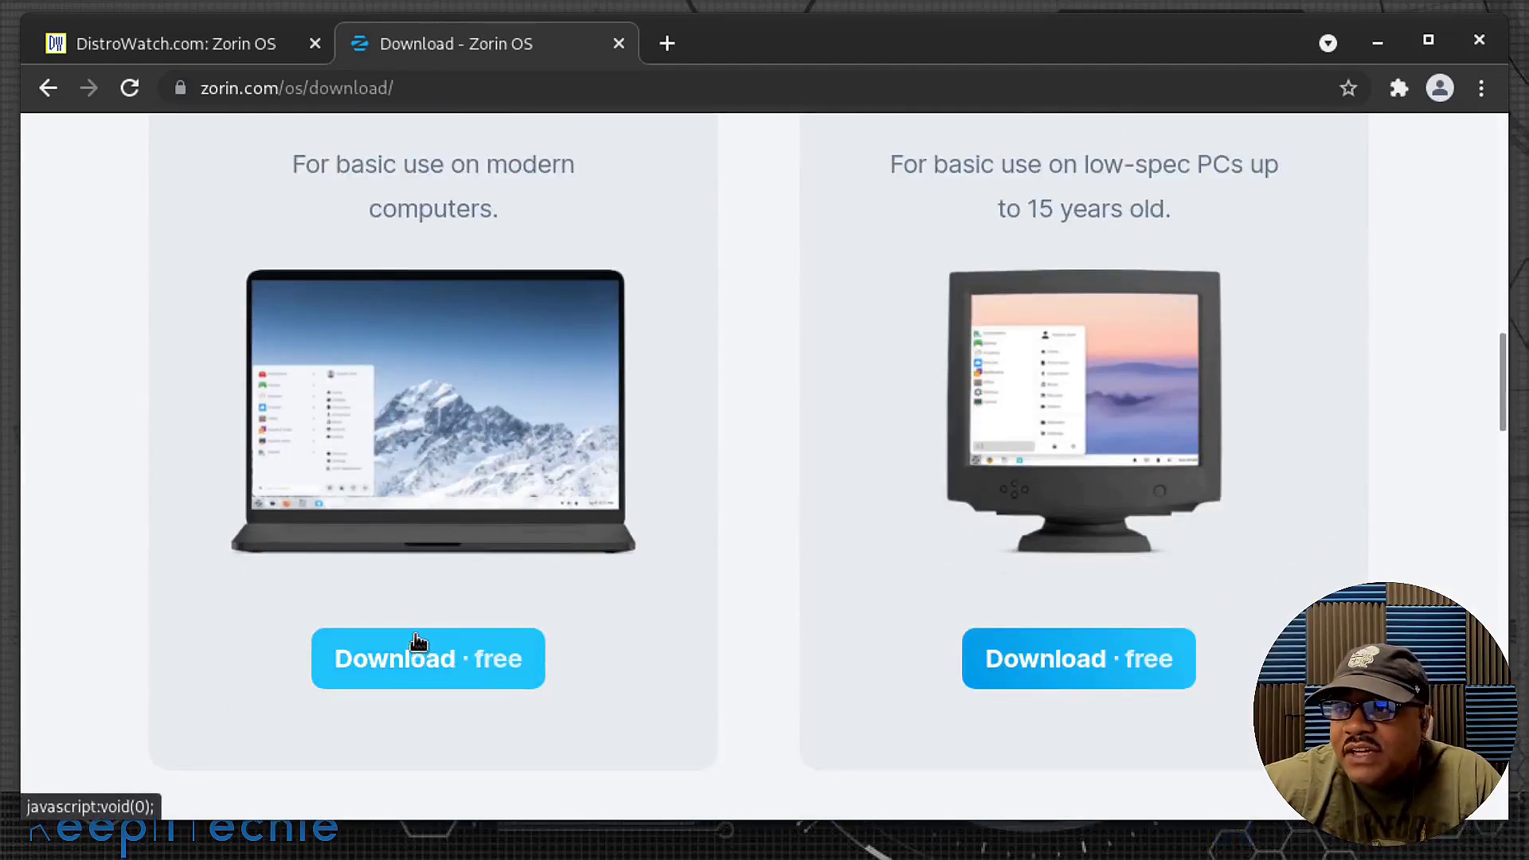
- Open the free download prompt for the Zorin OS Core edition and dismiss the newsletter form
{"action": "scroll", "coordinate": [437, 637], "scroll_direction": "down", "scroll_amount": 2}
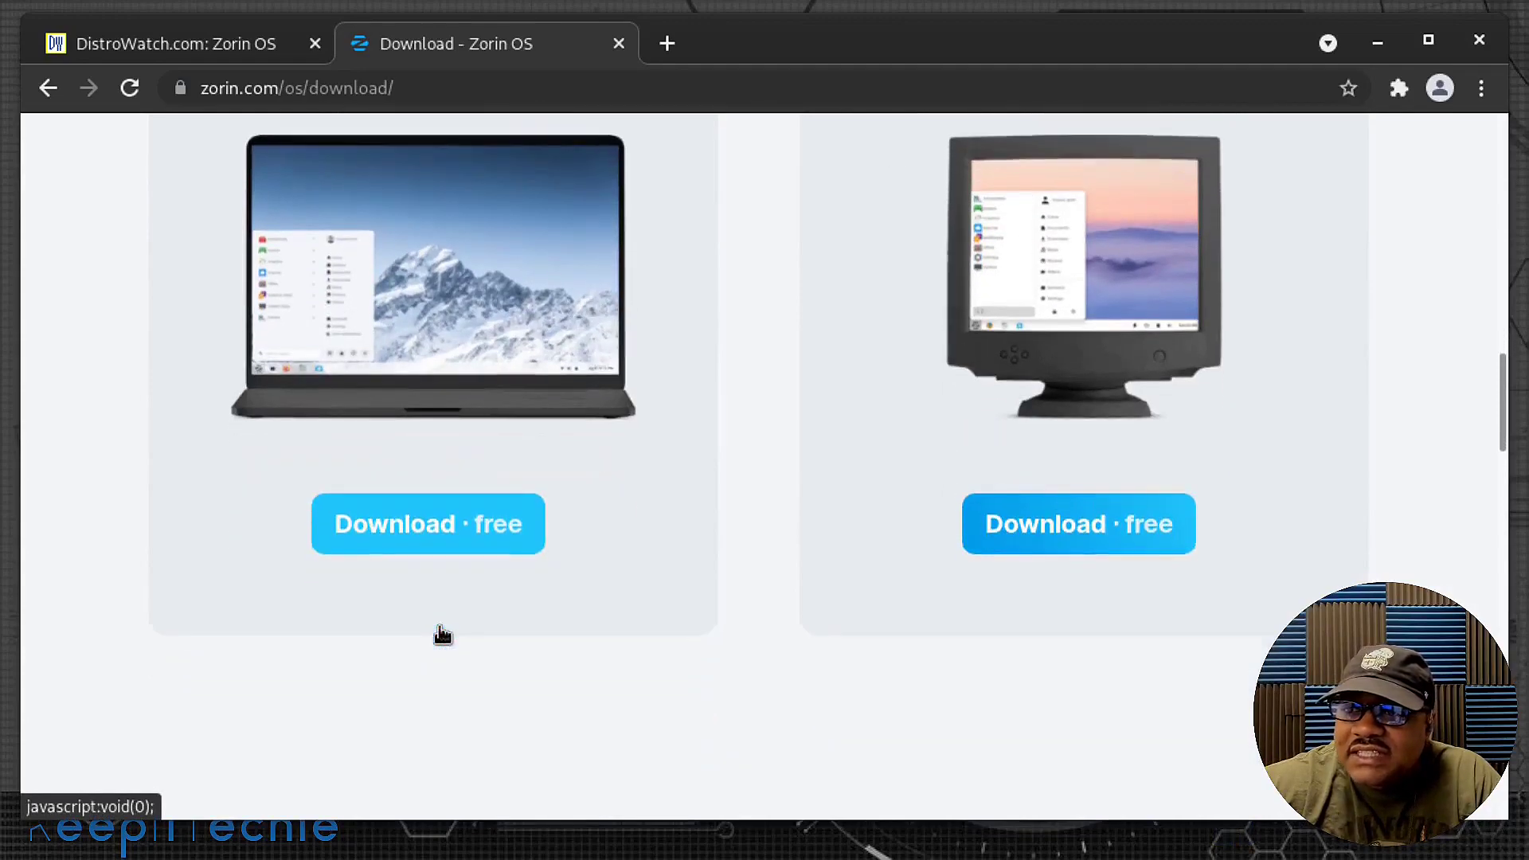
{"action": "left_click", "coordinate": [404, 539]}
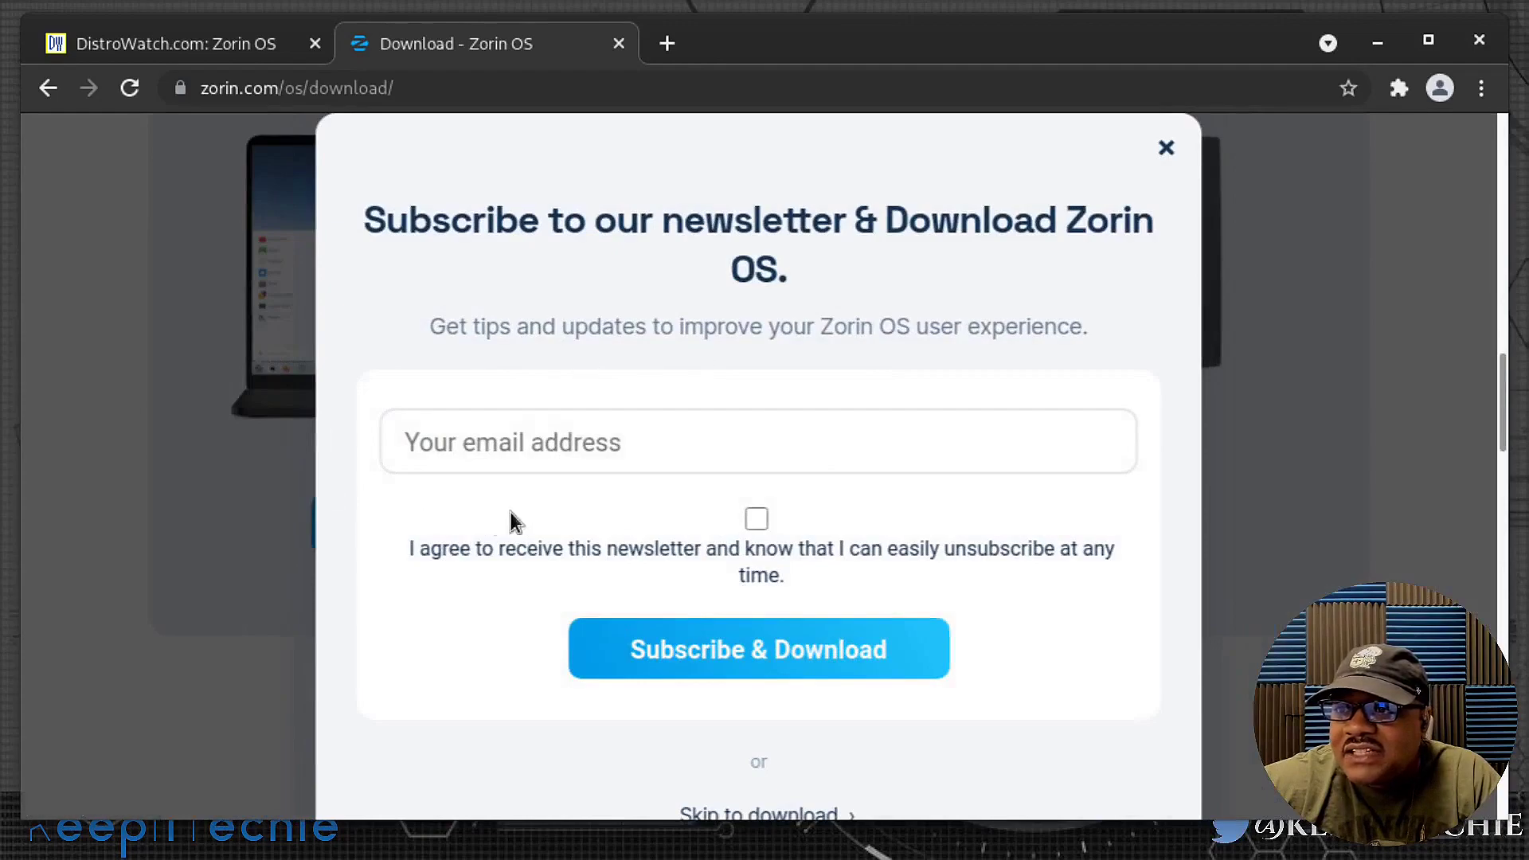
{"action": "scroll", "coordinate": [610, 350], "scroll_direction": "down", "scroll_amount": 3}
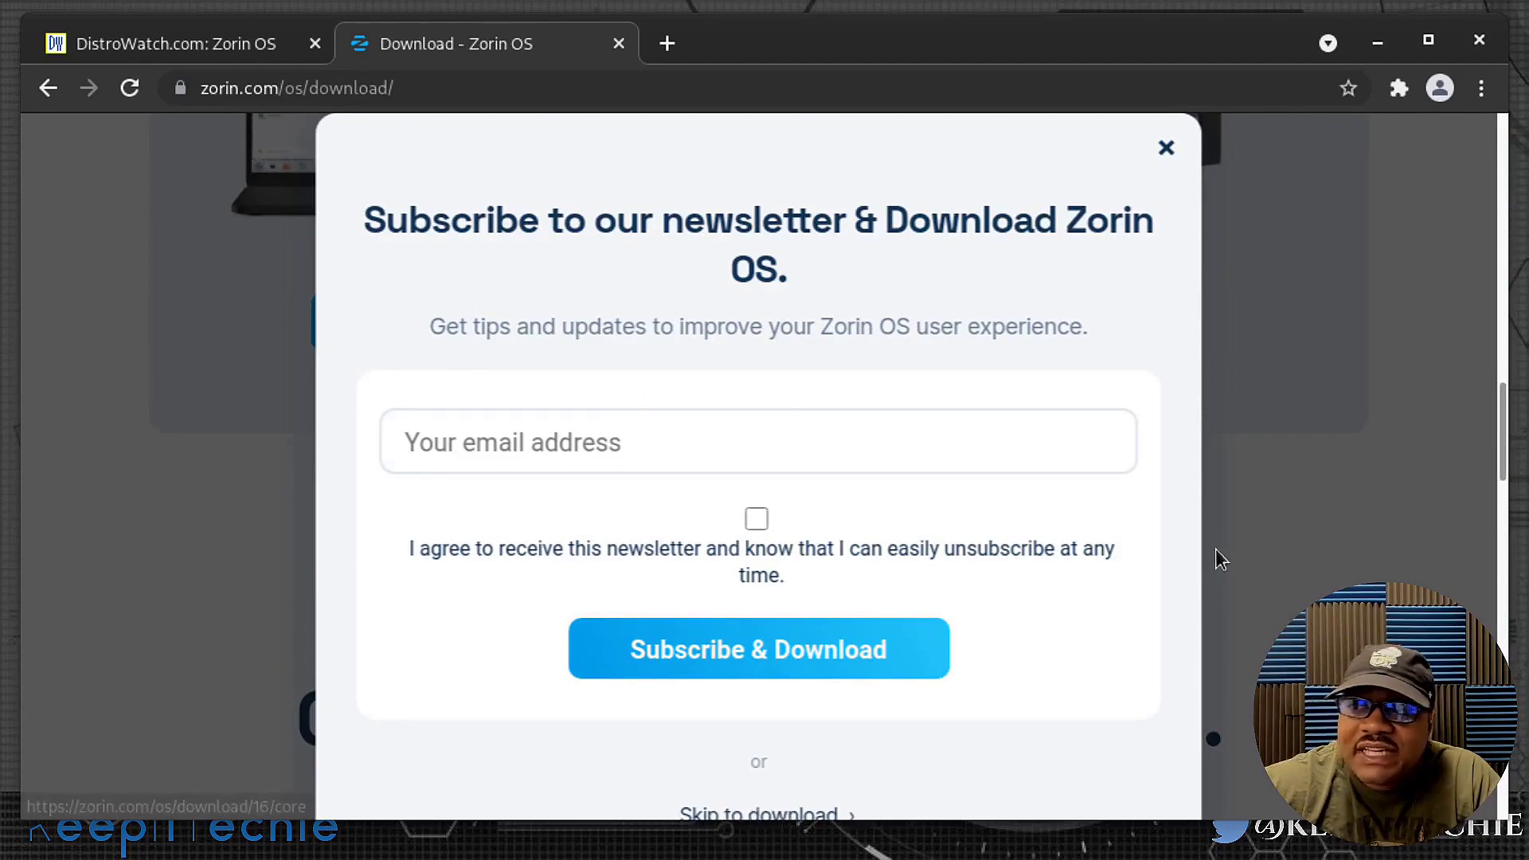
{"action": "left_click", "coordinate": [1165, 147]}
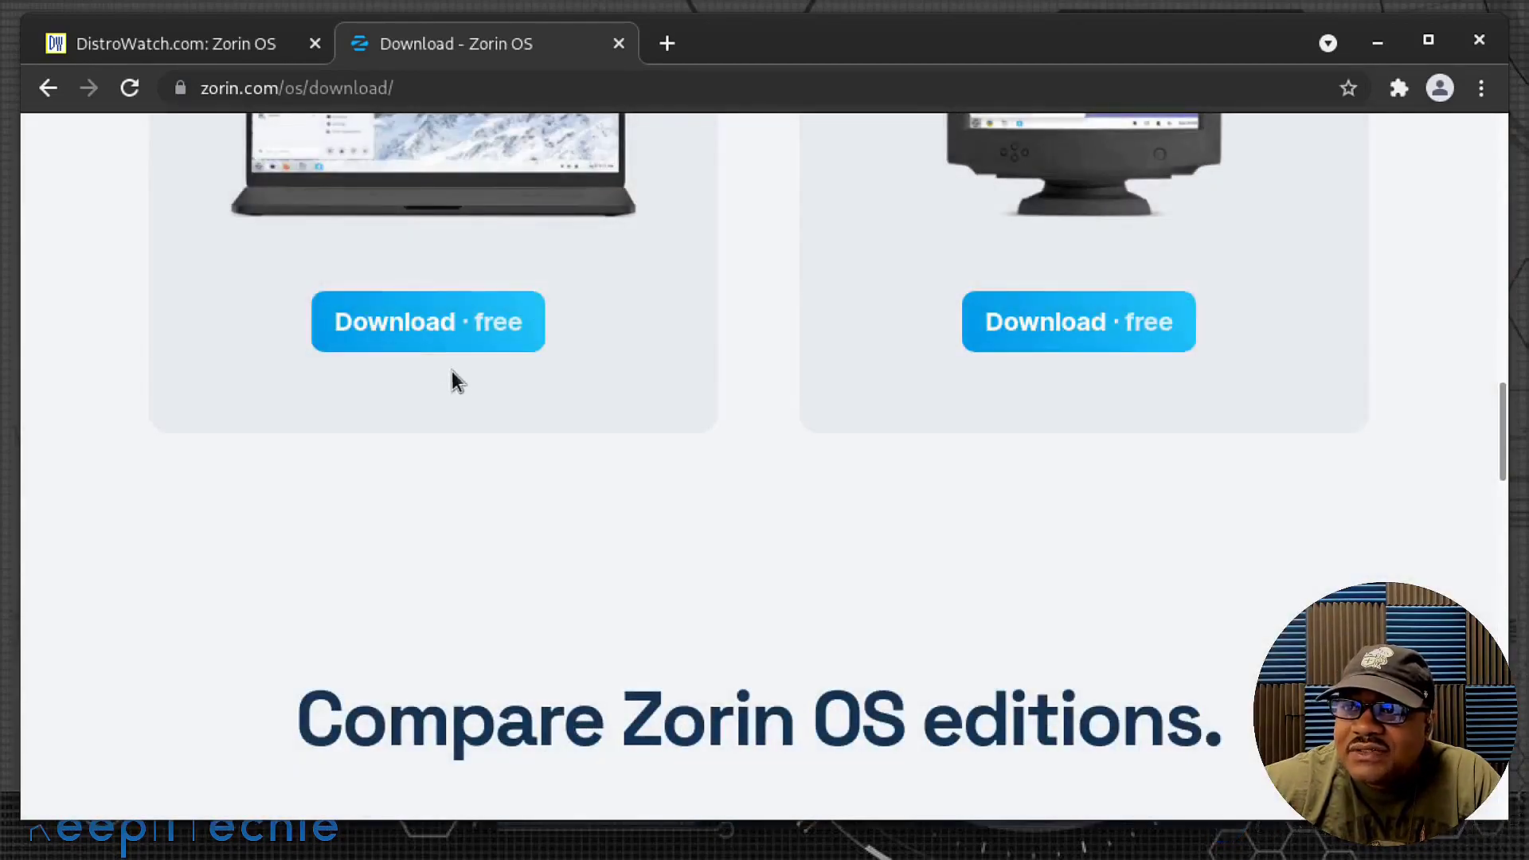
- Examine the feature comparison of the Pro, Core and Lite editions on the Zorin OS download page
{"action": "scroll", "coordinate": [768, 570], "scroll_direction": "up", "scroll_amount": 3}
{"action": "scroll", "coordinate": [757, 563], "scroll_direction": "down", "scroll_amount": 5}
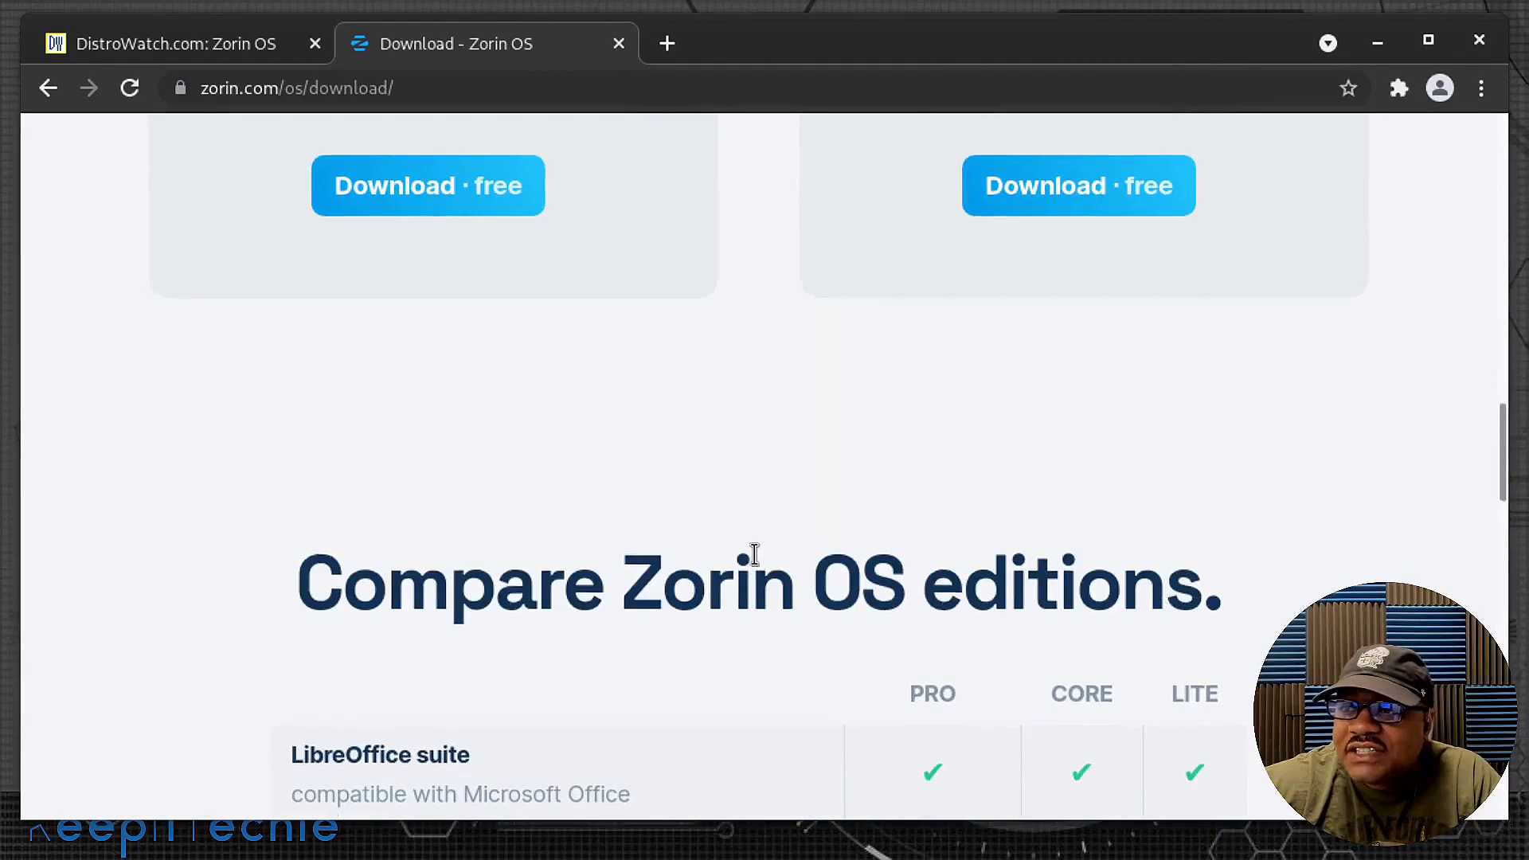
{"action": "scroll", "coordinate": [754, 555], "scroll_direction": "down", "scroll_amount": 6}
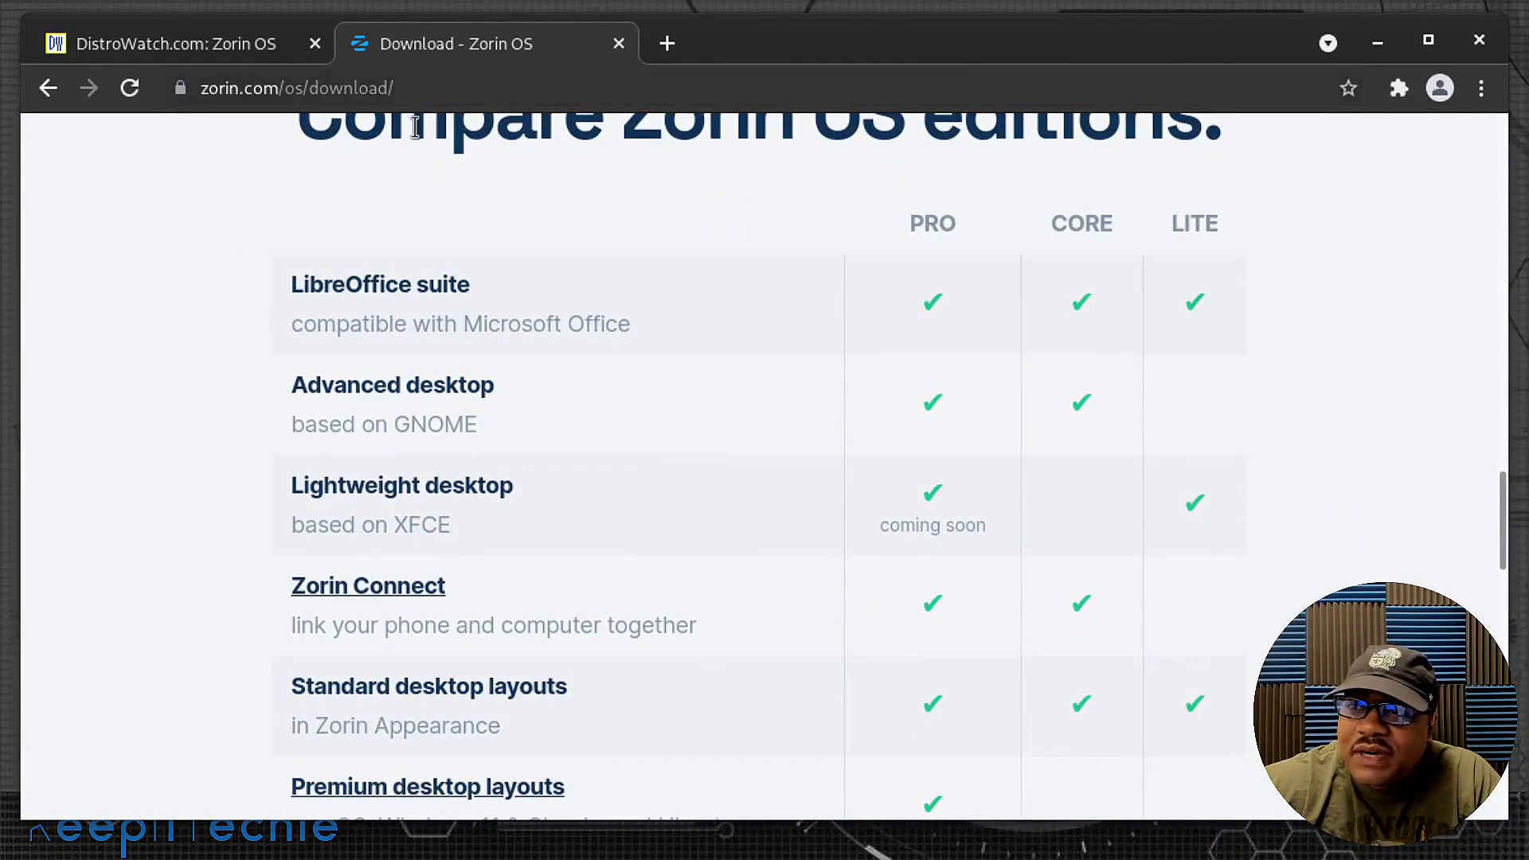
{"action": "scroll", "coordinate": [1274, 342], "scroll_direction": "down", "scroll_amount": 3}
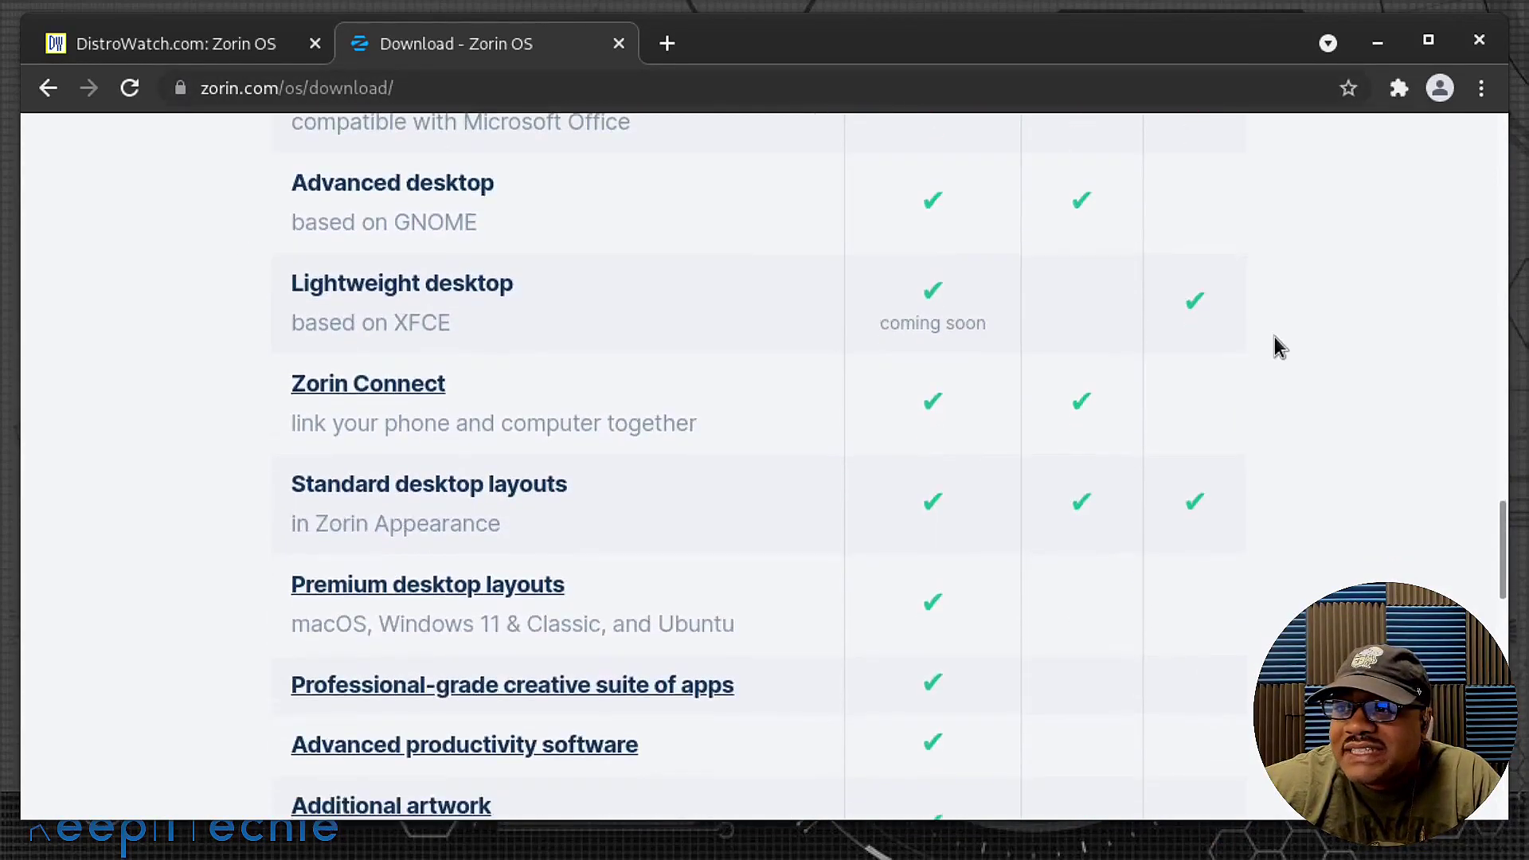
{"action": "scroll", "coordinate": [804, 478], "scroll_direction": "down", "scroll_amount": 10}
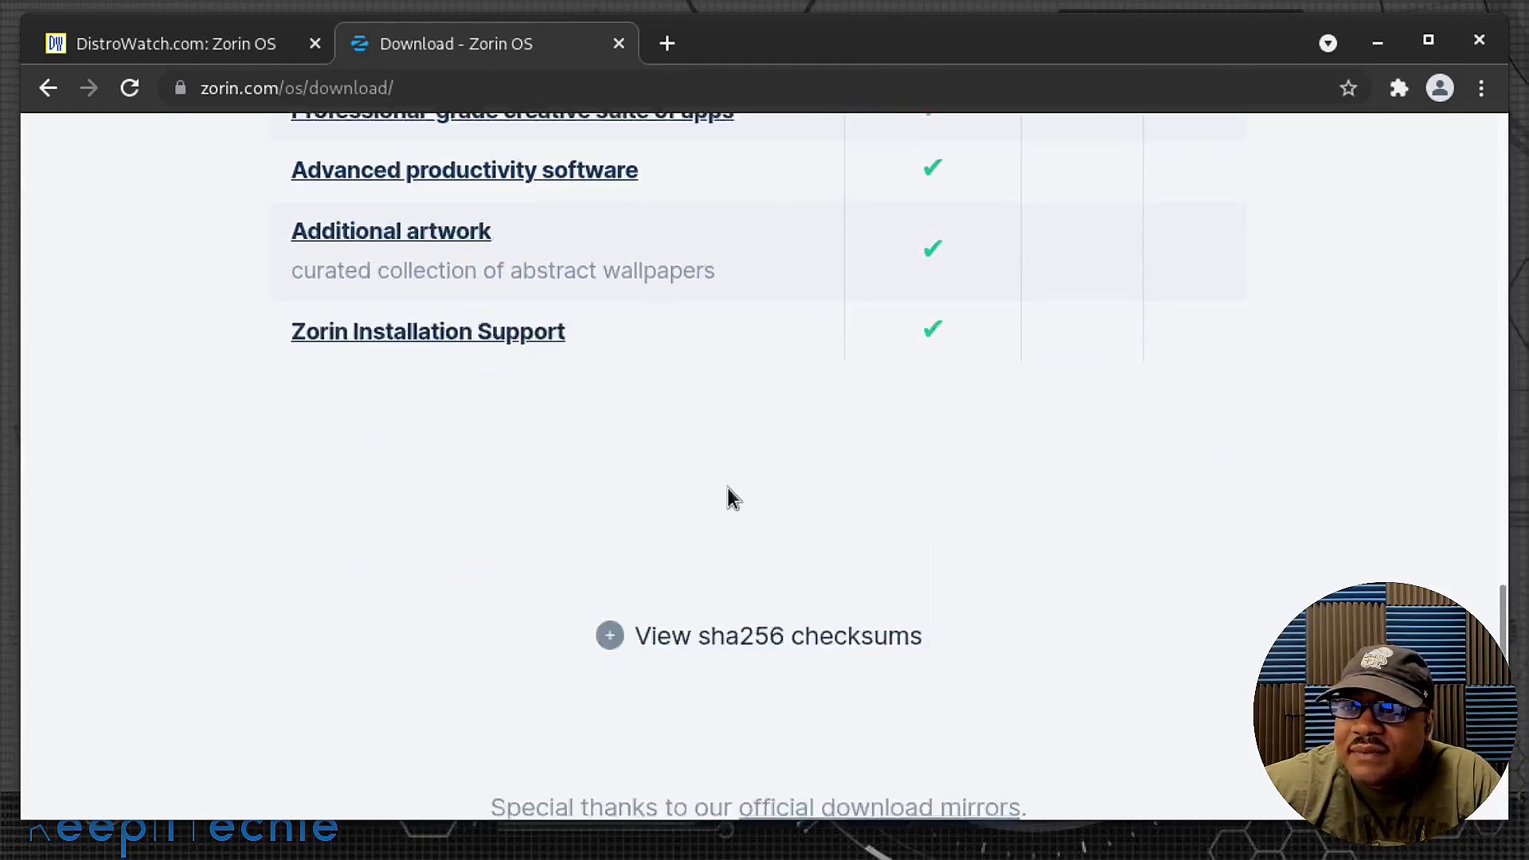
{"action": "scroll", "coordinate": [804, 510], "scroll_direction": "up", "scroll_amount": 15}
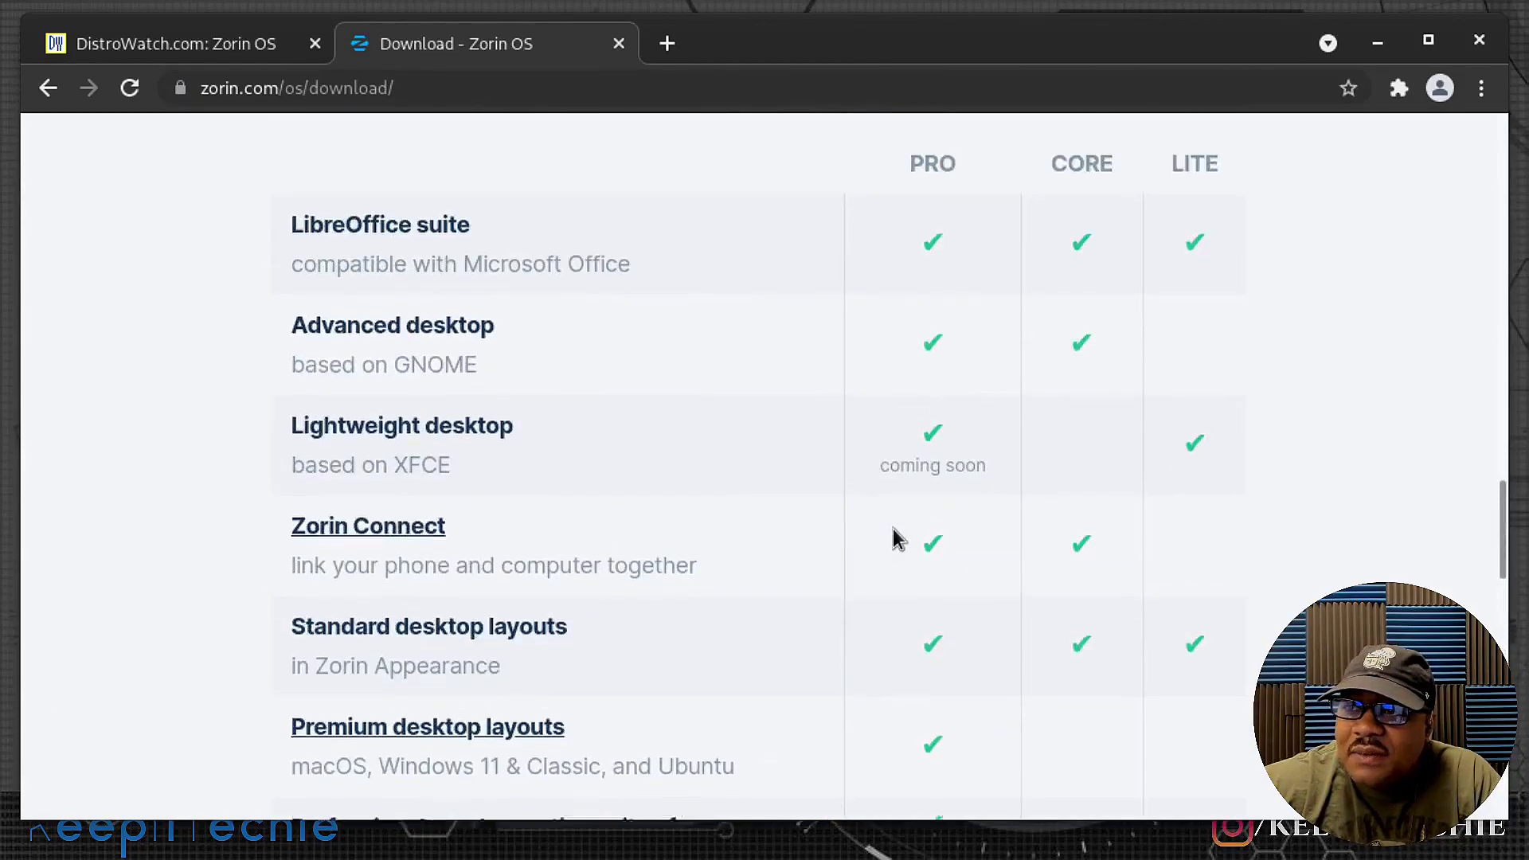
{"action": "scroll", "coordinate": [891, 527], "scroll_direction": "up", "scroll_amount": 5}
{"action": "scroll", "coordinate": [871, 467], "scroll_direction": "up", "scroll_amount": 8}
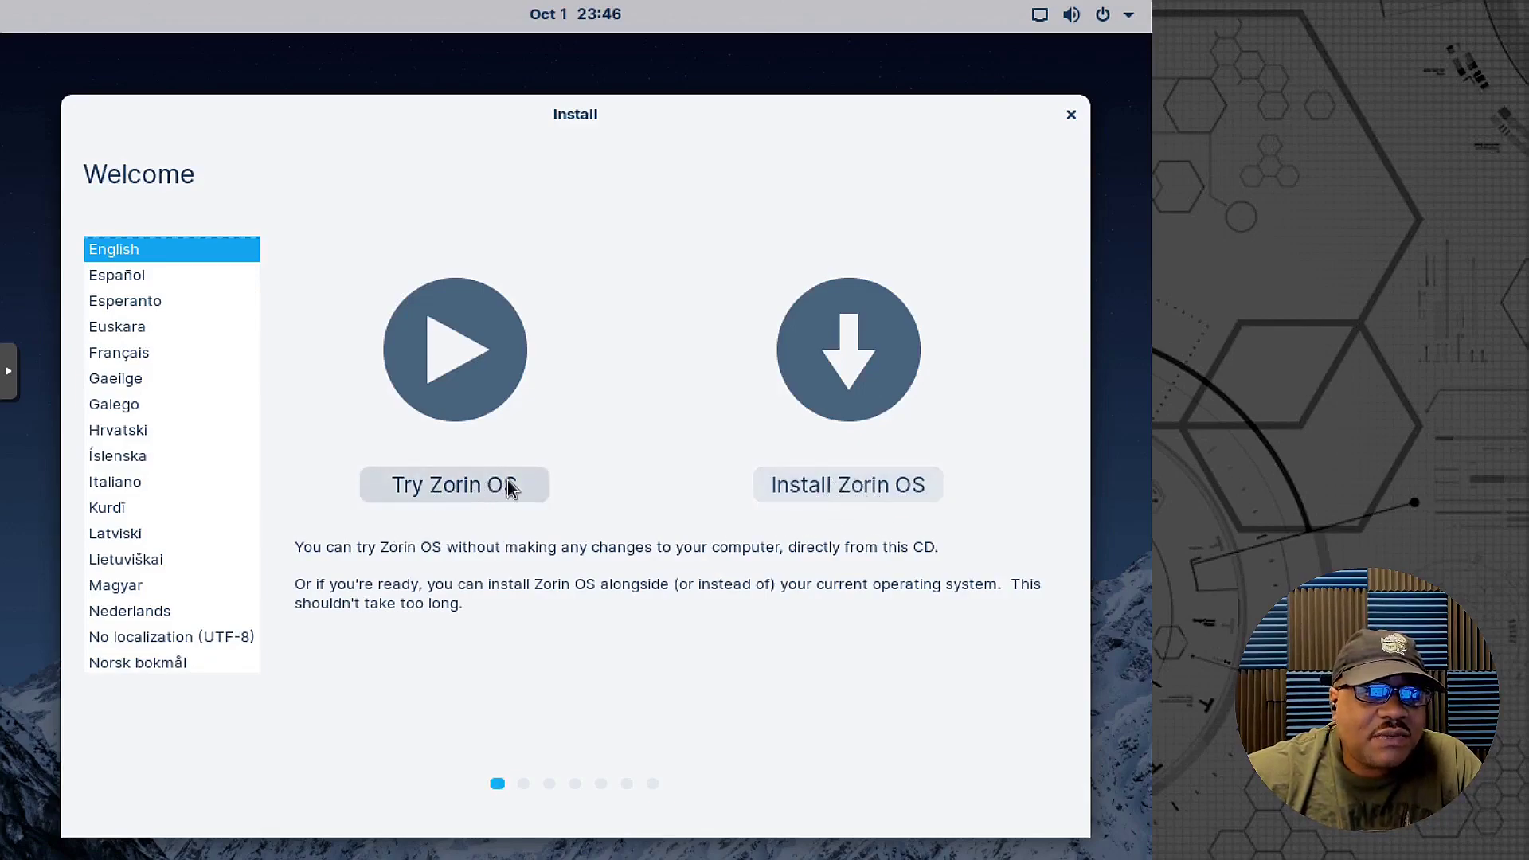
- Start the Zorin OS live session without installing, open the Zorin OS 16 installer and reposition its window
{"action": "left_click", "coordinate": [472, 484]}
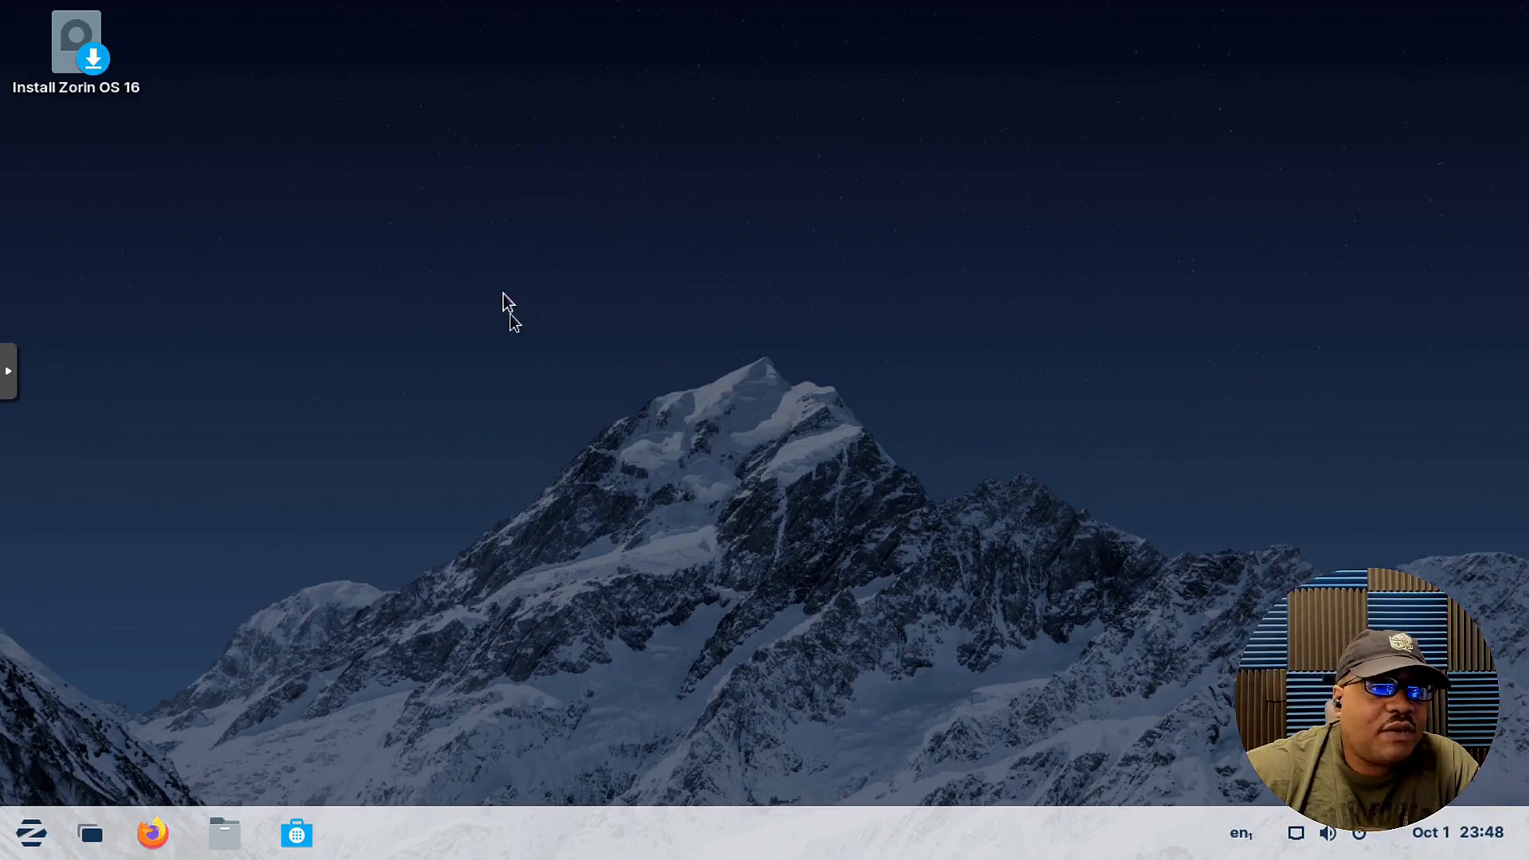
{"action": "left_click", "coordinate": [95, 62]}
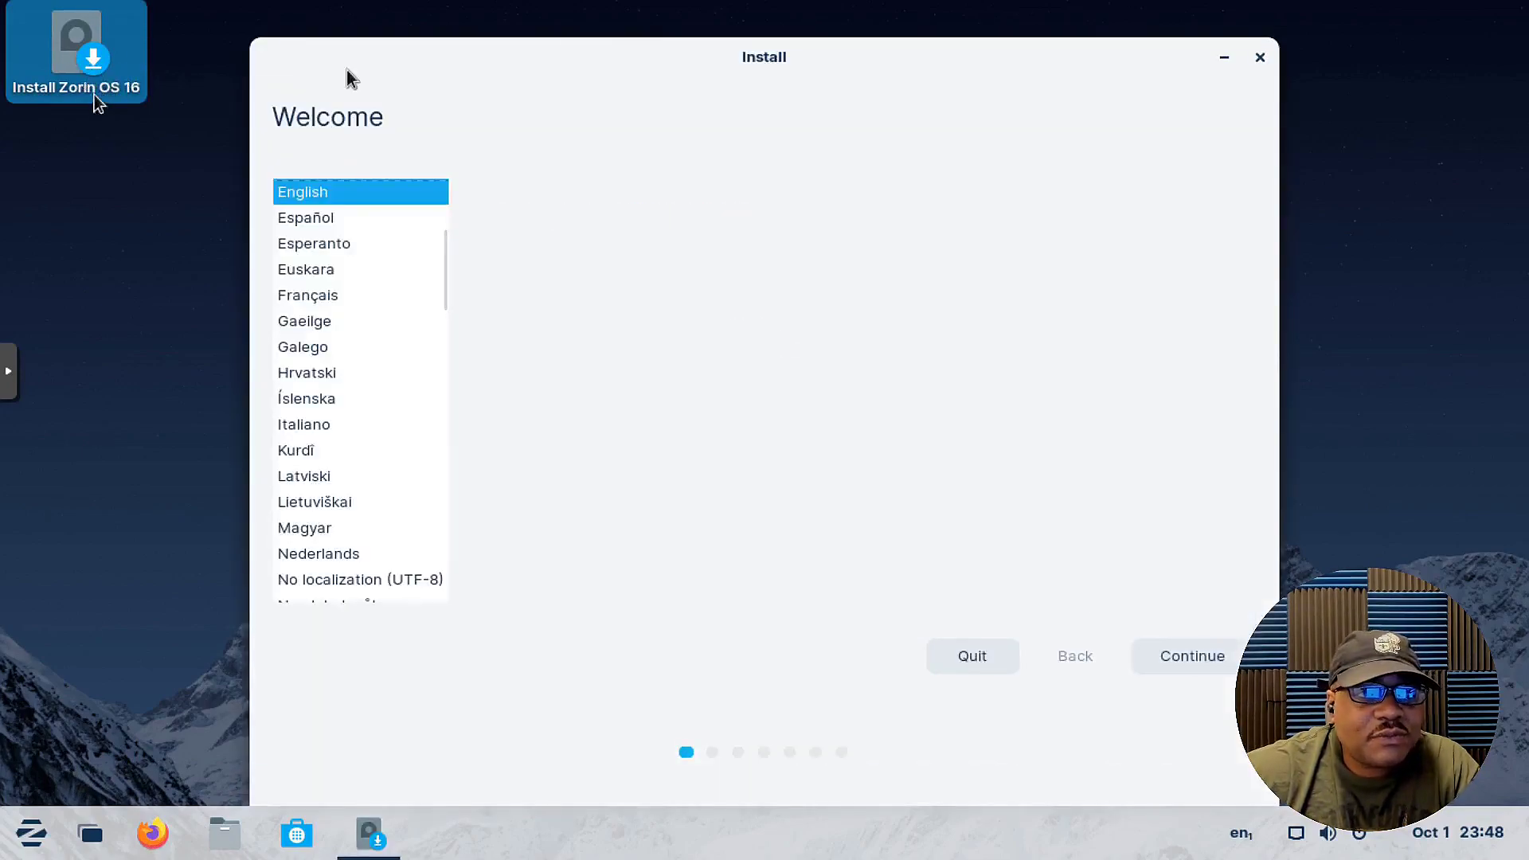
{"action": "left_click_drag", "start_coordinate": [810, 53], "coordinate": [863, 31]}
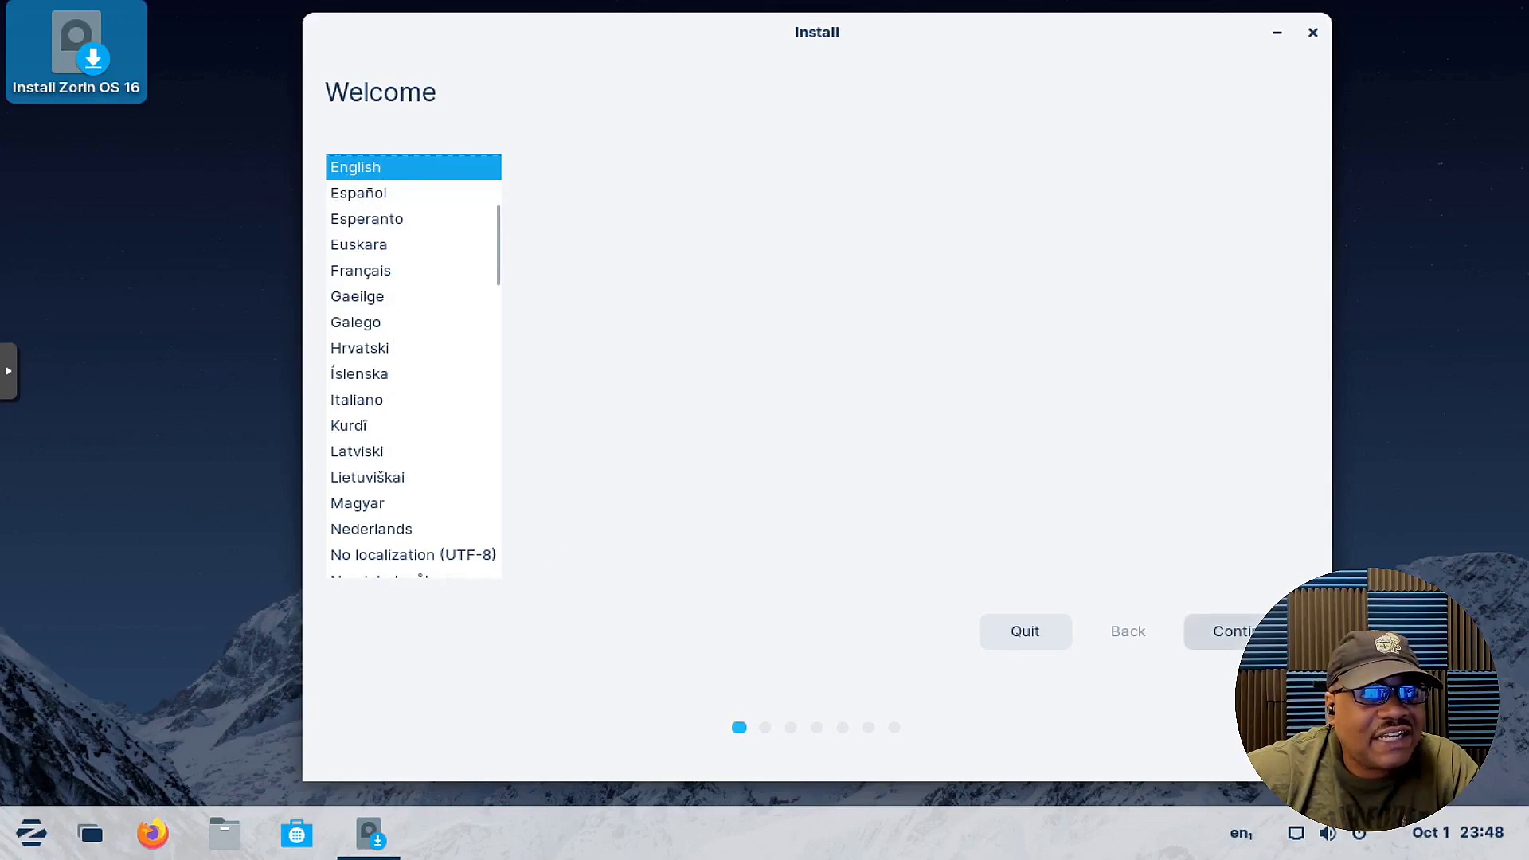
- Accept English, the English (US) keyboard layout, and downloading updates and third-party software during installation
{"action": "left_click", "coordinate": [1234, 632]}
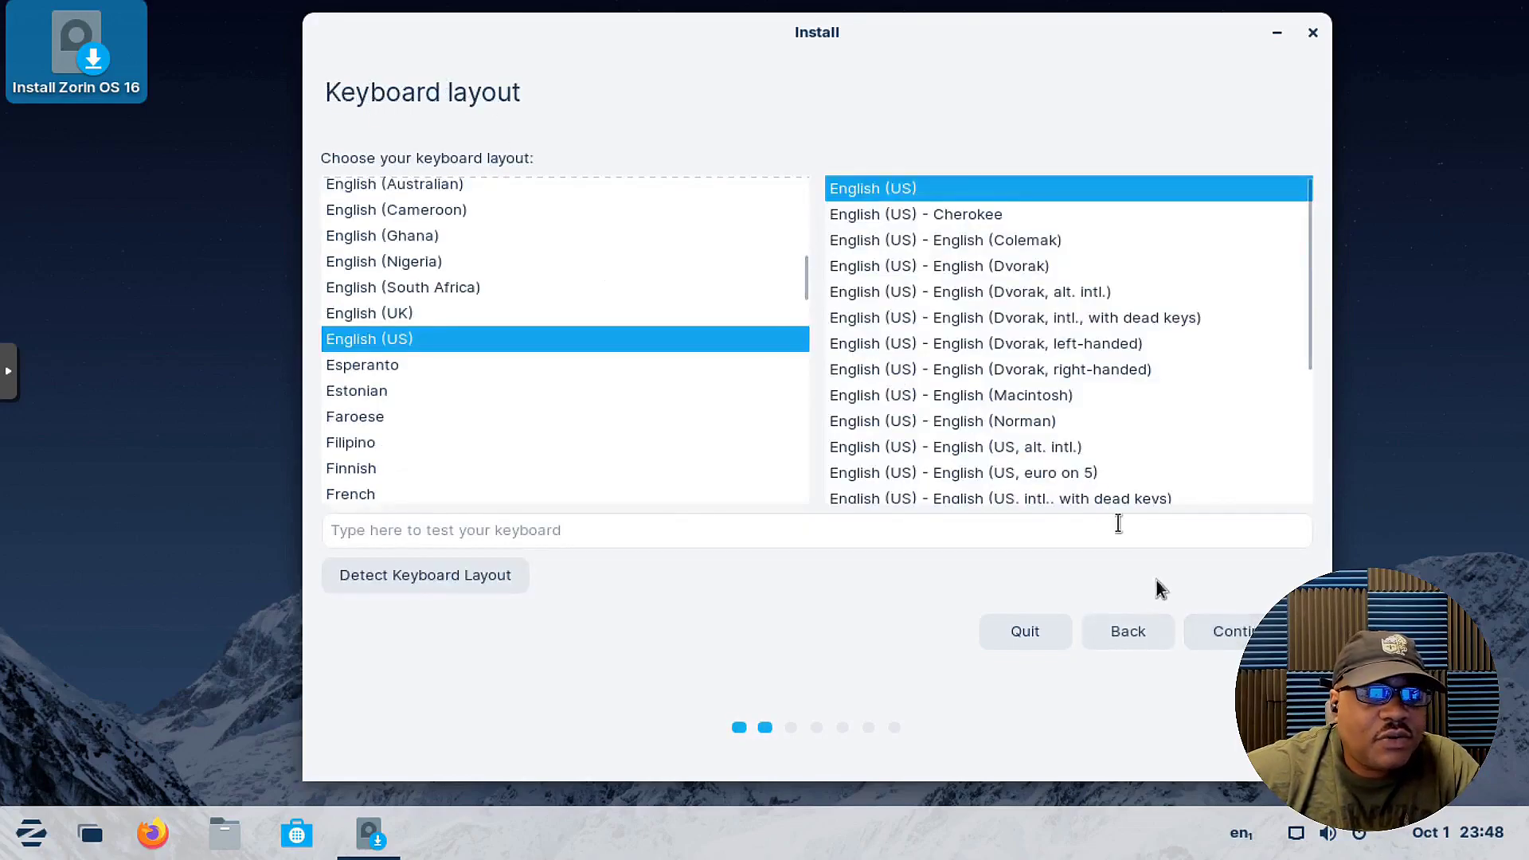
{"action": "left_click", "coordinate": [1244, 630]}
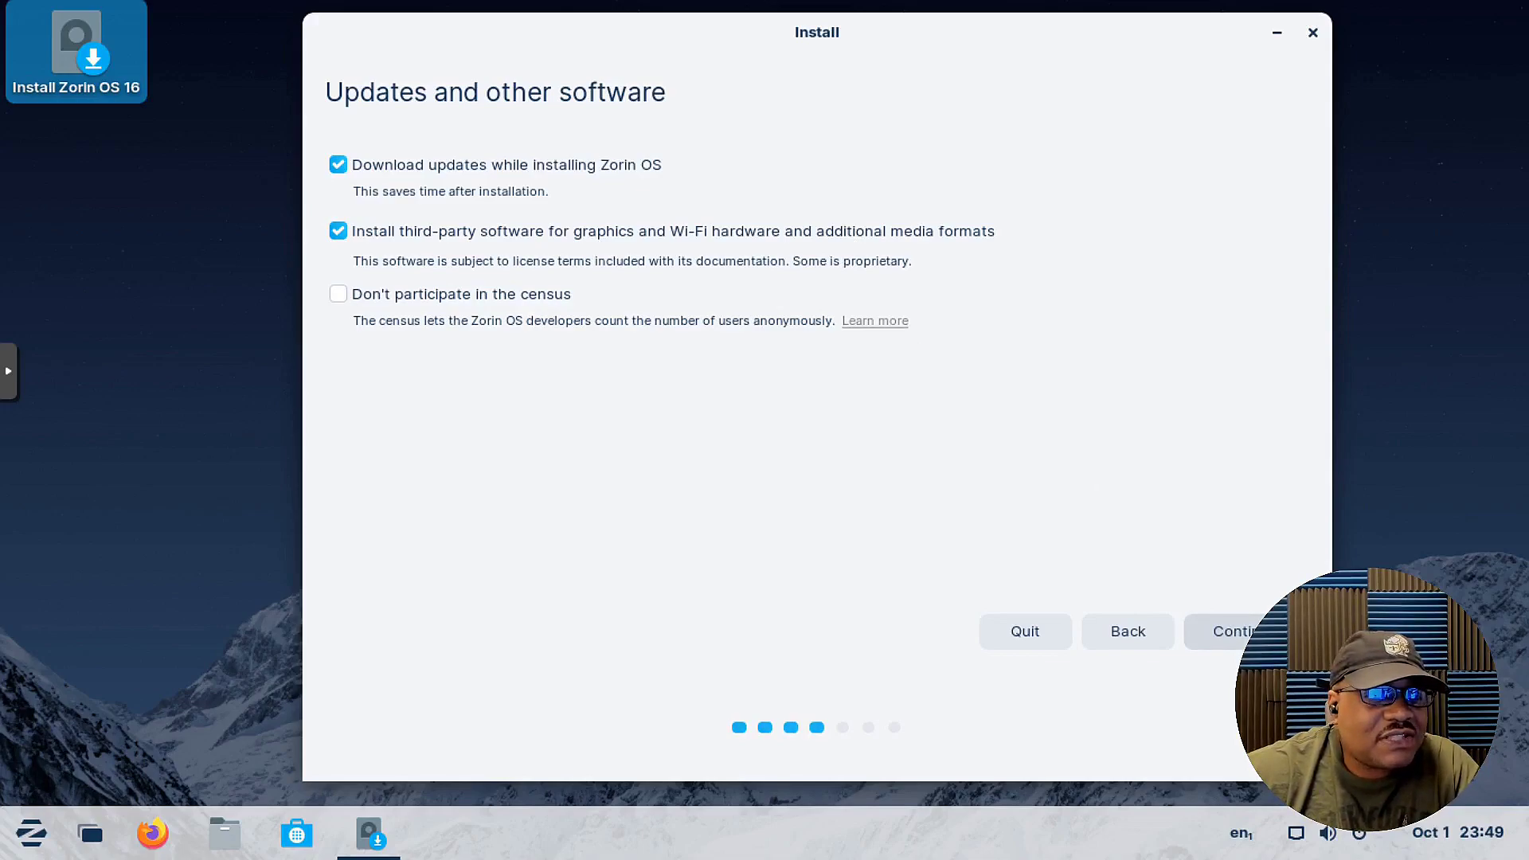
{"action": "left_click", "coordinate": [1233, 641]}
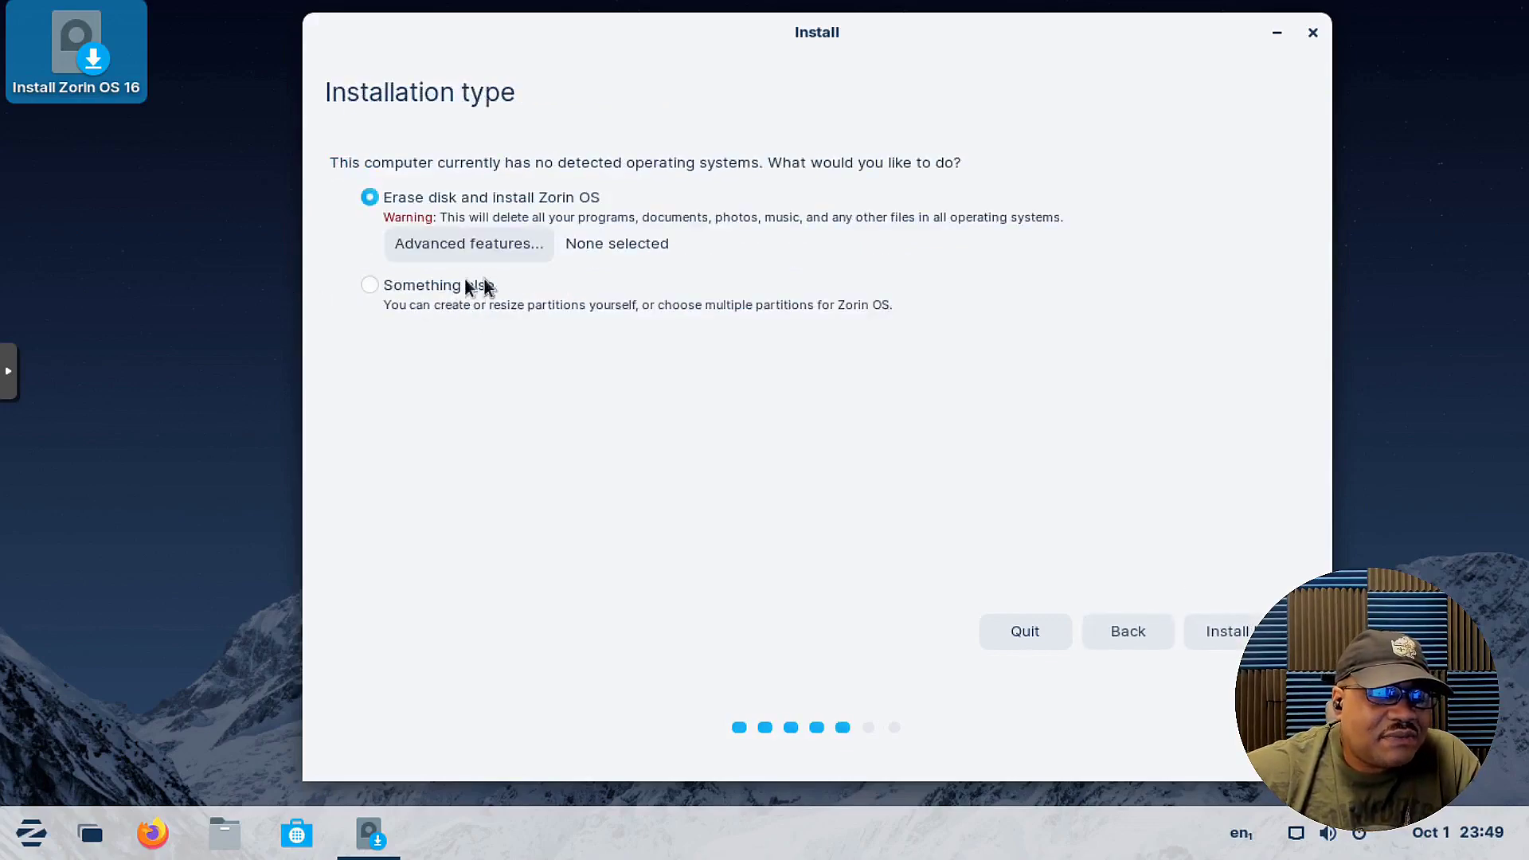
- Review the updates page again and the advanced disk features for the installation type, without changing anything
{"action": "left_click", "coordinate": [1115, 626]}
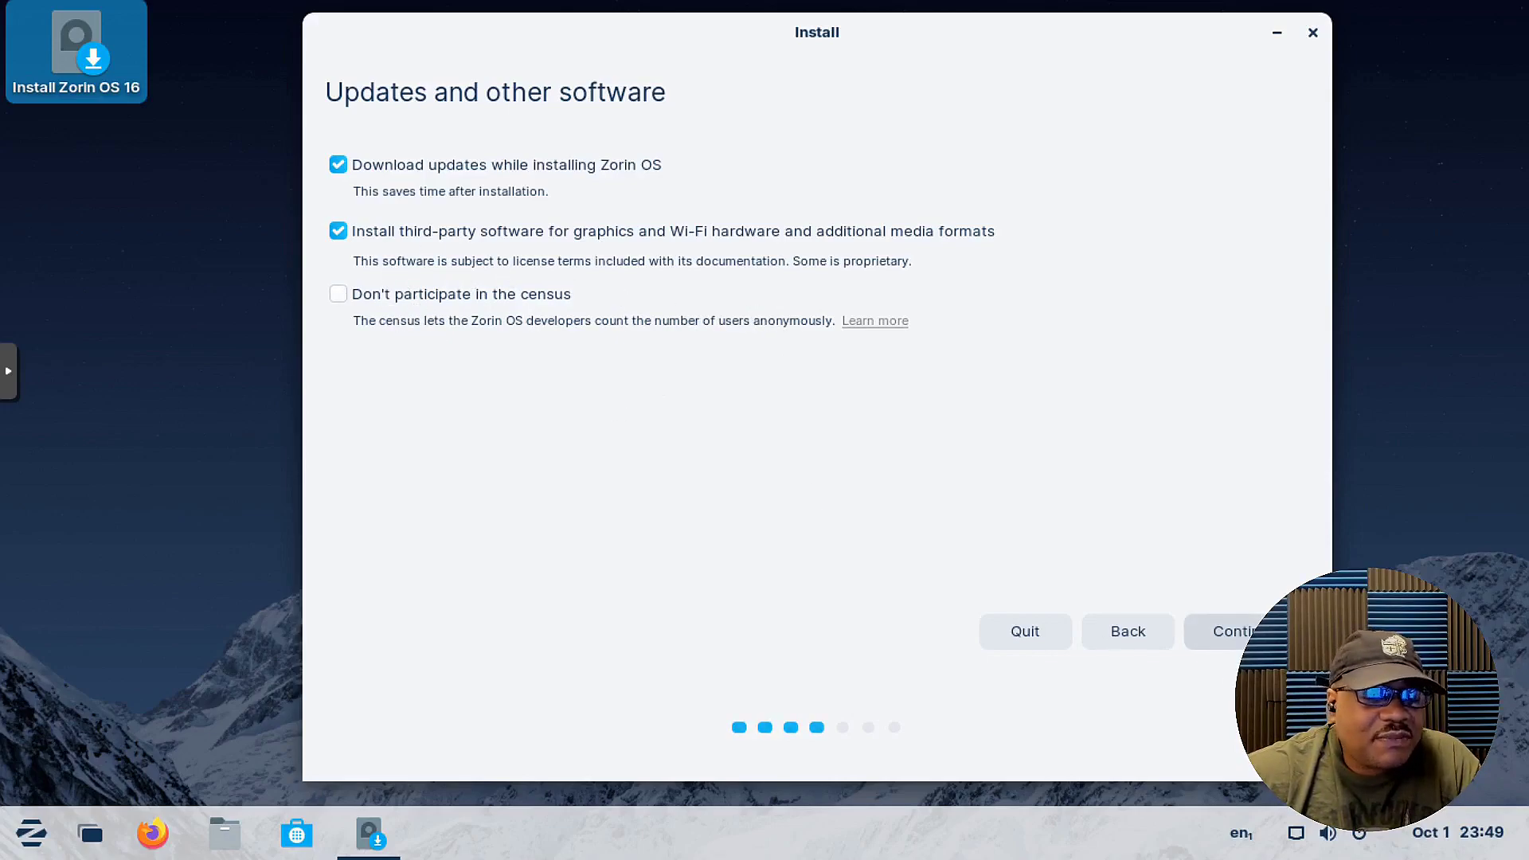
{"action": "left_click", "coordinate": [1226, 631]}
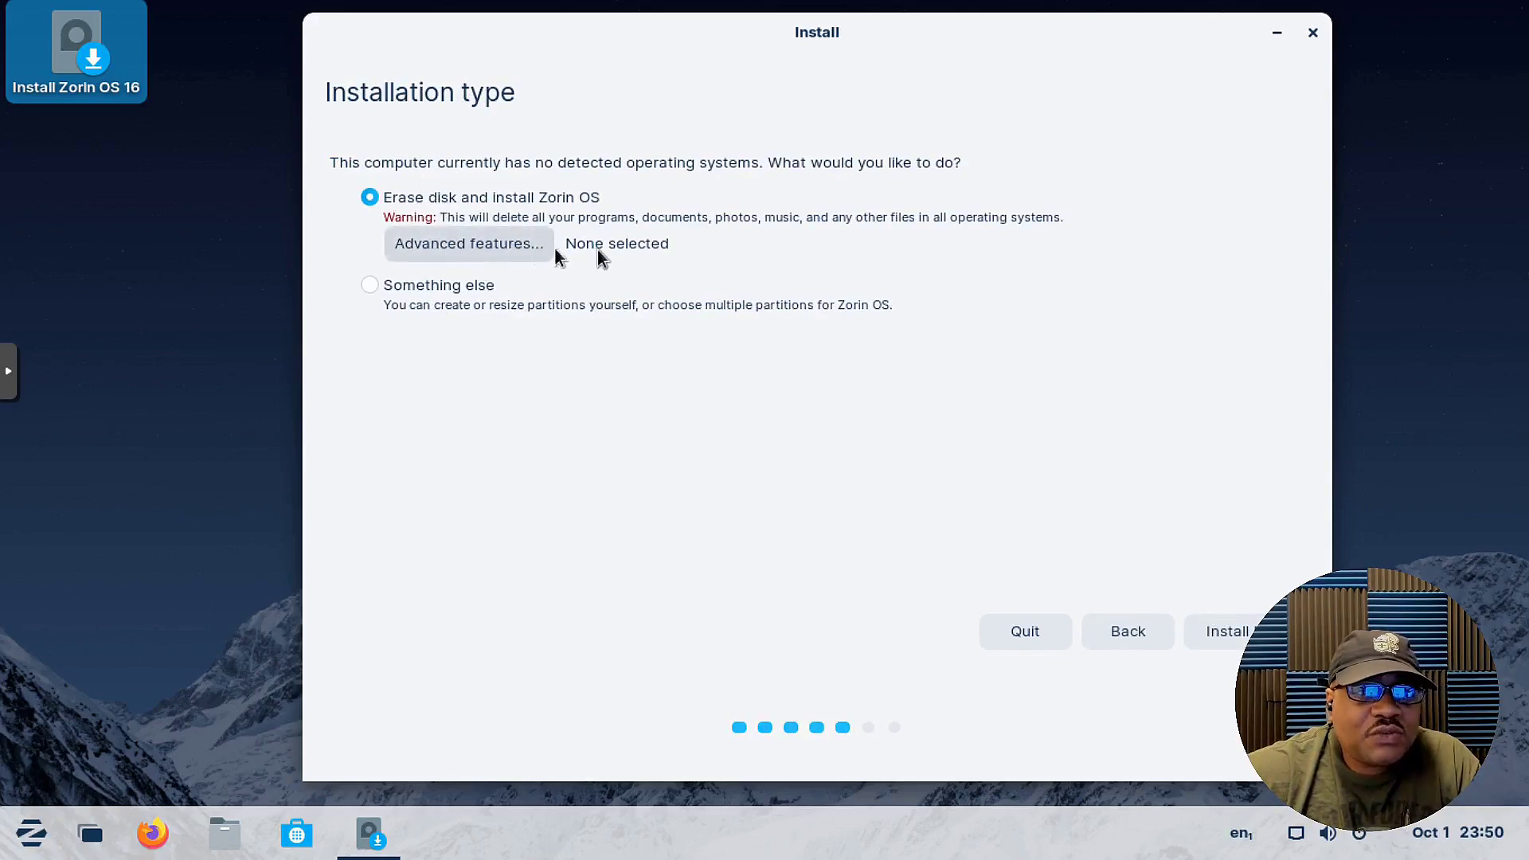
{"action": "left_click", "coordinate": [490, 248]}
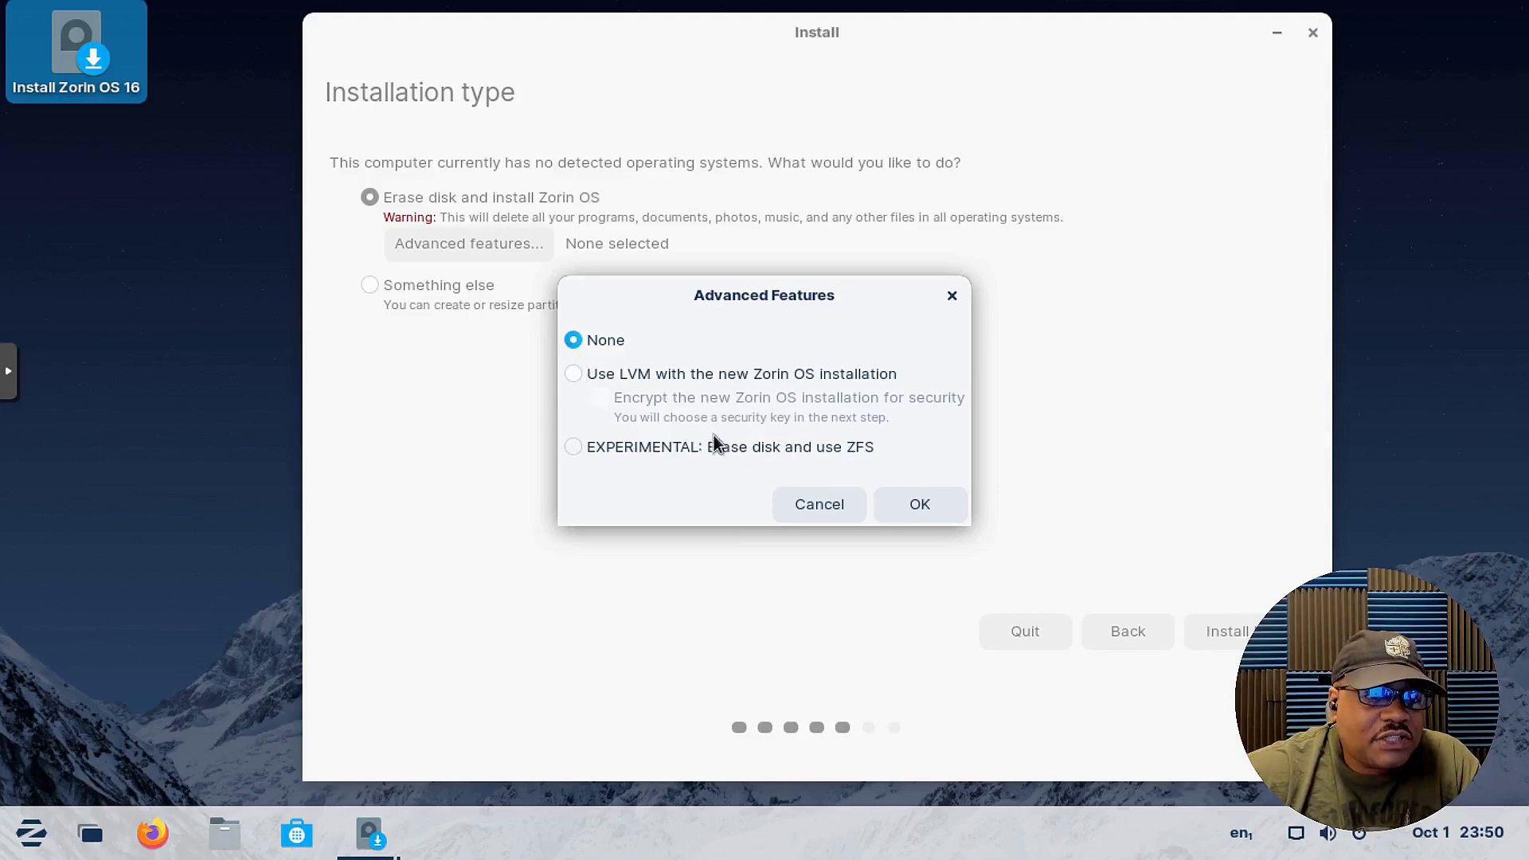
{"action": "left_click", "coordinate": [812, 504]}
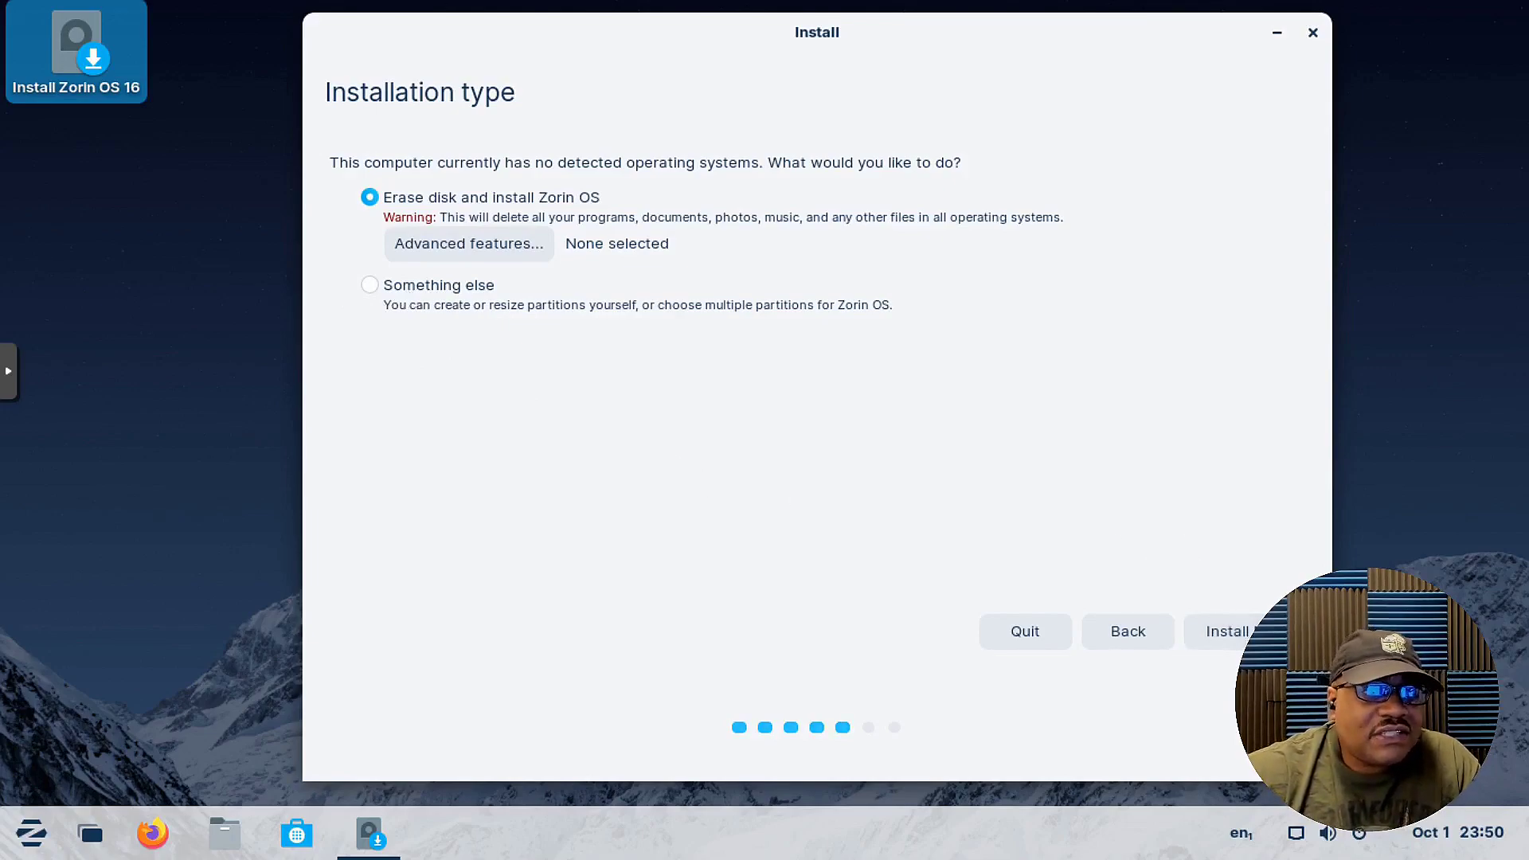
- Start the erase-disk installation, approve writing the changes to disk, and accept Los Angeles as the location
{"action": "left_click", "coordinate": [1242, 631]}
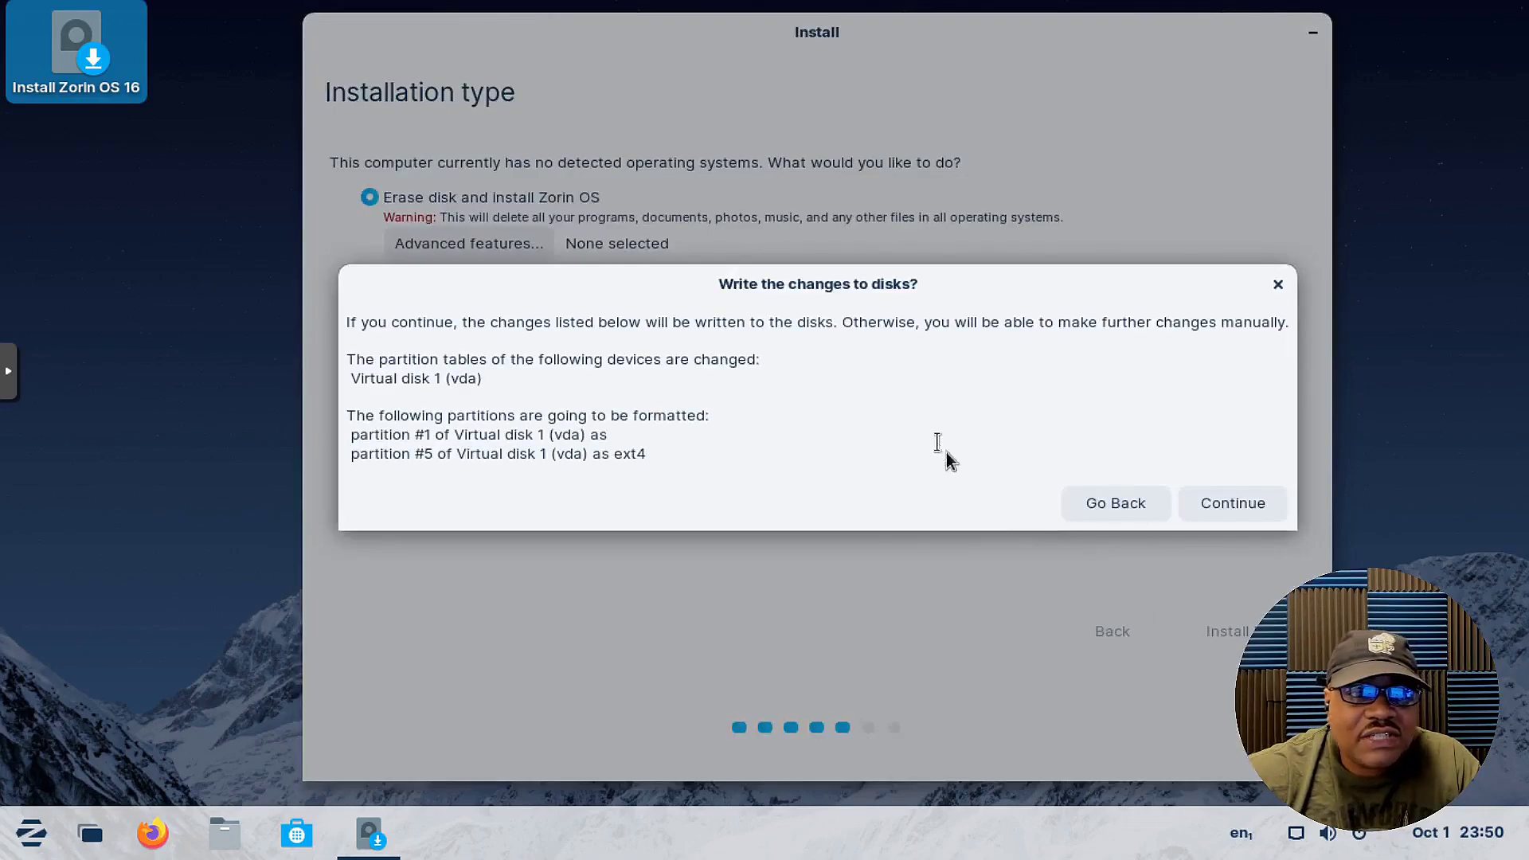
{"action": "left_click", "coordinate": [1232, 502]}
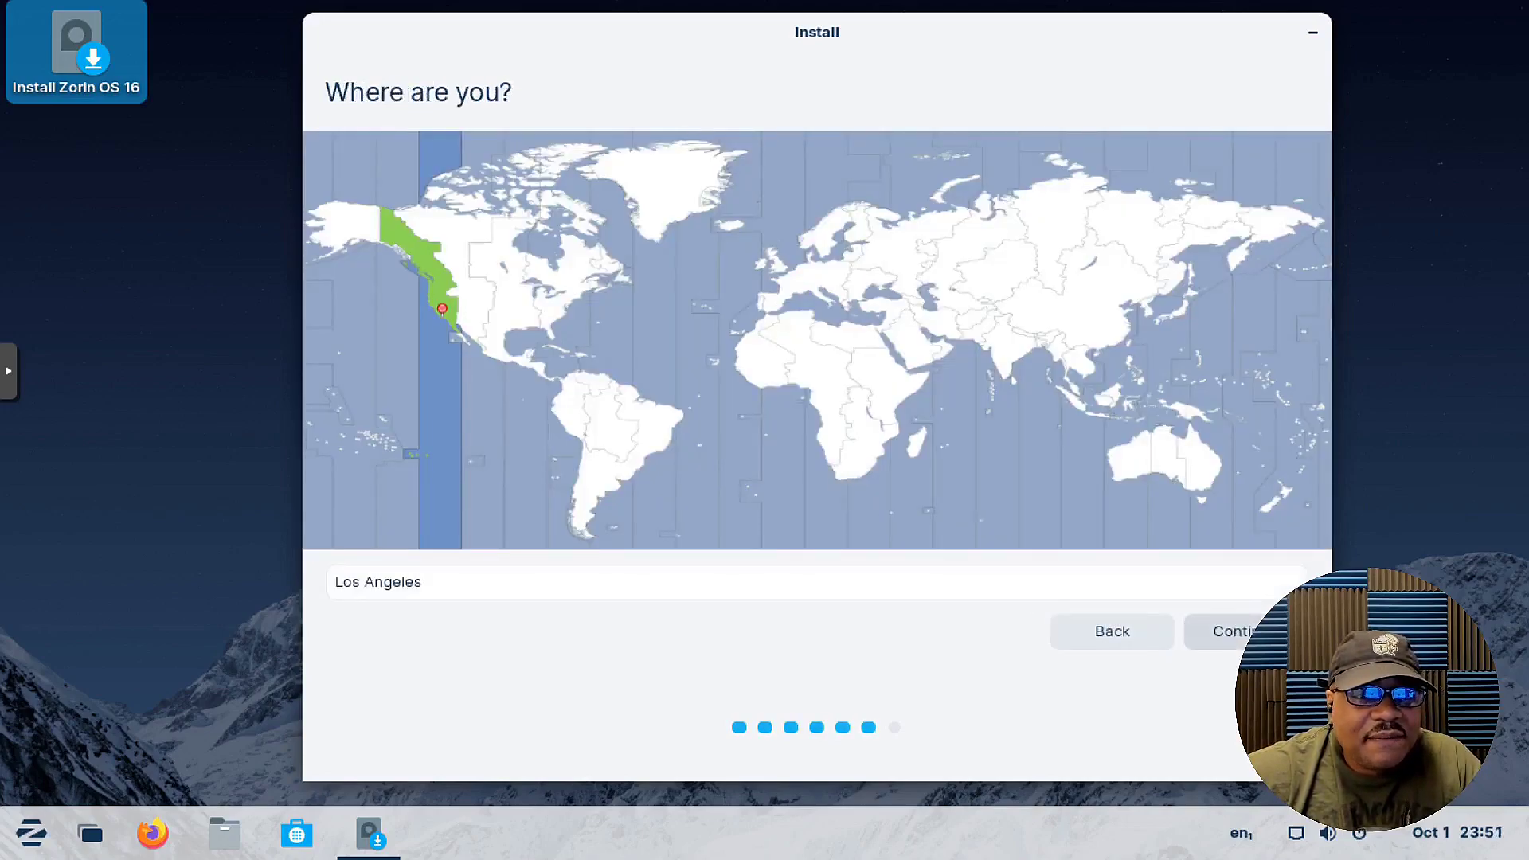
{"action": "left_click", "coordinate": [1235, 634]}
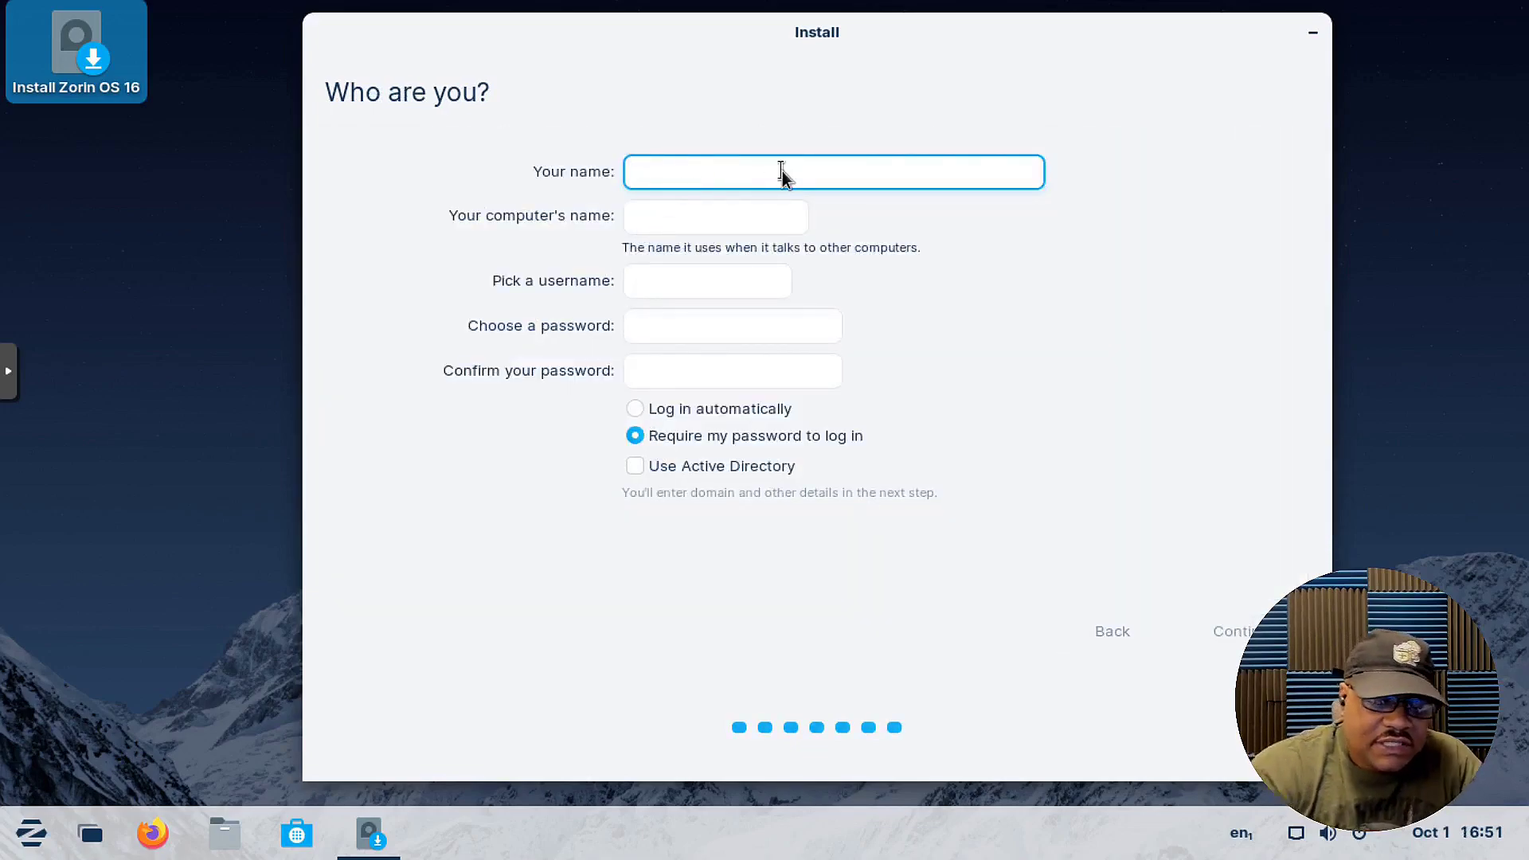
- Enter the user's name in the account details and set the computer's name to zorin16
{"action": "type", "text": "josh"}
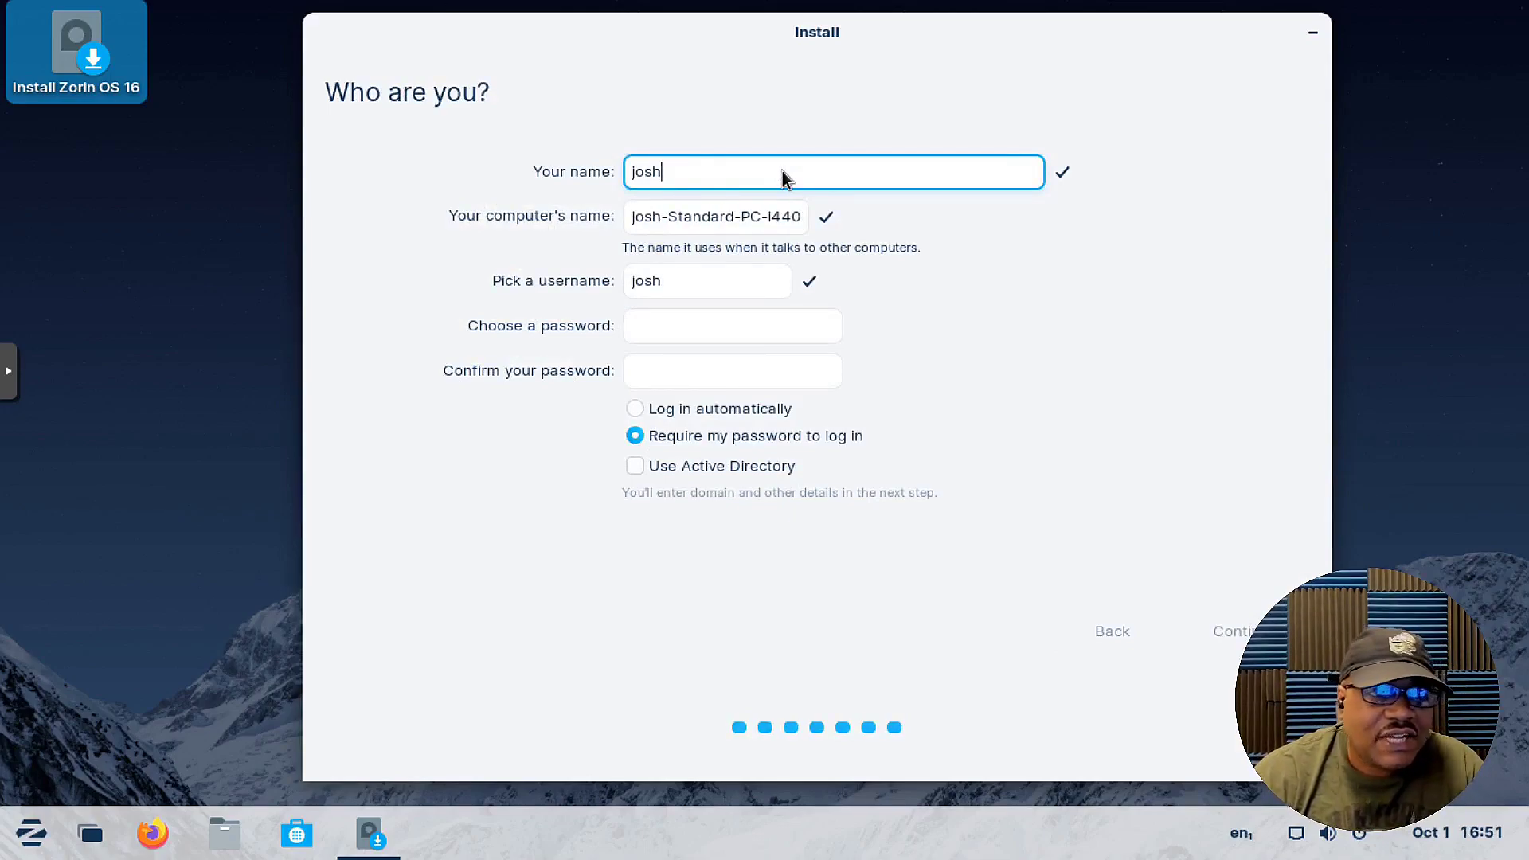
{"action": "key", "text": "Tab"}
{"action": "key", "text": "Tab"}
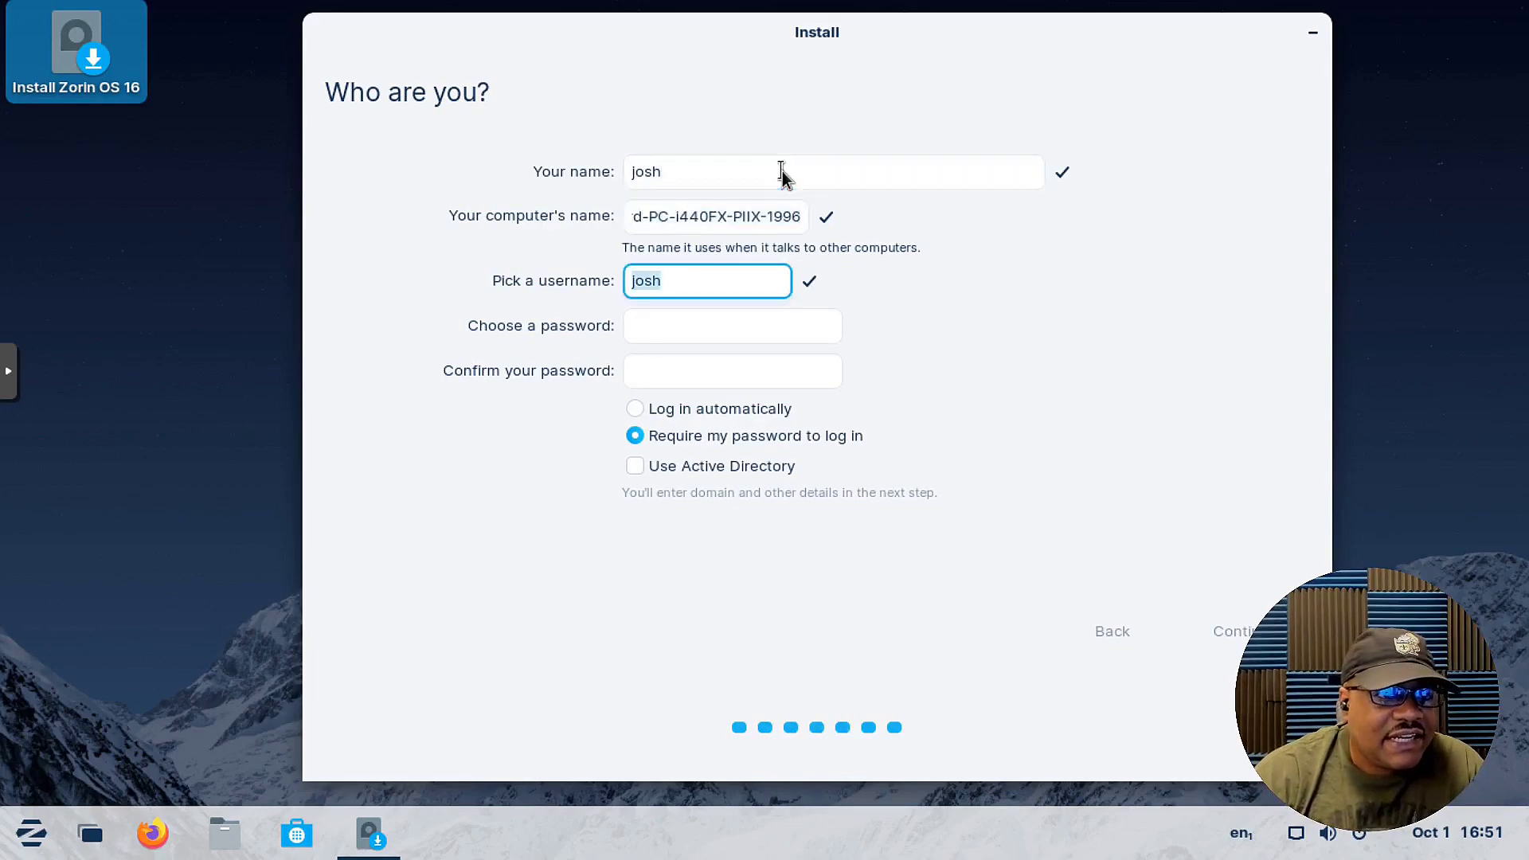
{"action": "left_click", "coordinate": [670, 215]}
{"action": "left_click", "coordinate": [673, 181]}
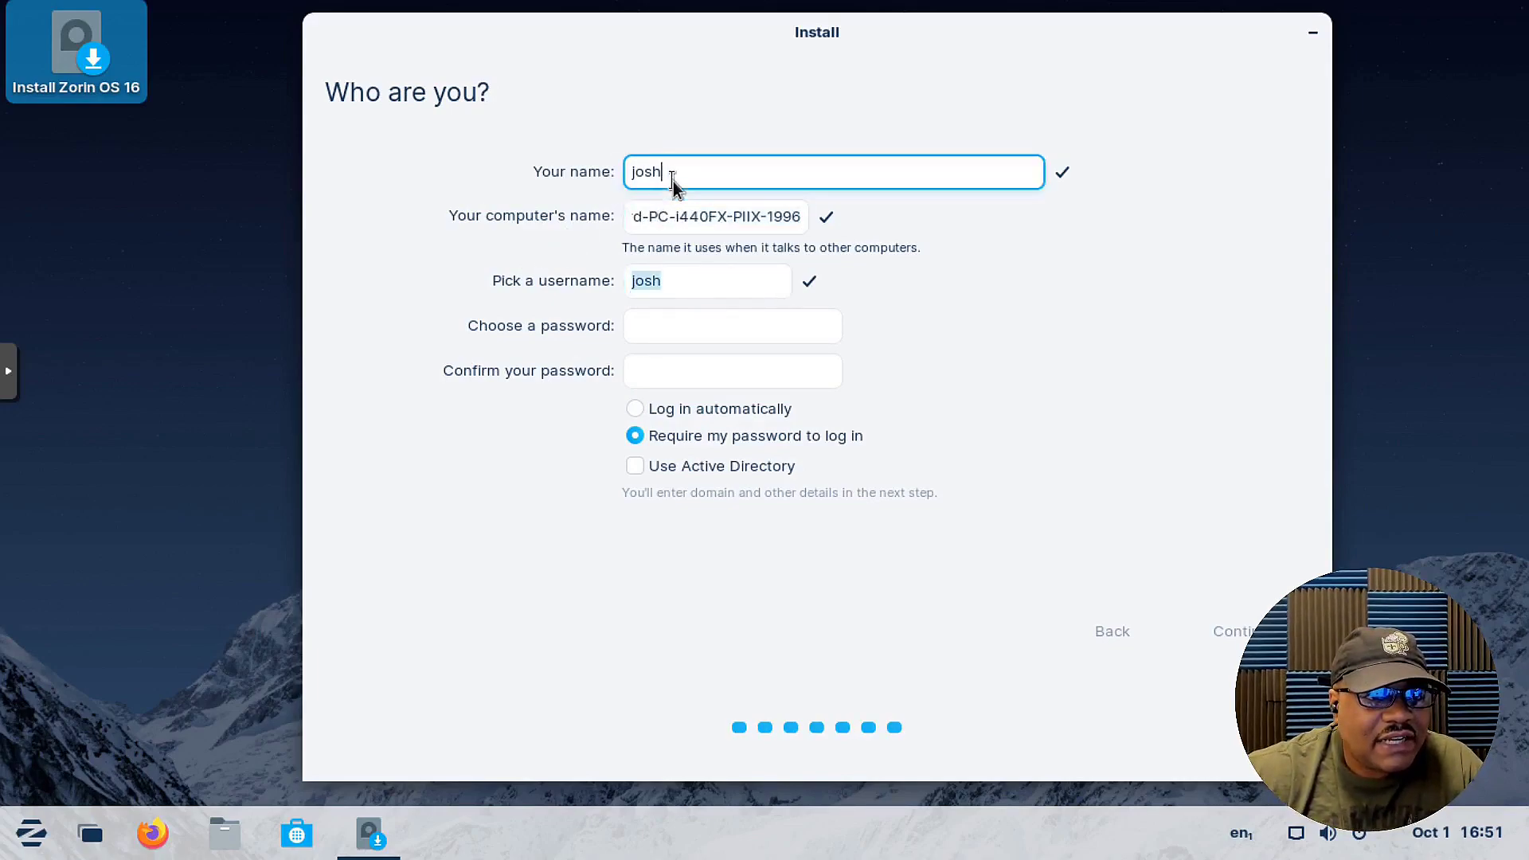
{"action": "key", "text": "Tab"}
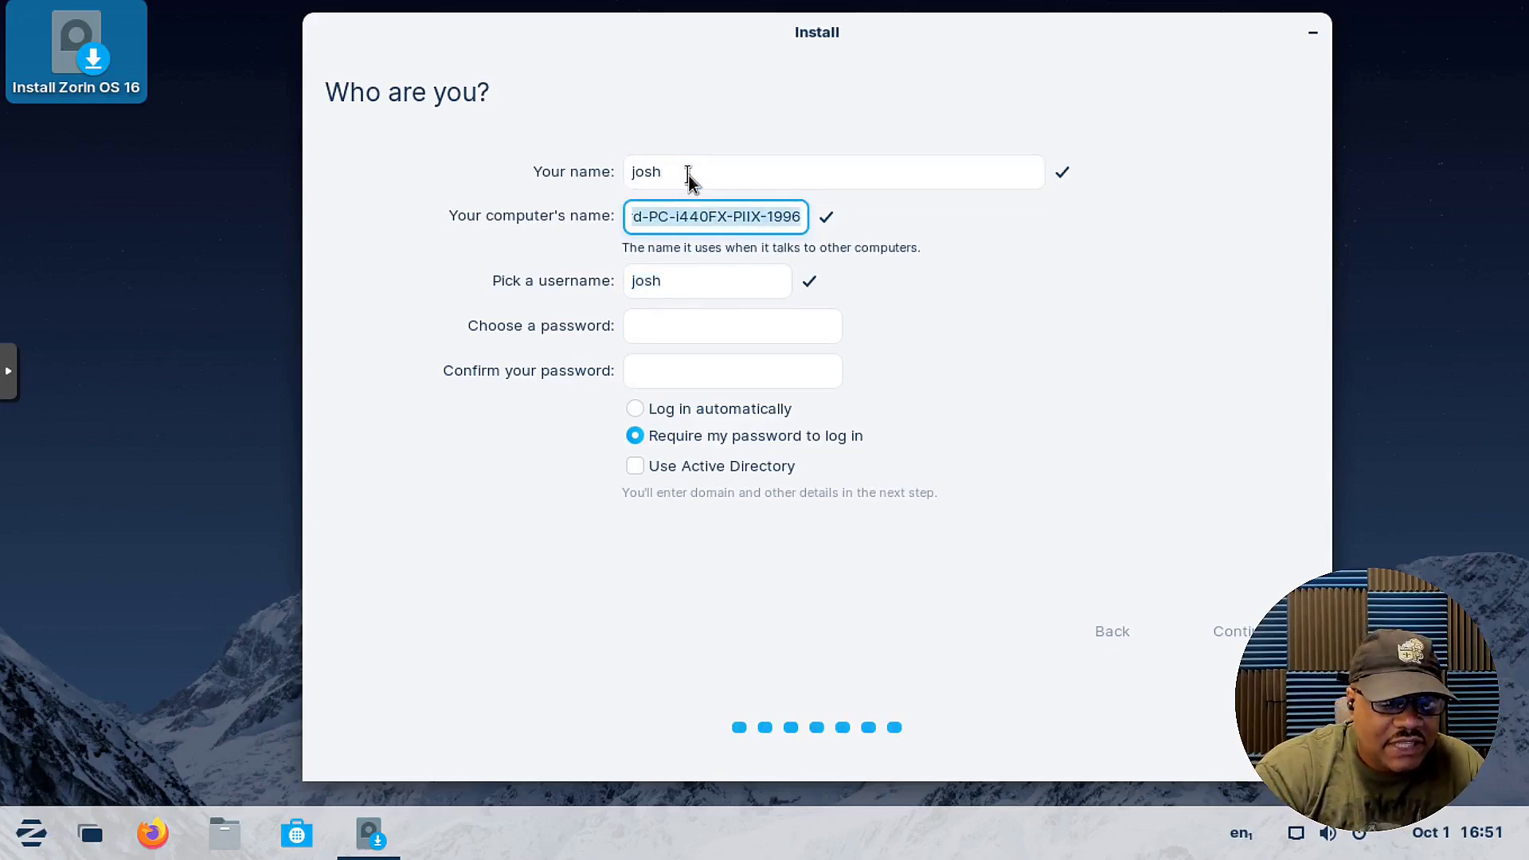
{"action": "type", "text": "zorin"}
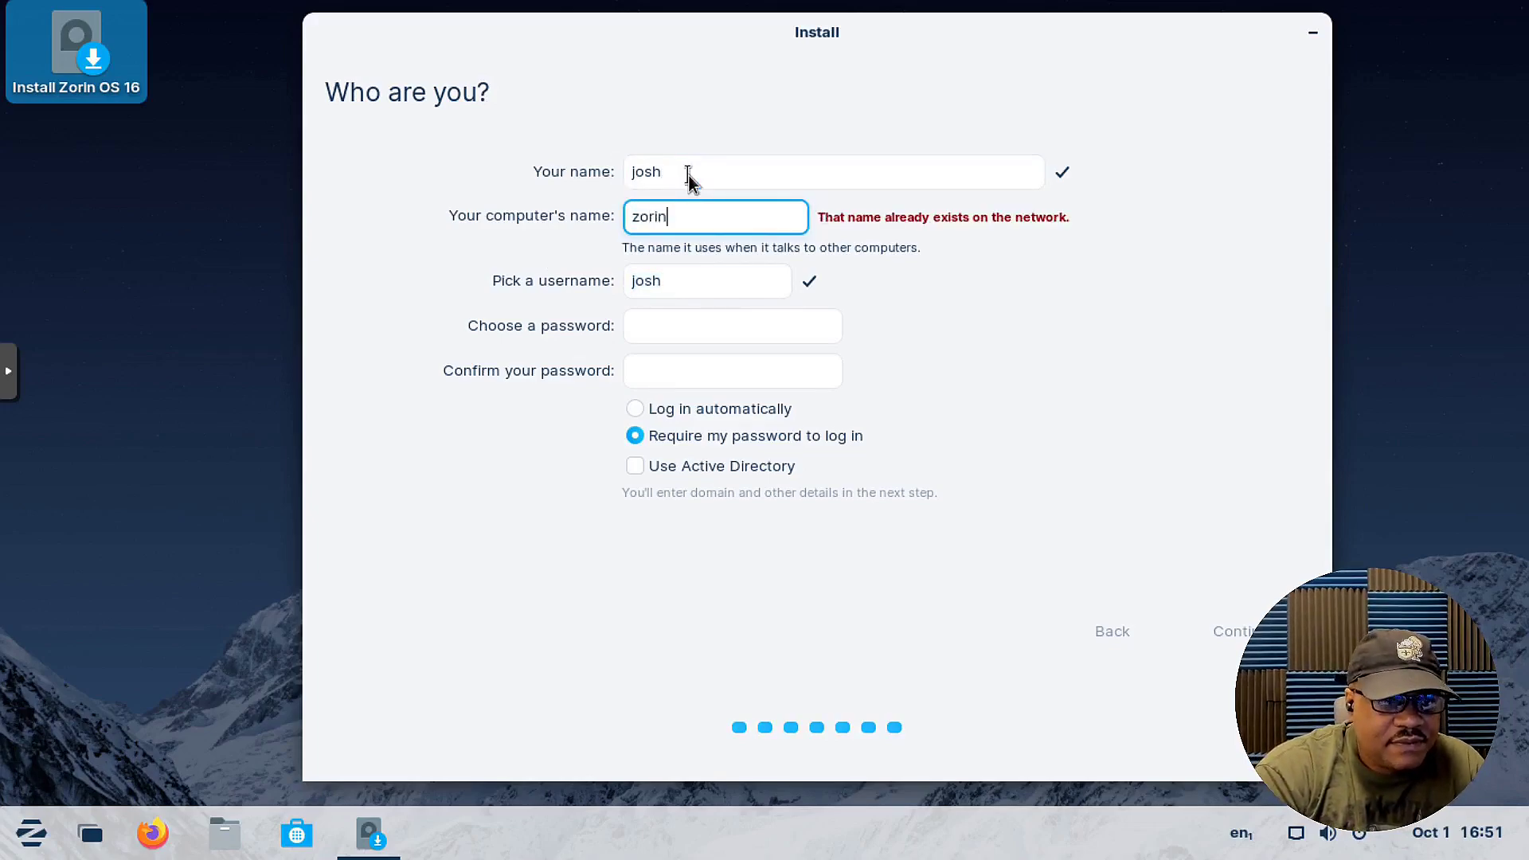
{"action": "type", "text": "16"}
{"action": "key", "text": "Tab"}
{"action": "key", "text": "Tab"}
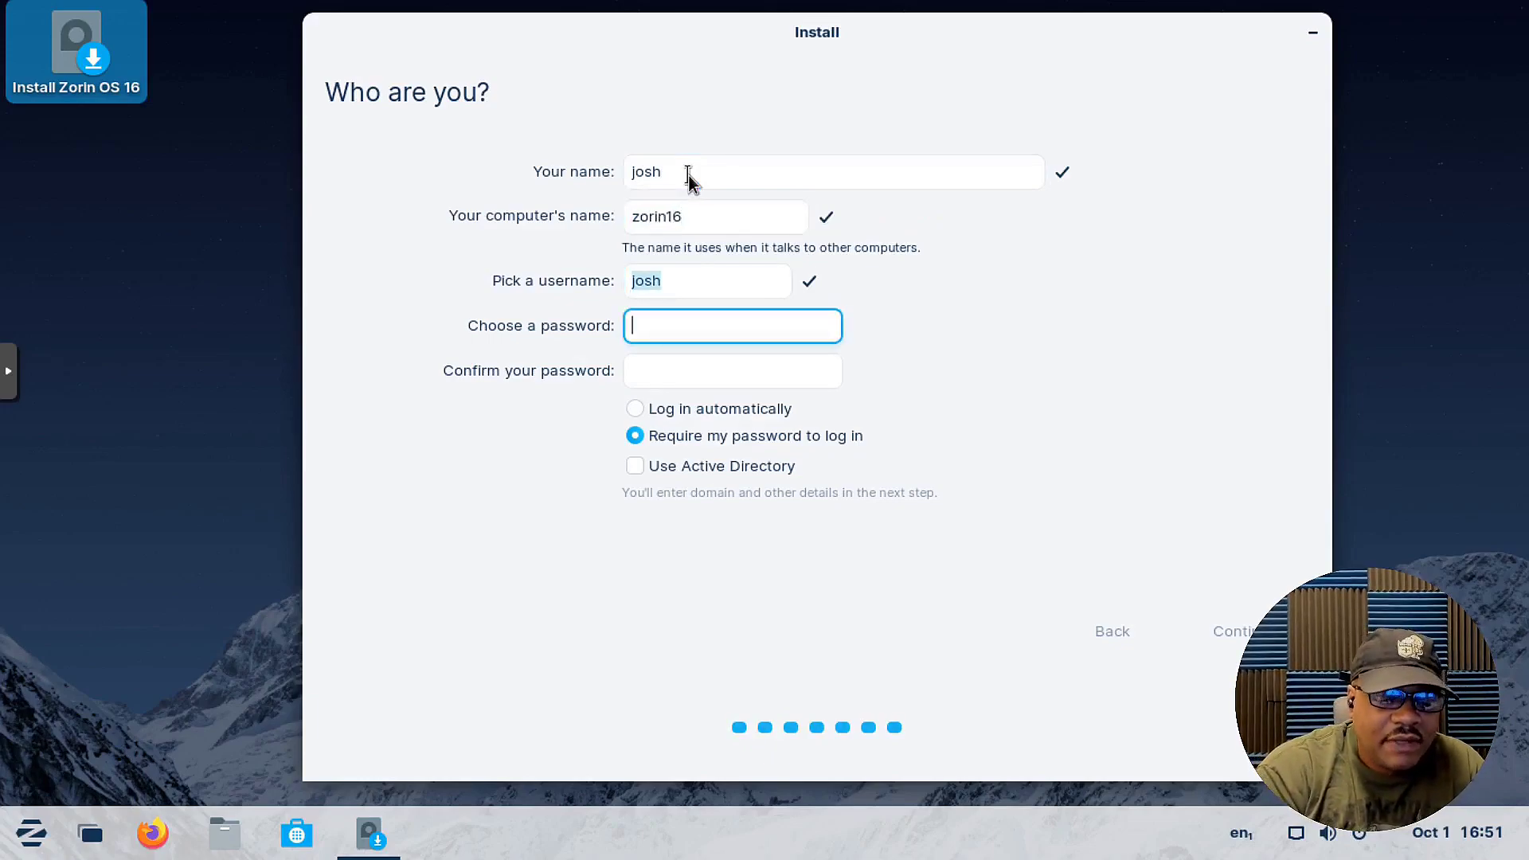
- Enter a password for the new account
{"action": "type", "text": "******"}
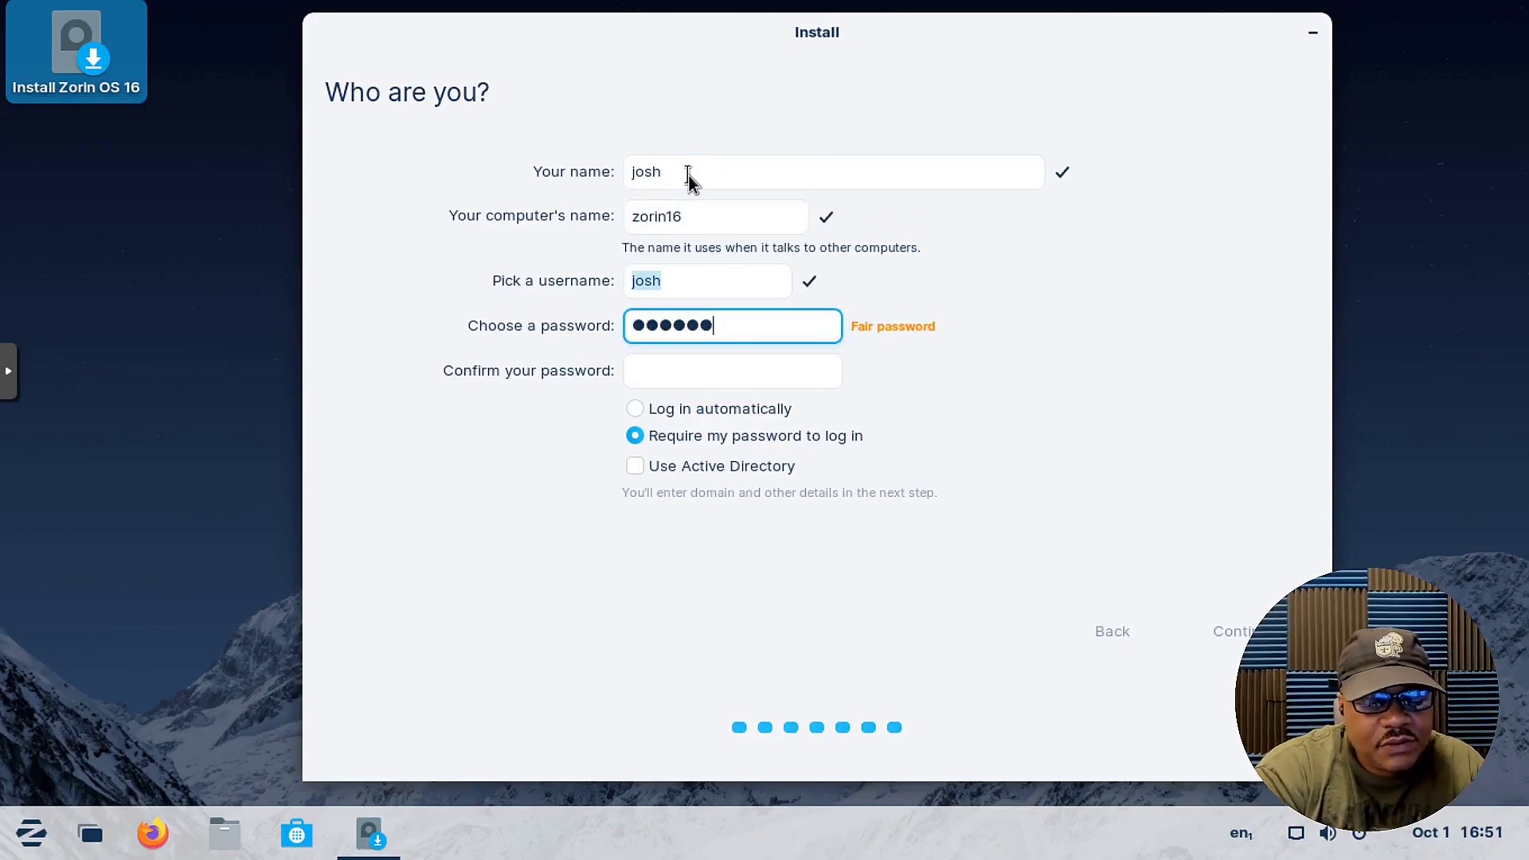
{"action": "type", "text": "*"}
{"action": "key", "text": "Tab"}
{"action": "type", "text": "******"}
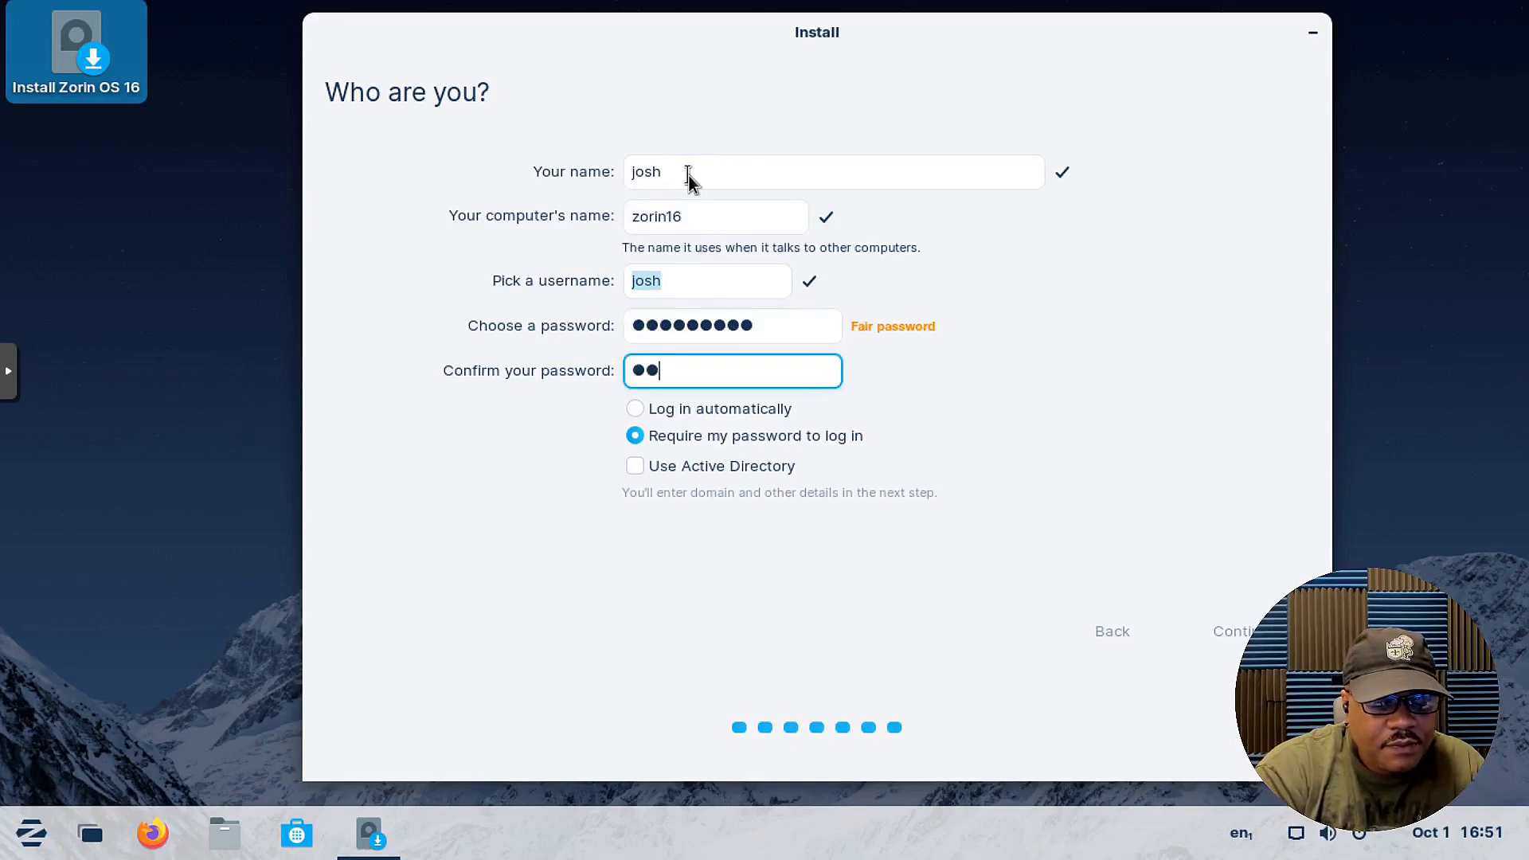
{"action": "type", "text": "****"}
{"action": "key", "text": "BackSpace"}
{"action": "key", "text": "BackSpace"}
{"action": "key", "text": "BackSpace"}
{"action": "key", "text": "BackSpace"}
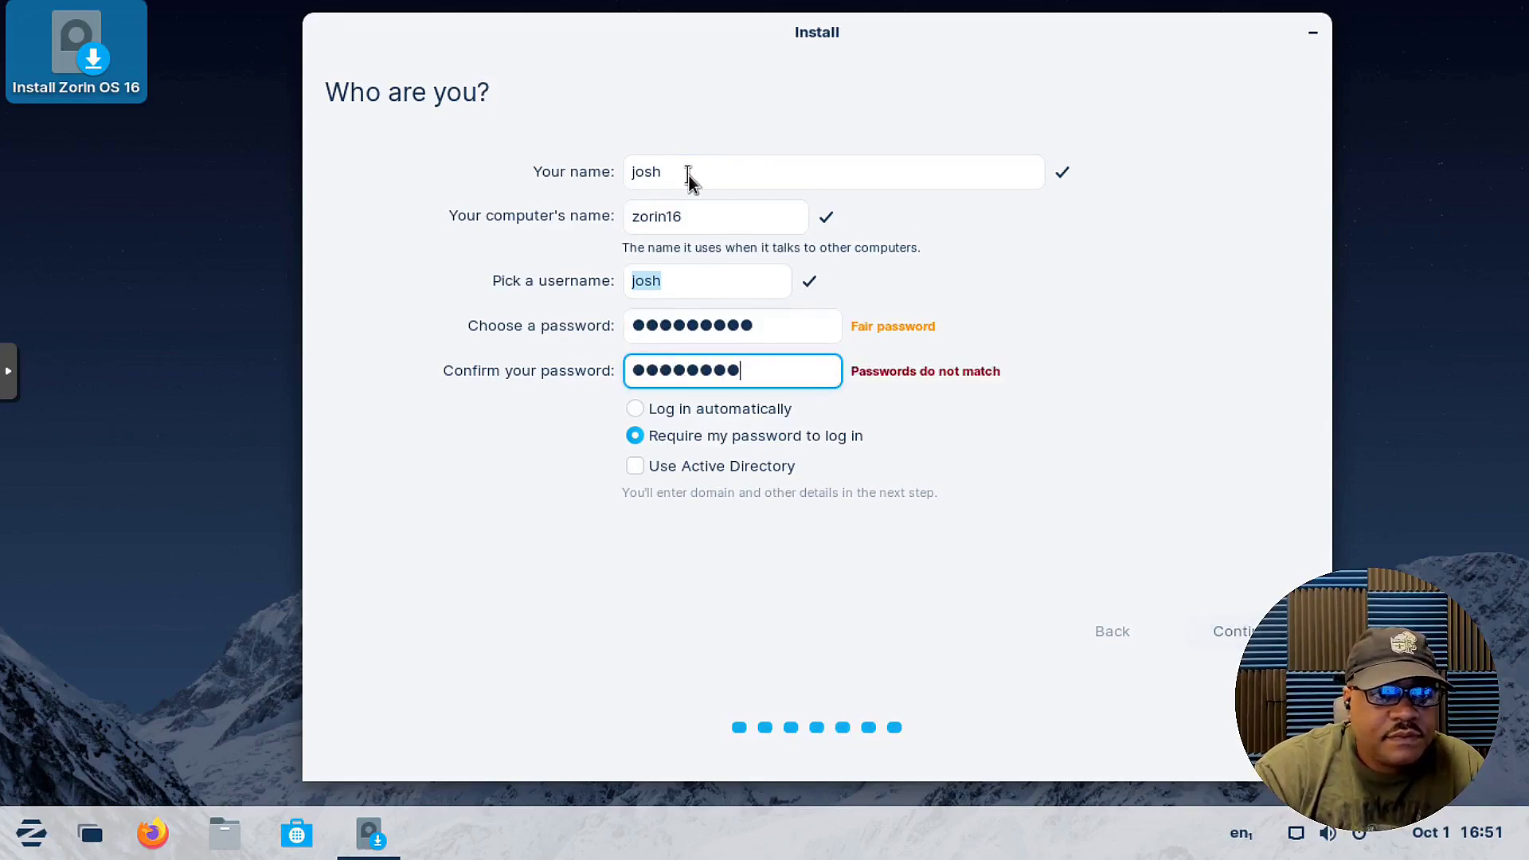
{"action": "key", "text": "BackSpace"}
{"action": "key", "text": "BackSpace"}
{"action": "key", "text": "BackSpace"}
{"action": "key", "text": "BackSpace"}
{"action": "key", "text": "BackSpace"}
{"action": "key", "text": "BackSpace"}
- Enter the account password again in the password confirmation field
{"action": "type", "text": "*******"}
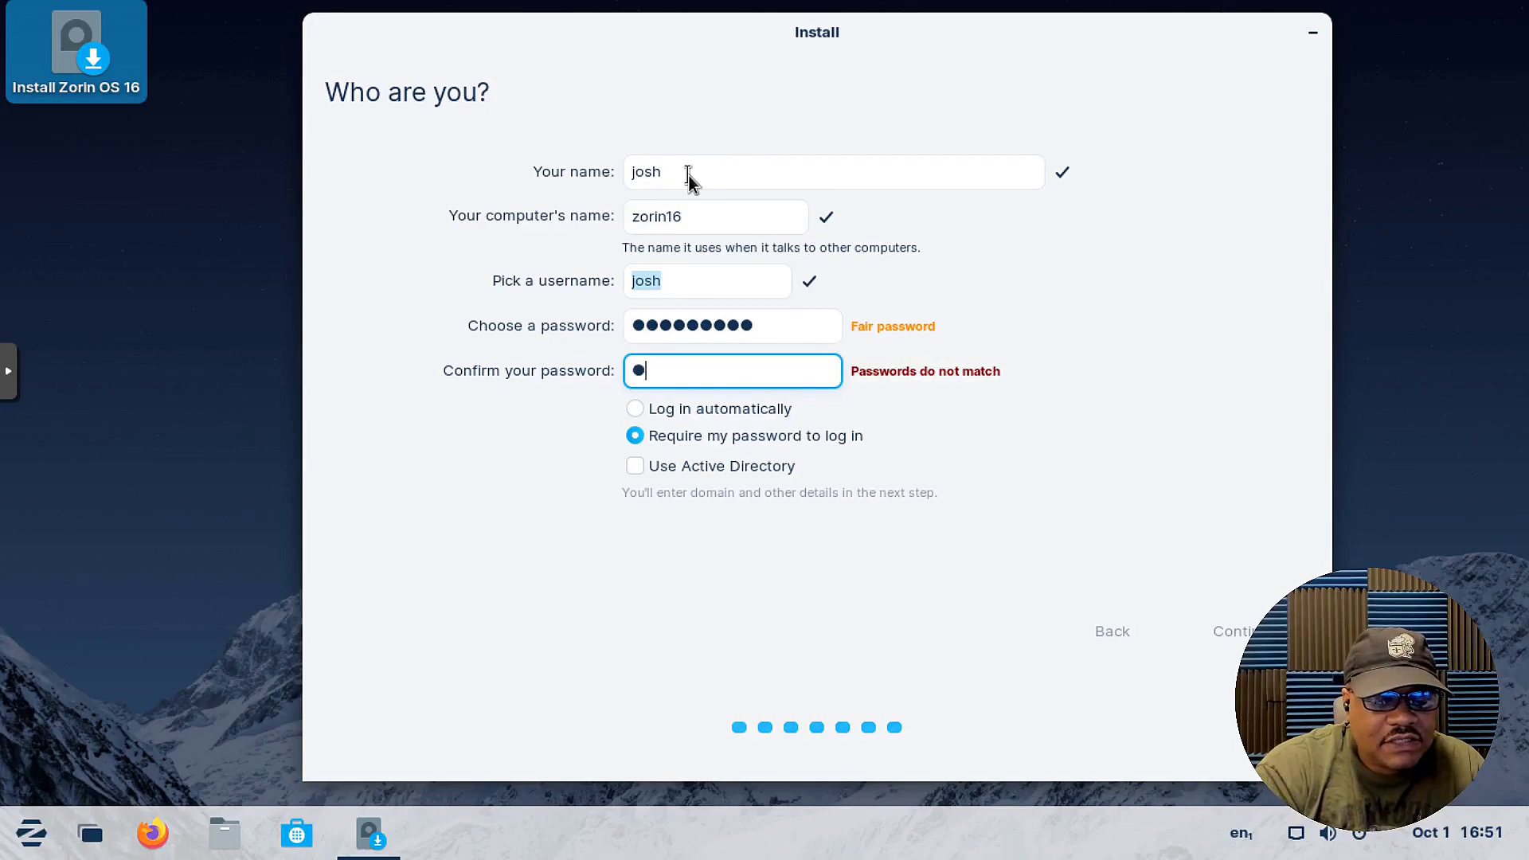
{"action": "type", "text": "**"}
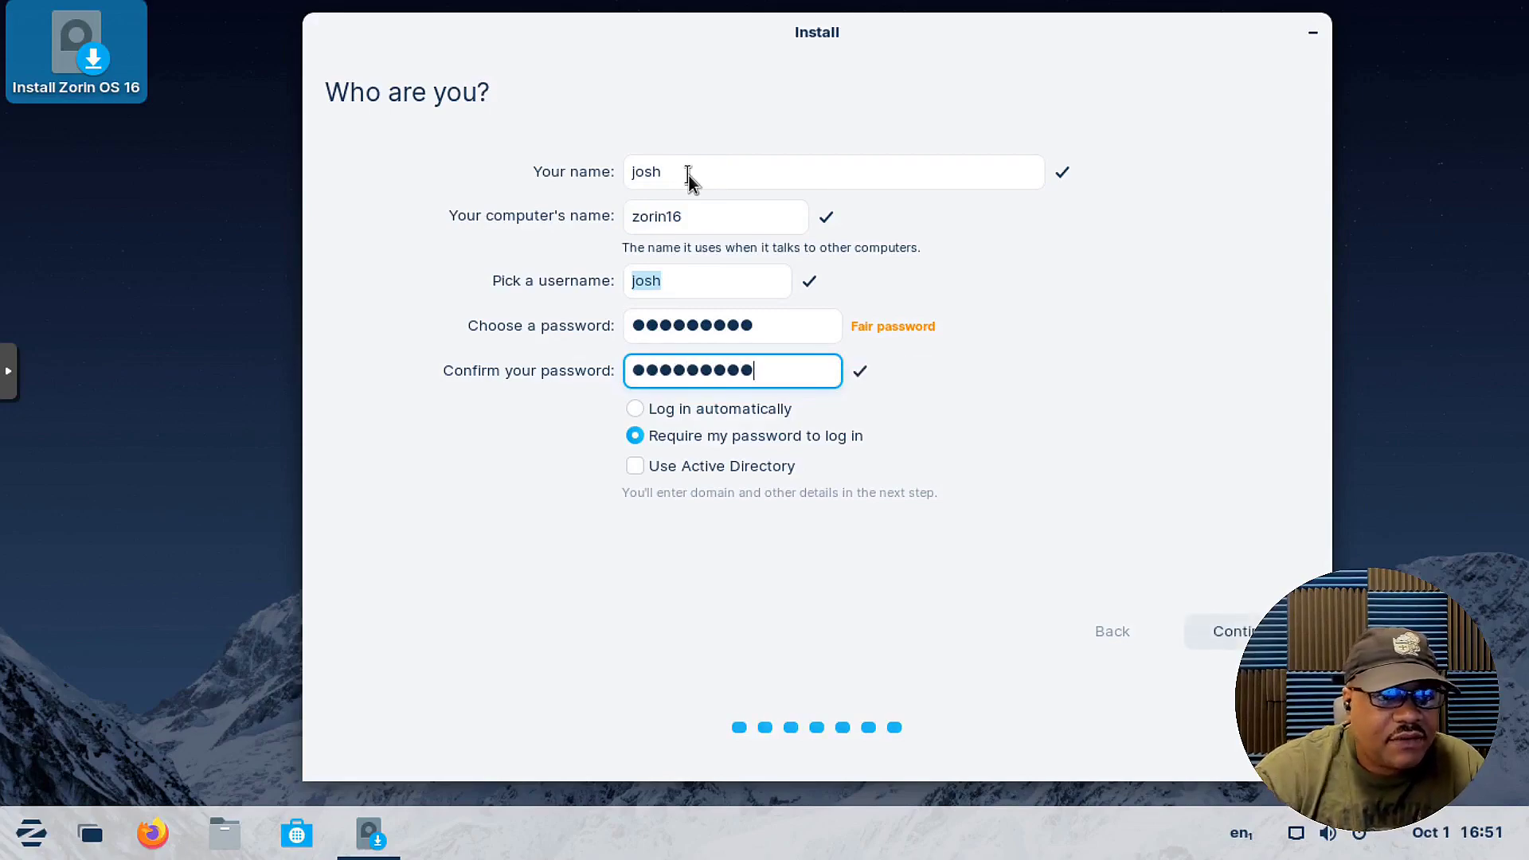
{"action": "right_click", "coordinate": [689, 175]}
{"action": "left_click", "coordinate": [990, 450]}
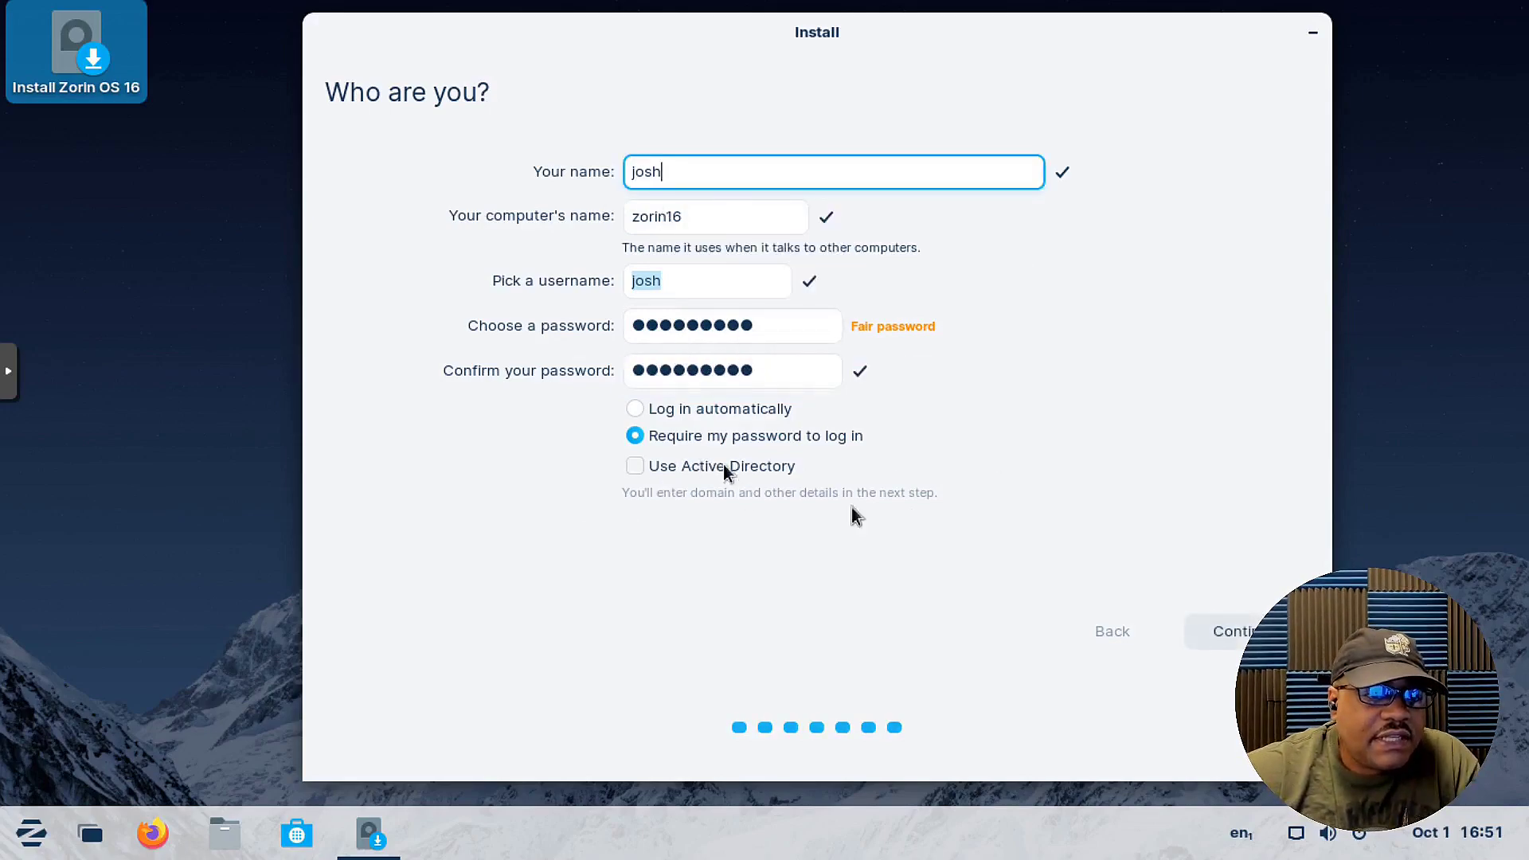
- Submit the account details to run the installation, and restart the computer once it has finished
{"action": "left_click", "coordinate": [1234, 633]}
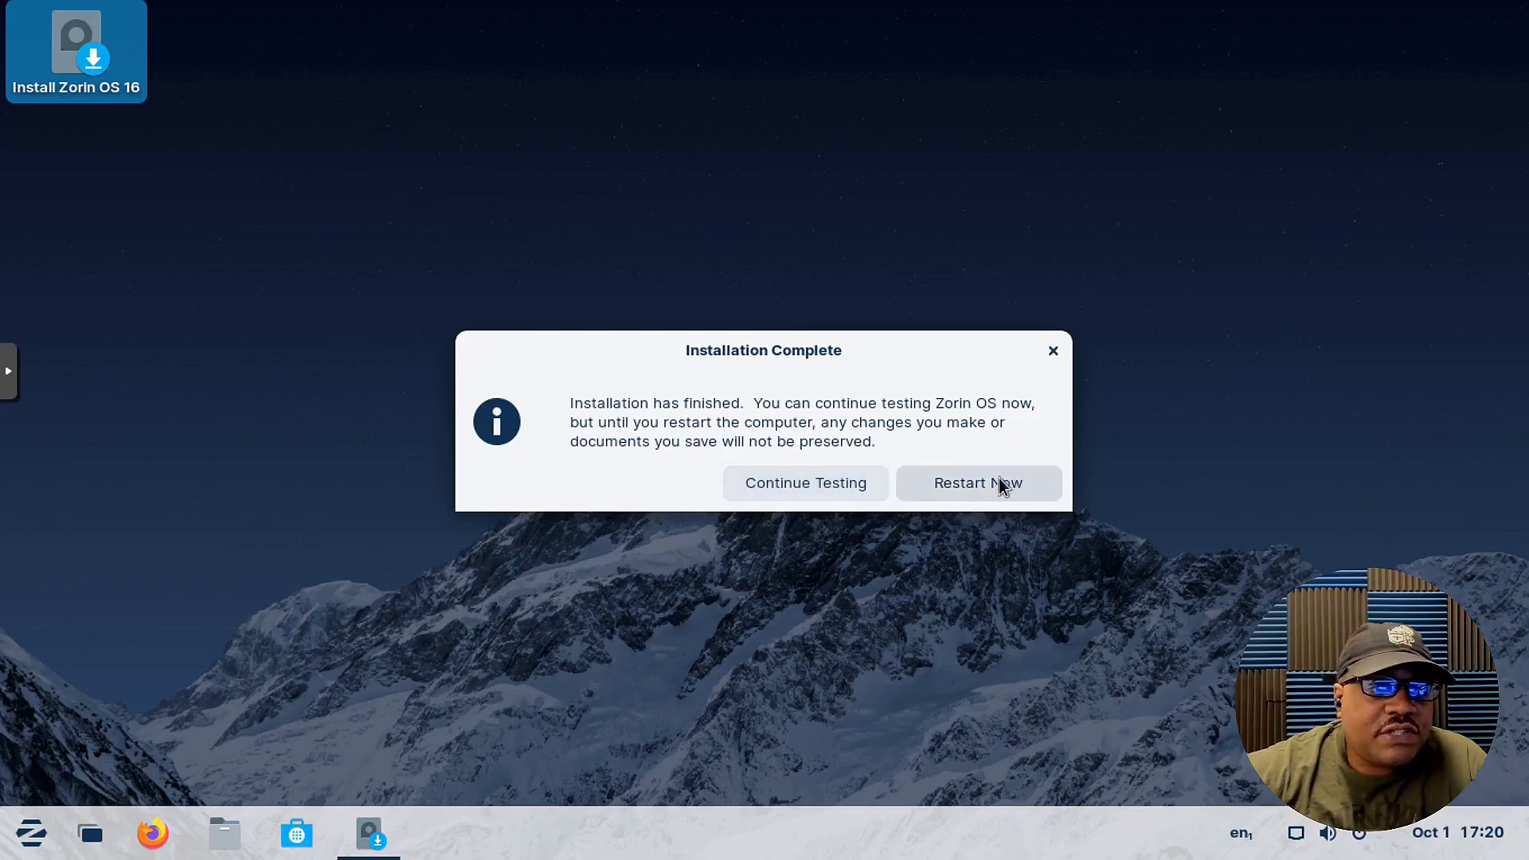
{"action": "left_click", "coordinate": [950, 482]}
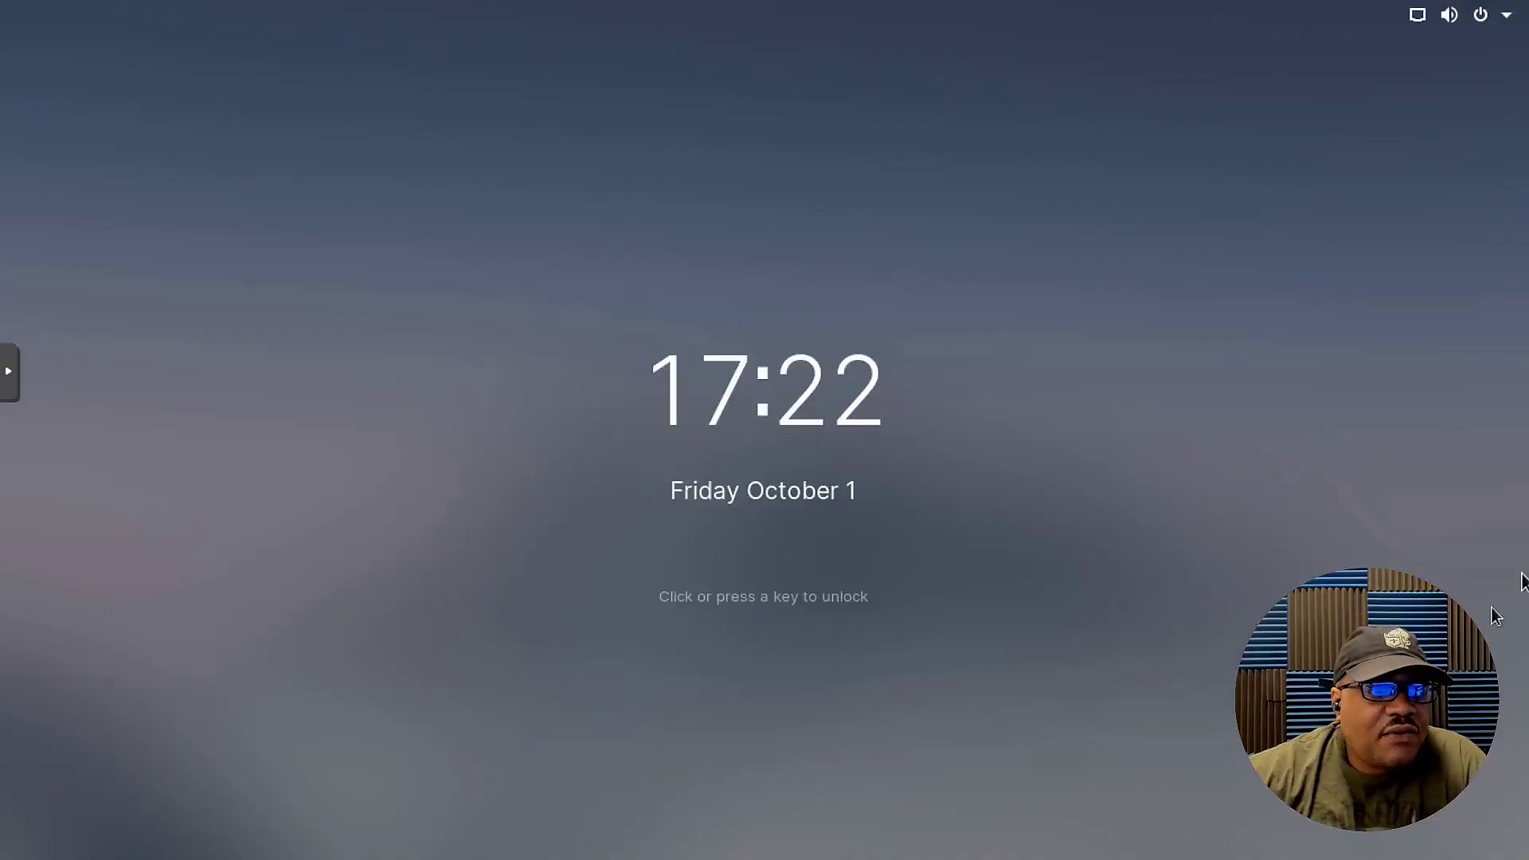
- Unlock the login screen and try to log in with the account password
{"action": "left_click", "coordinate": [1013, 509]}
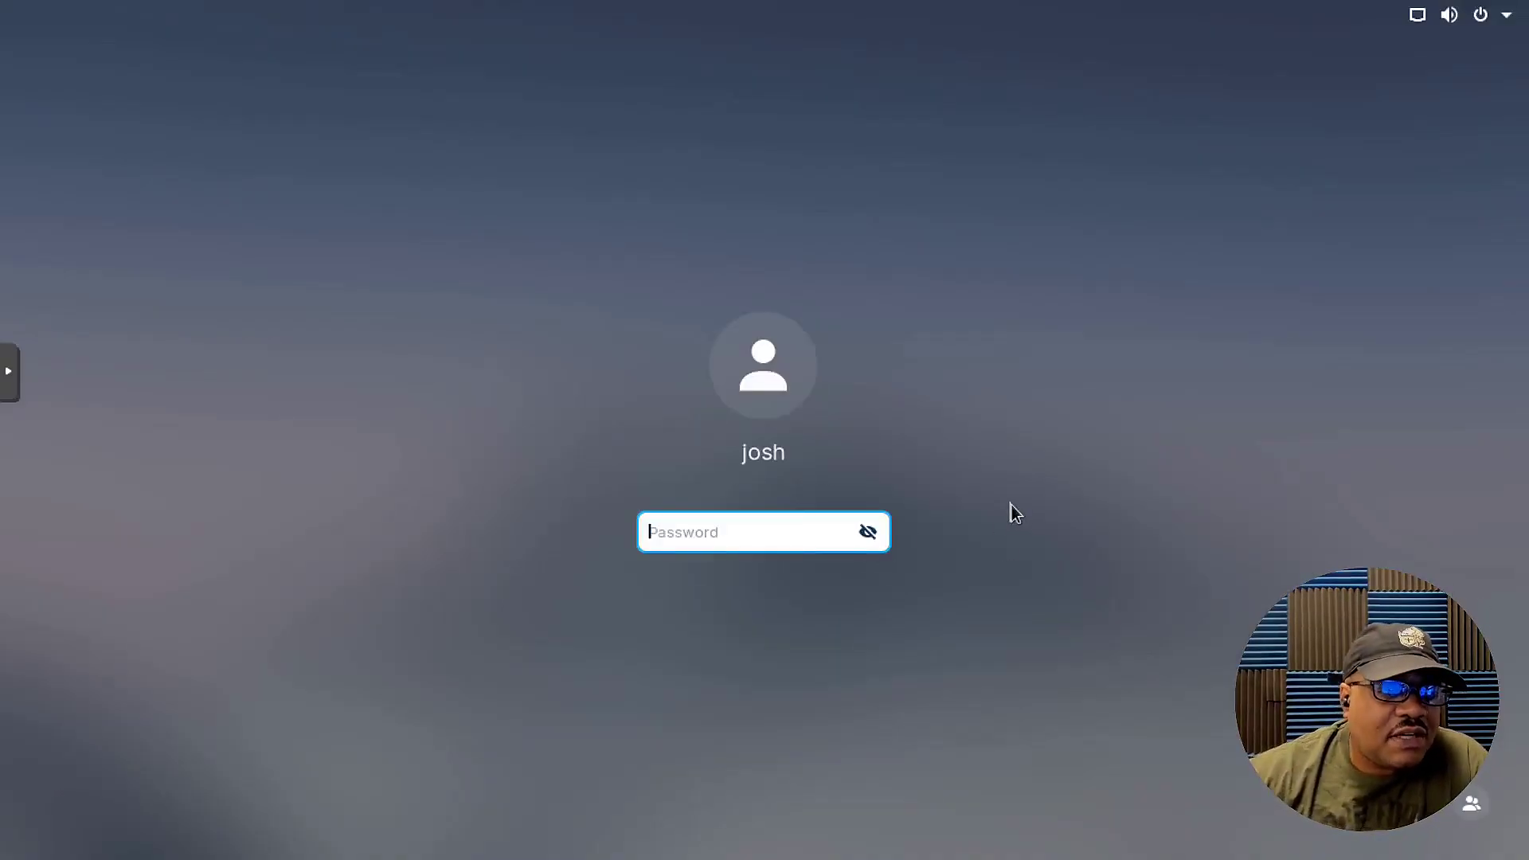
{"action": "type", "text": "****"}
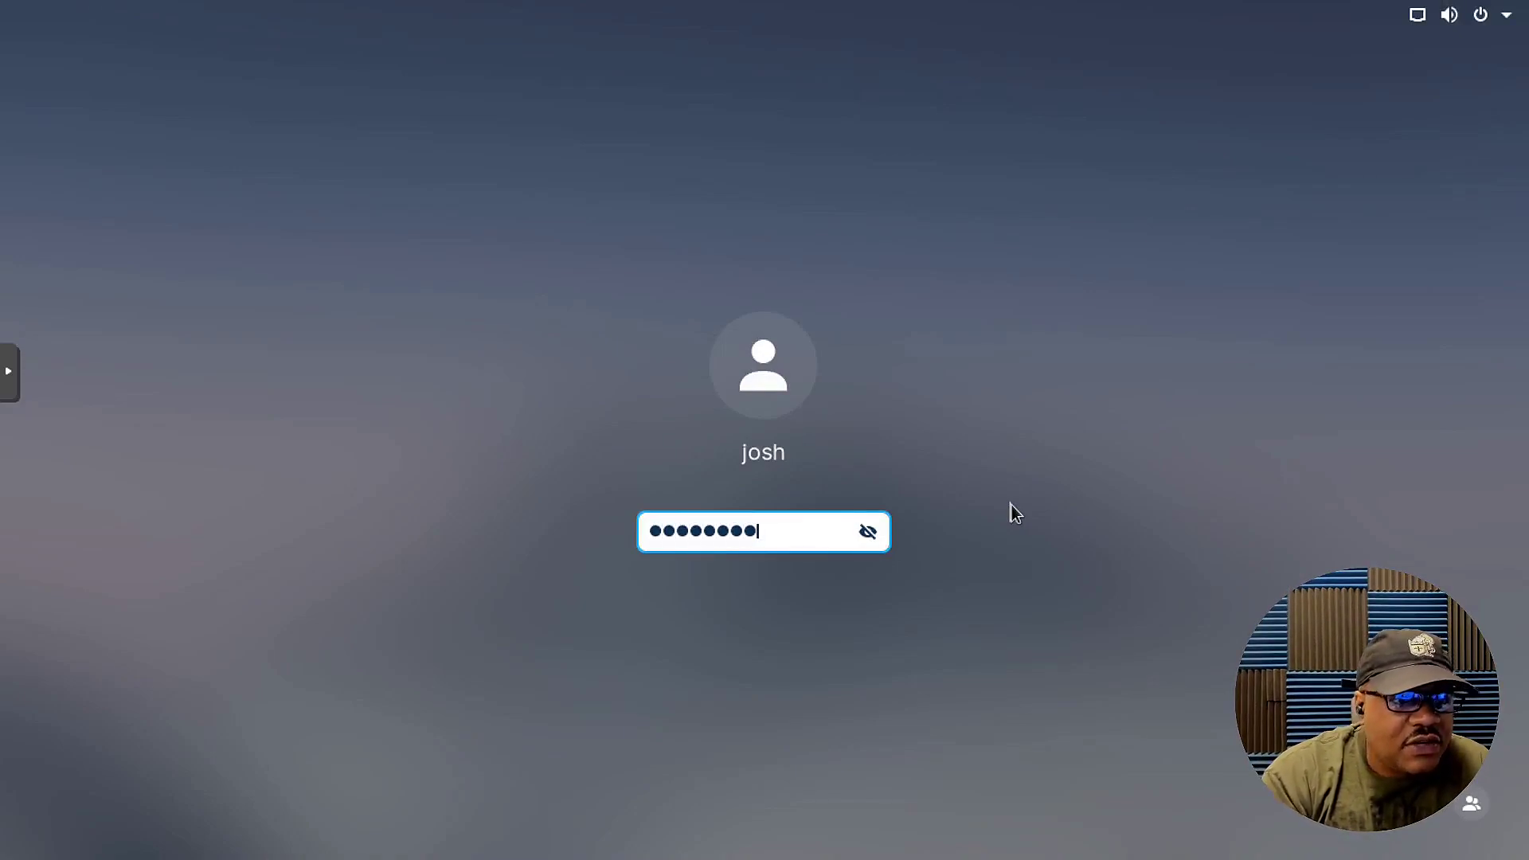
{"action": "key", "text": "Return"}
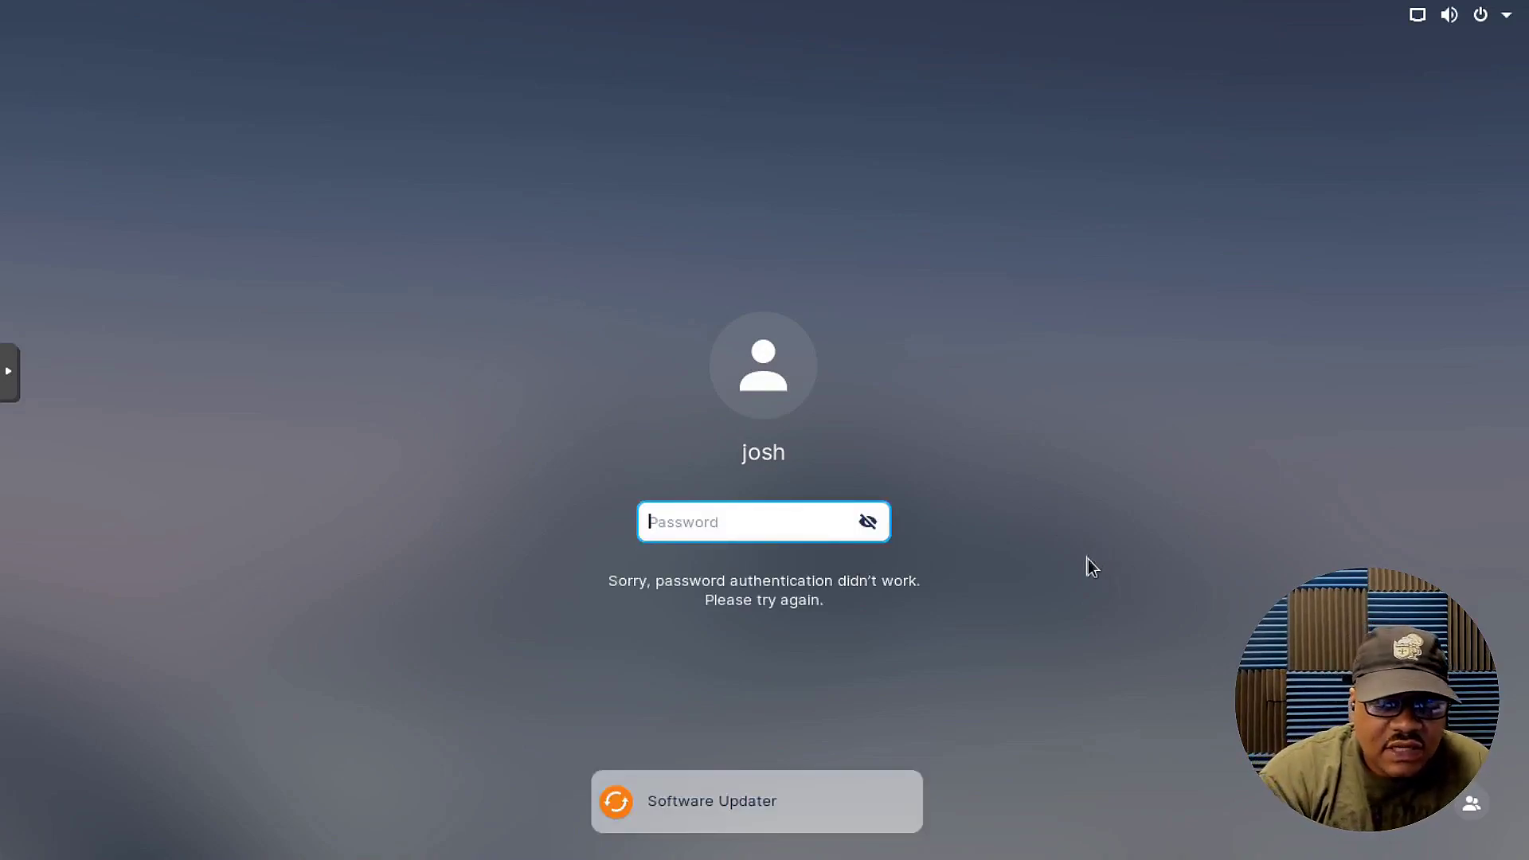
- Clear the mistyped entry, enter the account password again, and log in to the installed desktop
{"action": "type", "text": "*****"}
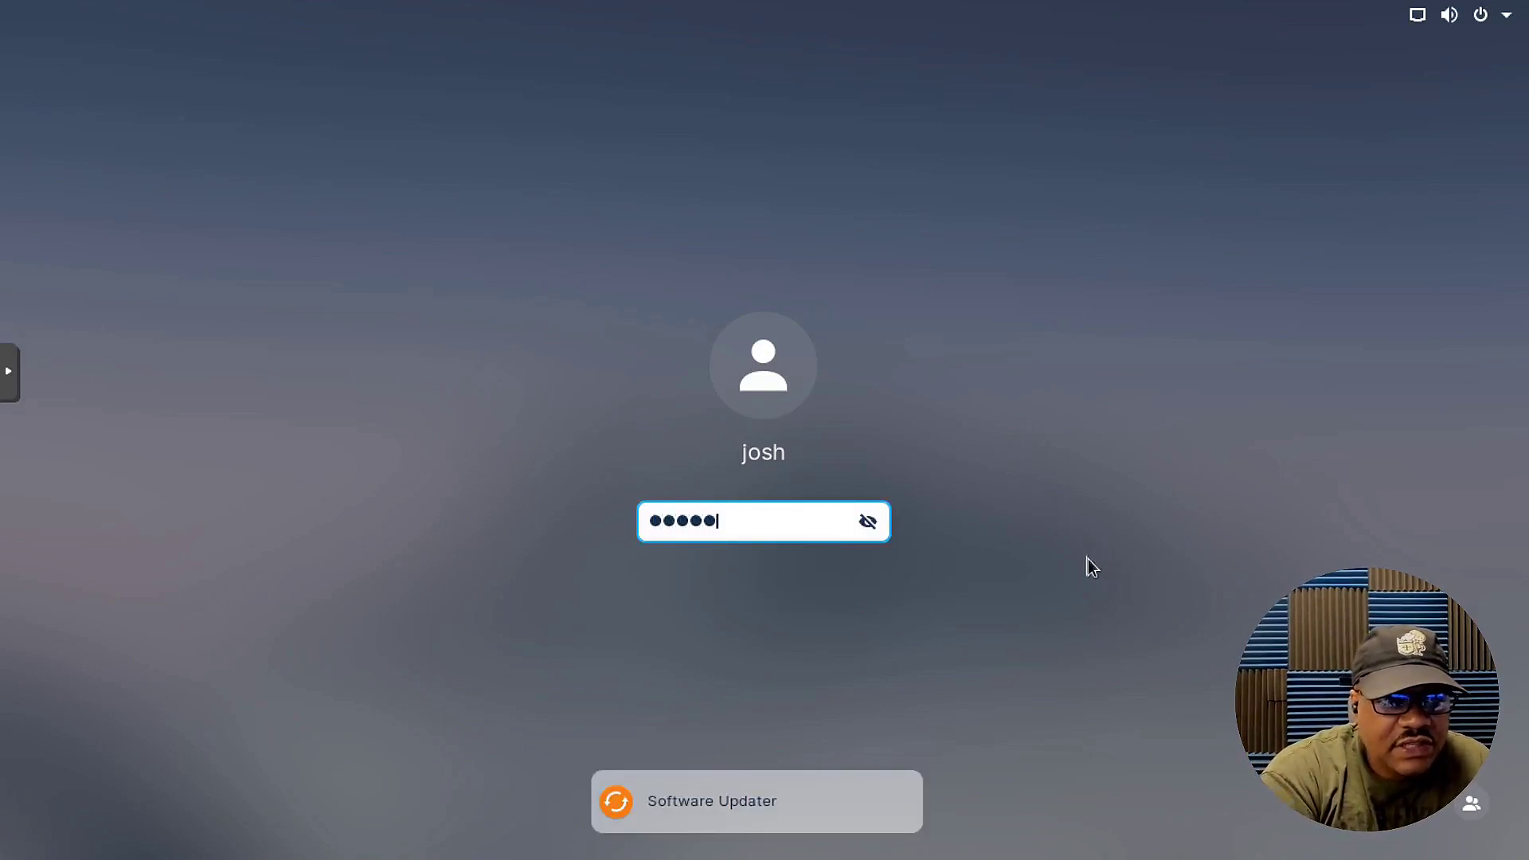
{"action": "key", "text": "BackSpace"}
{"action": "key", "text": "BackSpace"}
{"action": "key", "text": "BackSpace"}
{"action": "key", "text": "BackSpace"}
{"action": "key", "text": "BackSpace"}
{"action": "type", "text": "****"}
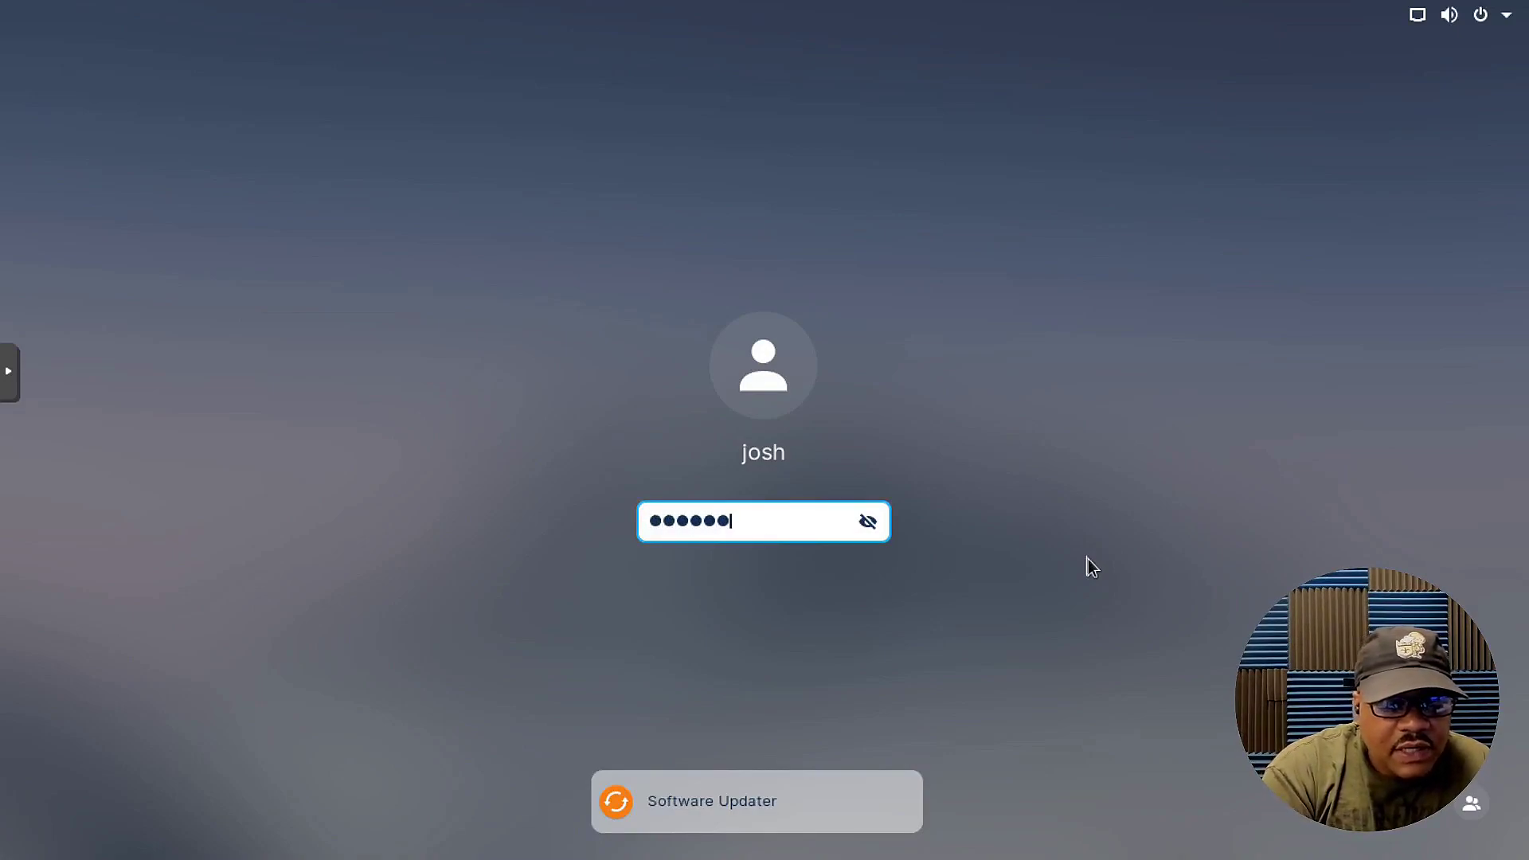
{"action": "key", "text": "Return"}
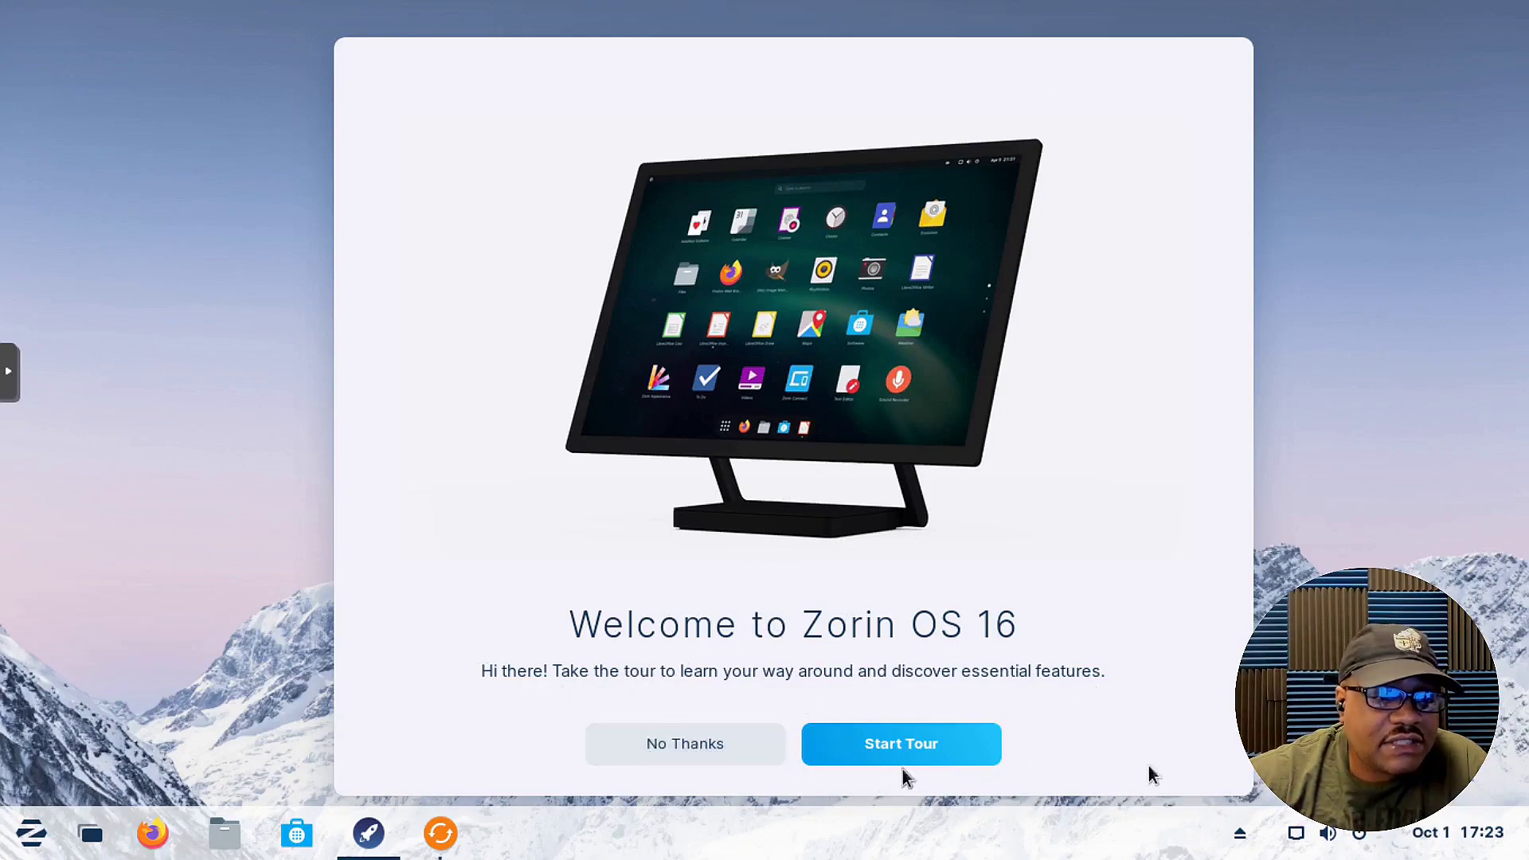
- Start the Zorin OS 16 tour, preview the app menu, and advance to the page on choosing the desktop look
{"action": "left_click", "coordinate": [924, 747]}
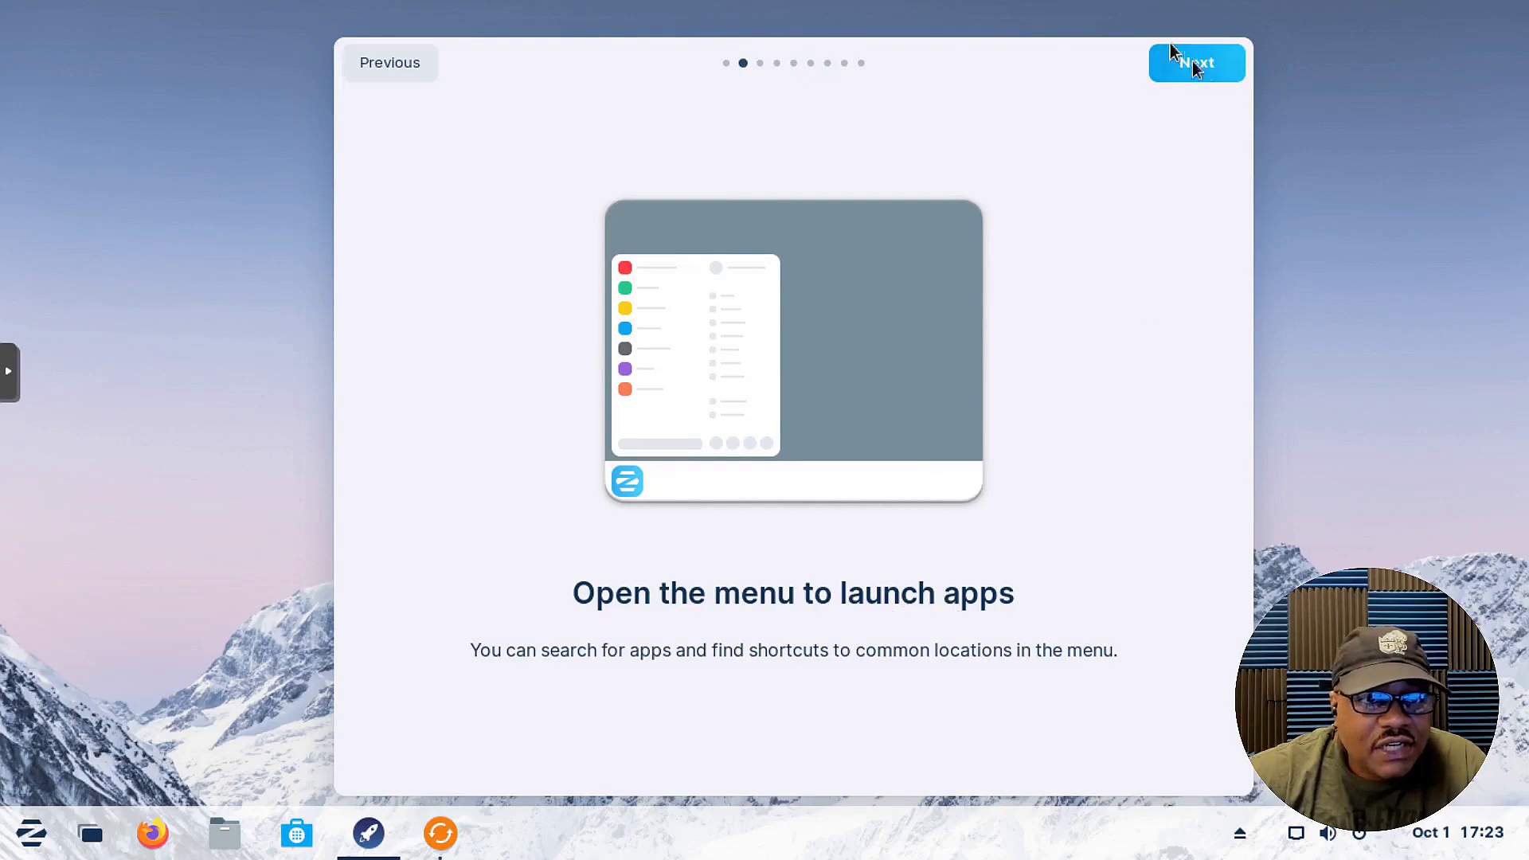
{"action": "left_click", "coordinate": [31, 847]}
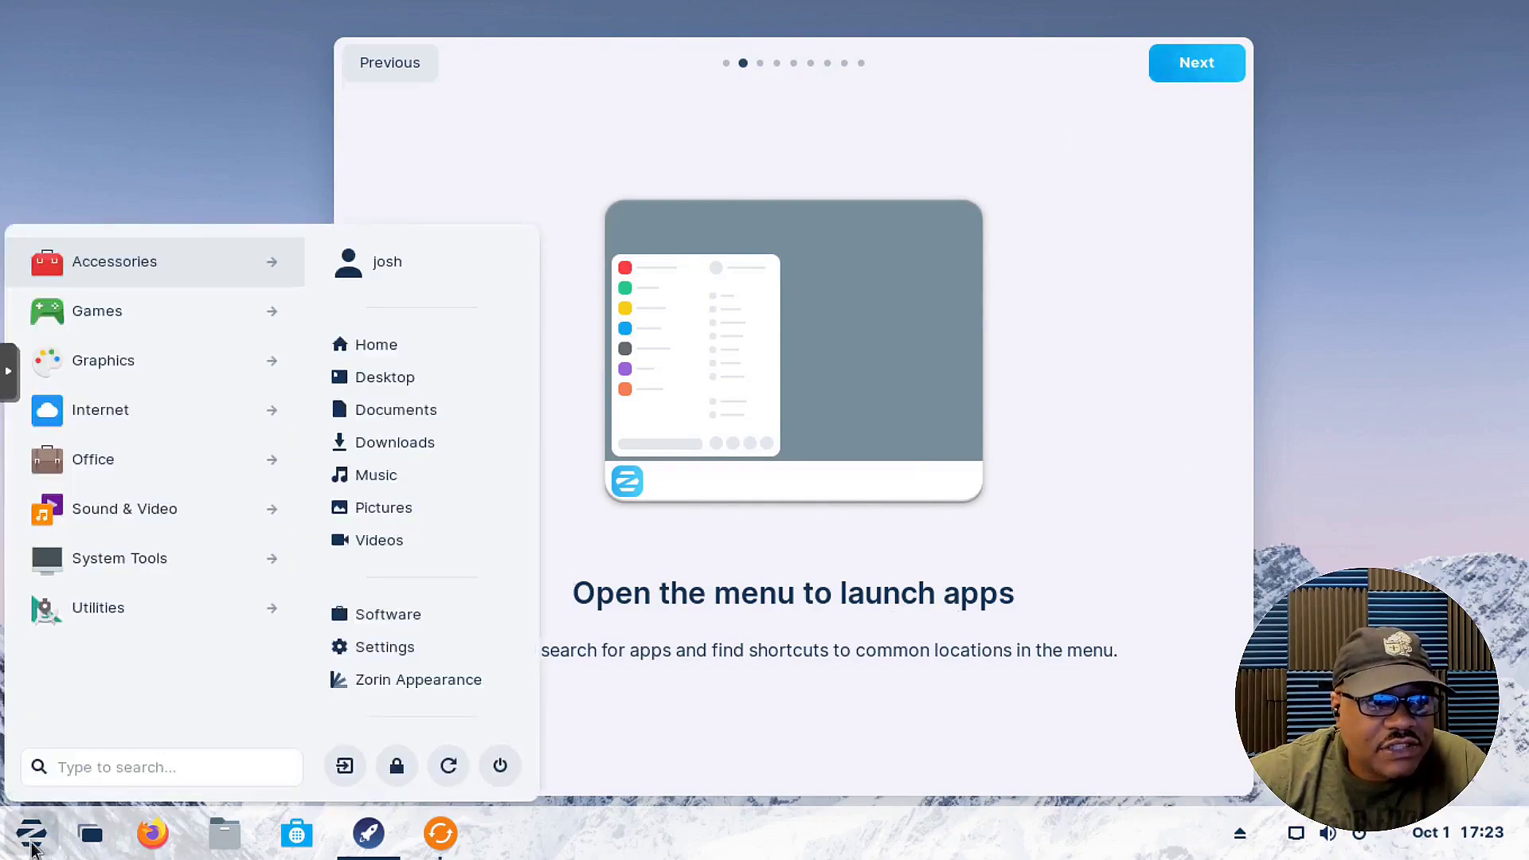
{"action": "left_click", "coordinate": [32, 848]}
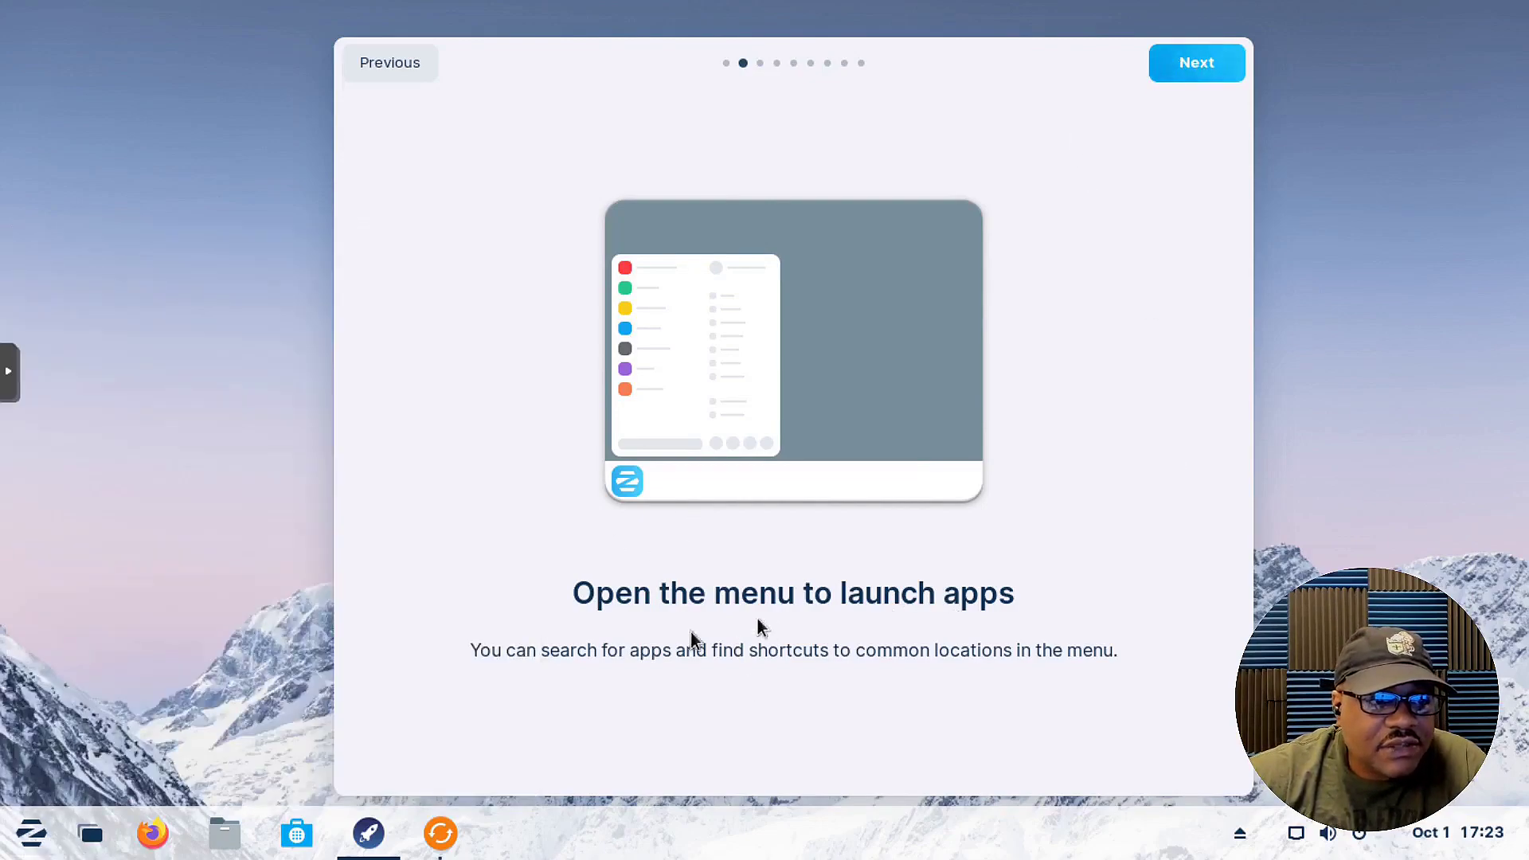
{"action": "left_click", "coordinate": [1207, 77]}
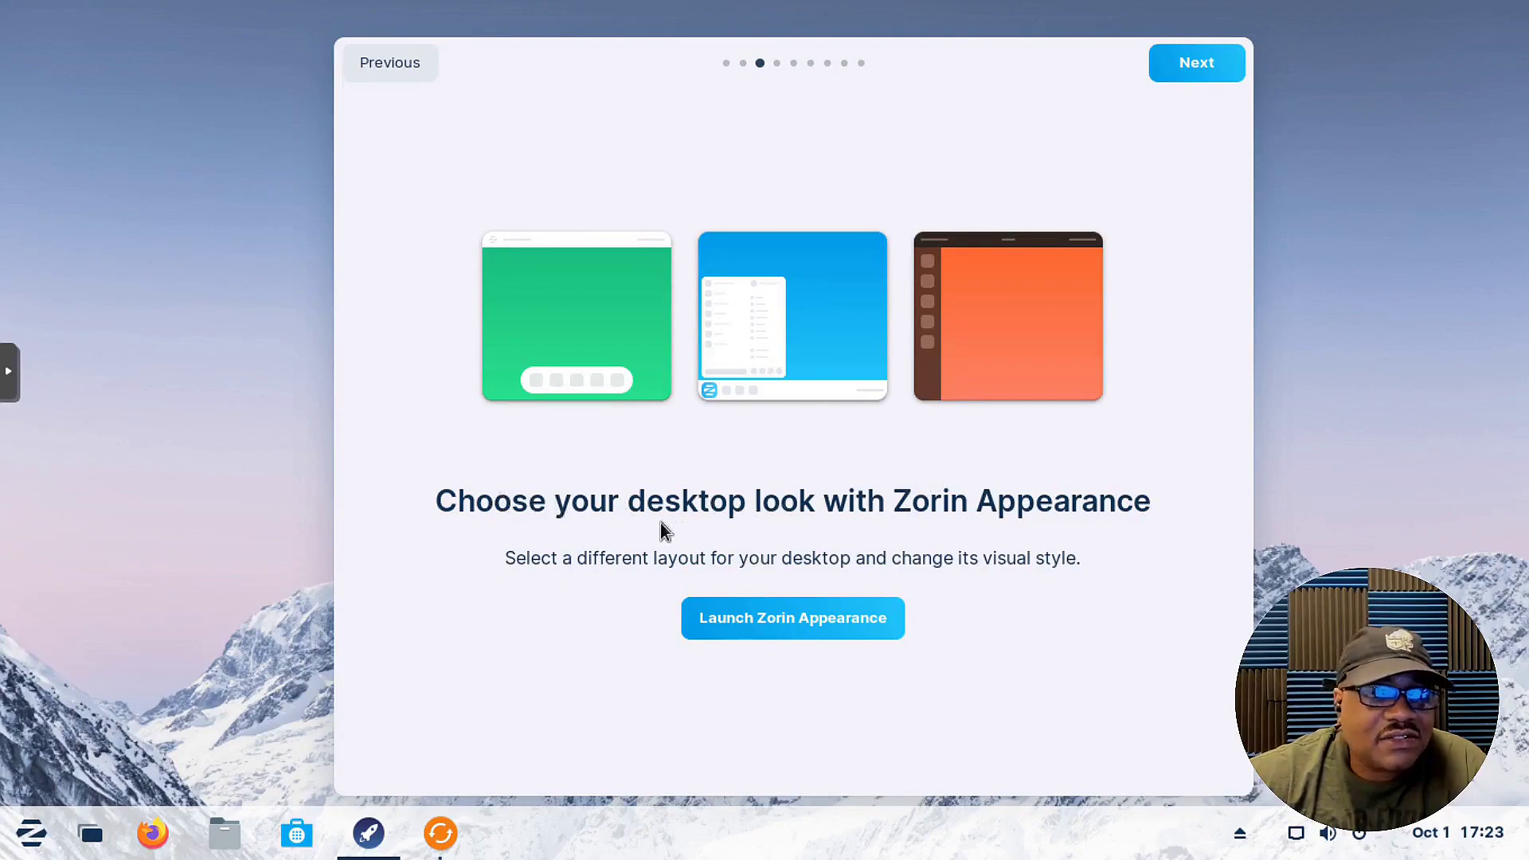
- Launch Zorin Appearance from the tour and apply the start-menu layout with a slim taskbar showing window titles
{"action": "left_click", "coordinate": [796, 618]}
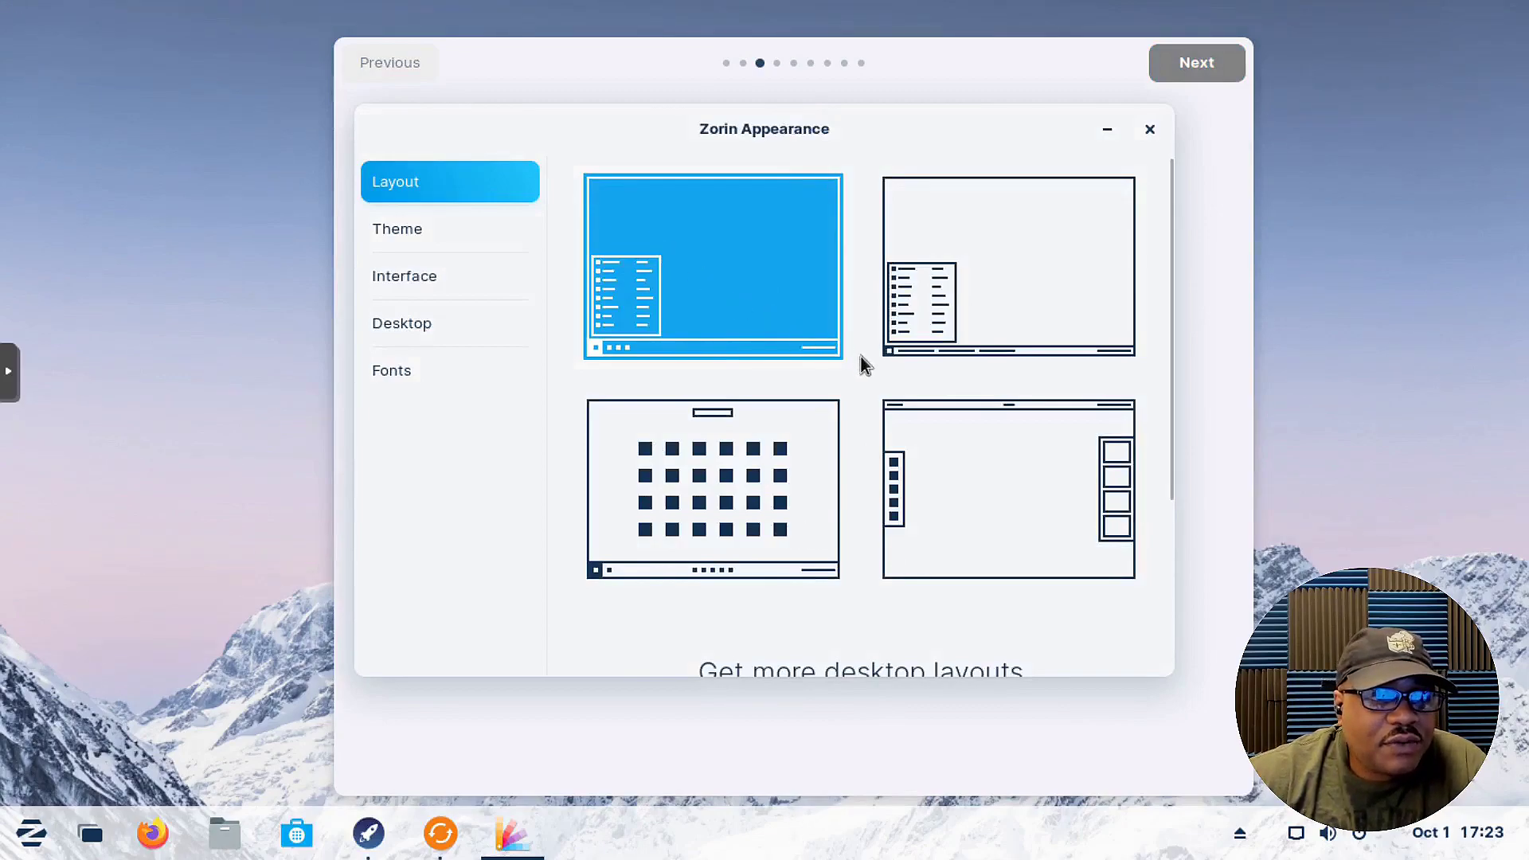
{"action": "scroll", "coordinate": [861, 357], "scroll_direction": "down", "scroll_amount": 2}
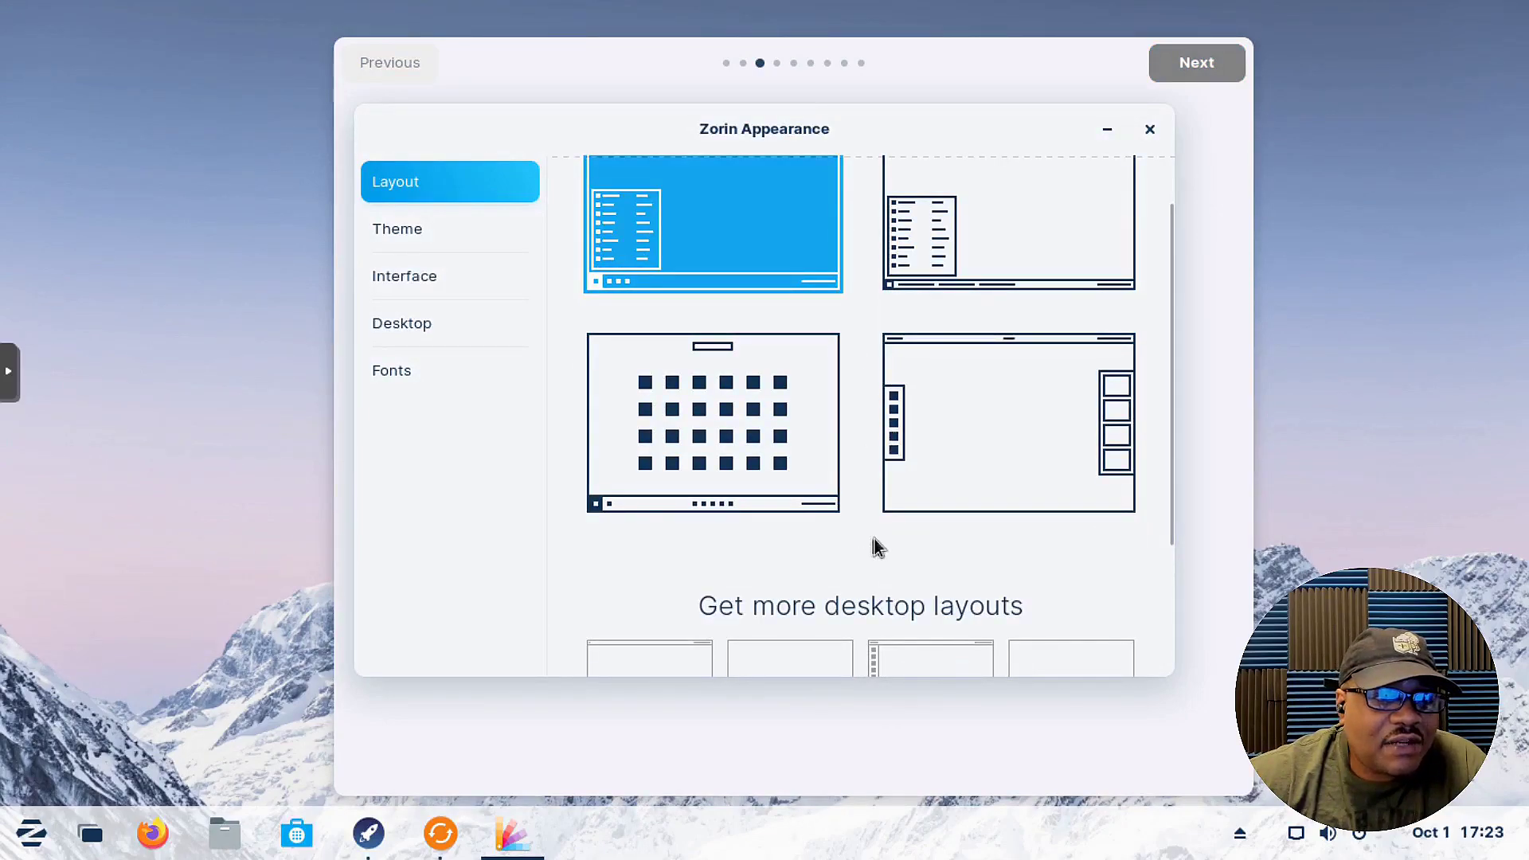
{"action": "scroll", "coordinate": [871, 546], "scroll_direction": "up", "scroll_amount": 2}
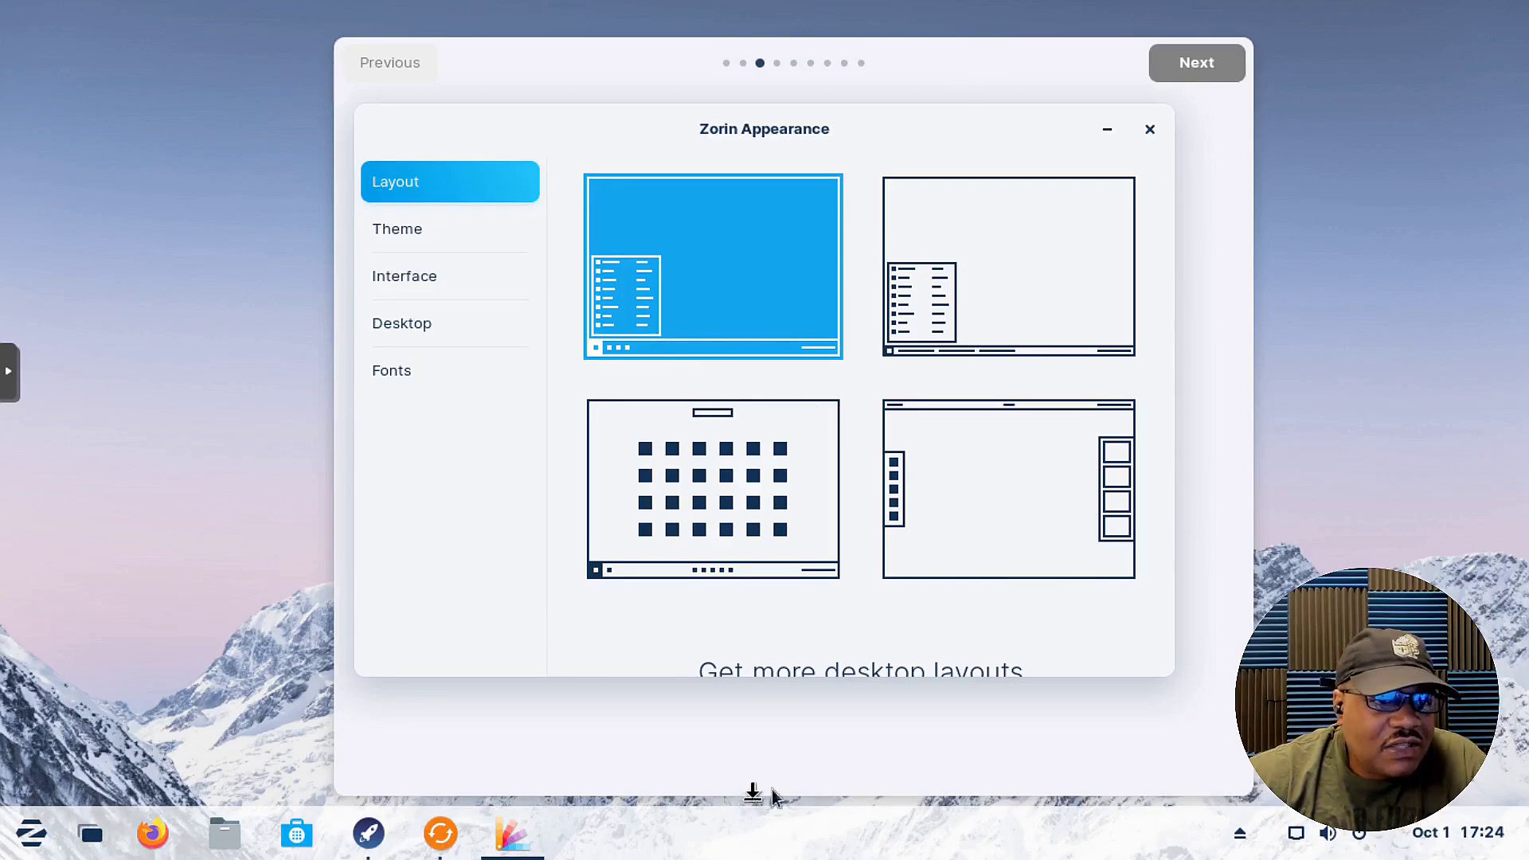
{"action": "left_click", "coordinate": [1037, 277]}
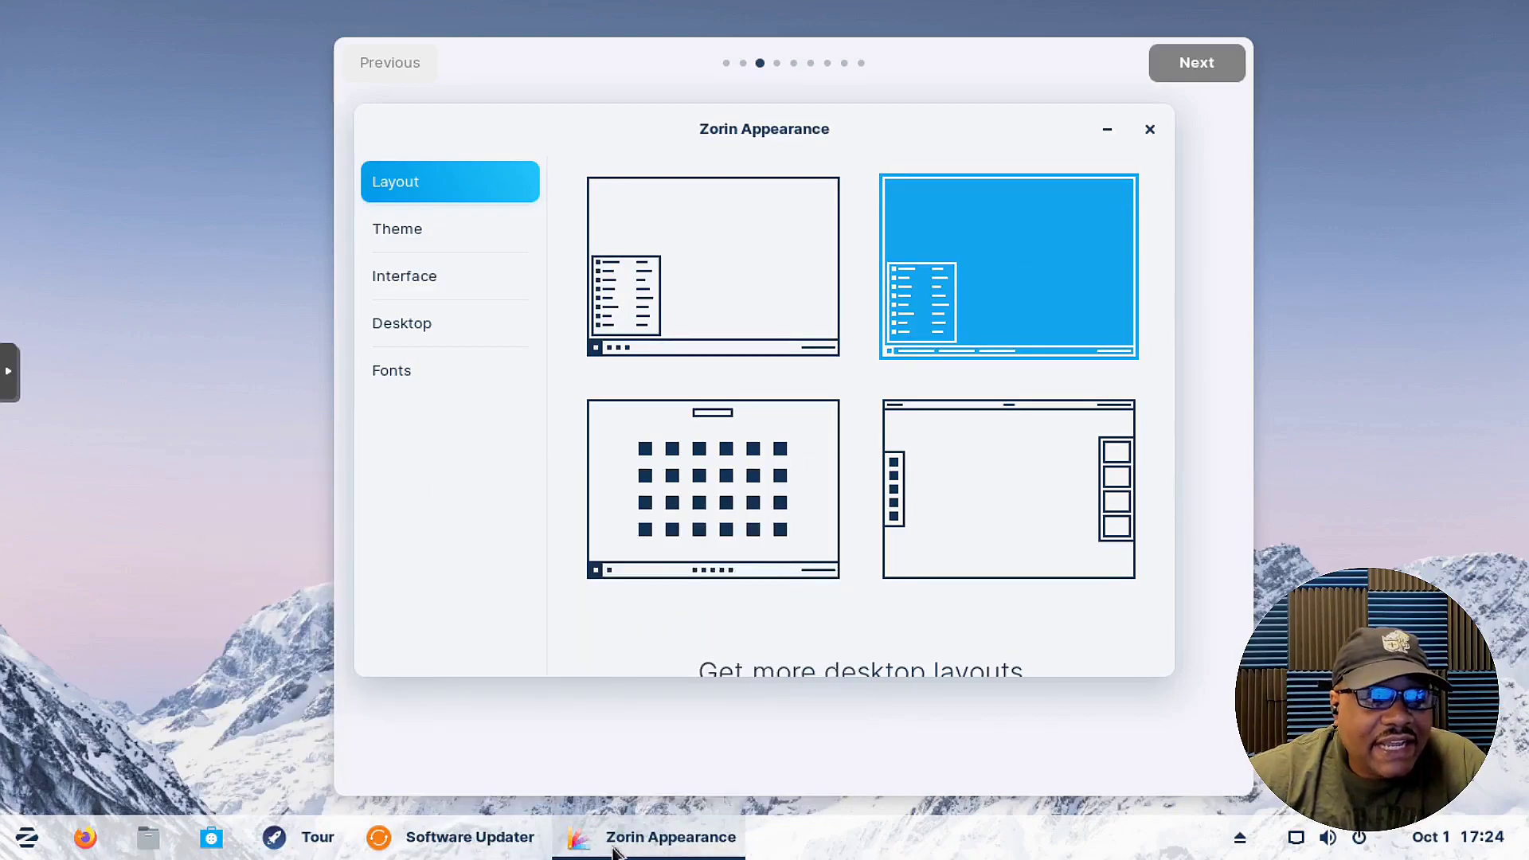
{"action": "mouse_move", "coordinate": [655, 850]}
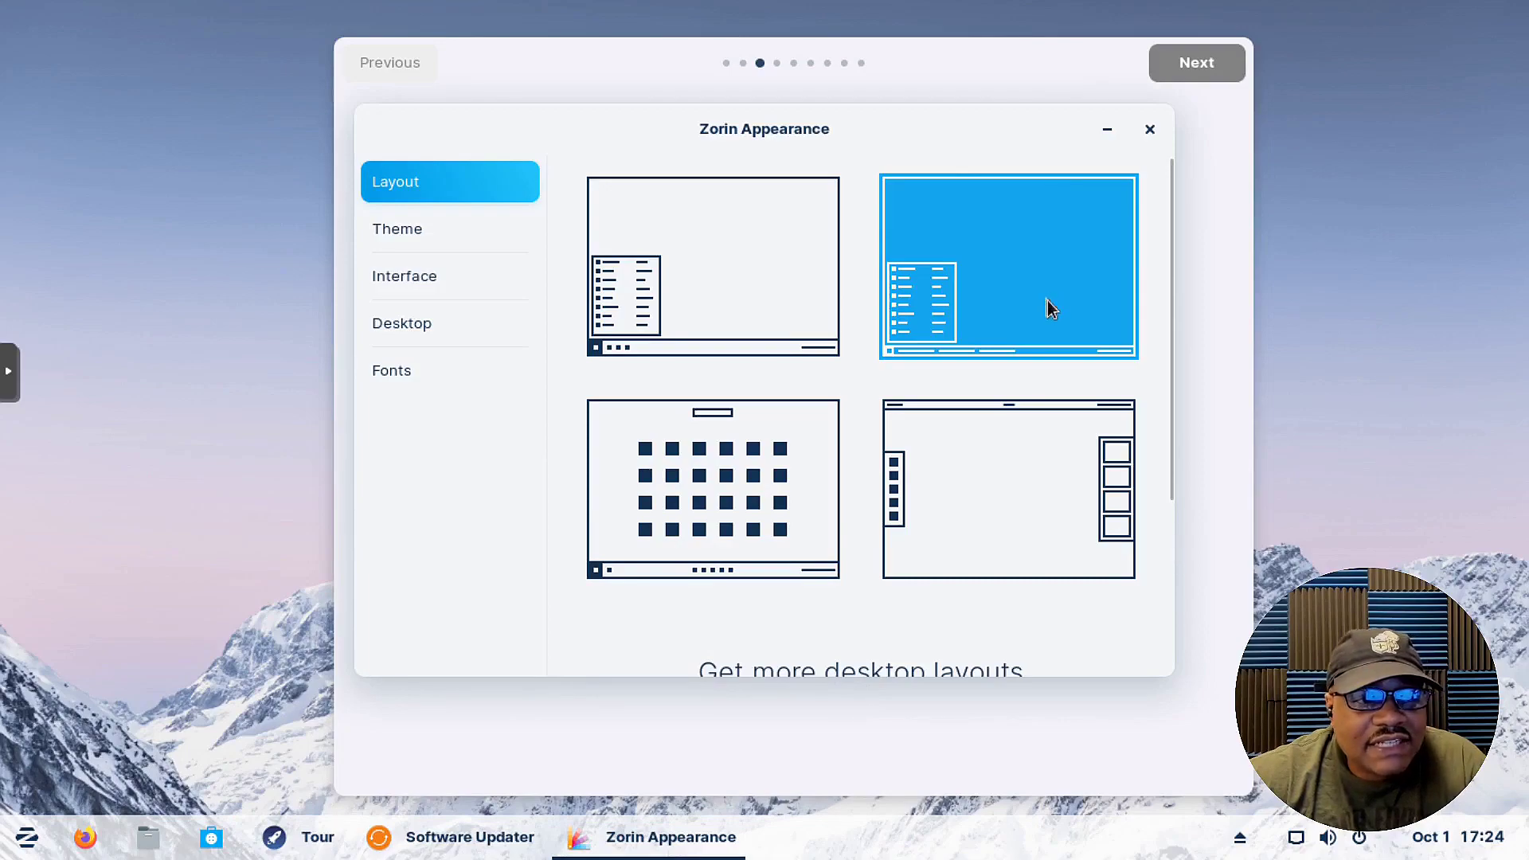
- Try the app-grid layout with centered taskbar icons and browse both pages of its application grid
{"action": "left_click", "coordinate": [722, 503]}
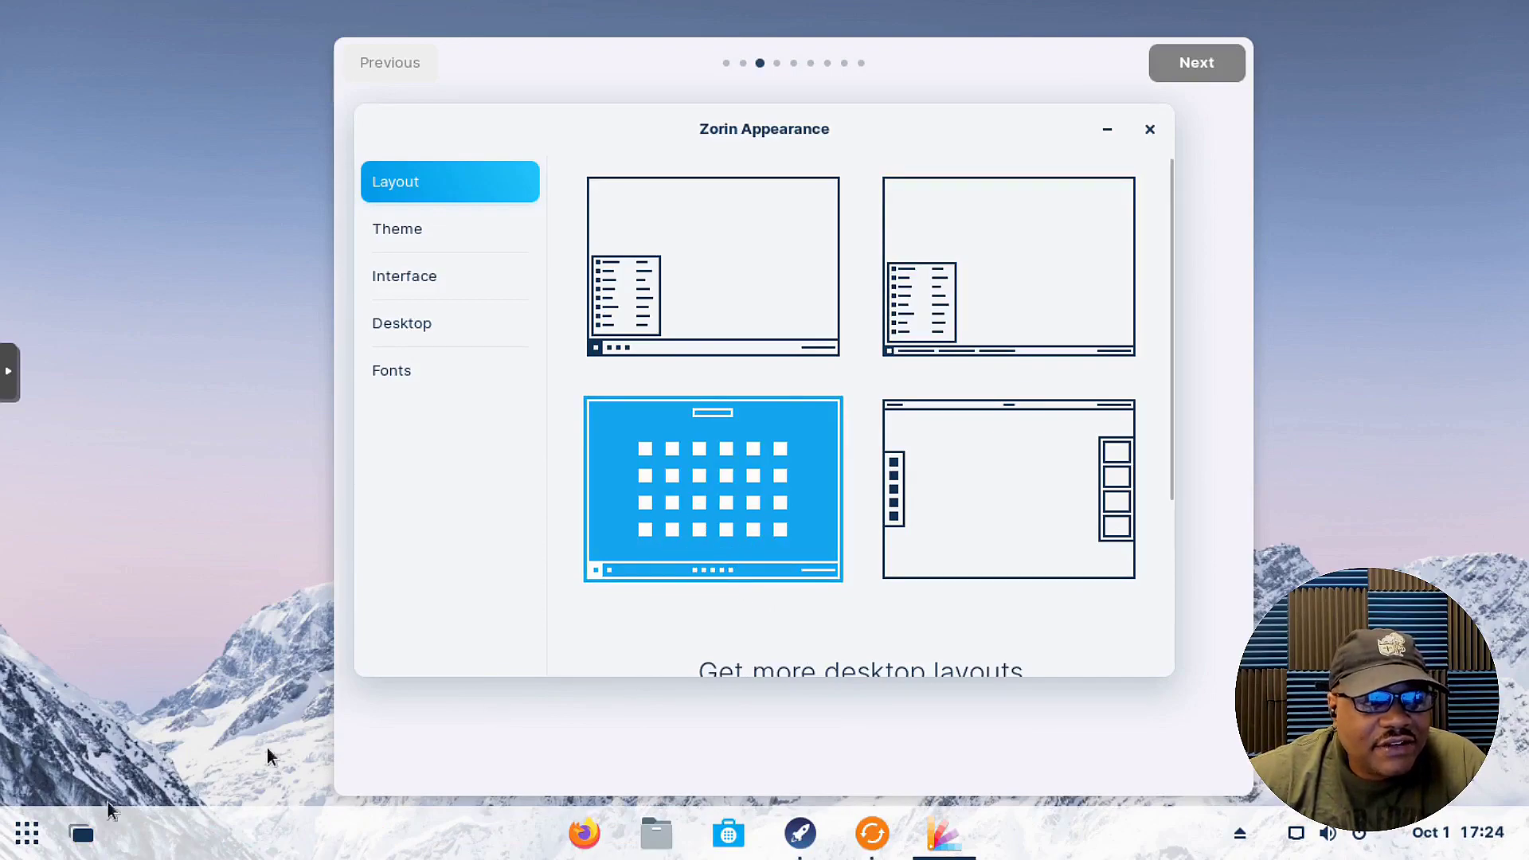
{"action": "left_click", "coordinate": [27, 832]}
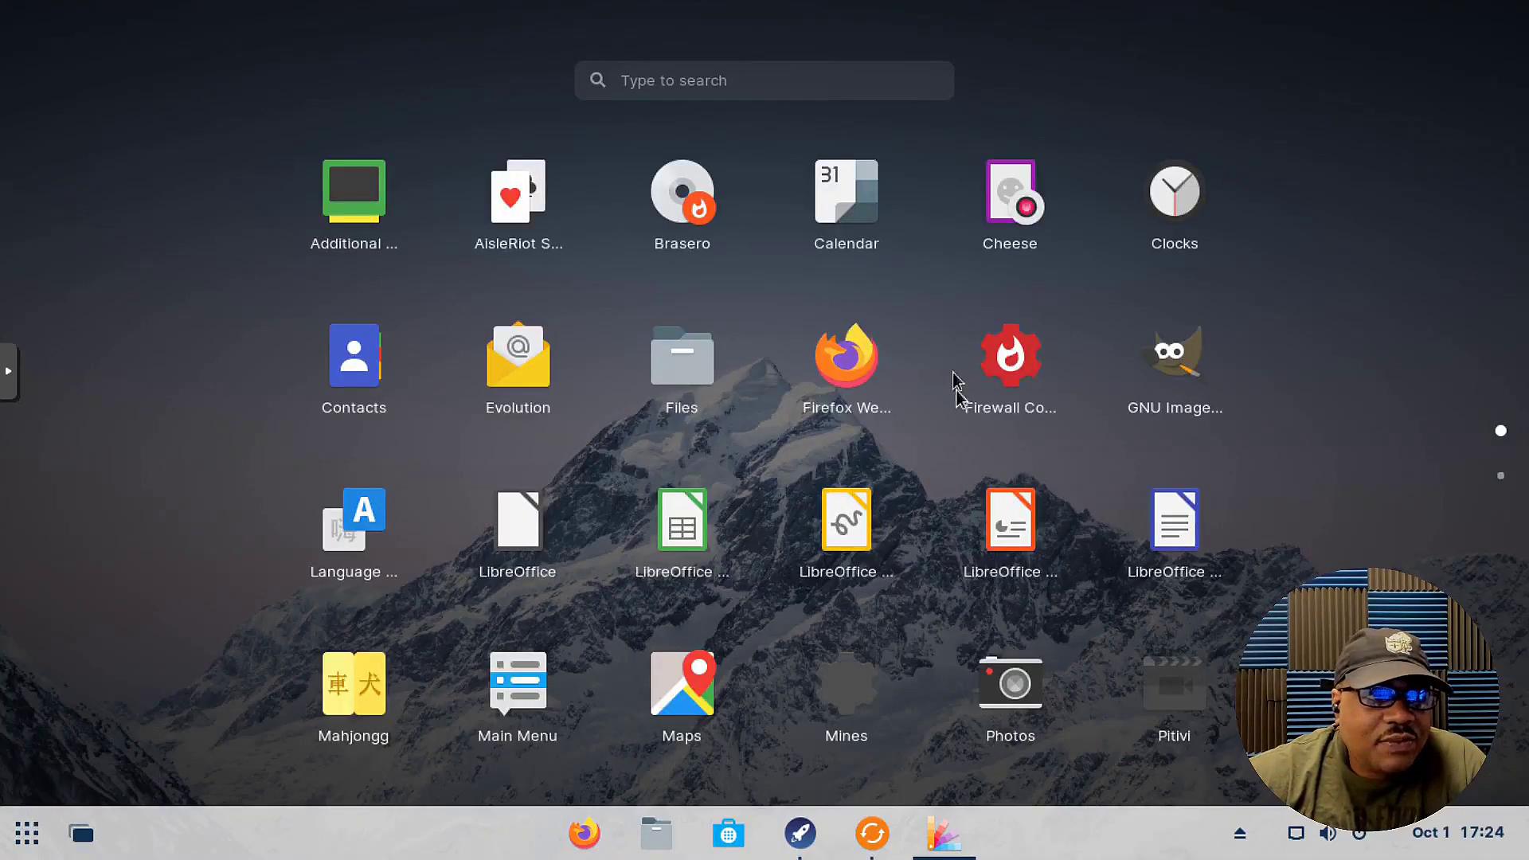
{"action": "left_click", "coordinate": [1501, 477]}
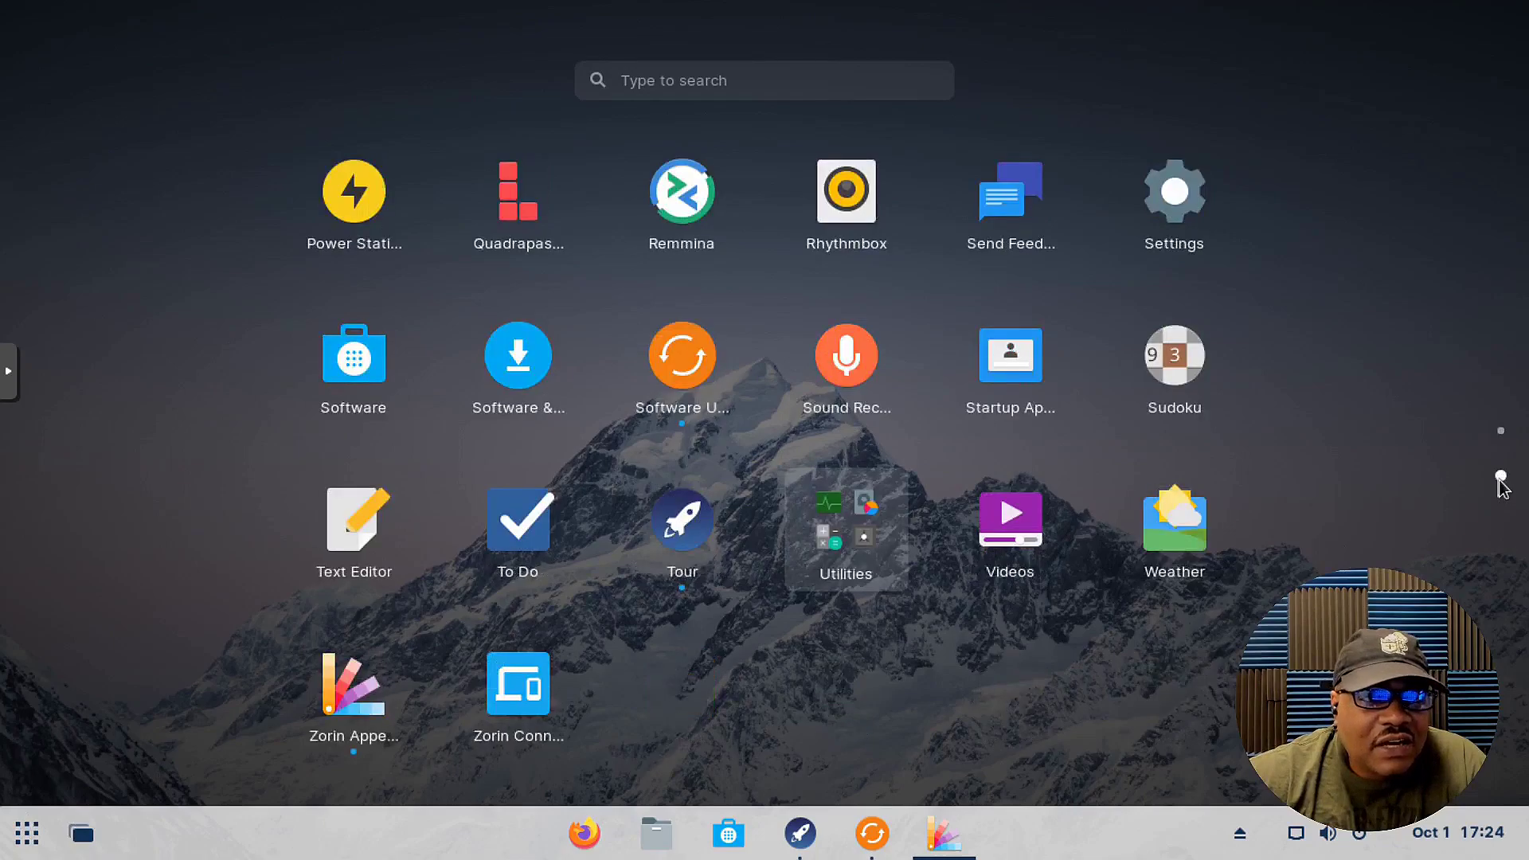
{"action": "left_click", "coordinate": [1500, 431]}
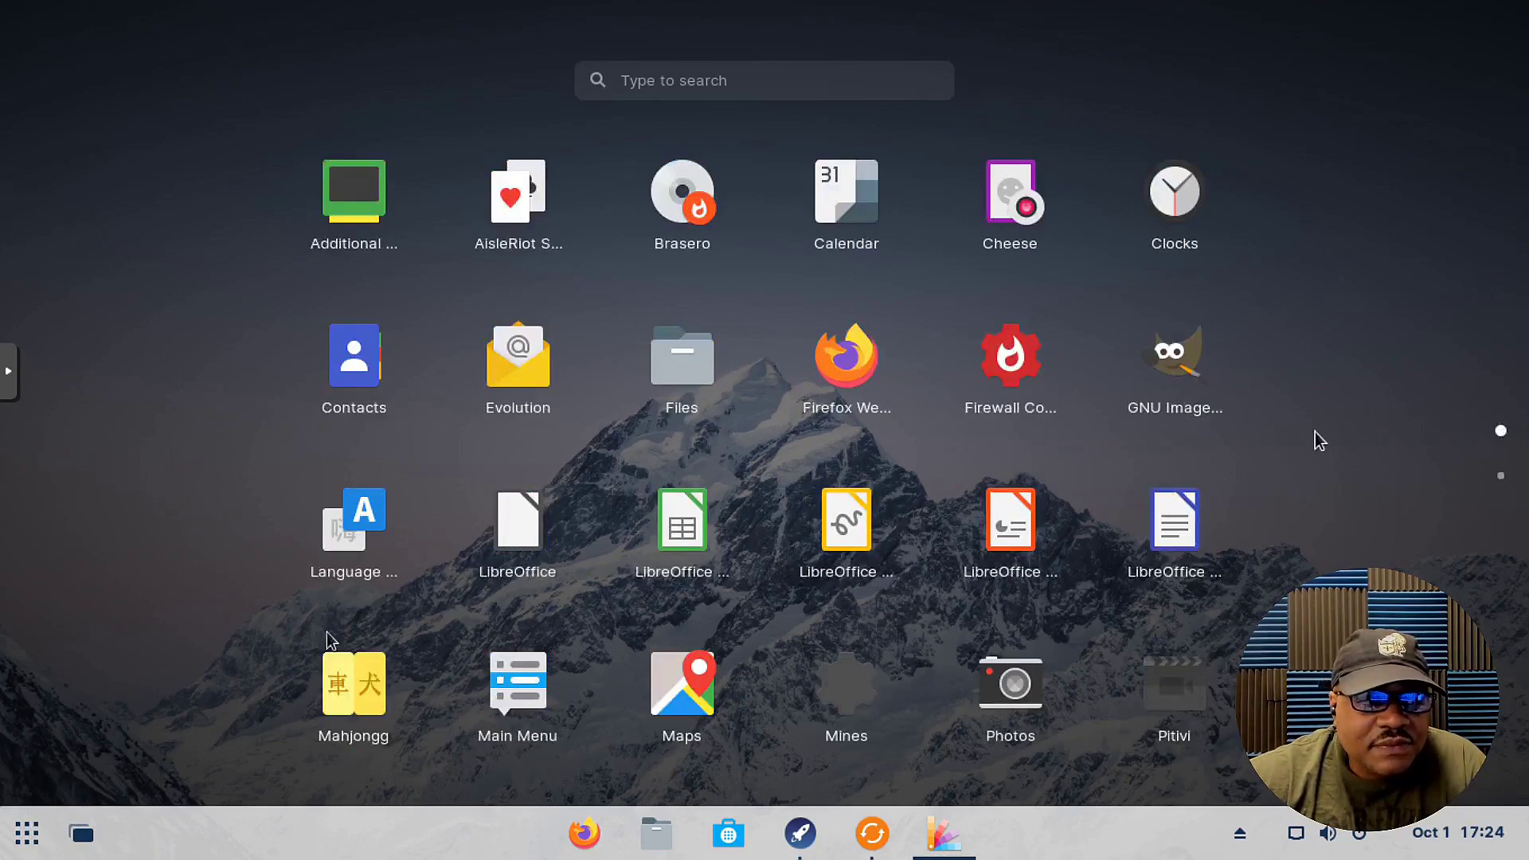
{"action": "left_click", "coordinate": [40, 834]}
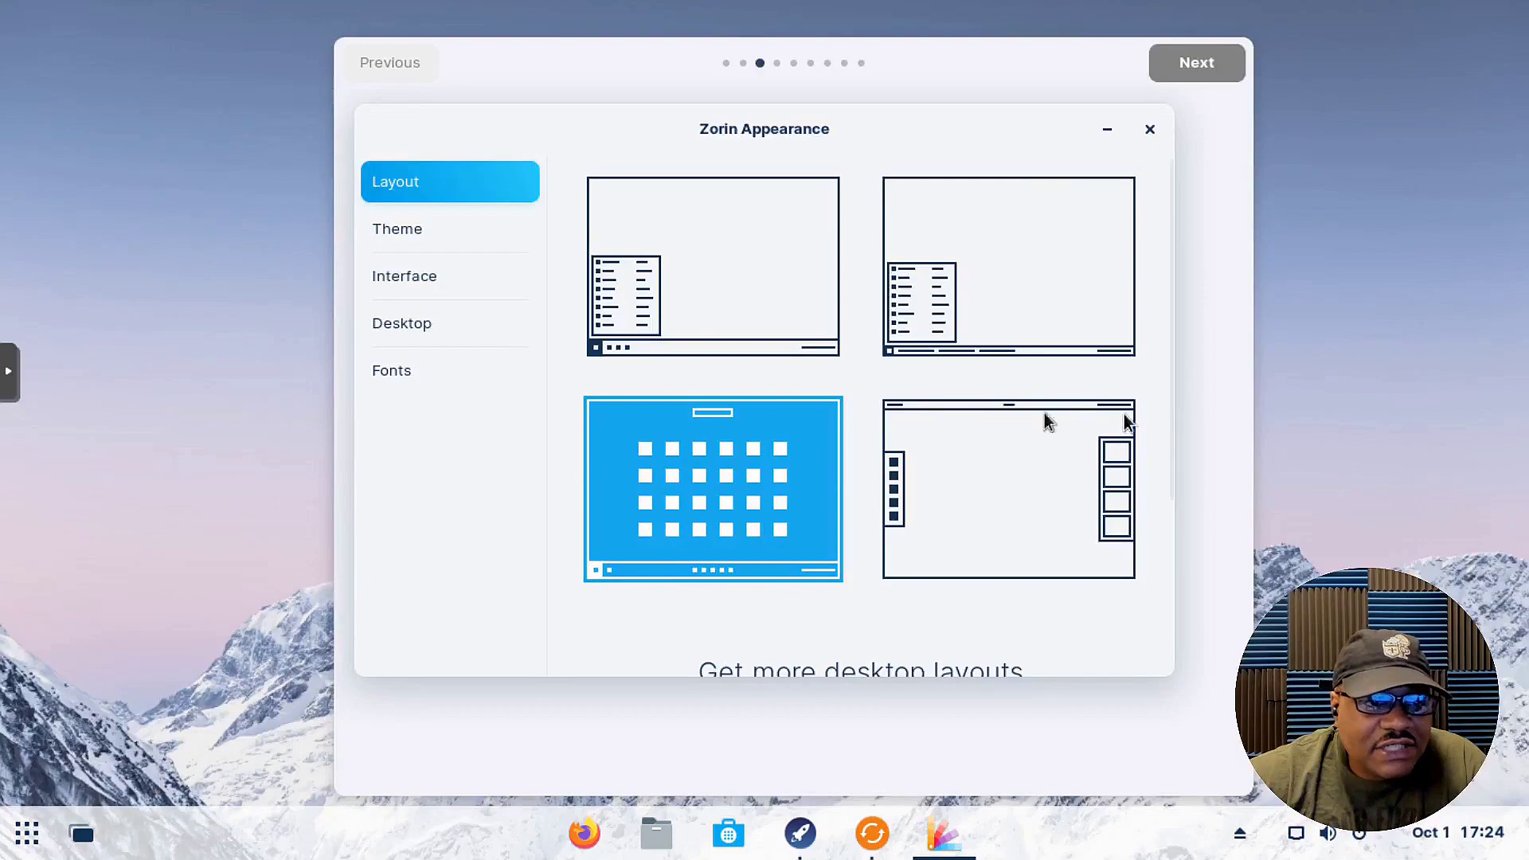
- Try the layout with a top bar and side dock, examine its activities overview and app grid, and return to Zorin Appearance
{"action": "left_click", "coordinate": [1044, 501]}
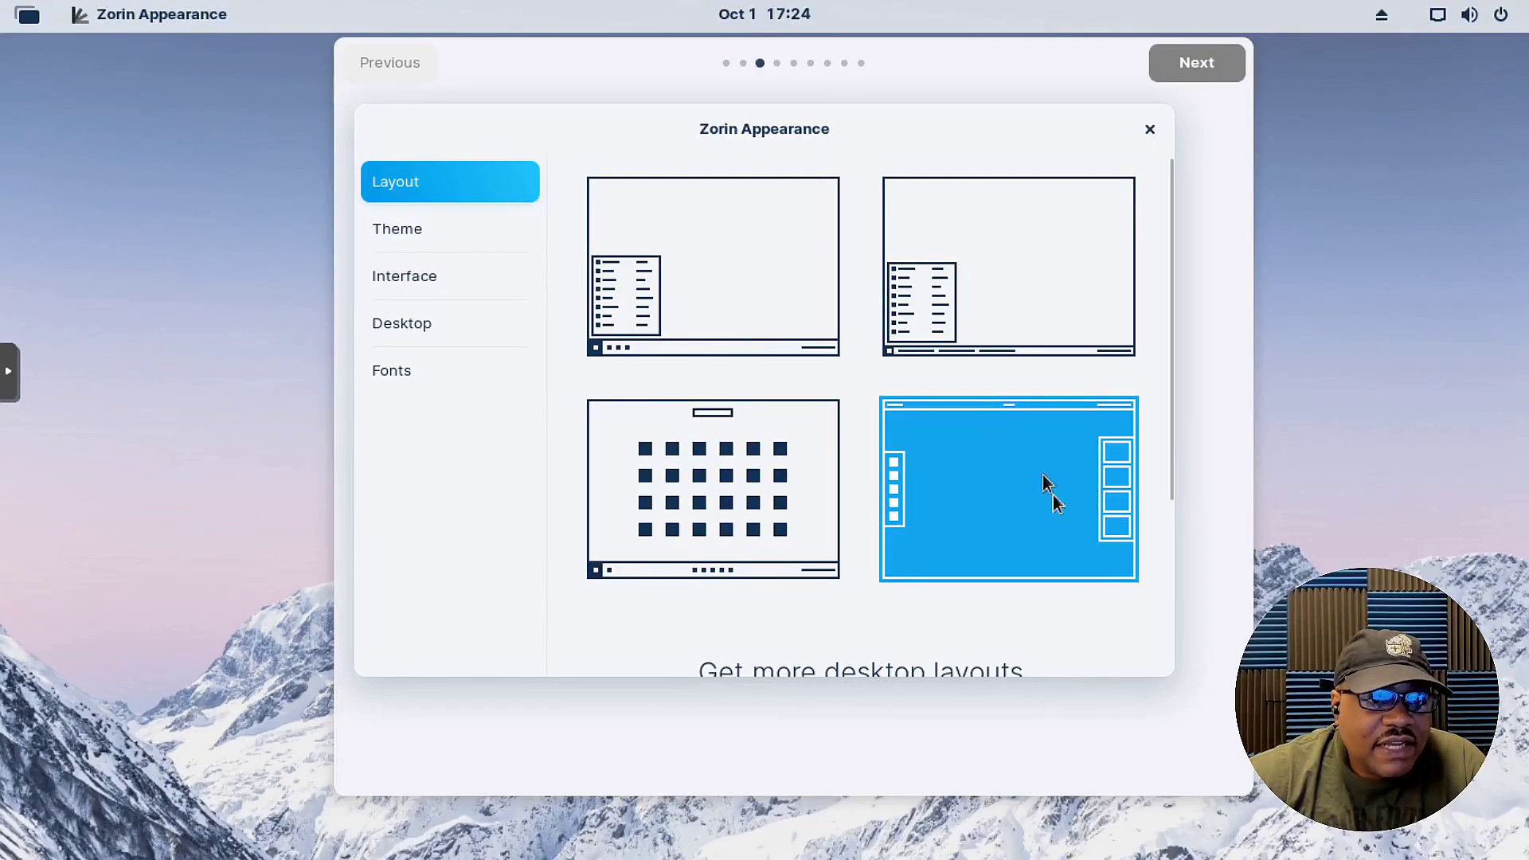
{"action": "left_click", "coordinate": [28, 15]}
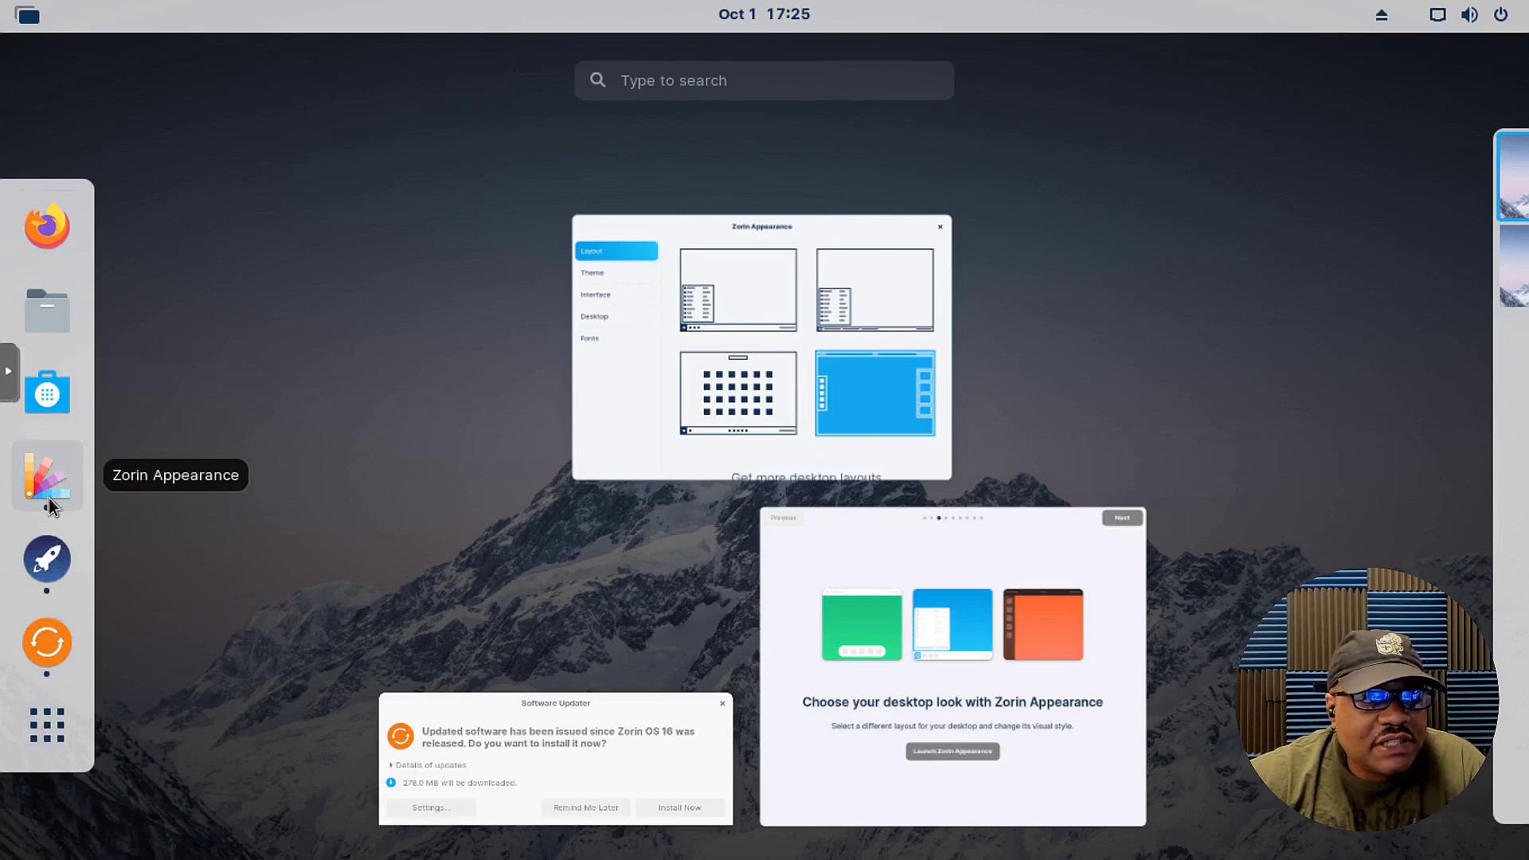
{"action": "left_click", "coordinate": [54, 739]}
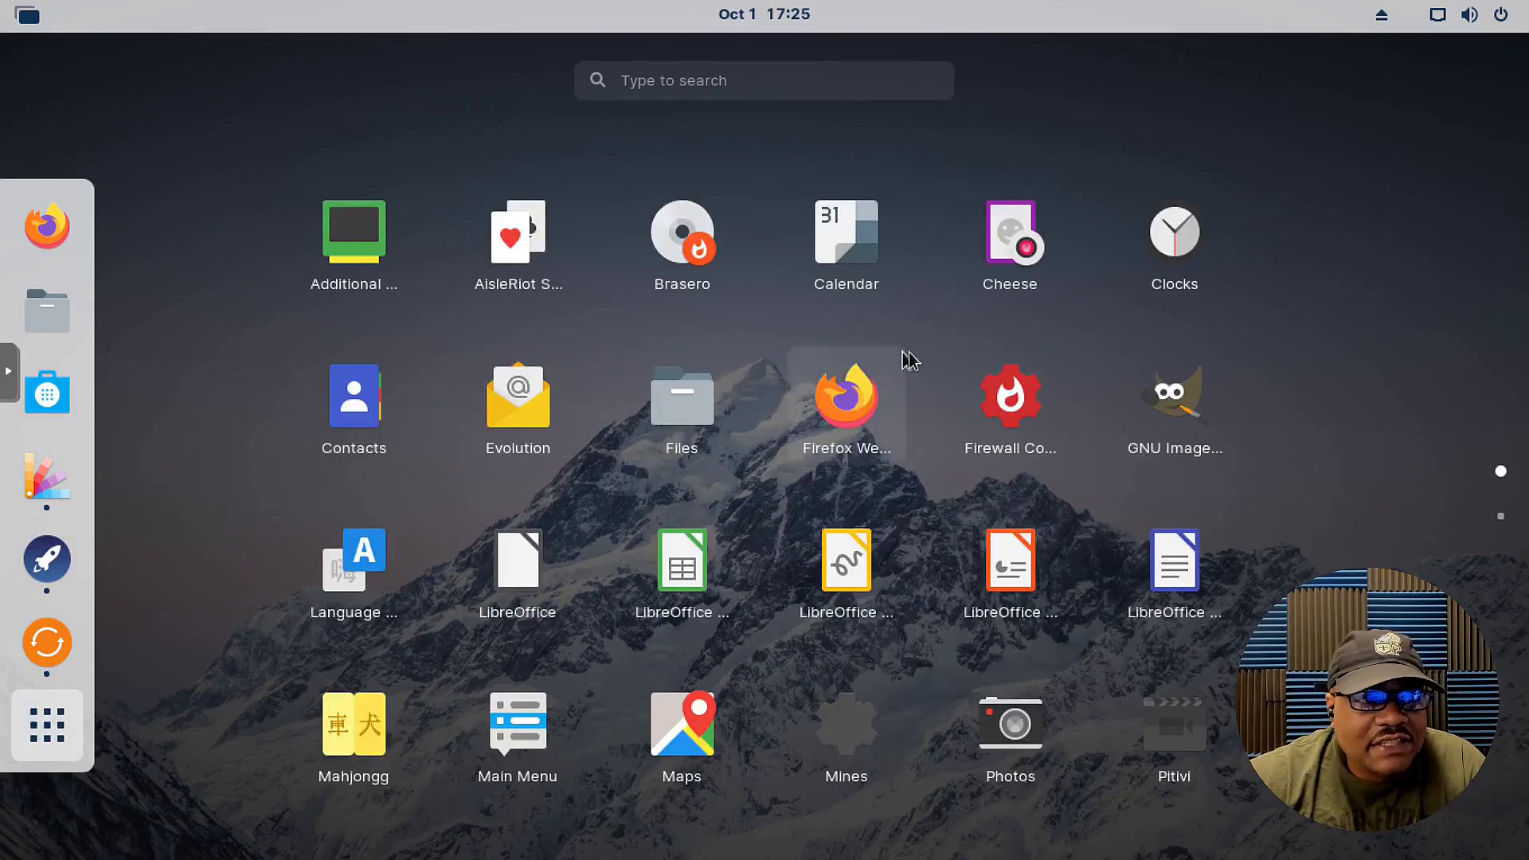
{"action": "left_click", "coordinate": [47, 724]}
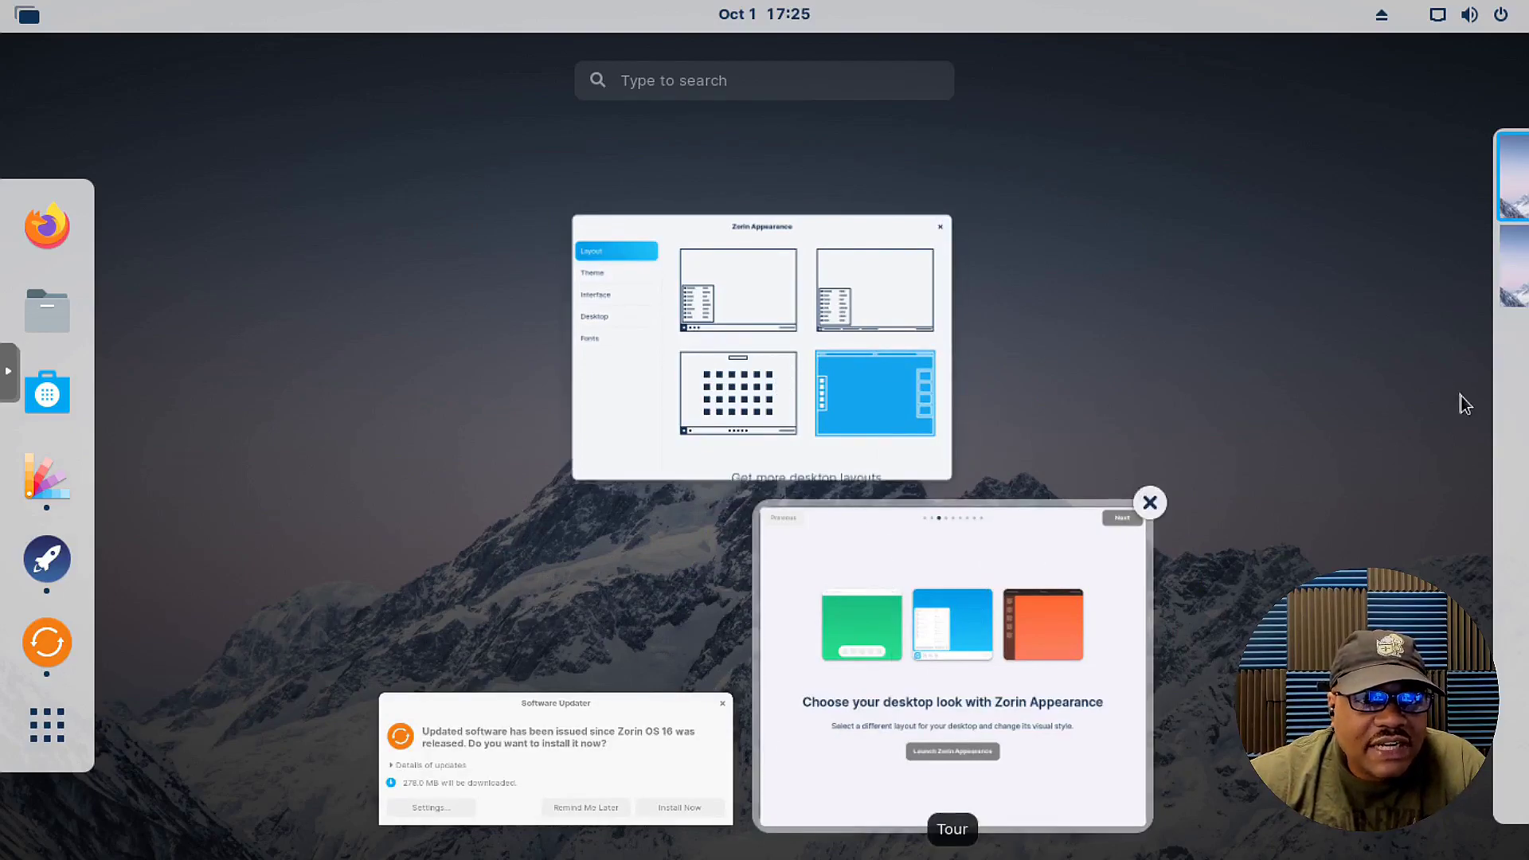
{"action": "mouse_move", "coordinate": [1515, 232]}
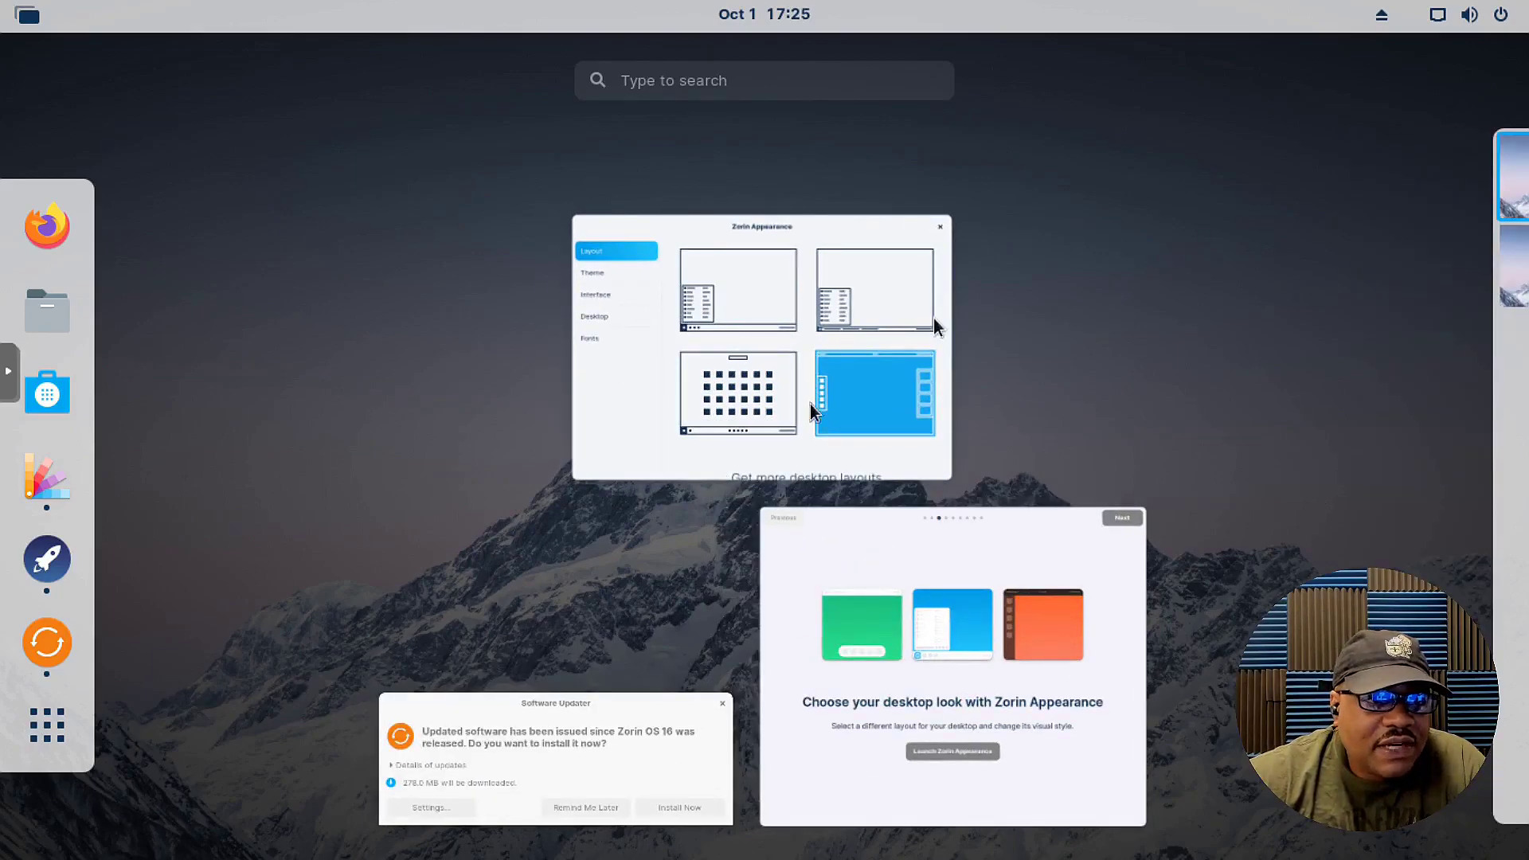
{"action": "left_click", "coordinate": [777, 318]}
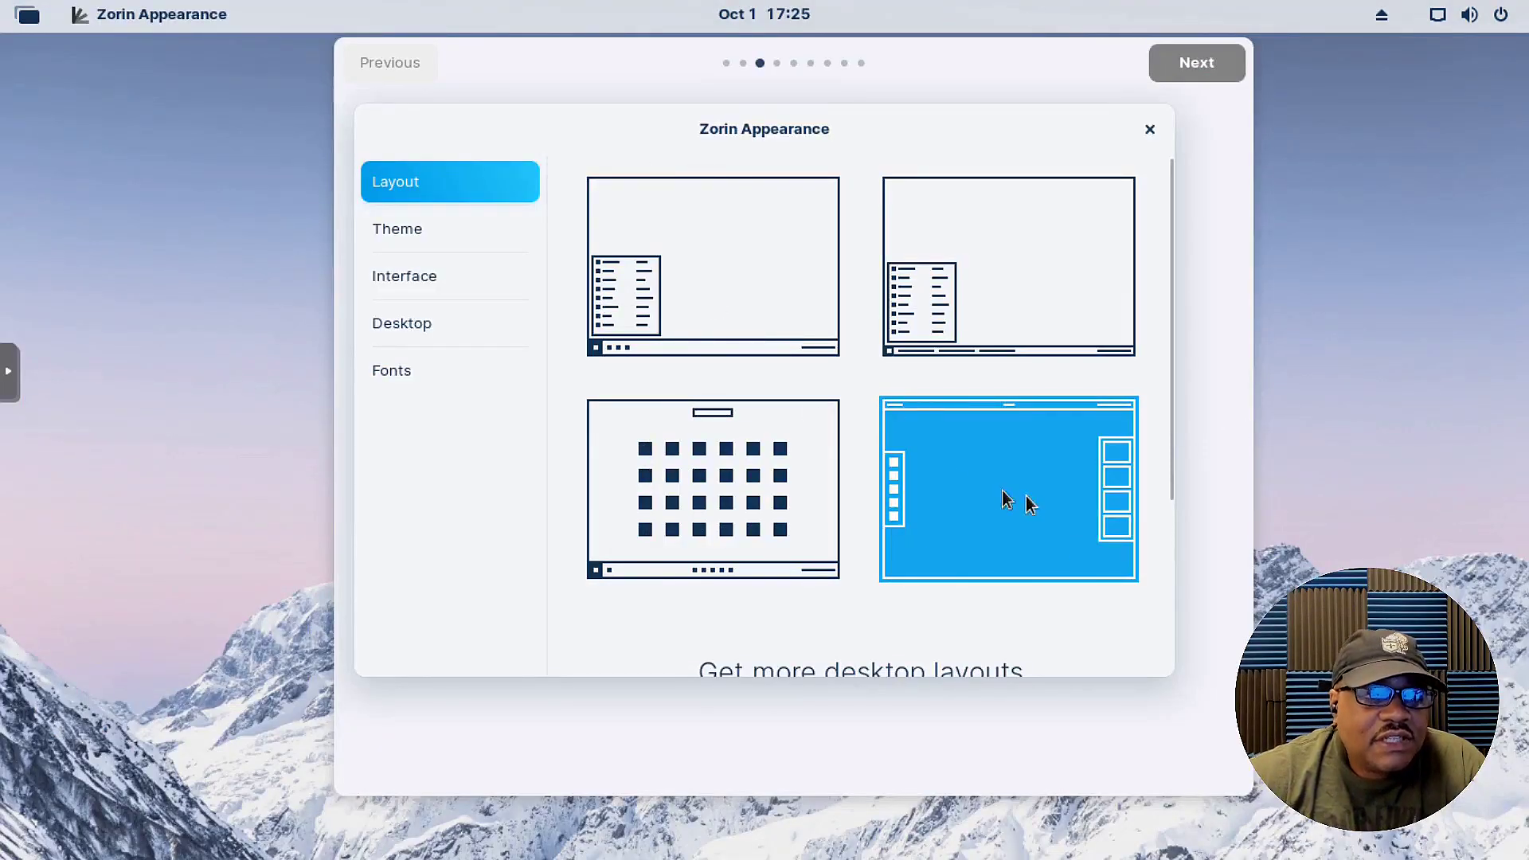
- Reapply the start-menu layout with window titles in the taskbar, and look over the extra layouts offered with Zorin OS Pro
{"action": "left_click", "coordinate": [1039, 266]}
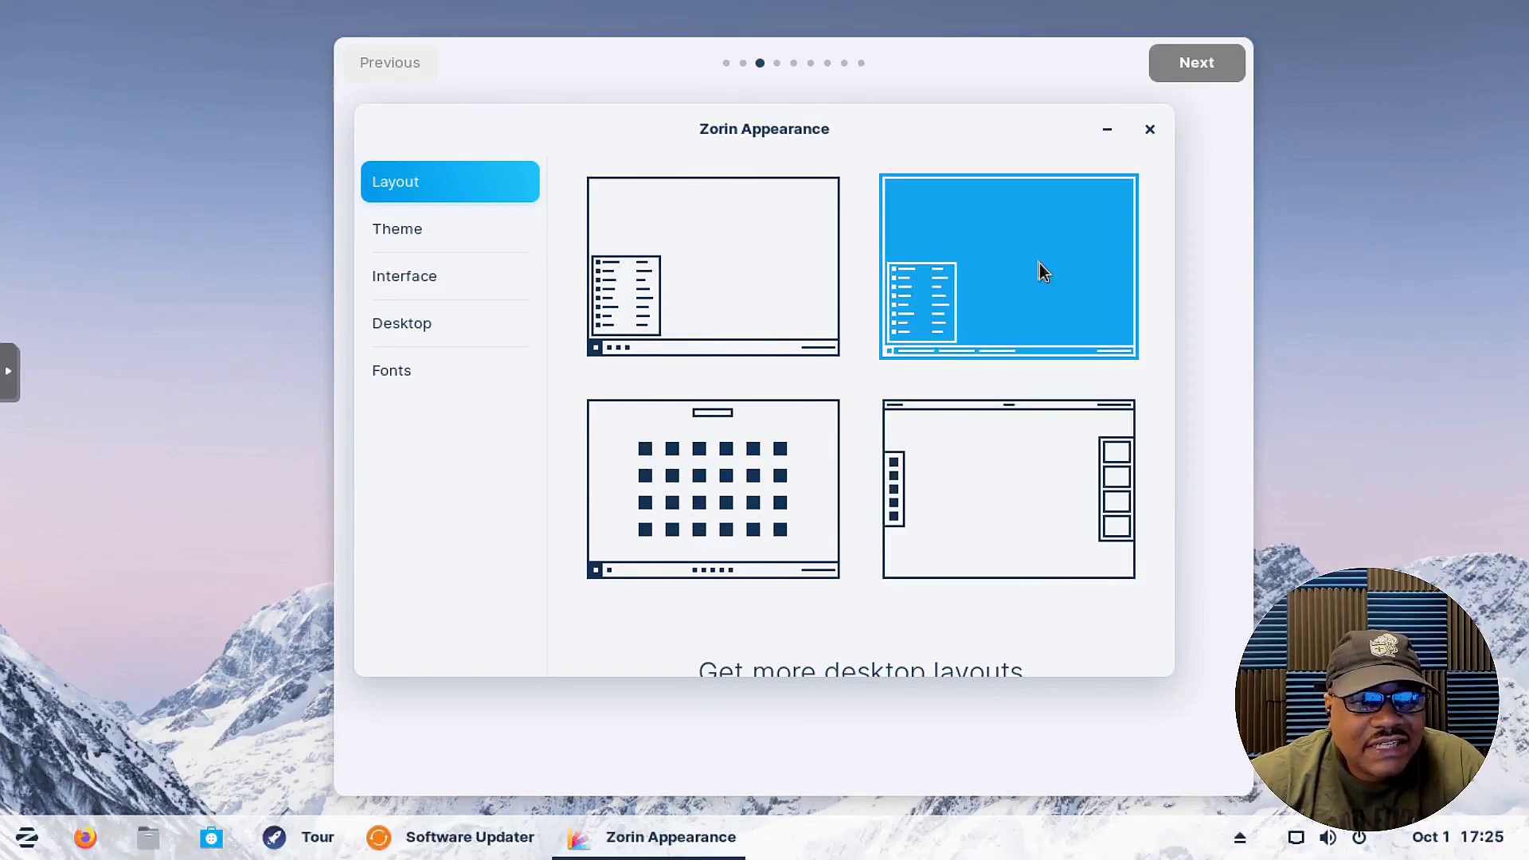
{"action": "mouse_move", "coordinate": [649, 834]}
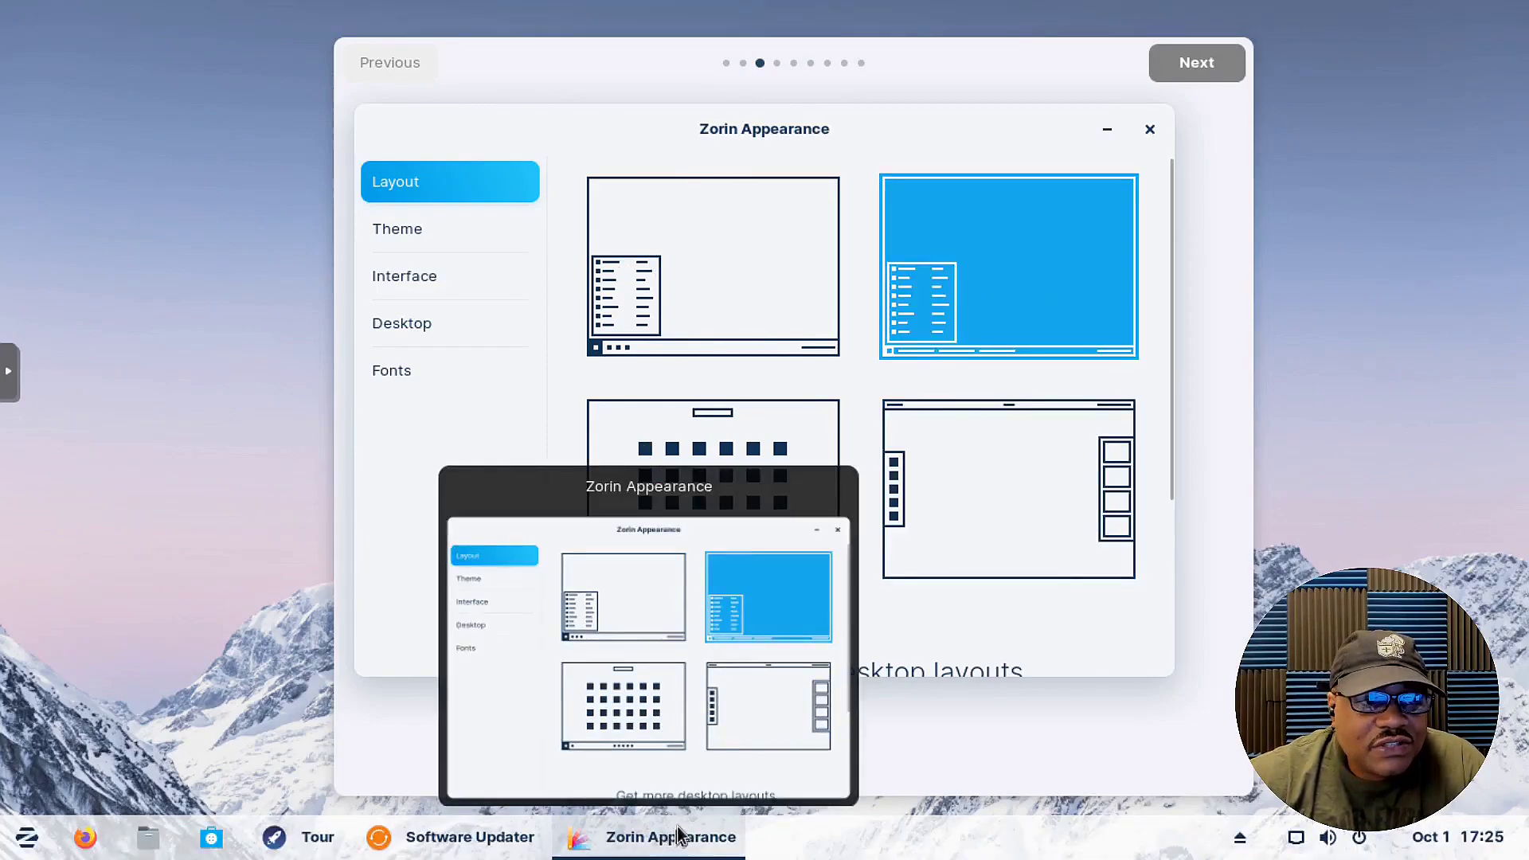
{"action": "mouse_move", "coordinate": [478, 832]}
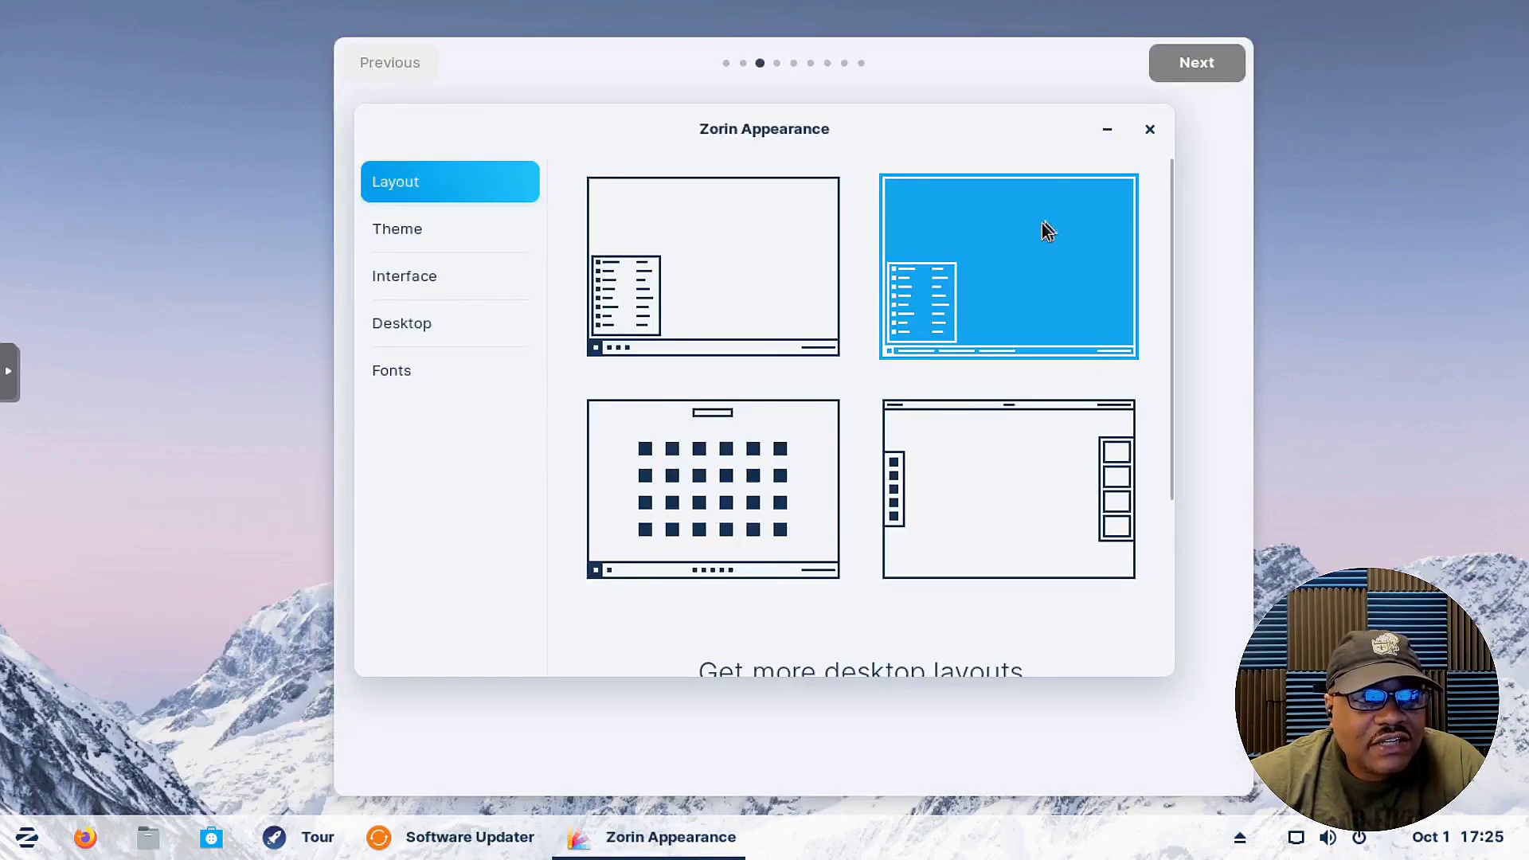
{"action": "scroll", "coordinate": [951, 526], "scroll_direction": "down", "scroll_amount": 1}
{"action": "scroll", "coordinate": [952, 524], "scroll_direction": "down", "scroll_amount": 3}
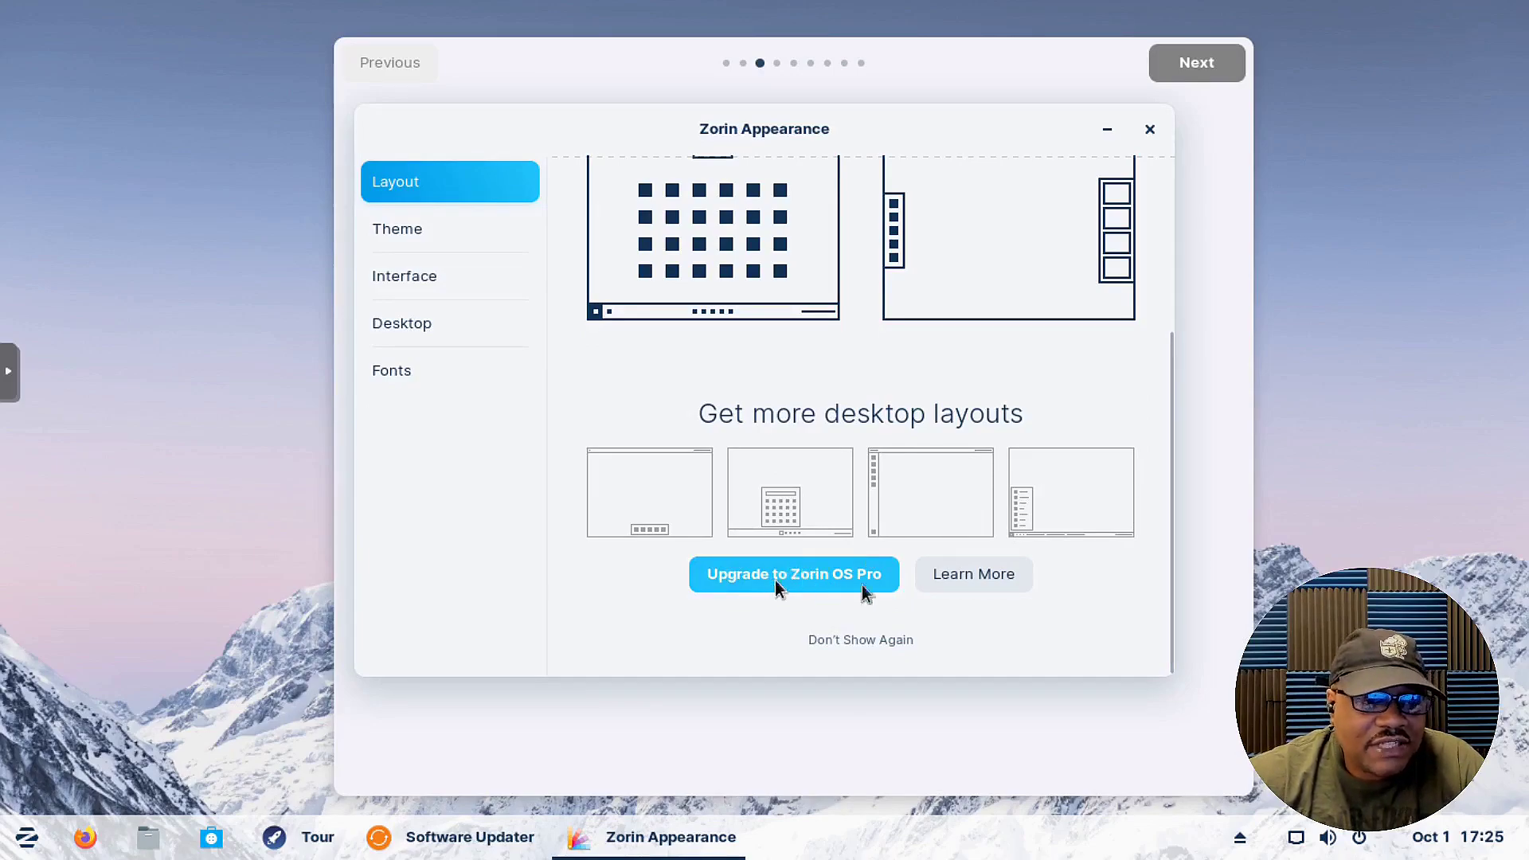
{"action": "scroll", "coordinate": [864, 495], "scroll_direction": "up", "scroll_amount": 4}
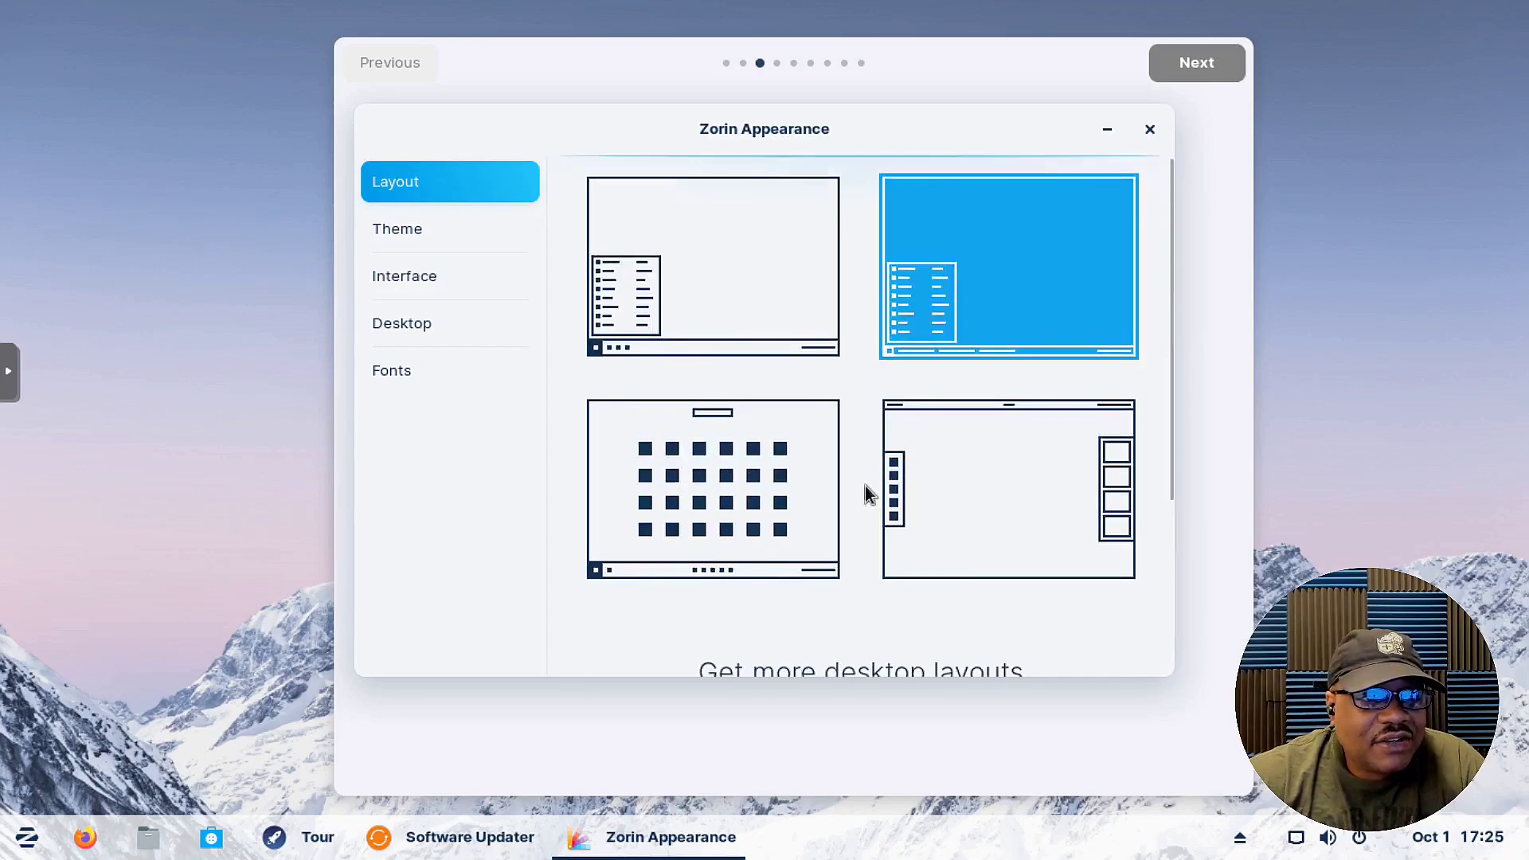
- Set the Zorin theme to the black background with the dark grey accent color
{"action": "left_click", "coordinate": [406, 231]}
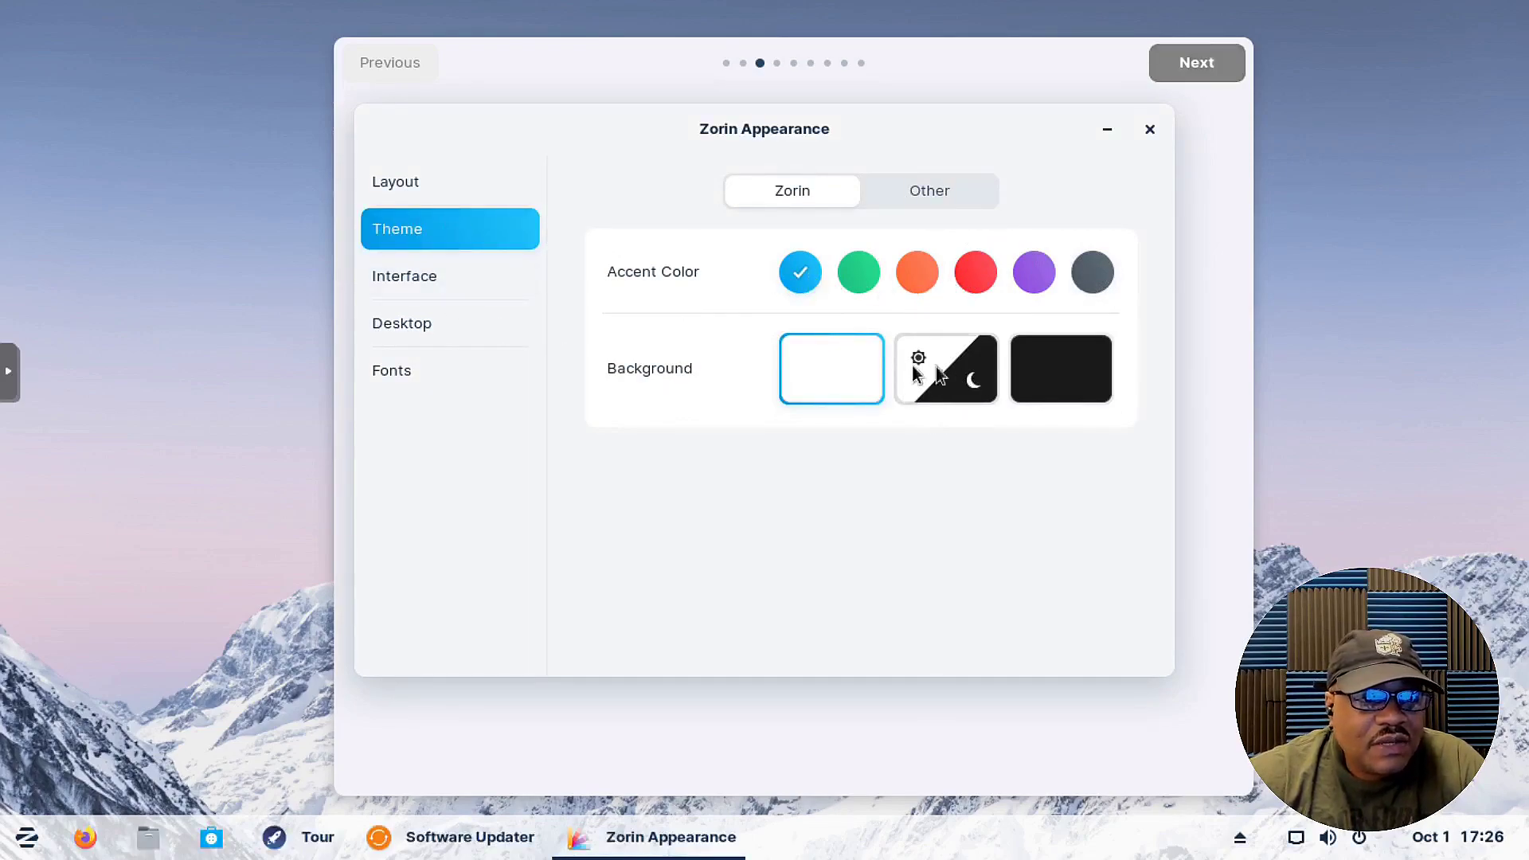
{"action": "left_click", "coordinate": [1051, 374]}
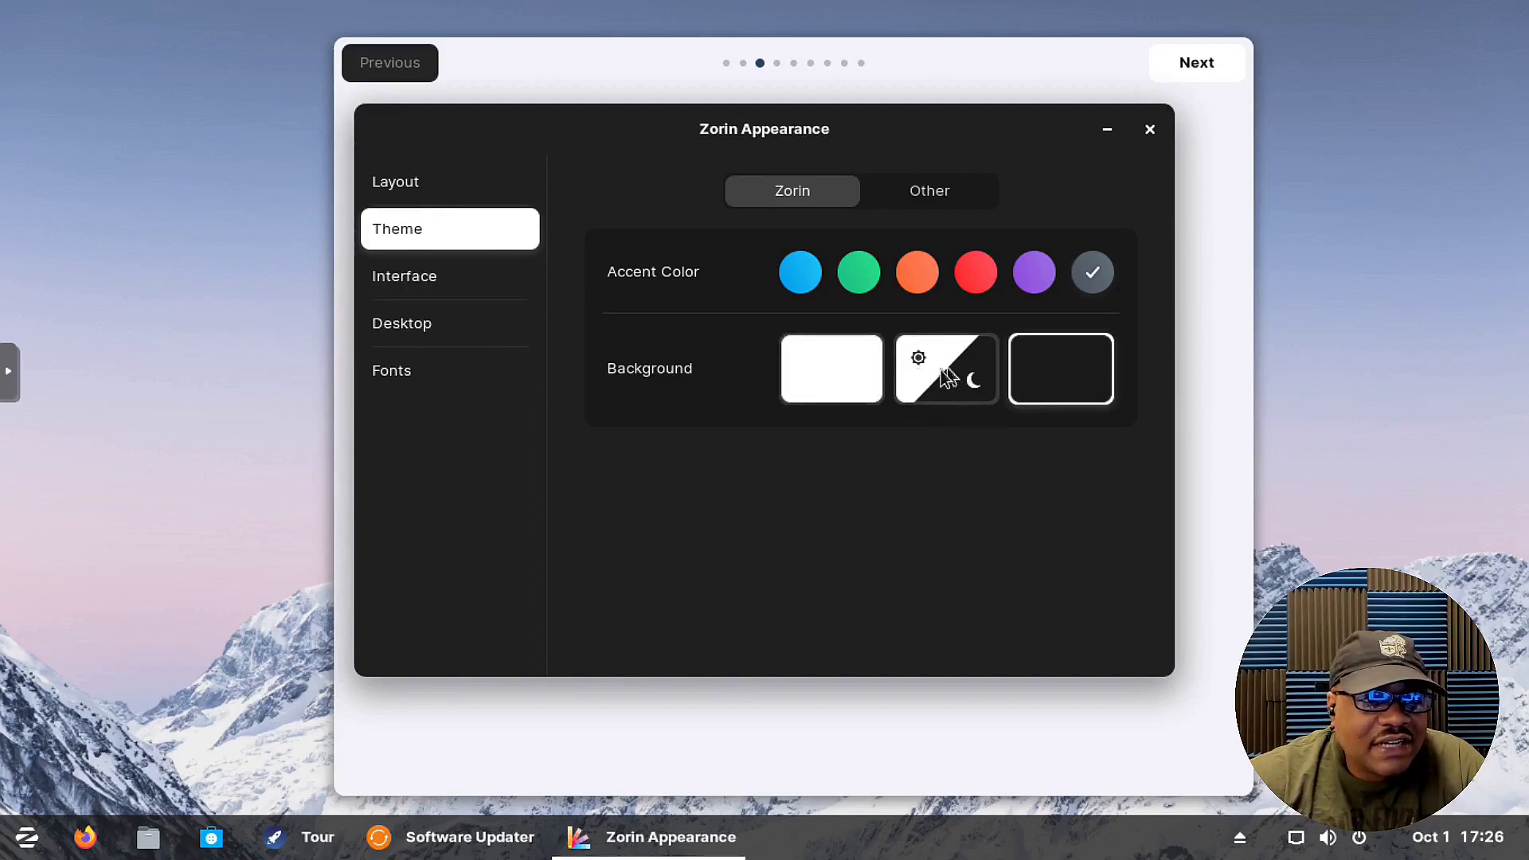
- Enable Jelly Mode in the interface settings of Zorin Appearance
{"action": "left_click", "coordinate": [441, 275]}
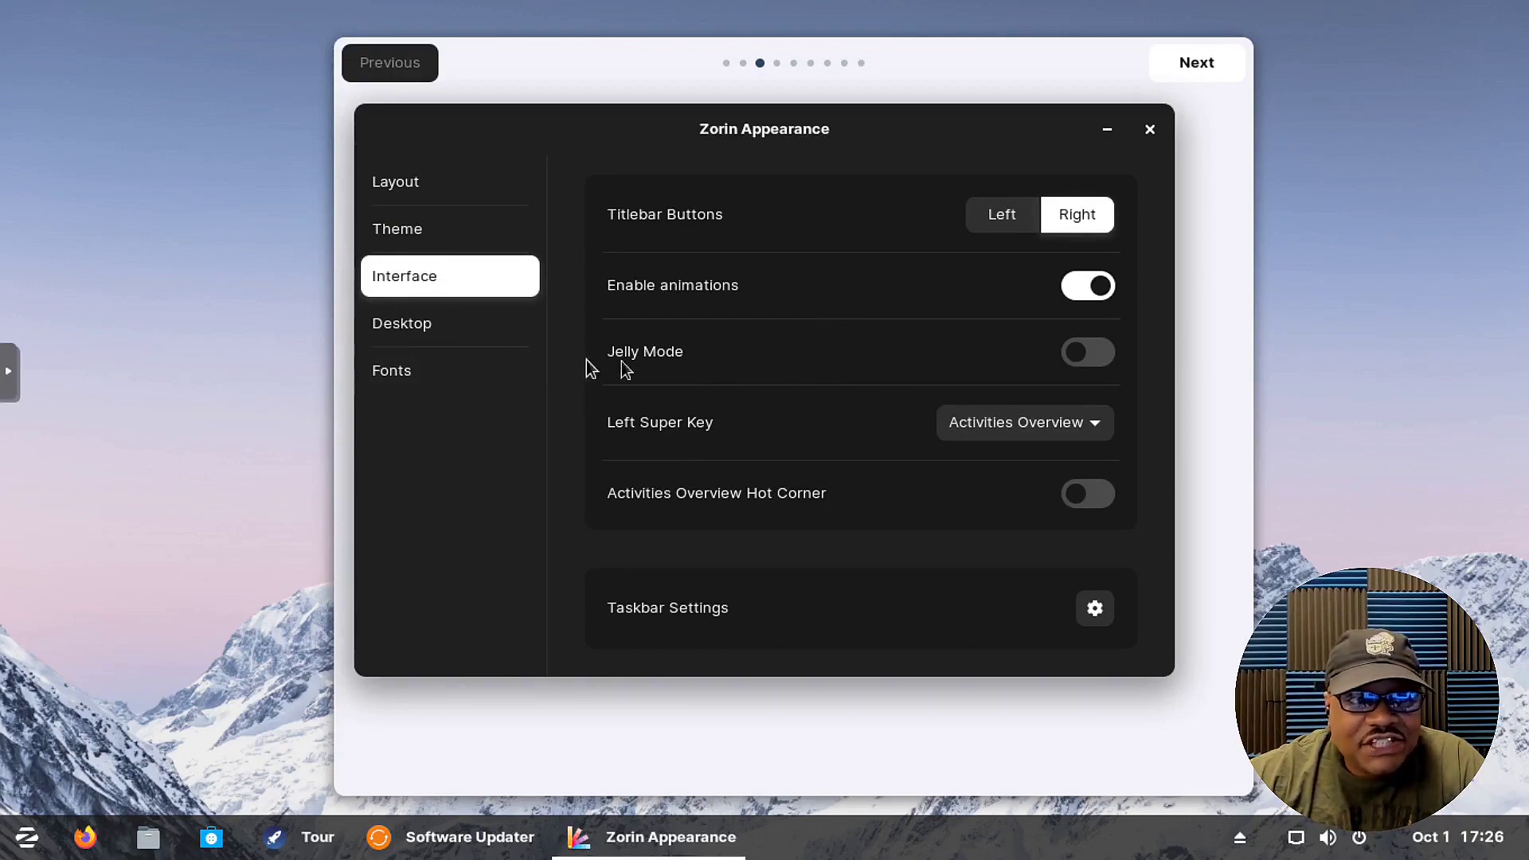
{"action": "left_click", "coordinate": [1098, 352]}
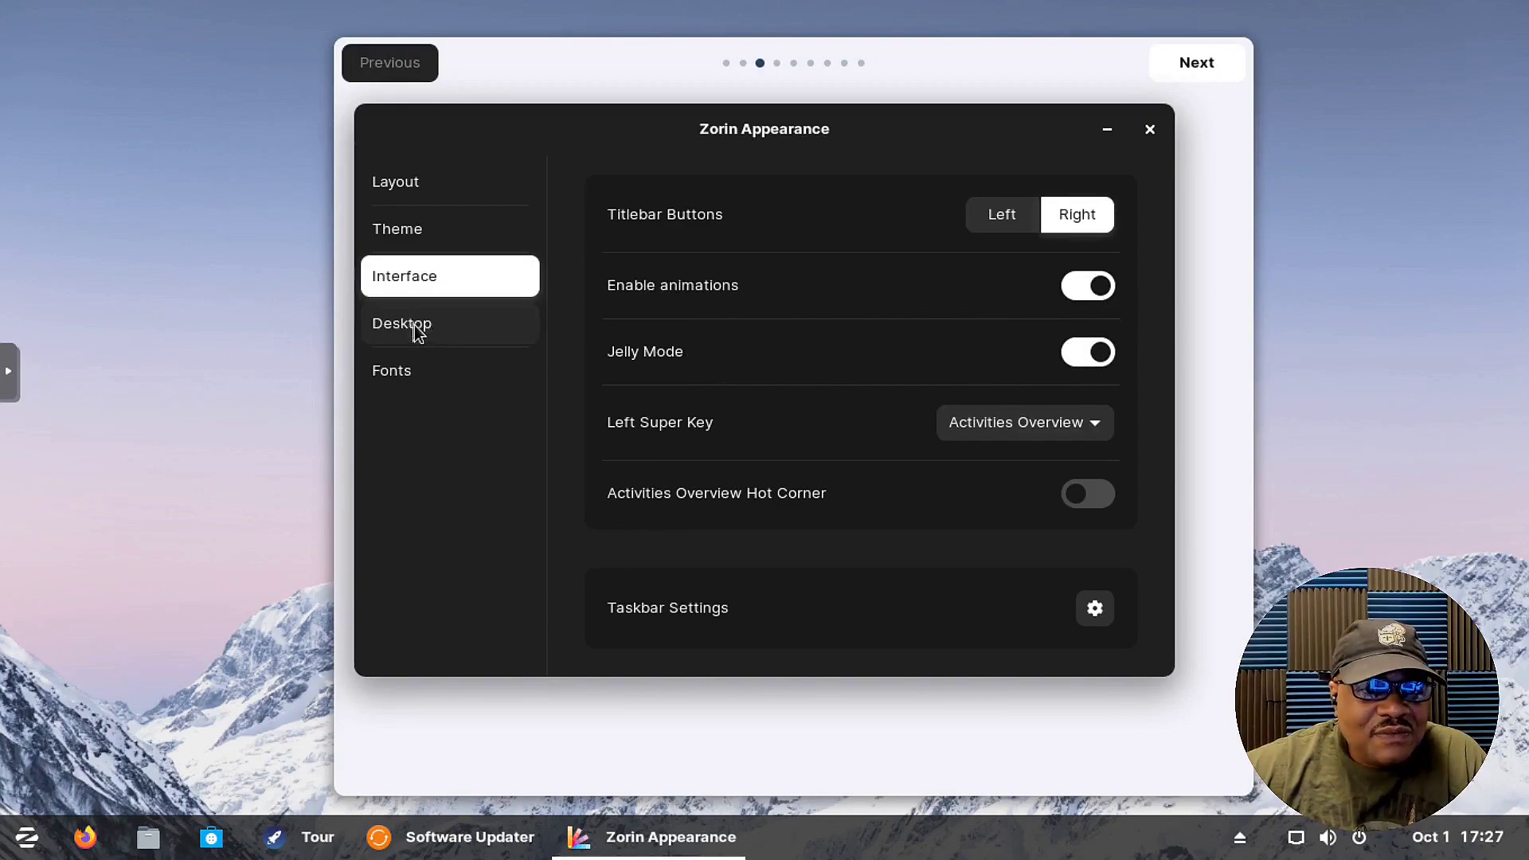
- Look over the desktop icon, font and layout settings, and close Zorin Appearance
{"action": "left_click", "coordinate": [458, 328]}
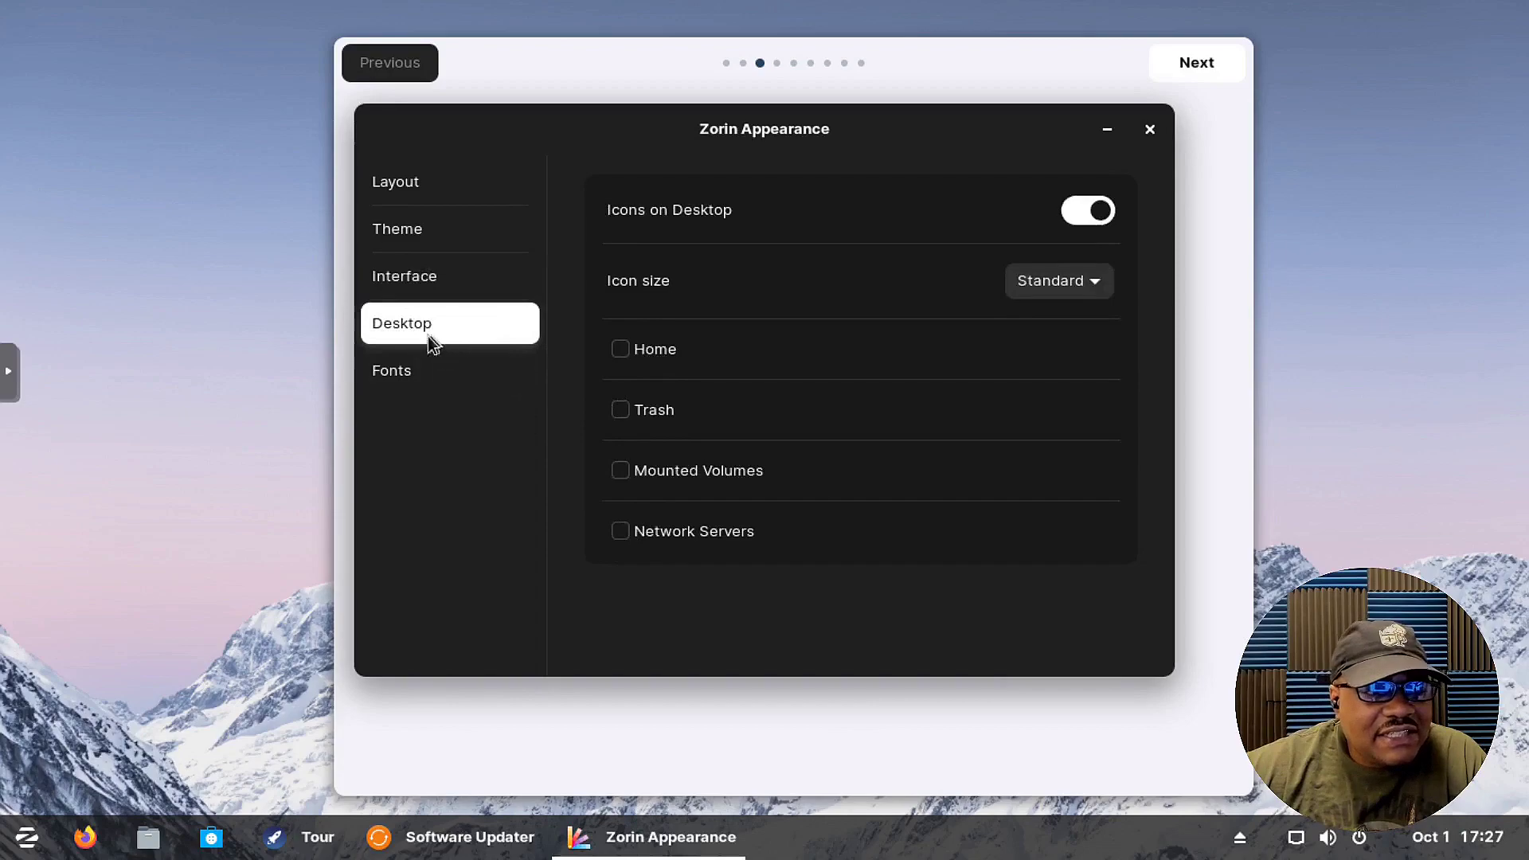
{"action": "left_click", "coordinate": [428, 368]}
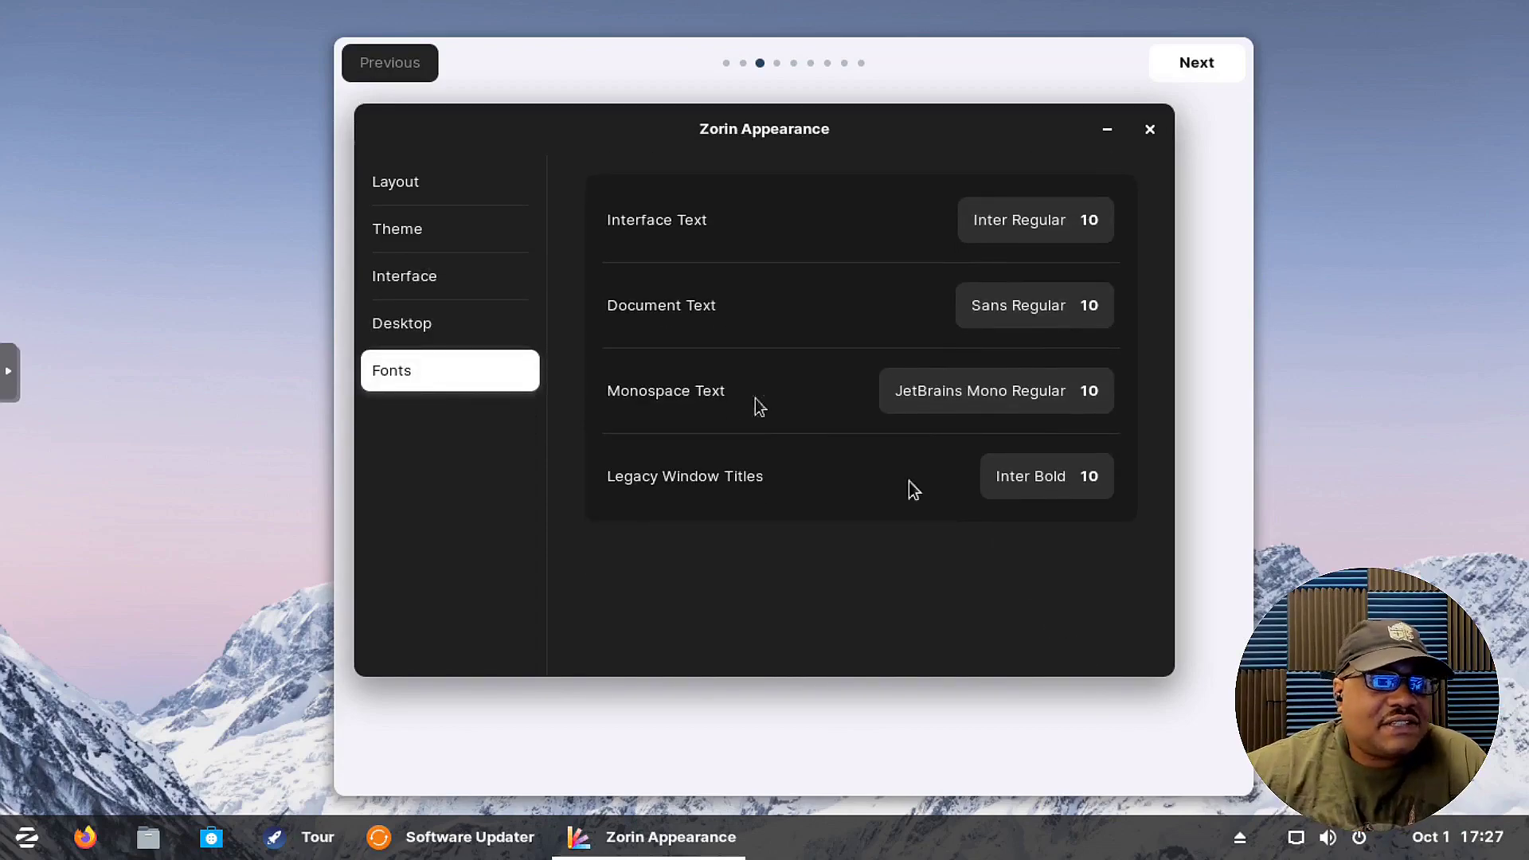
{"action": "left_click", "coordinate": [396, 182]}
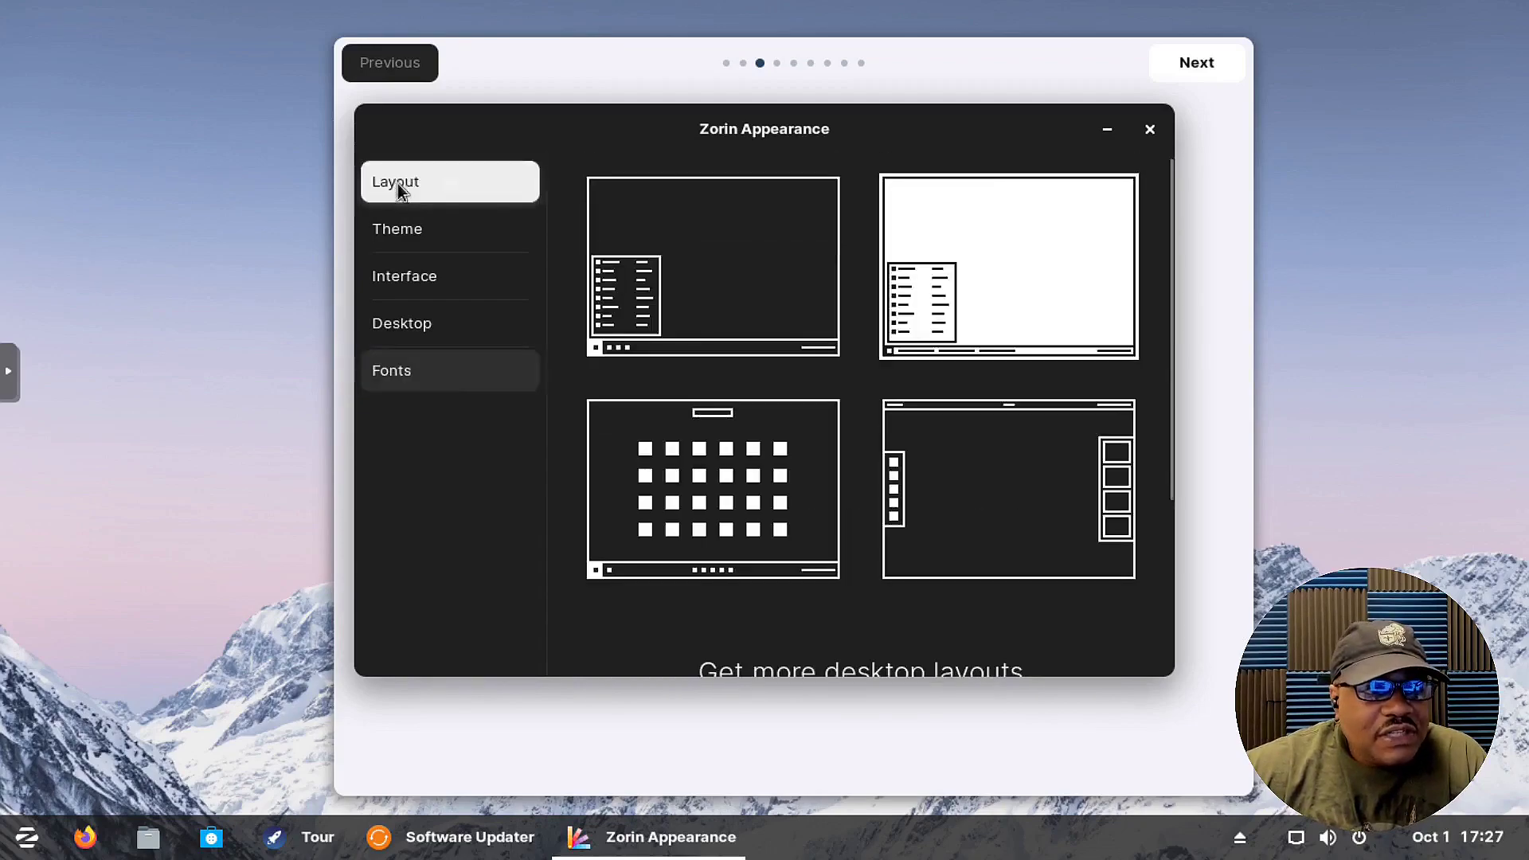
{"action": "left_click", "coordinate": [1150, 130]}
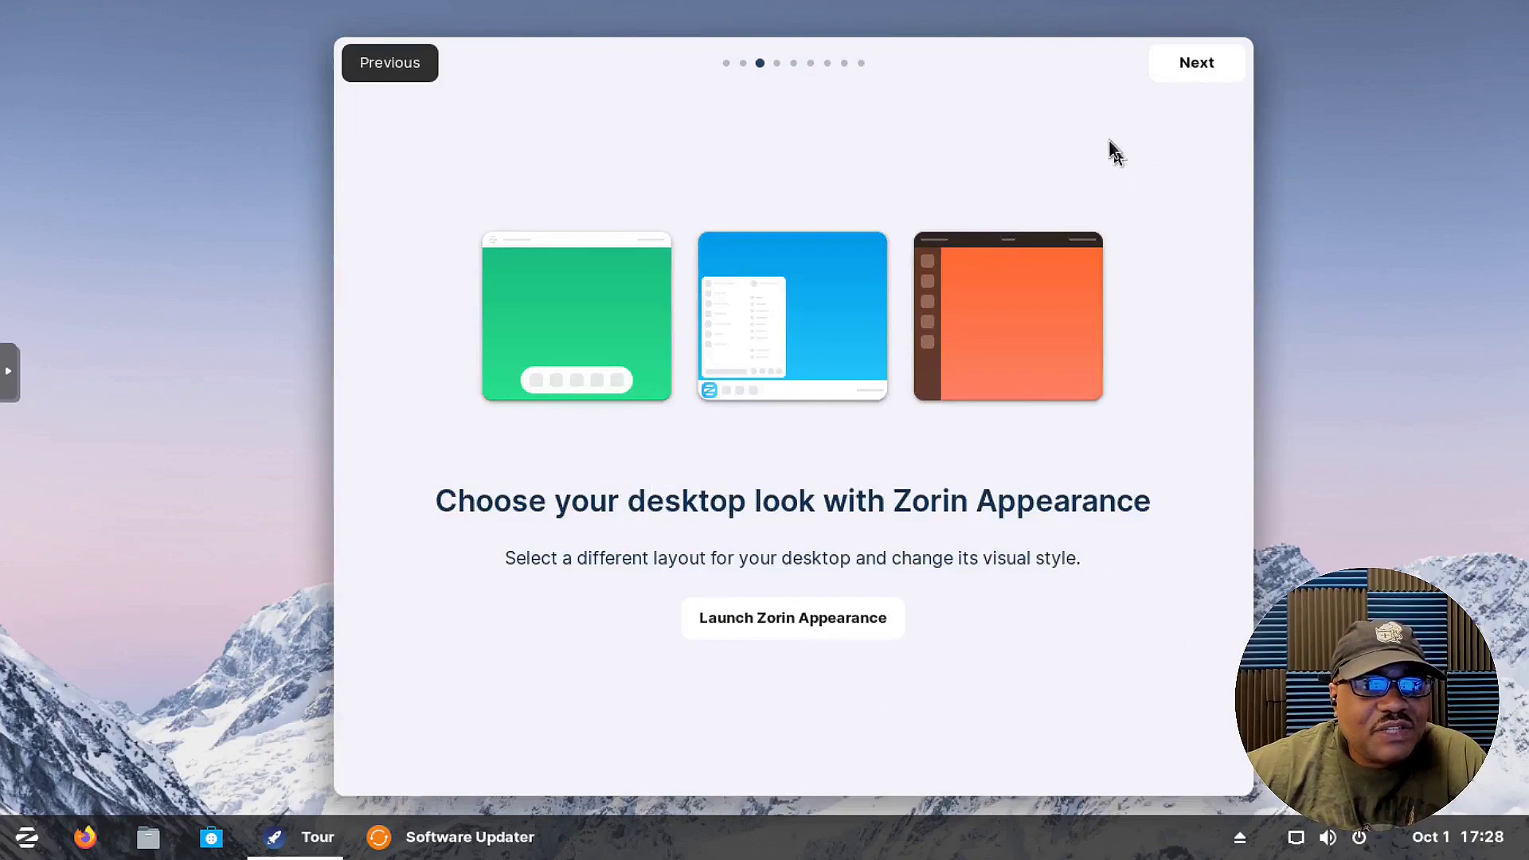
- Advance the tour past the virtual machine, online accounts and Zorin Connect pages to the one about installing apps
{"action": "left_click", "coordinate": [1198, 63]}
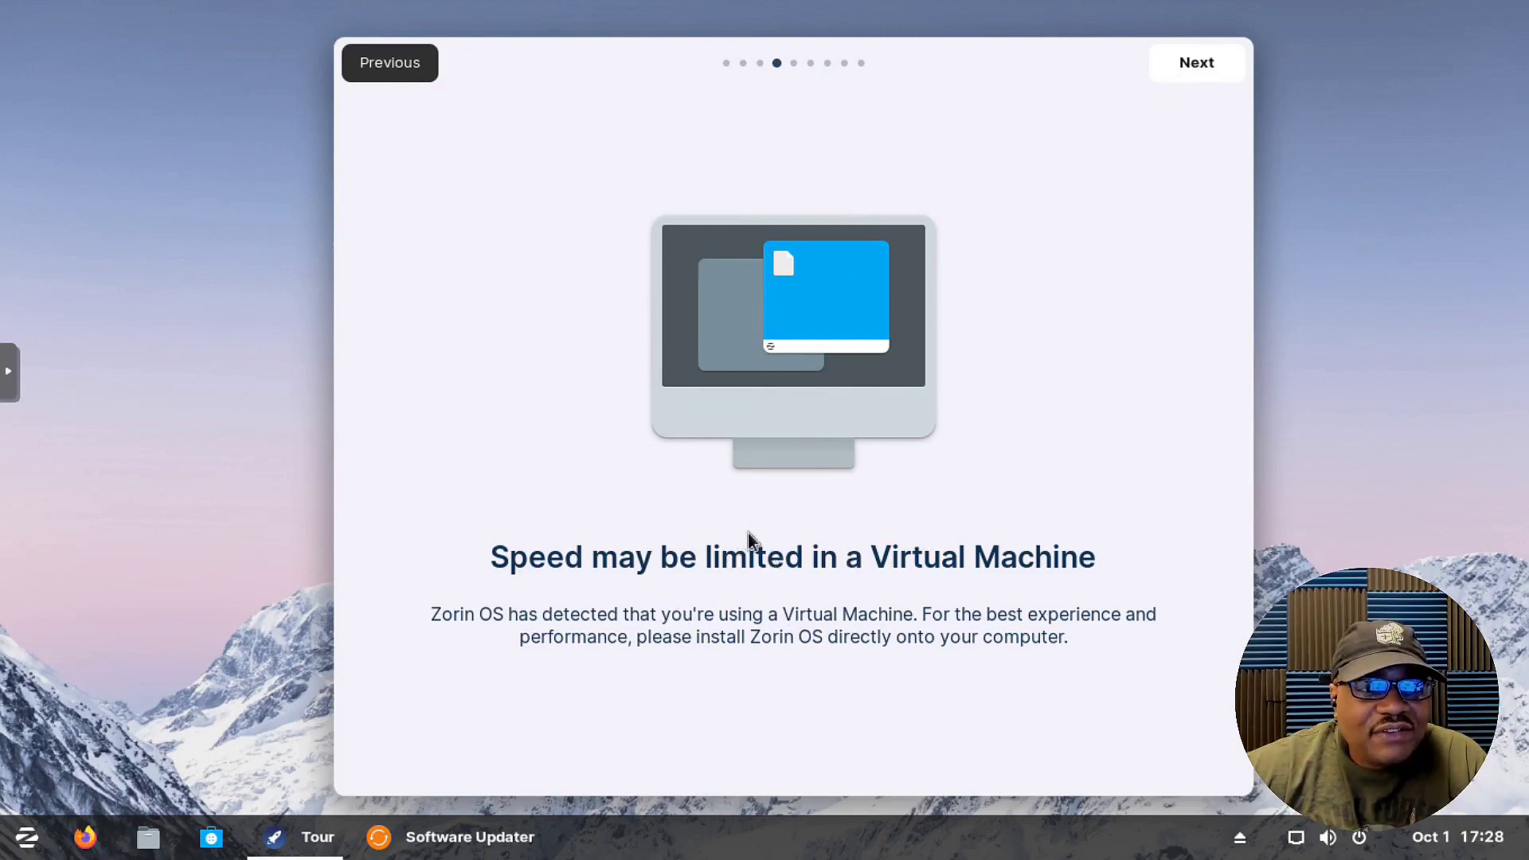
{"action": "left_click", "coordinate": [1209, 63]}
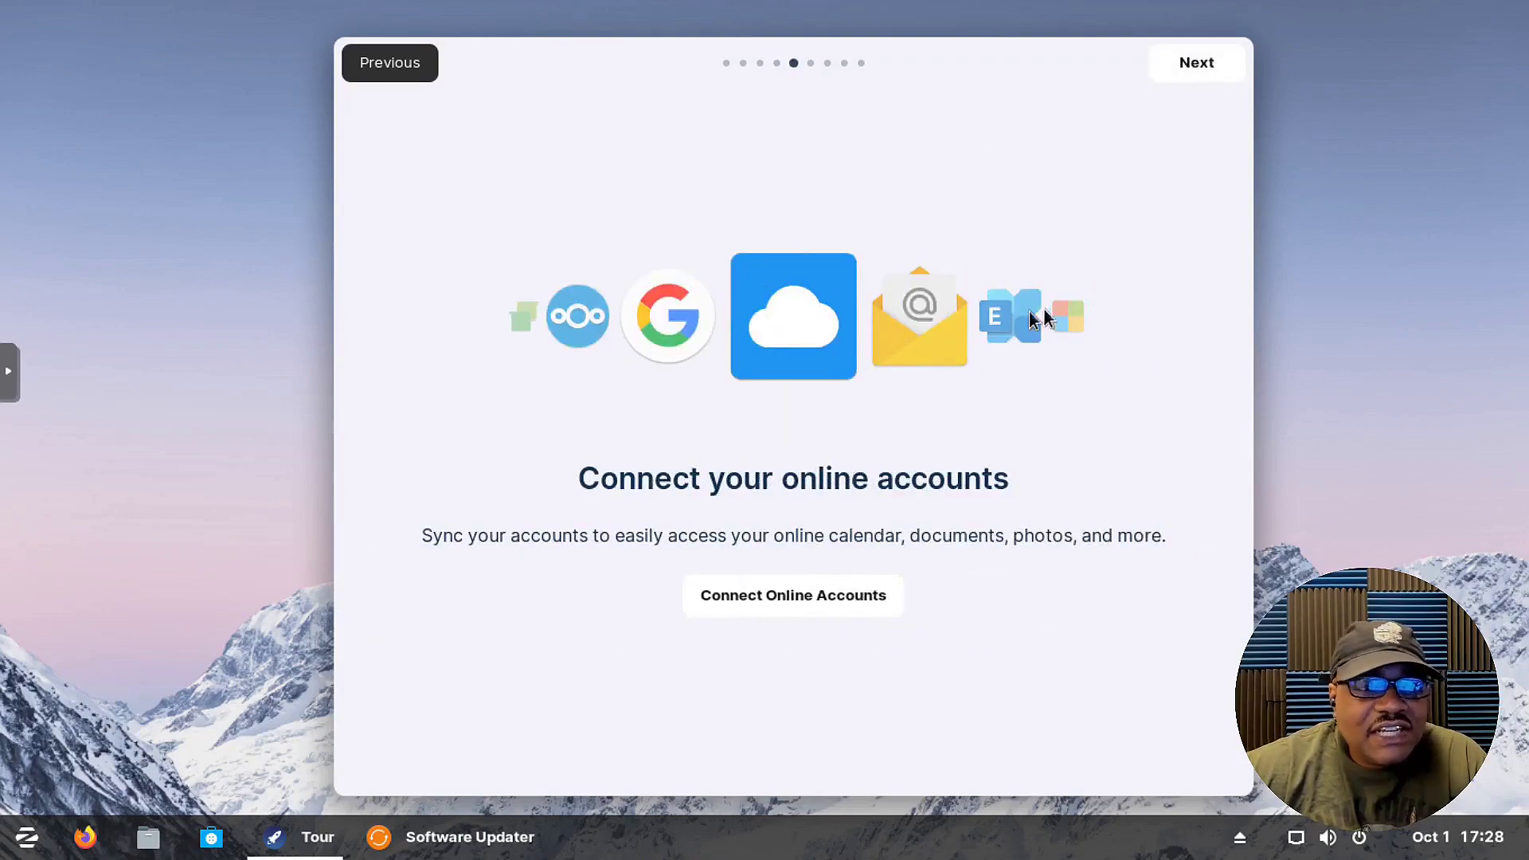
{"action": "left_click", "coordinate": [1208, 62]}
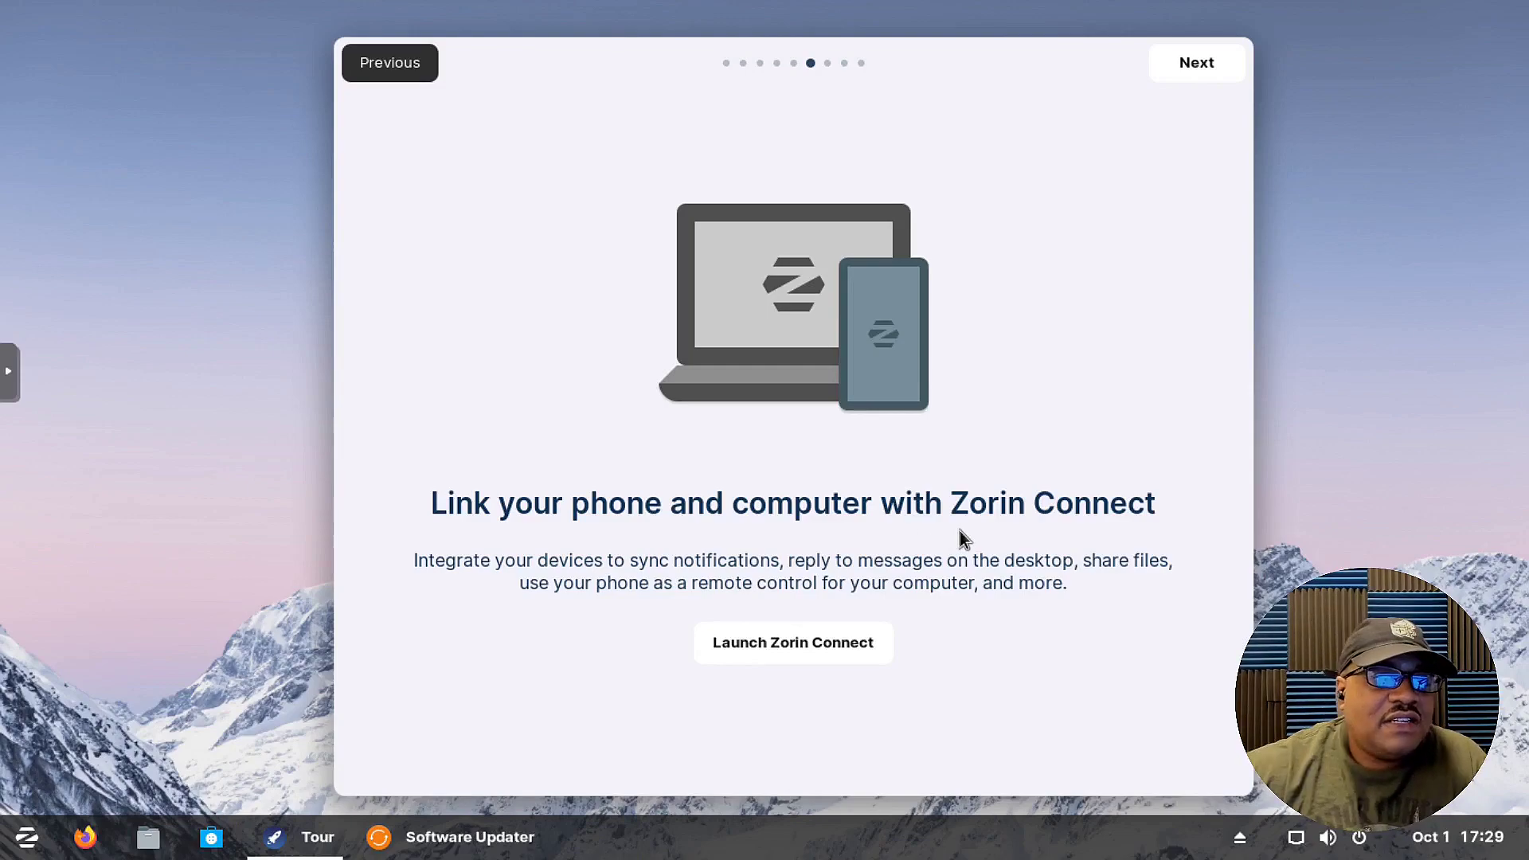
{"action": "left_click", "coordinate": [1197, 70]}
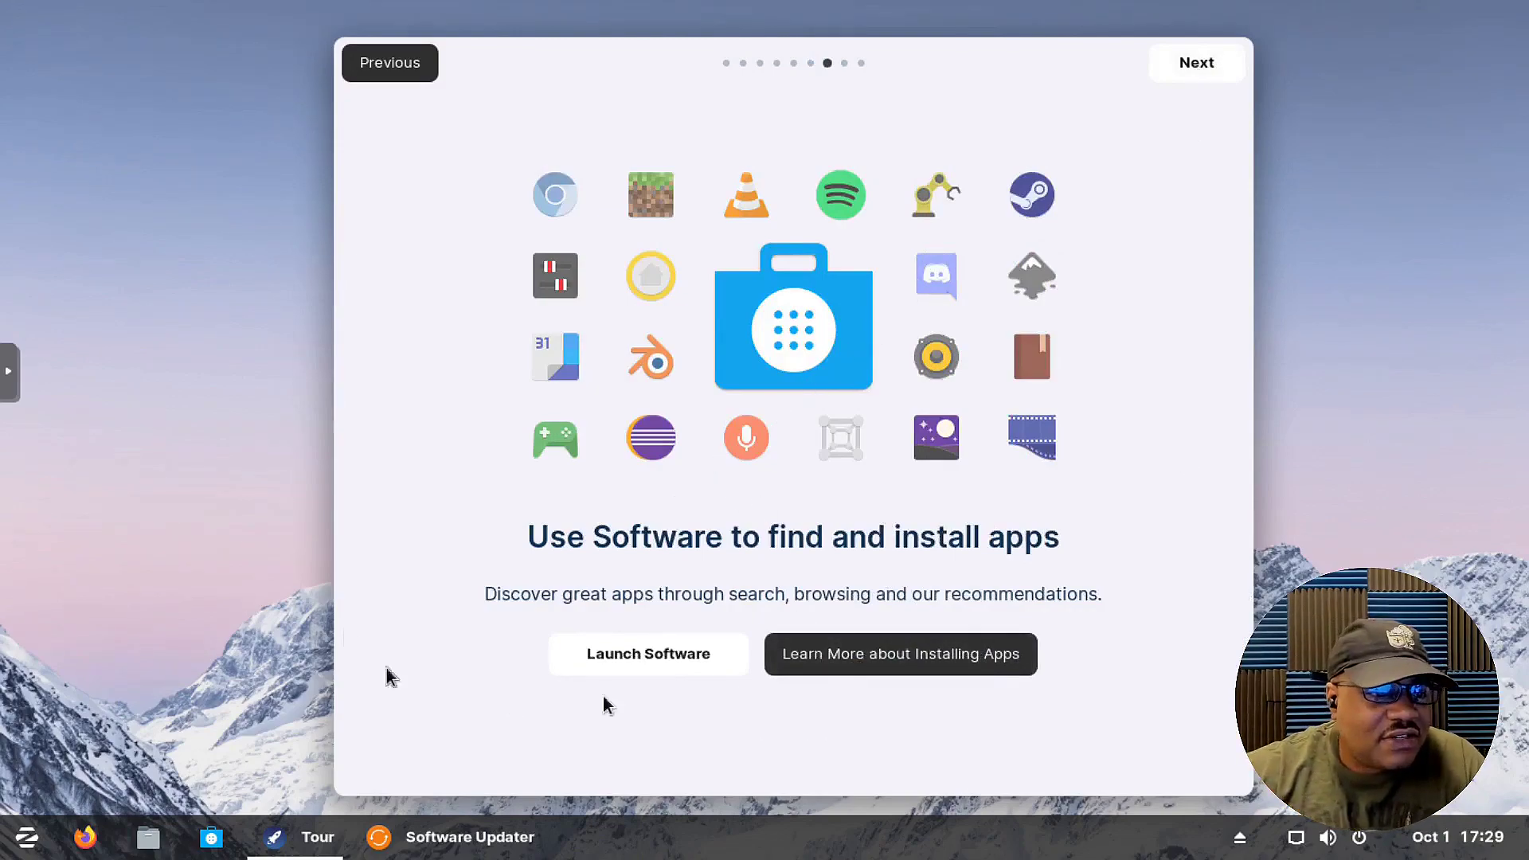
- Launch Software from the tour, dismiss its welcome message, browse the featured apps and close the store
{"action": "left_click", "coordinate": [657, 656]}
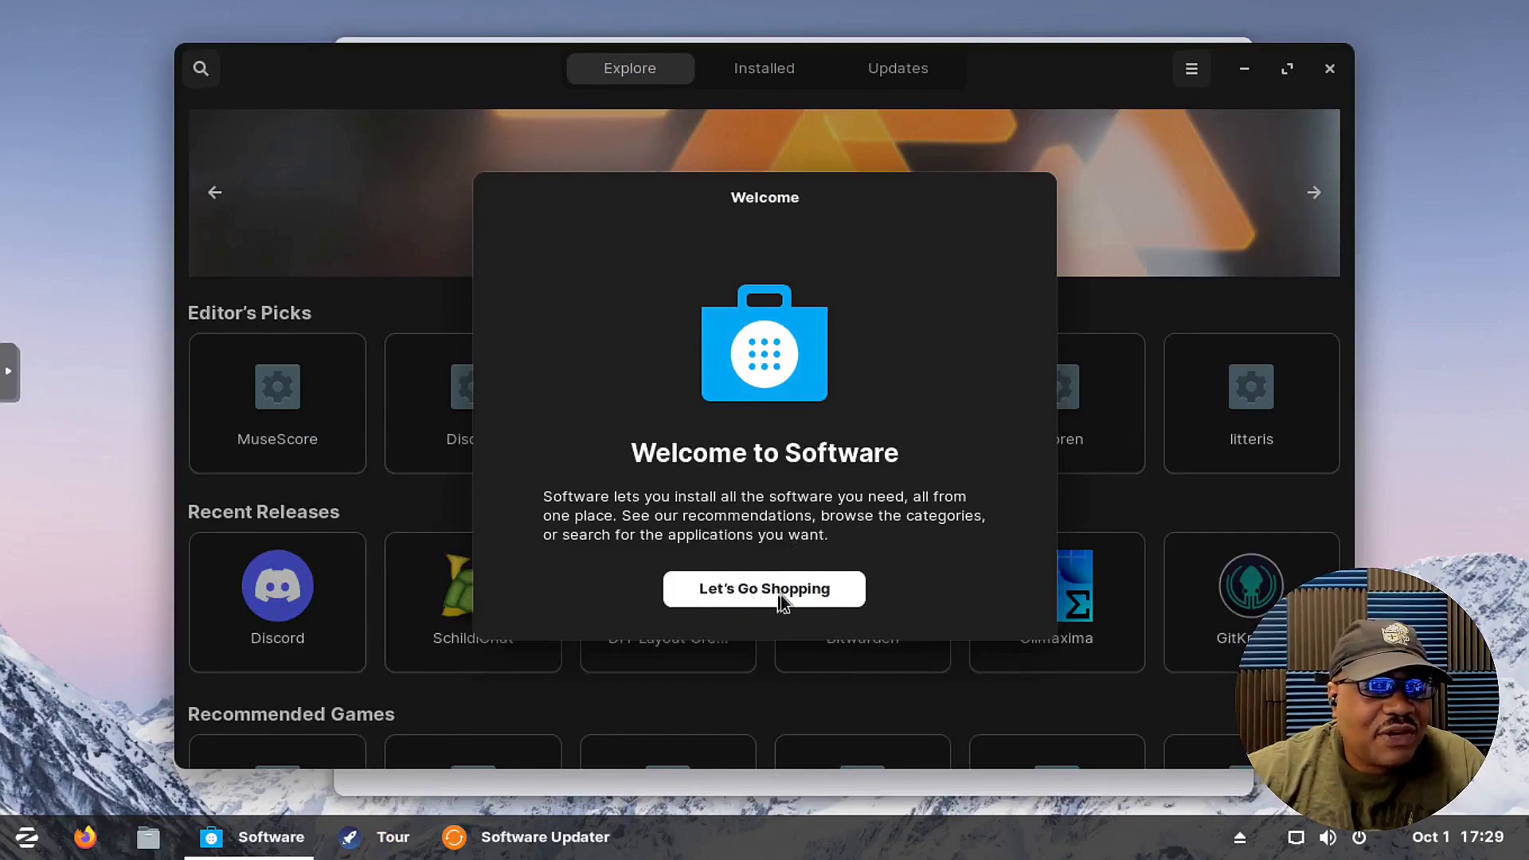
{"action": "left_click", "coordinate": [781, 594]}
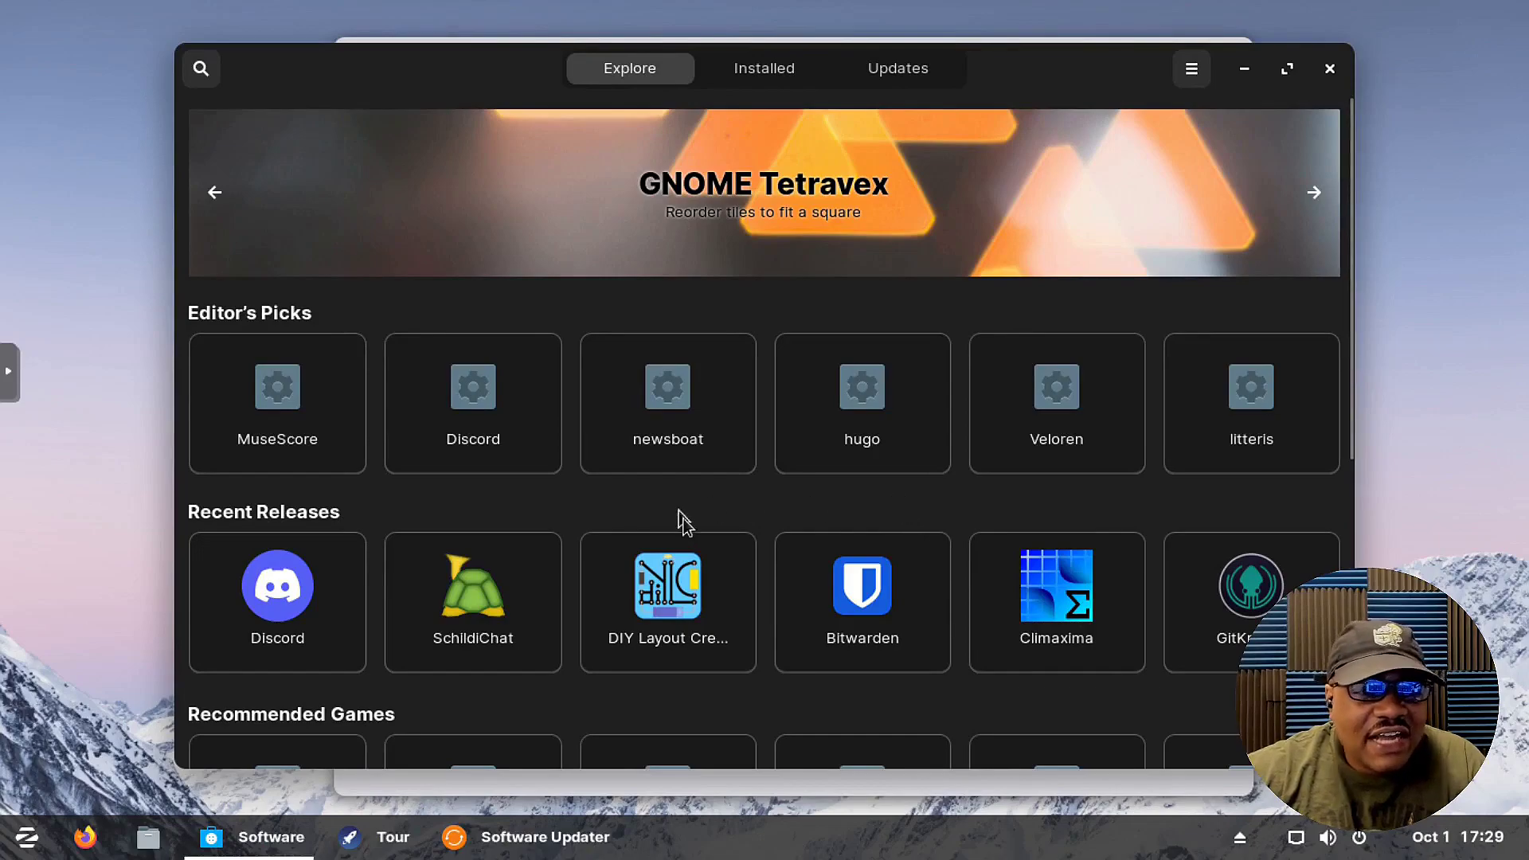
{"action": "scroll", "coordinate": [716, 525], "scroll_direction": "down", "scroll_amount": 1}
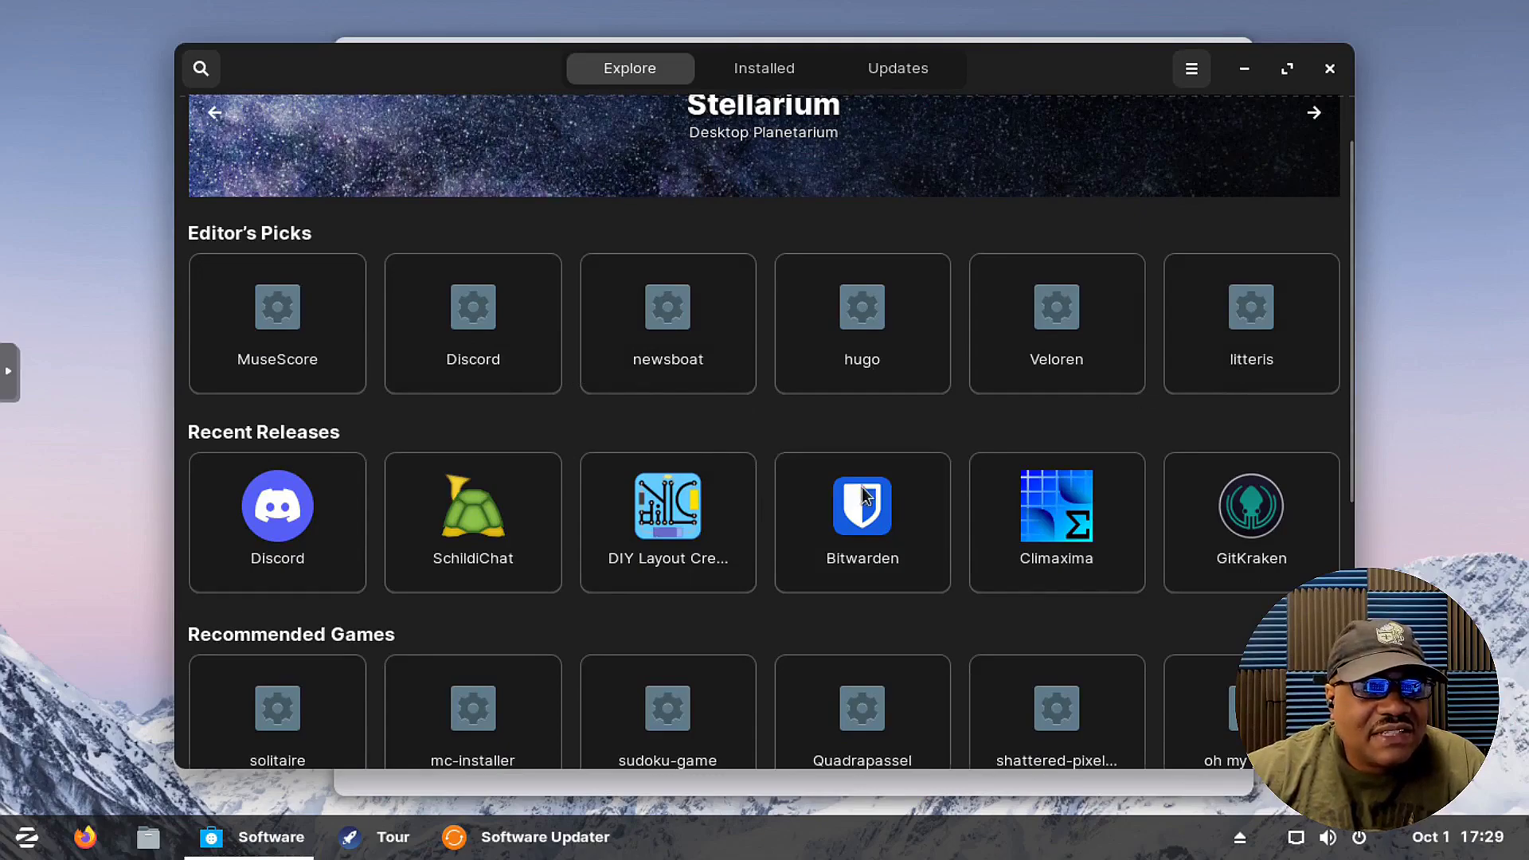
{"action": "scroll", "coordinate": [861, 495], "scroll_direction": "down", "scroll_amount": 4}
{"action": "scroll", "coordinate": [757, 461], "scroll_direction": "up", "scroll_amount": 5}
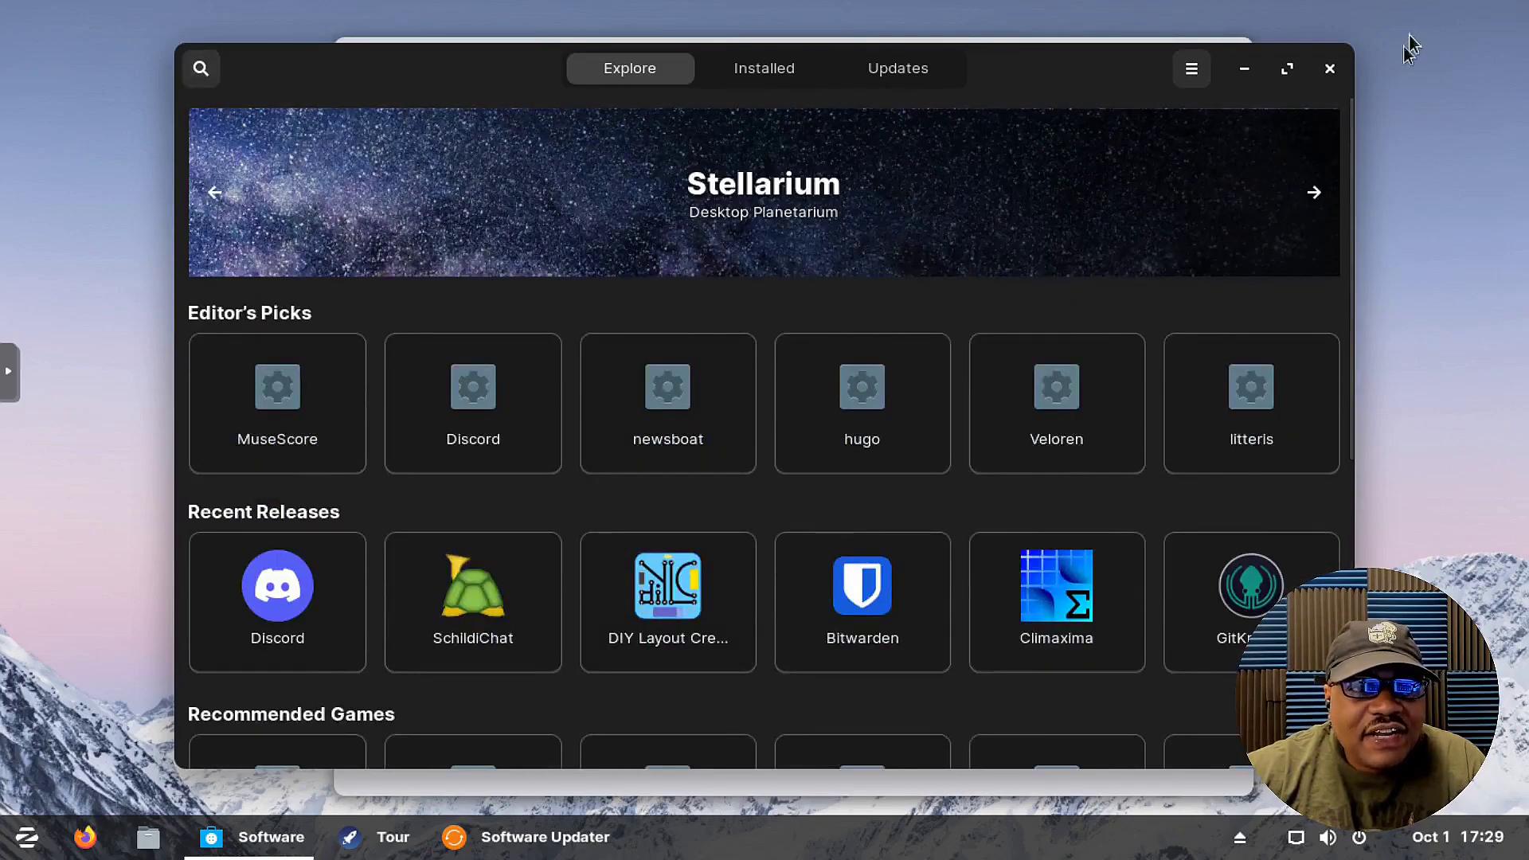
{"action": "left_click", "coordinate": [1330, 70]}
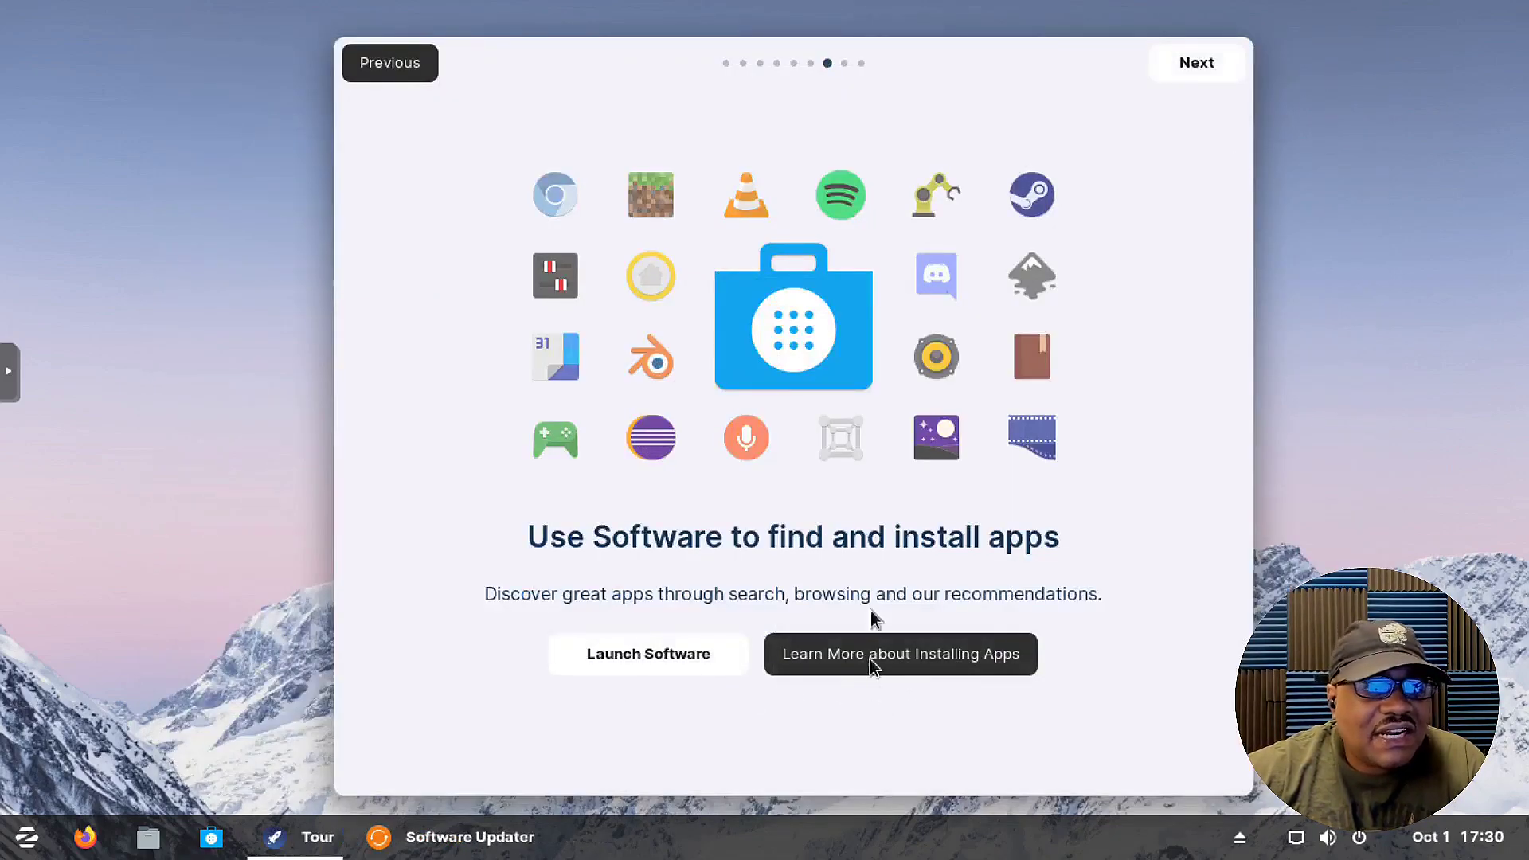
- Go through the office suite page and the final page of the tour, and close the tour
{"action": "left_click", "coordinate": [1197, 63]}
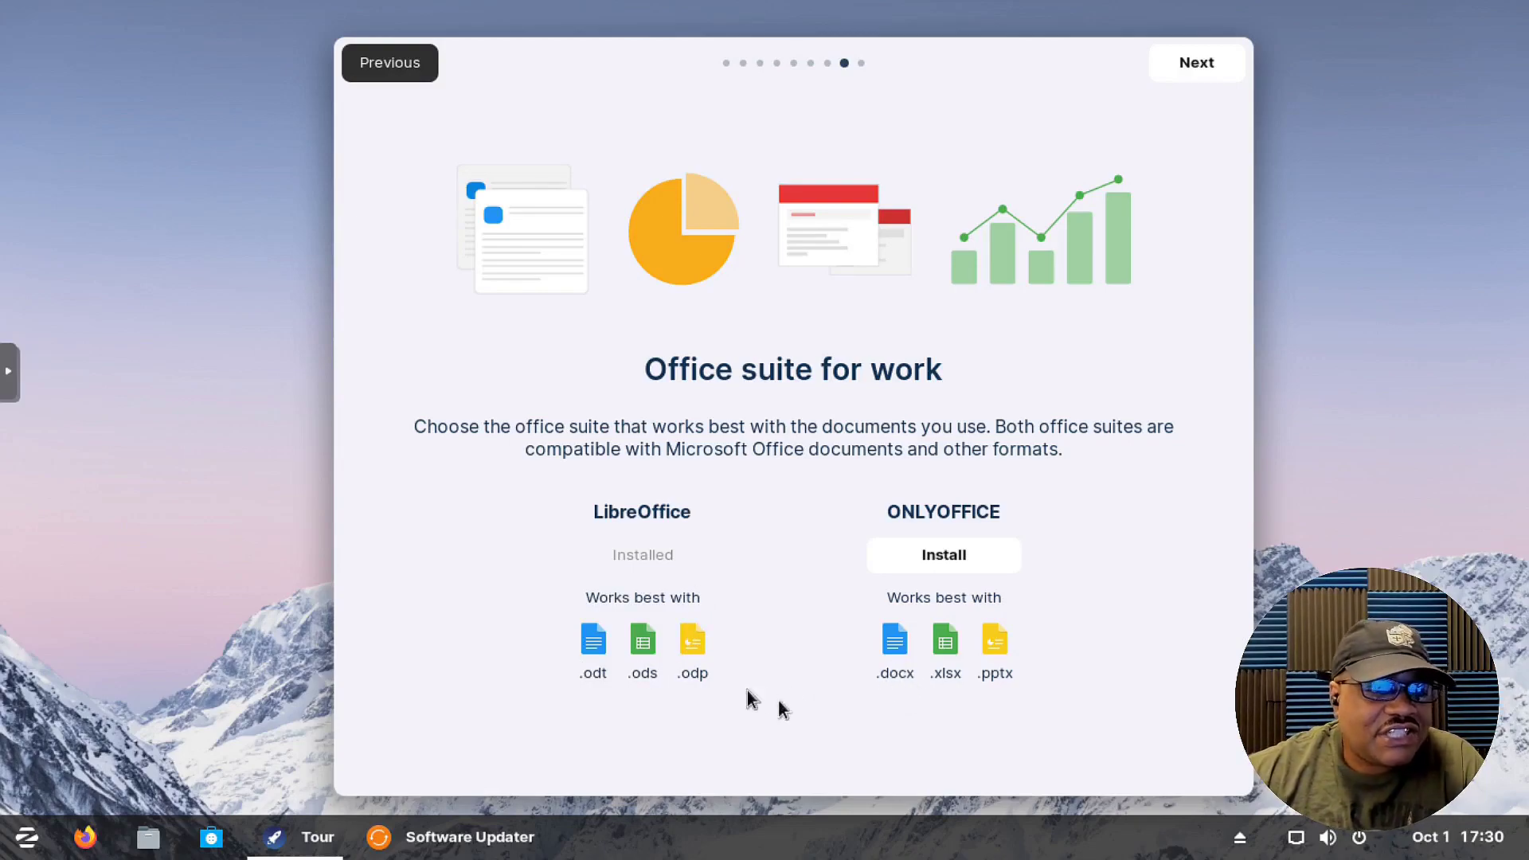
{"action": "left_click", "coordinate": [1215, 76]}
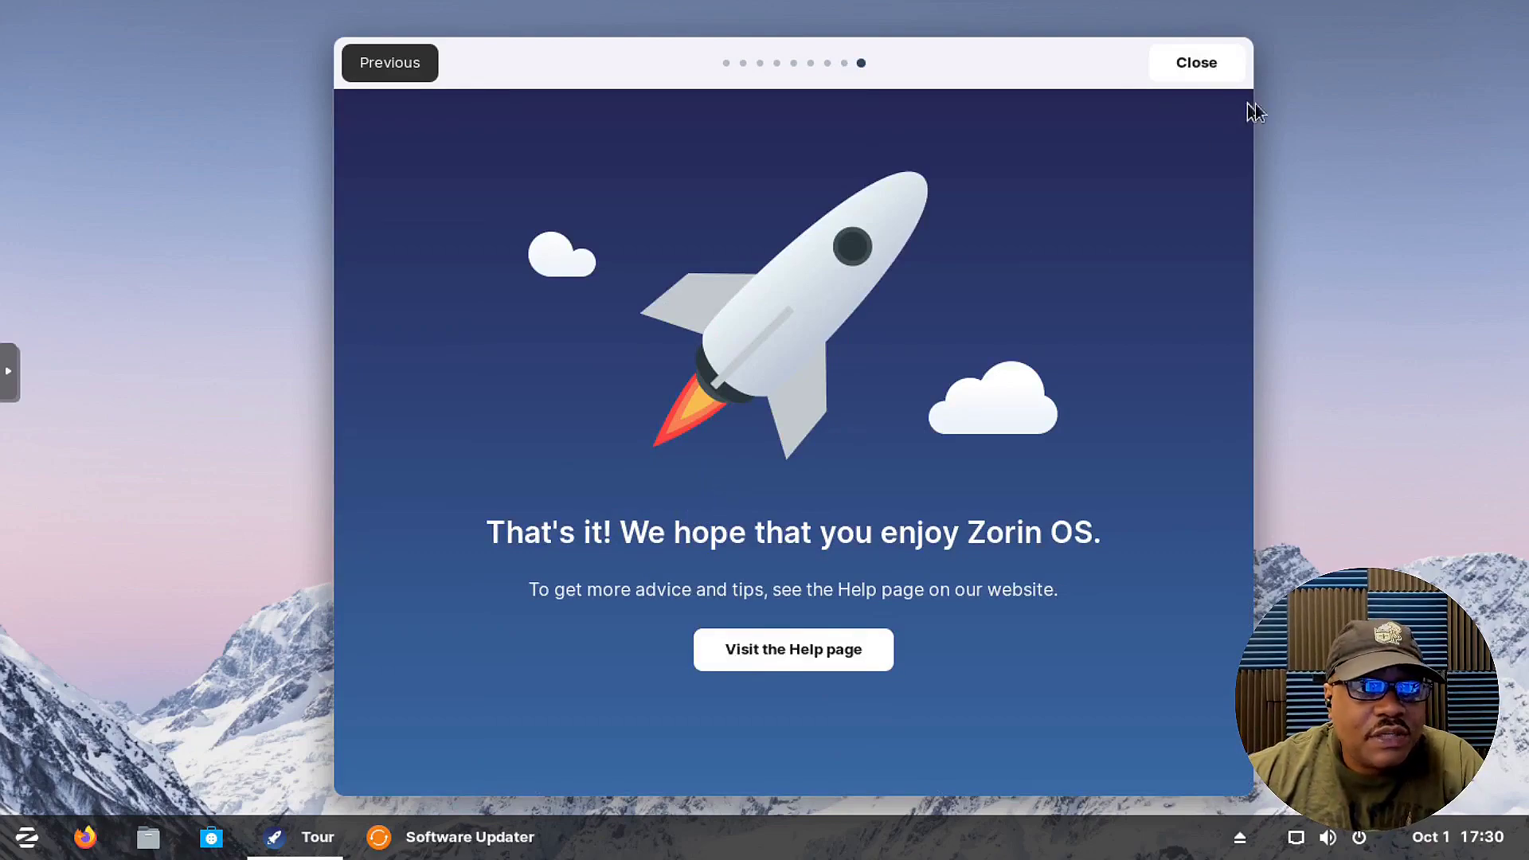
{"action": "left_click", "coordinate": [1202, 65]}
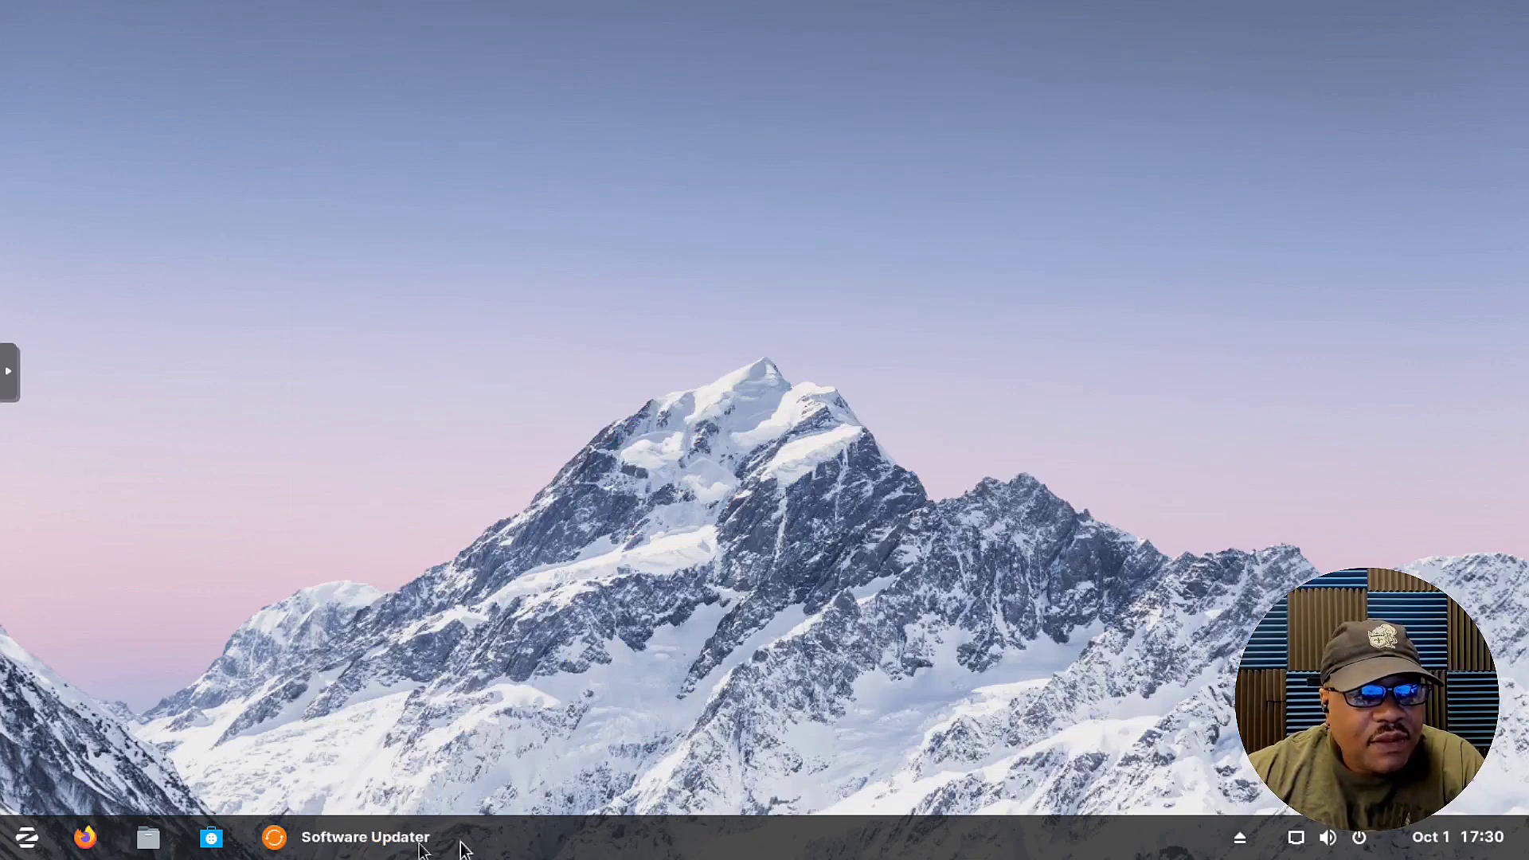
- Bring up Software Updater, review the details of the available updates, and postpone installing them
{"action": "left_click", "coordinate": [358, 836]}
{"action": "left_click", "coordinate": [366, 838]}
{"action": "left_click", "coordinate": [374, 839]}
{"action": "left_click", "coordinate": [376, 840]}
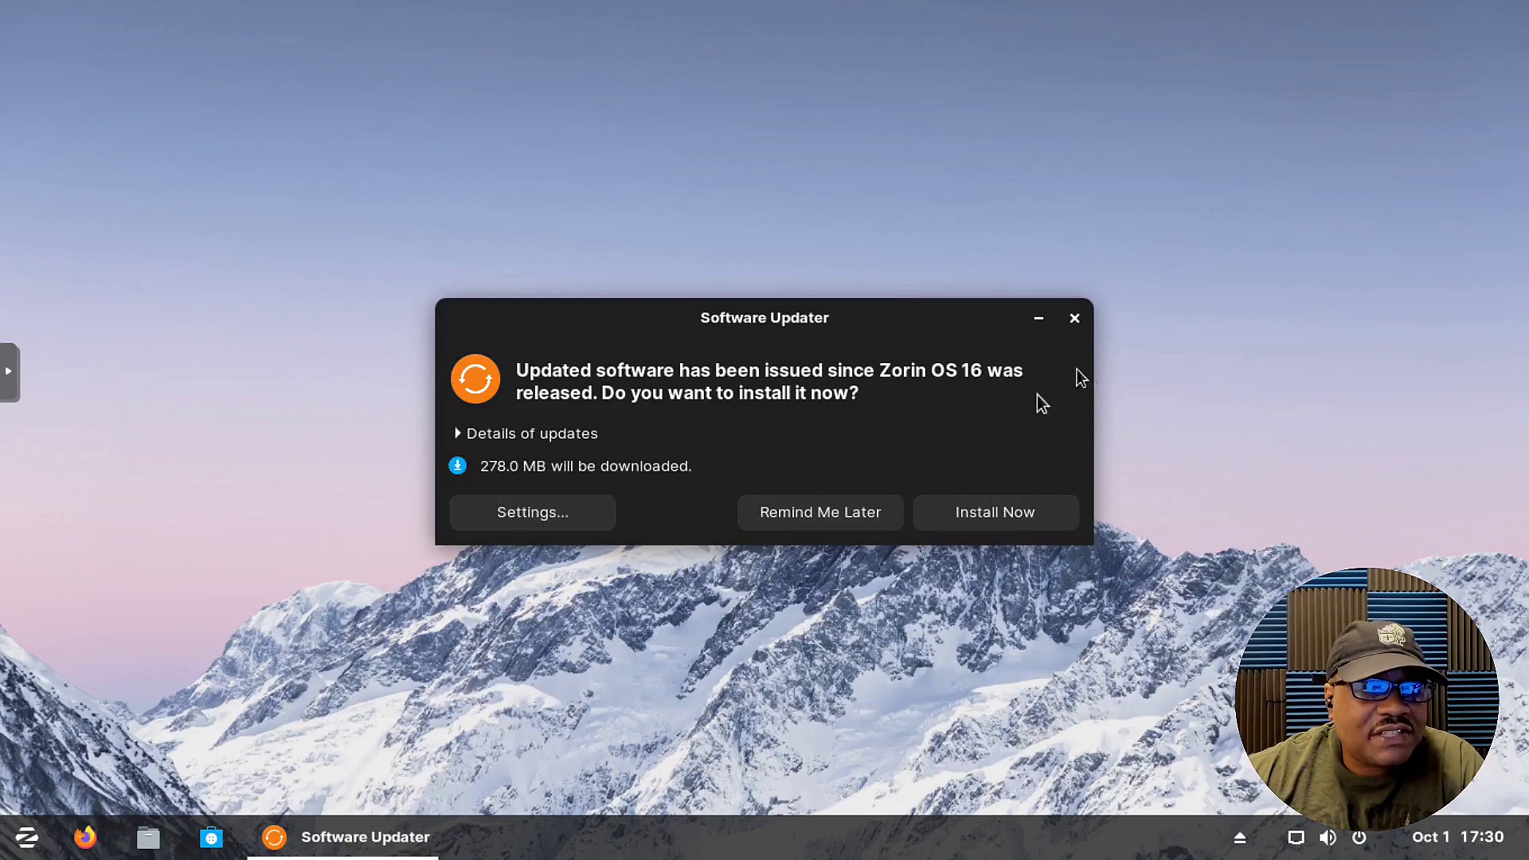
{"action": "left_click", "coordinate": [458, 435]}
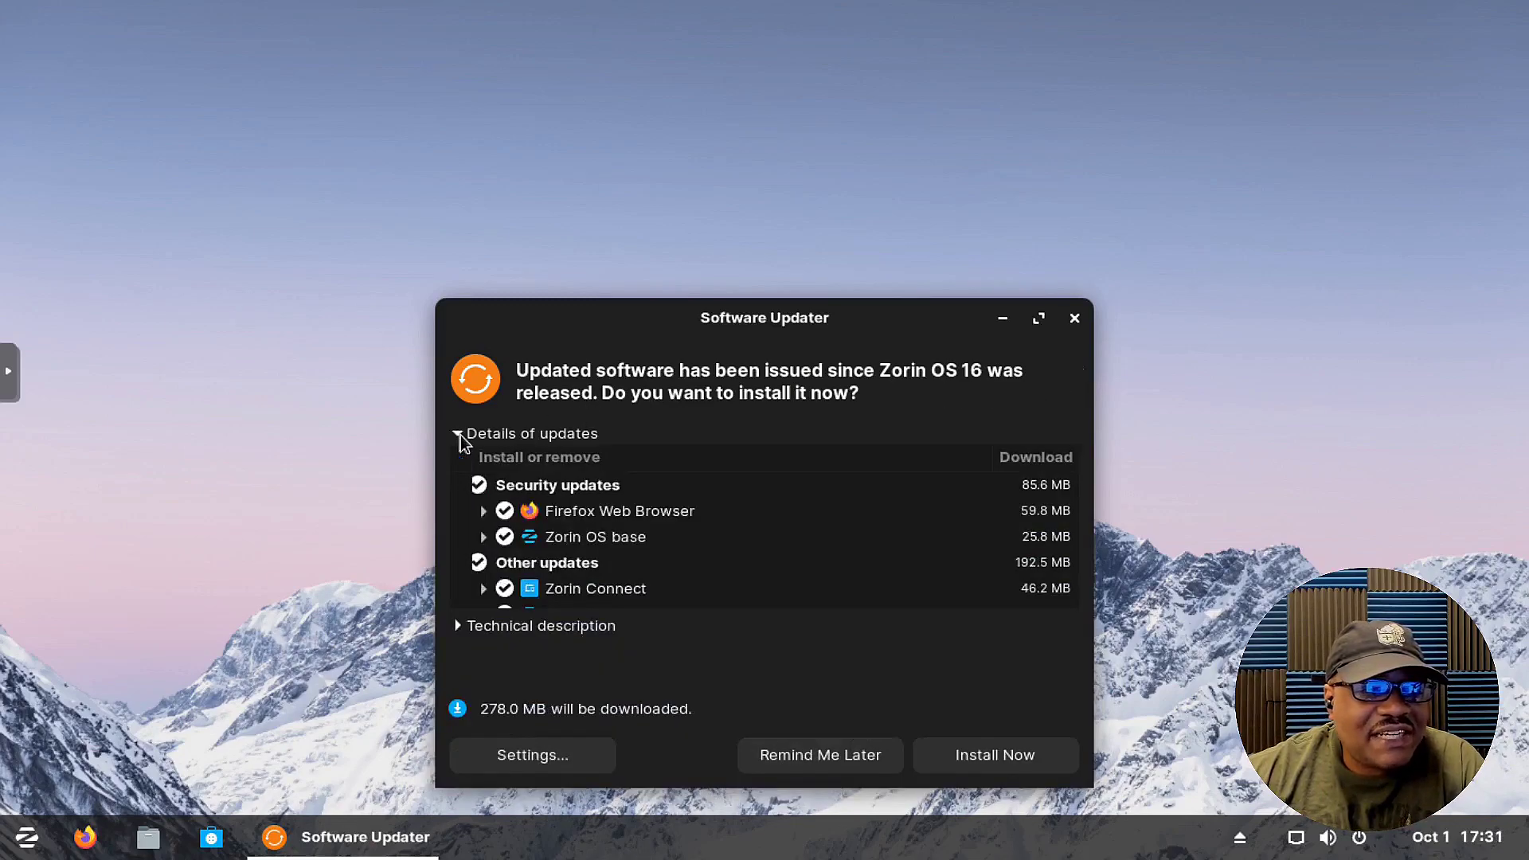
{"action": "left_click", "coordinate": [459, 435]}
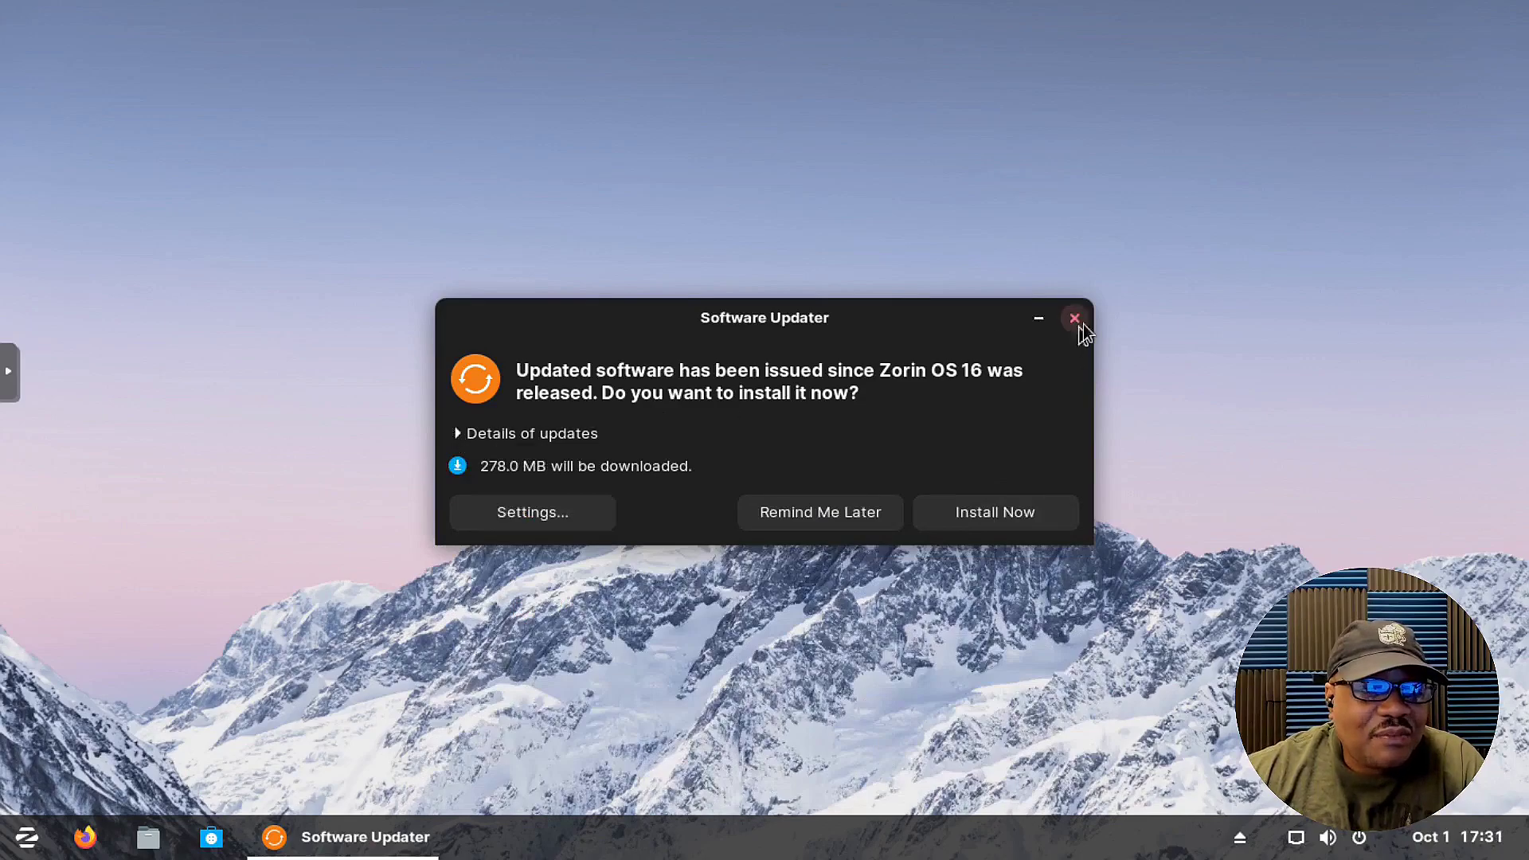
{"action": "left_click", "coordinate": [840, 519]}
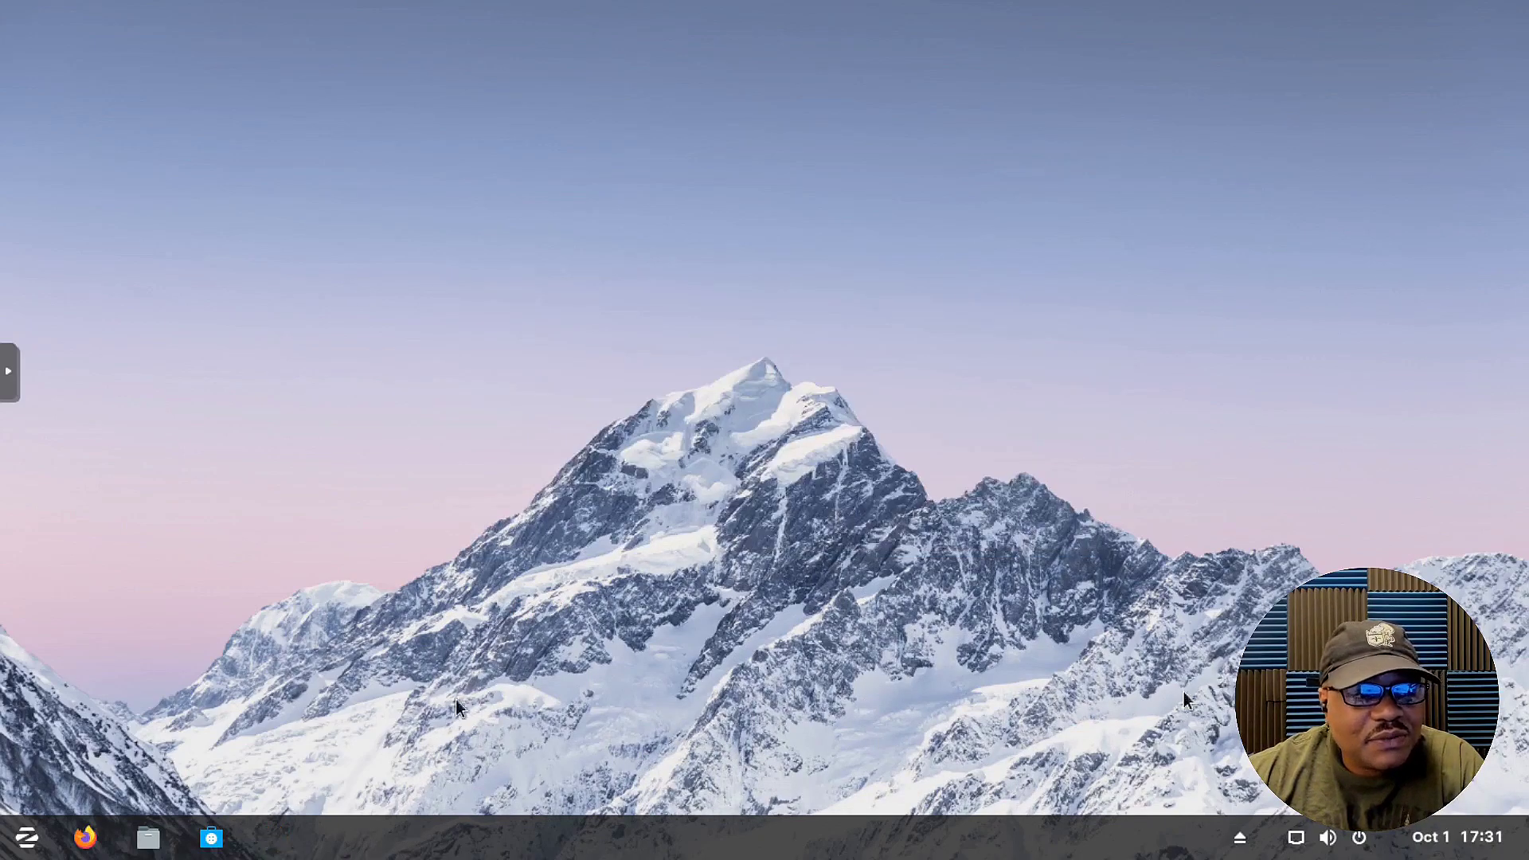
- Check the orientation, resolution and scaling options in the display settings from the desktop, and close Settings
{"action": "right_click", "coordinate": [895, 234]}
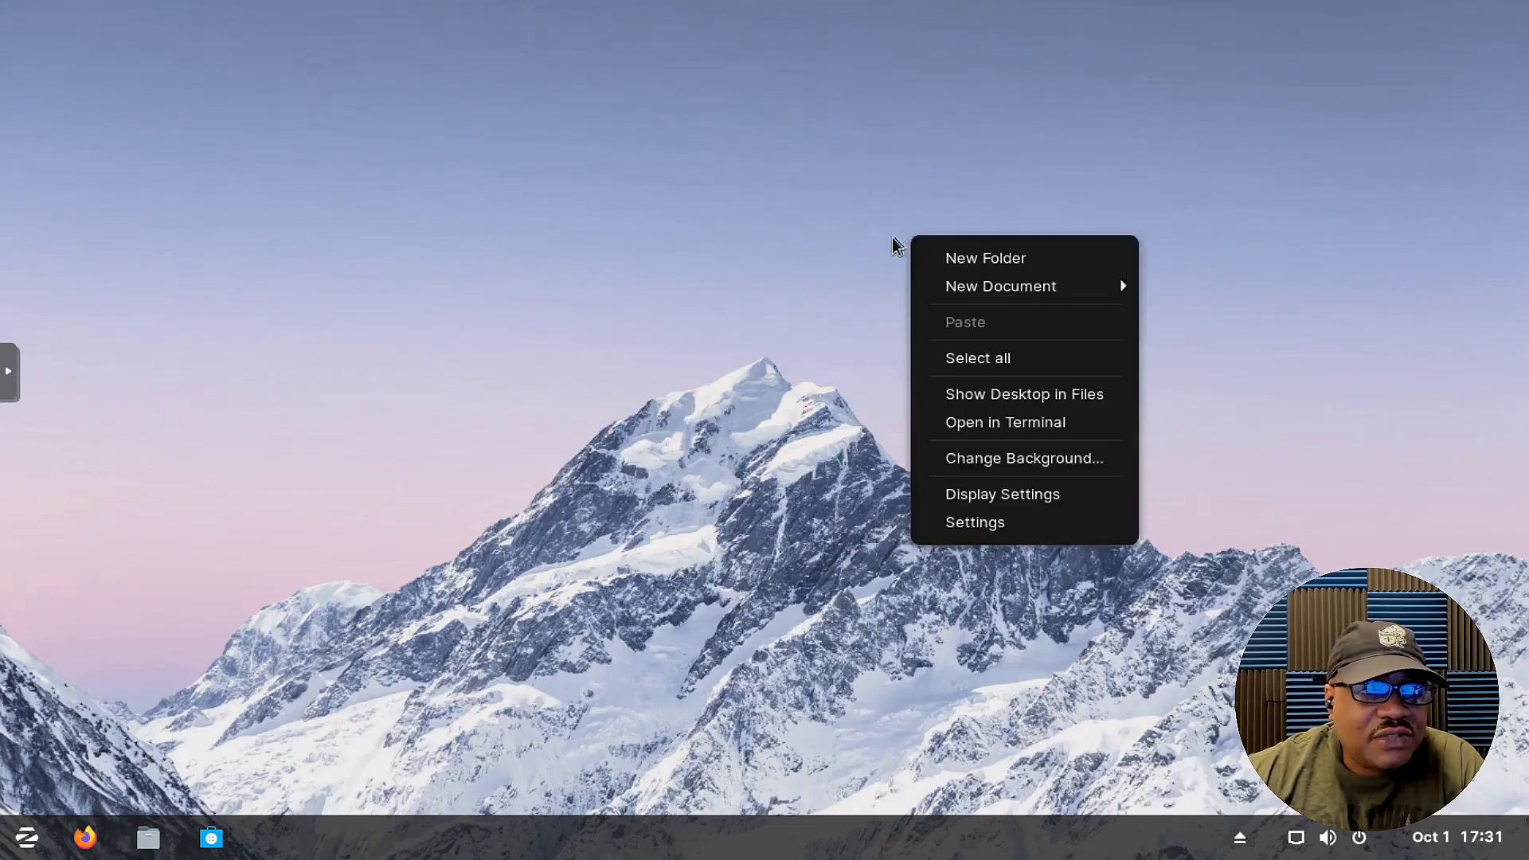
{"action": "left_click", "coordinate": [1020, 495]}
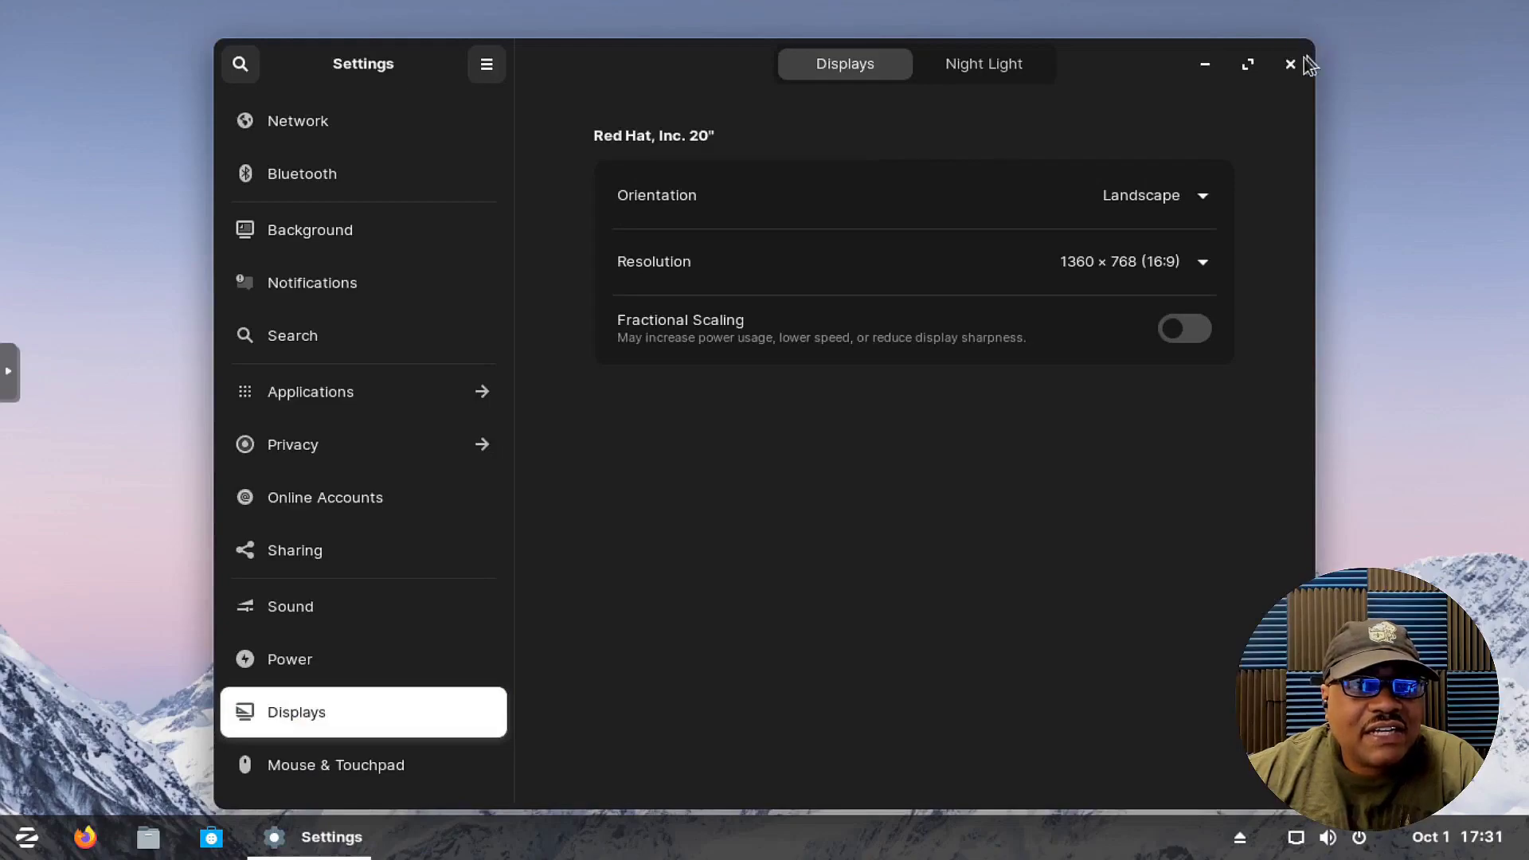
{"action": "left_click", "coordinate": [1290, 63]}
{"action": "right_click", "coordinate": [1060, 150]}
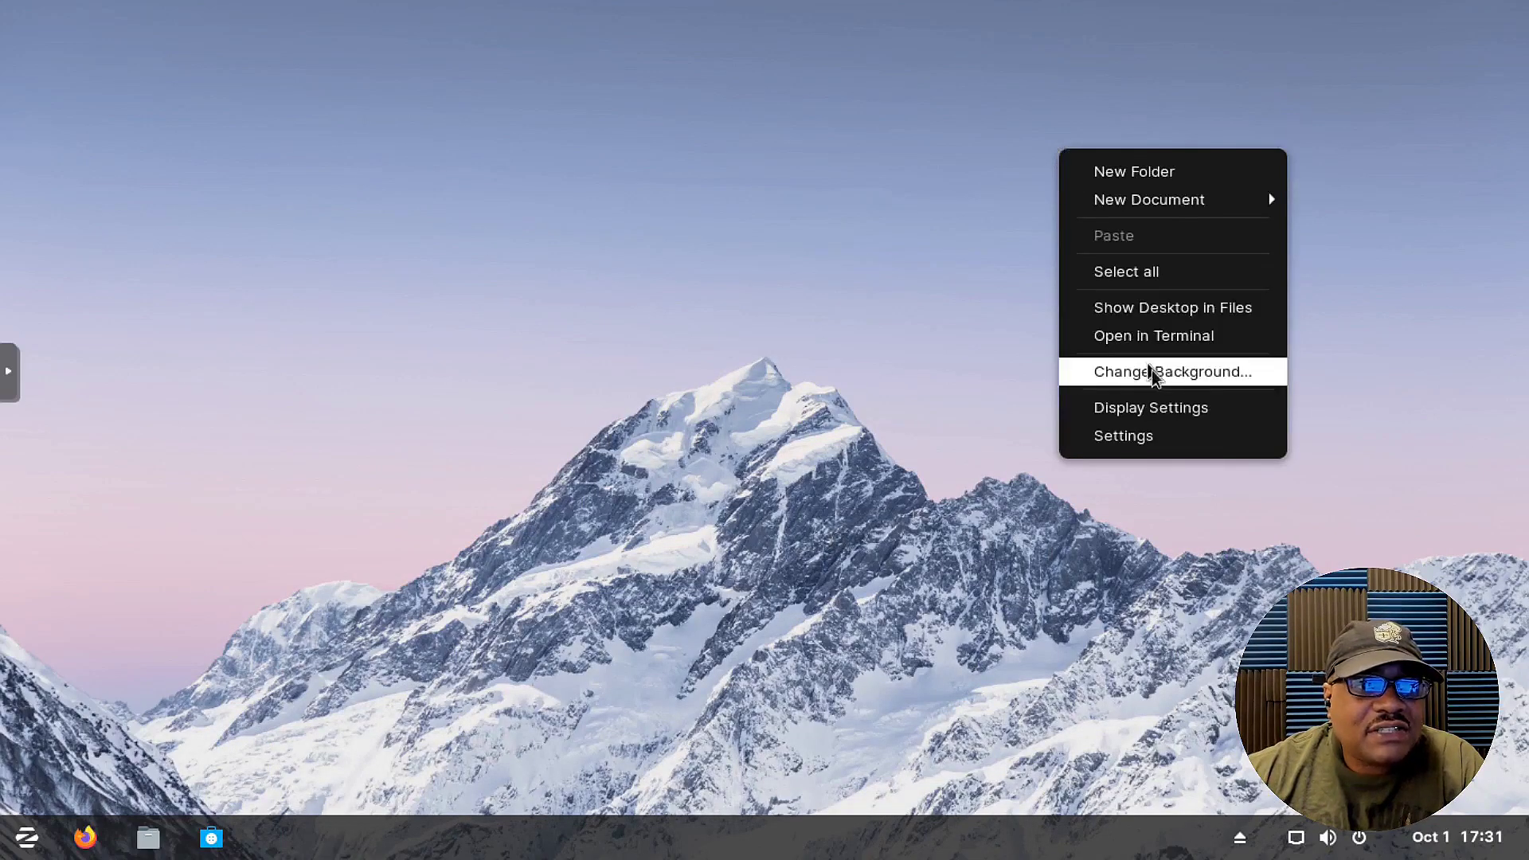
{"action": "left_click", "coordinate": [1154, 407]}
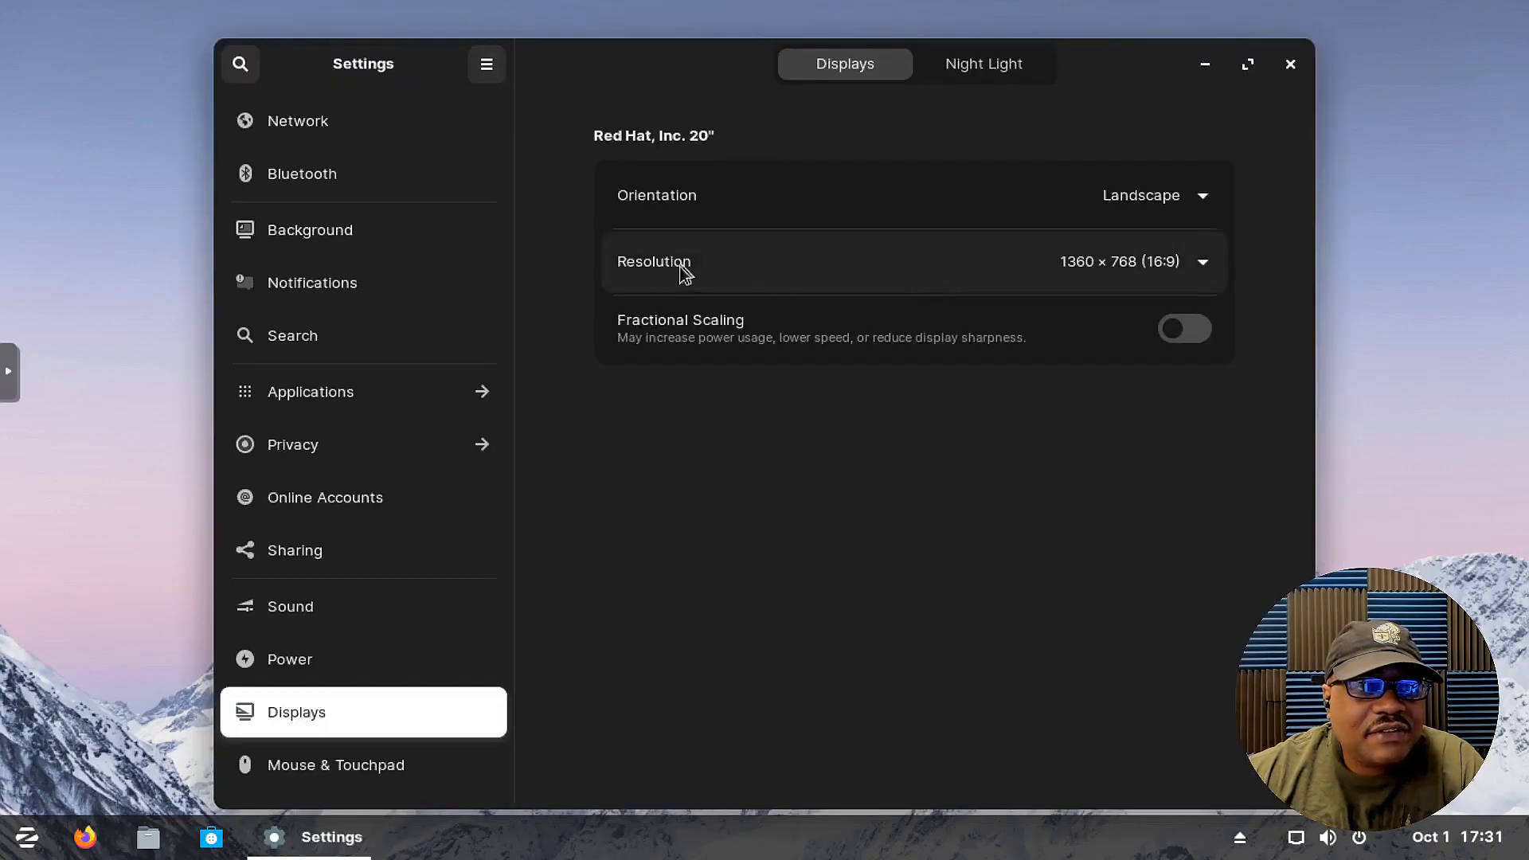
{"action": "left_click", "coordinate": [1290, 64]}
- Change the desktop background to the mossy canyon with a river, and close Settings
{"action": "right_click", "coordinate": [1180, 162]}
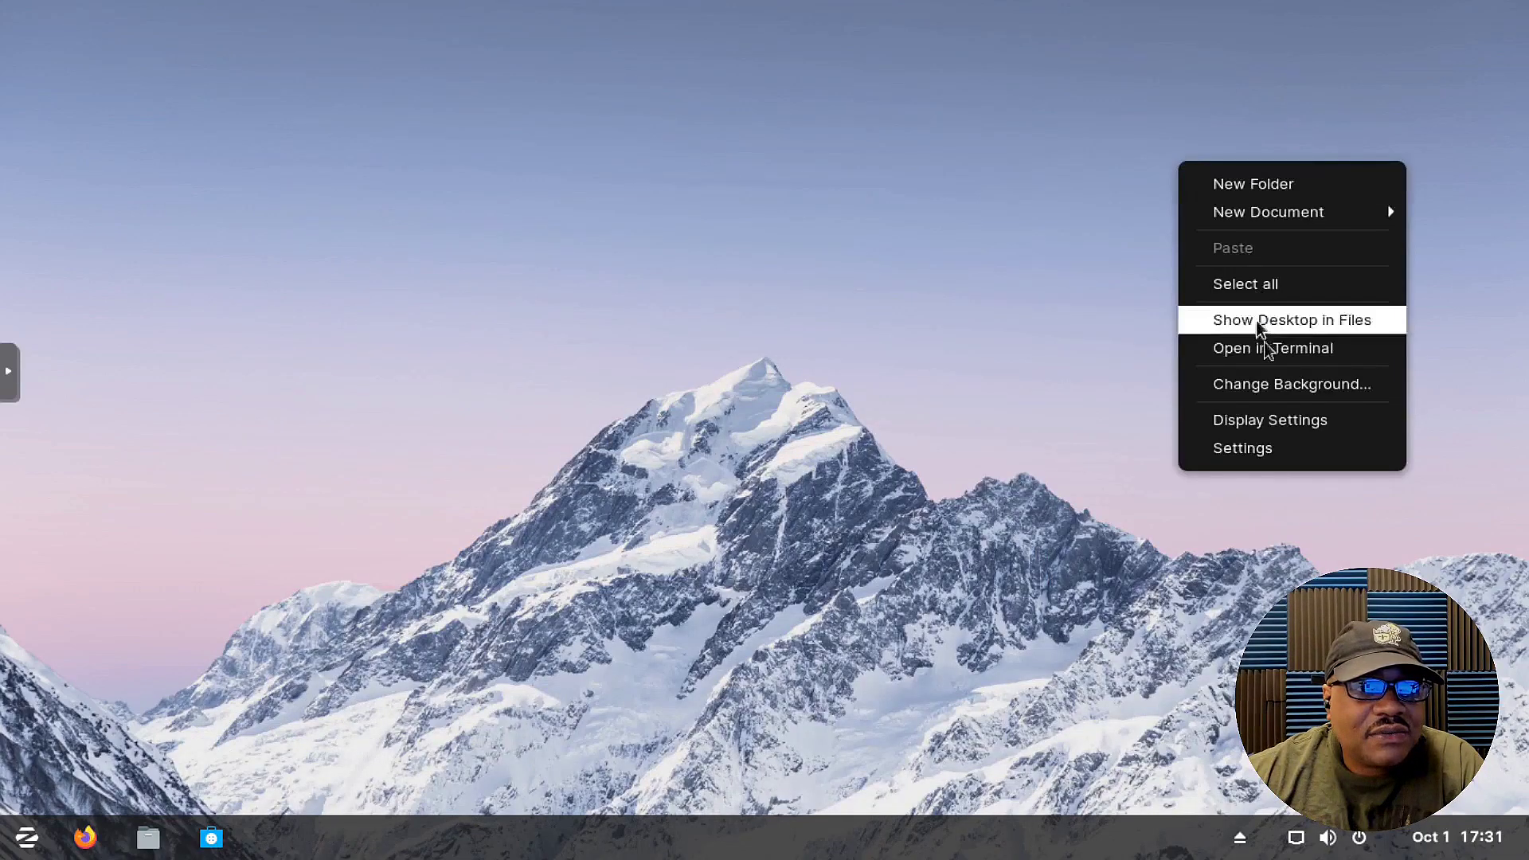
{"action": "left_click", "coordinate": [1274, 384]}
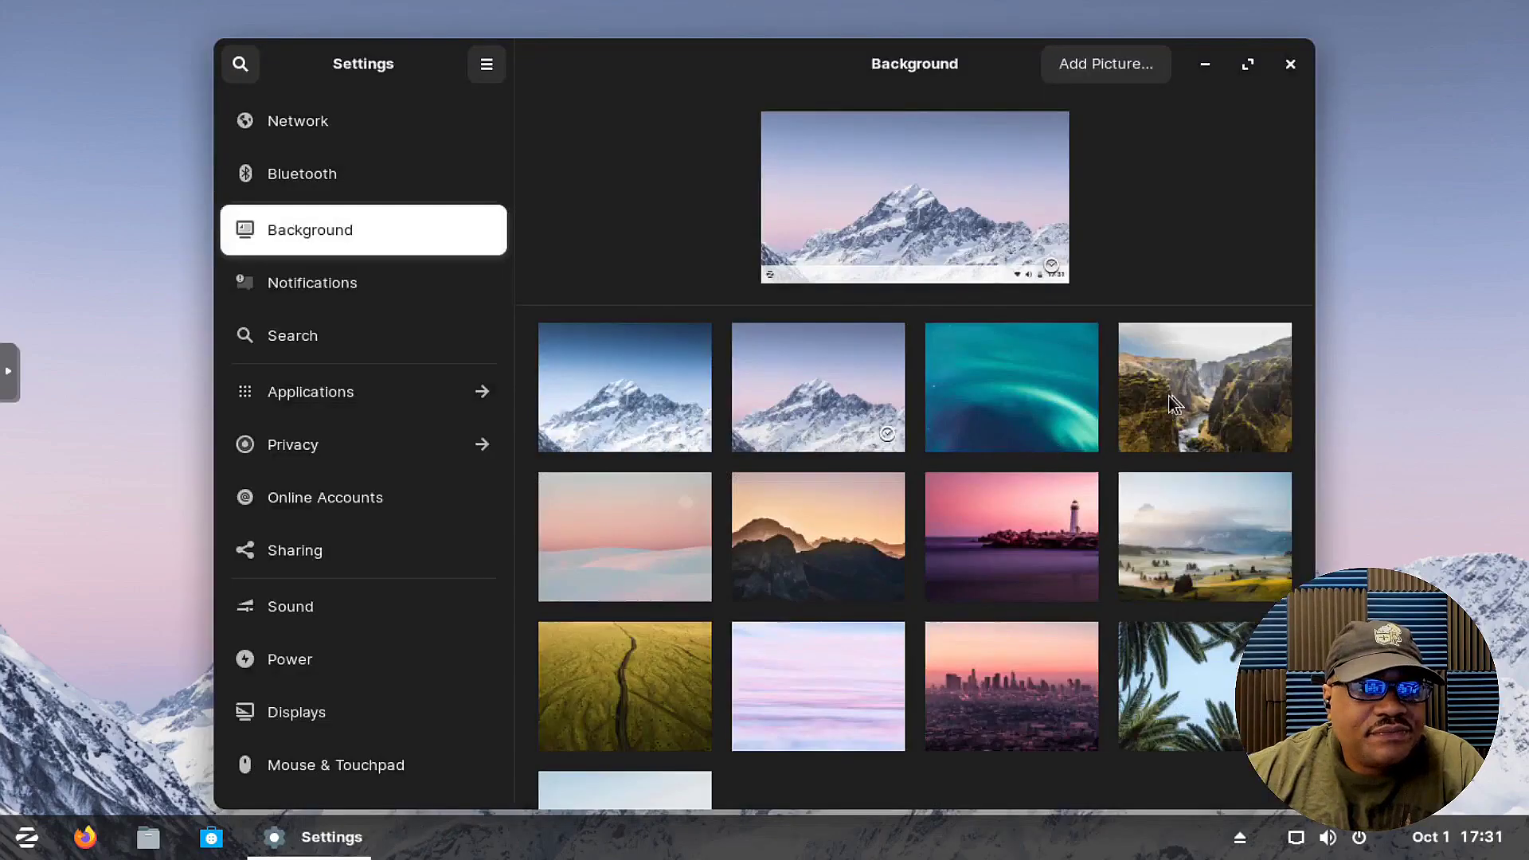
{"action": "left_click", "coordinate": [1176, 402]}
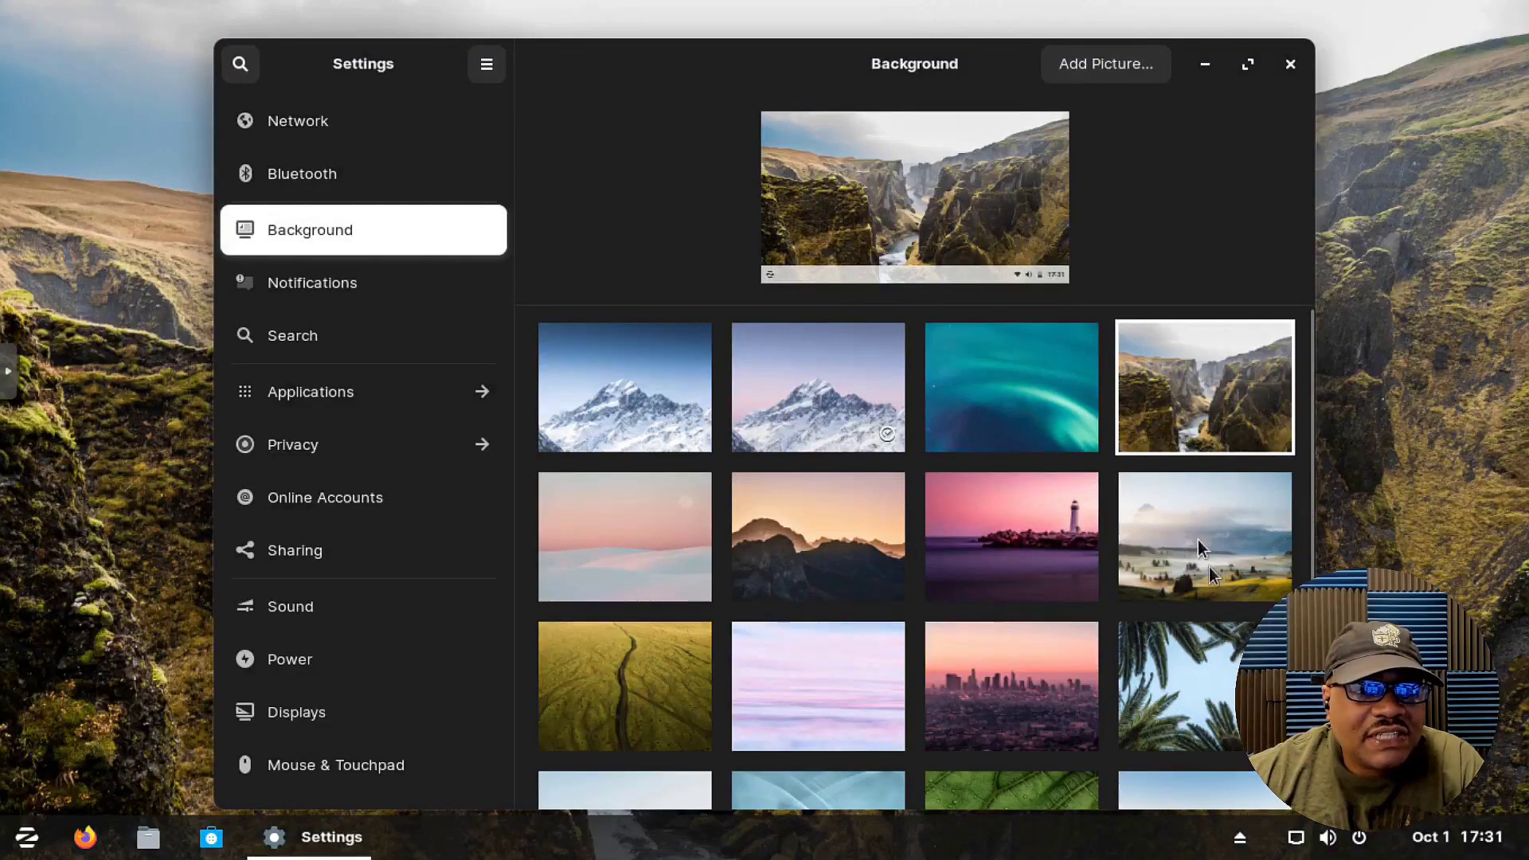
{"action": "left_click", "coordinate": [1296, 70]}
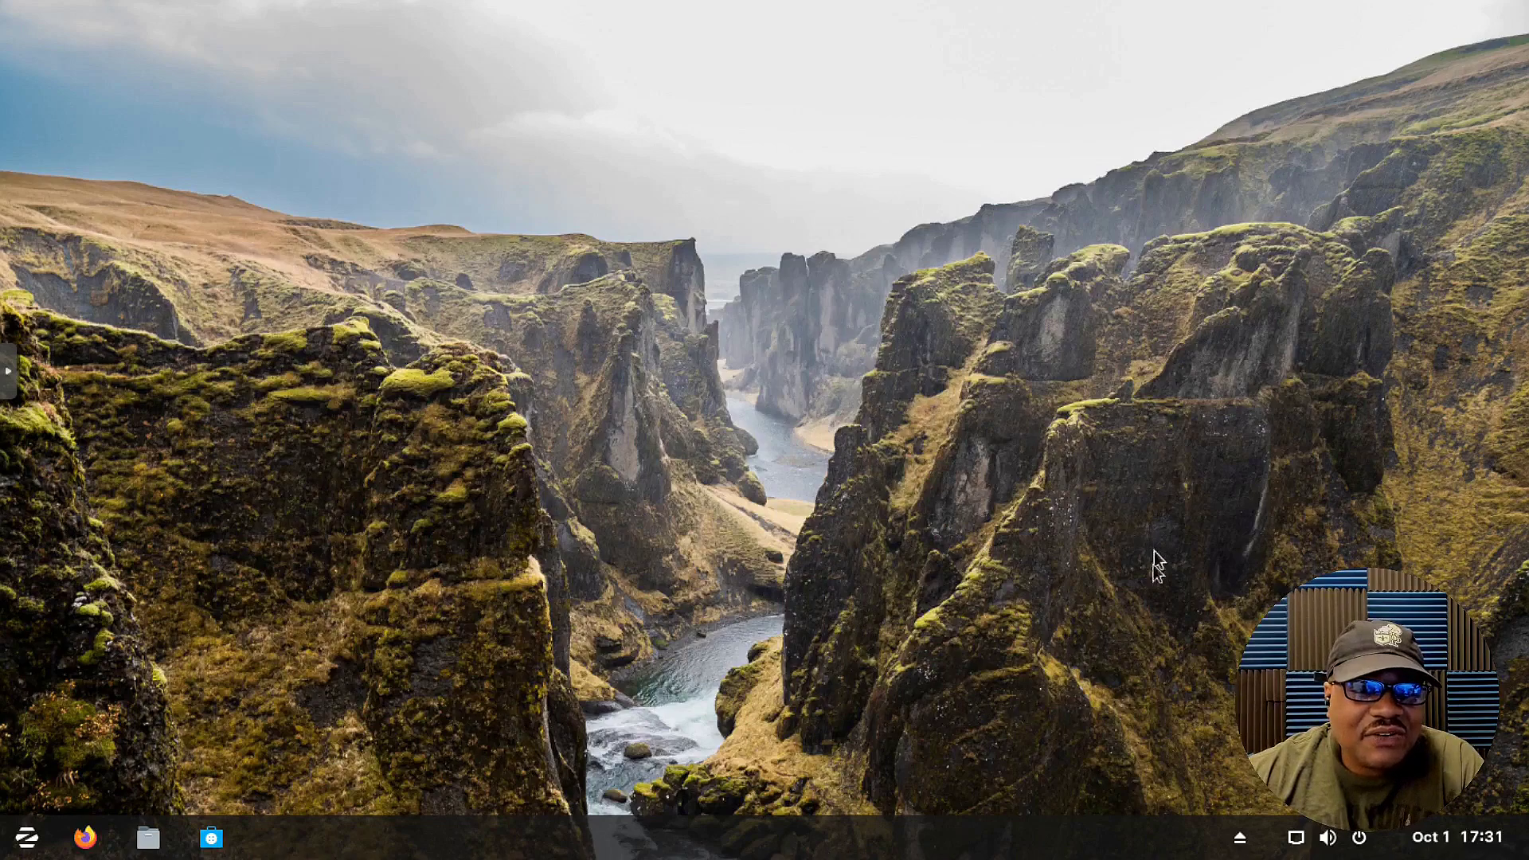
- Look at the calendar with notifications and the system menu with its volume and power controls
{"action": "left_click", "coordinate": [1472, 841]}
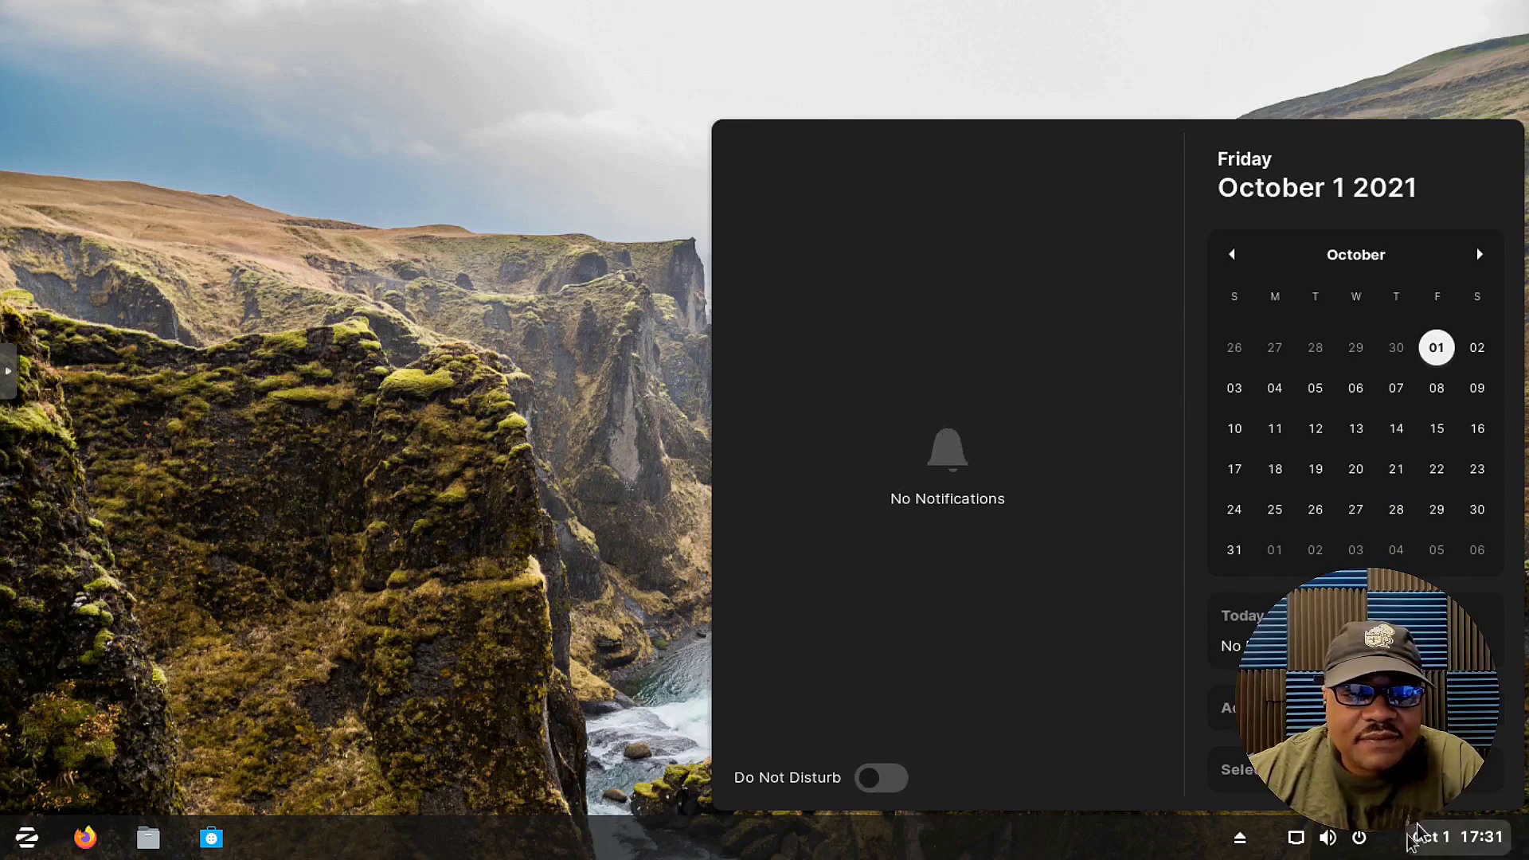
{"action": "left_click", "coordinate": [1355, 845]}
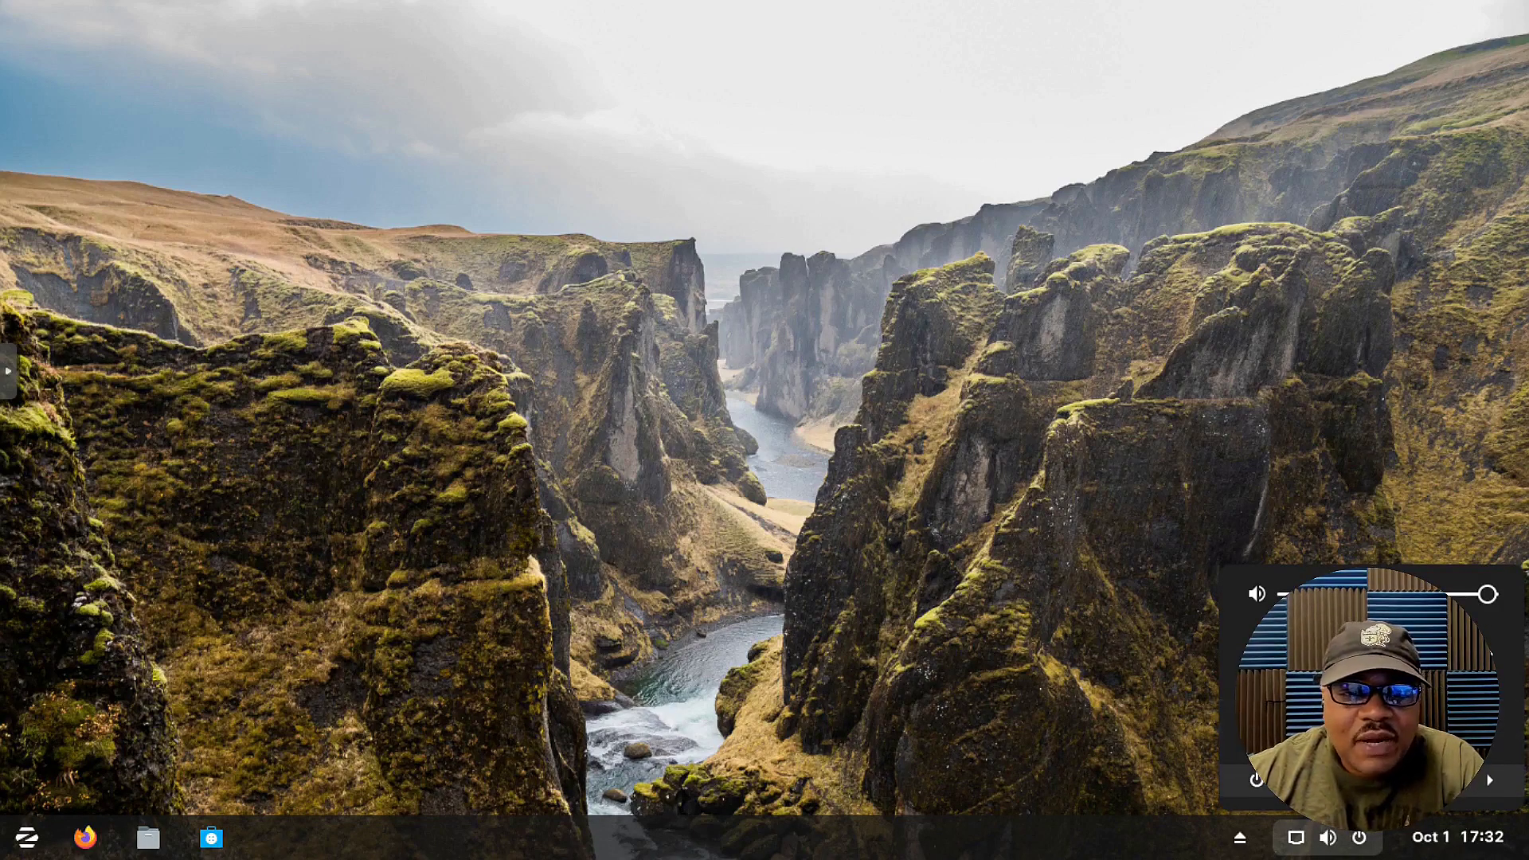
{"action": "left_click", "coordinate": [1258, 846]}
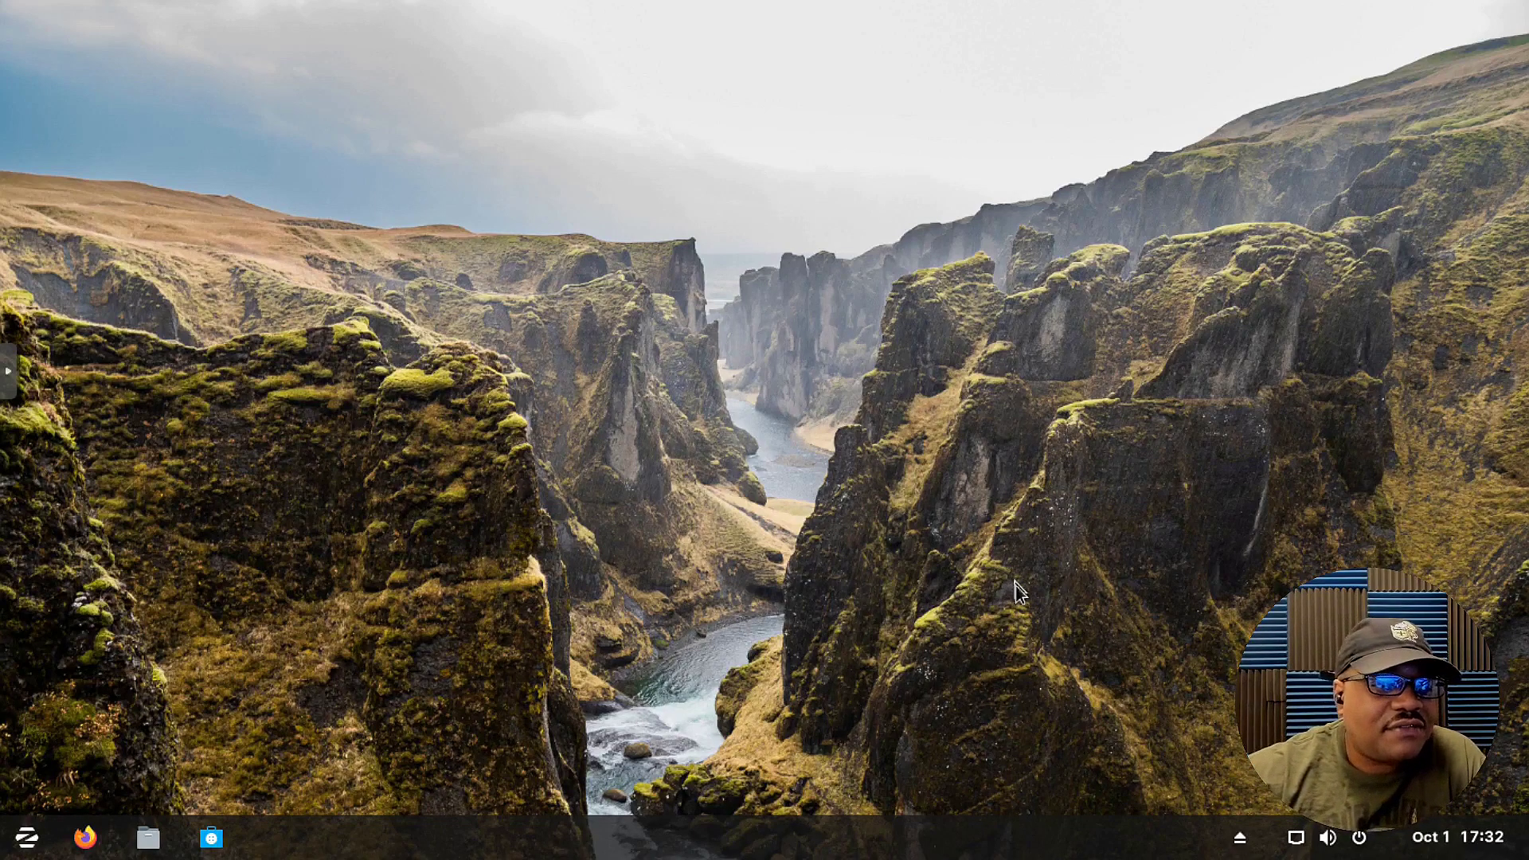
- Bring up the Software store, browse its featured apps and categories, and check the store's version information
{"action": "left_click", "coordinate": [211, 837]}
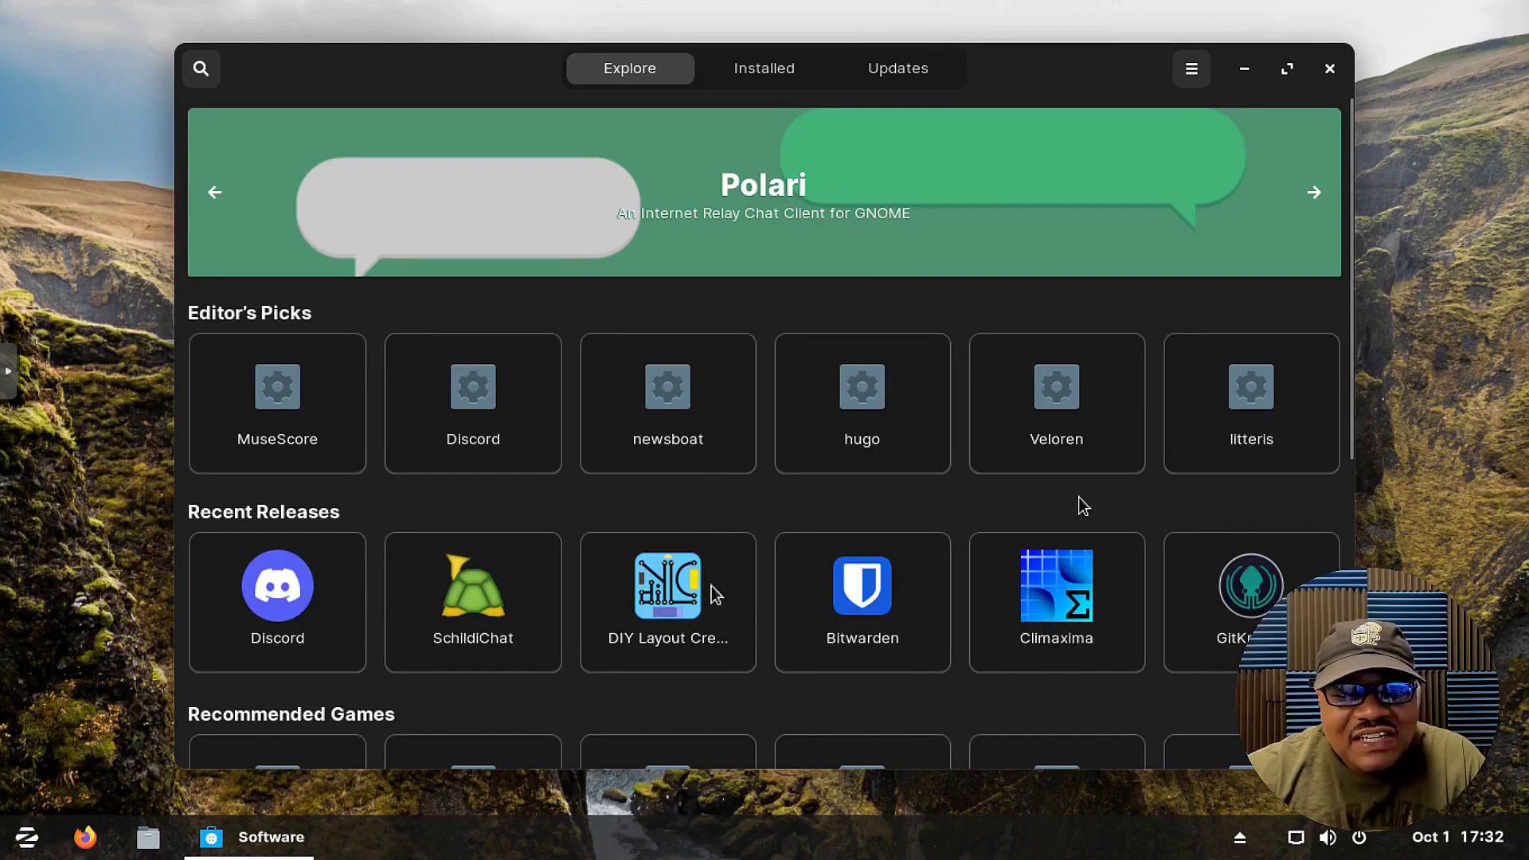
{"action": "scroll", "coordinate": [1105, 511], "scroll_direction": "down", "scroll_amount": 5}
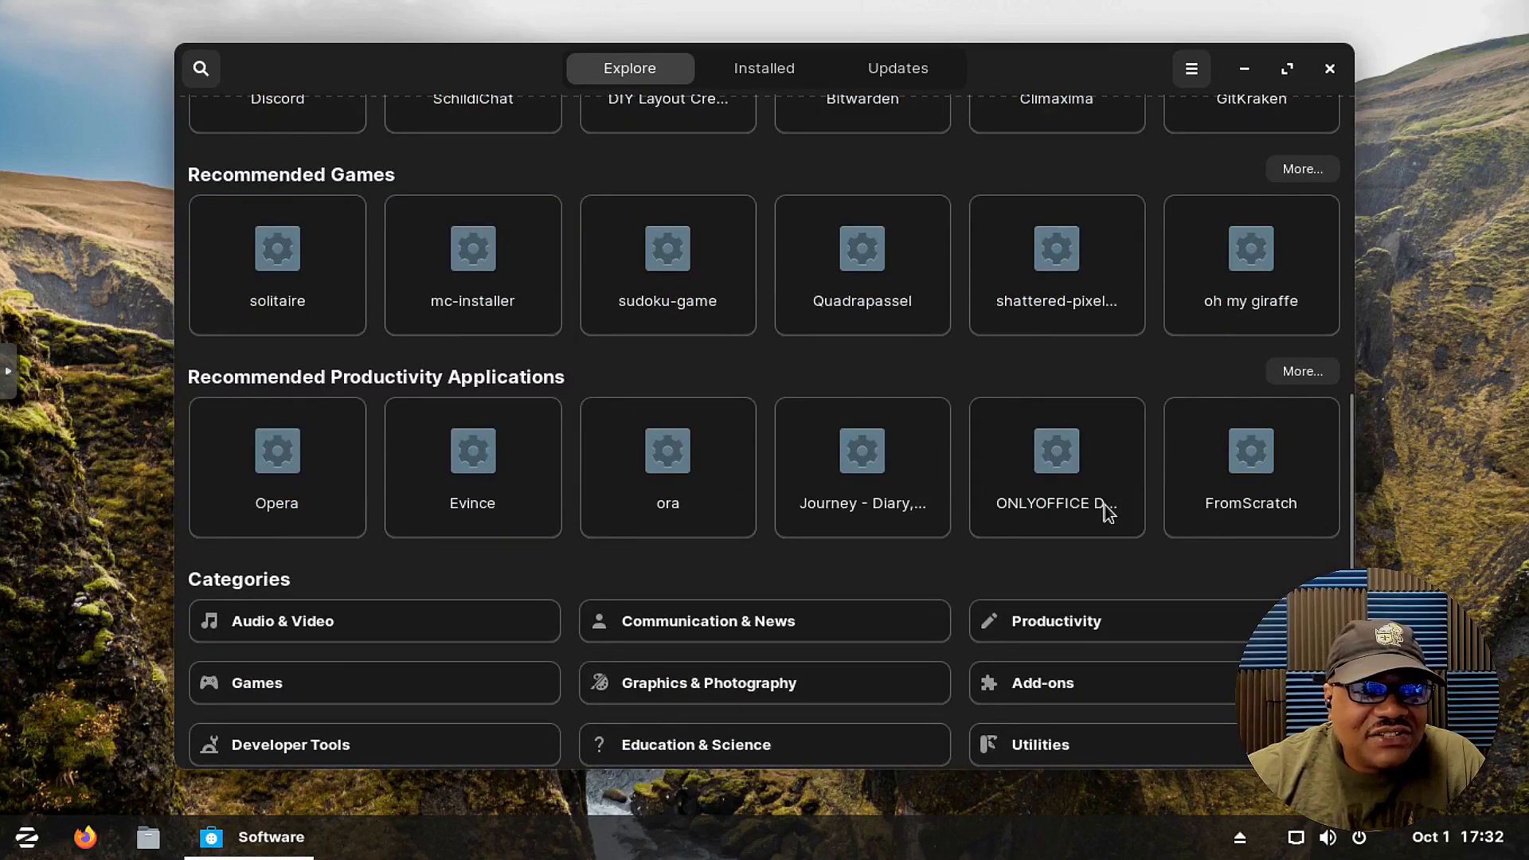
{"action": "scroll", "coordinate": [1105, 511], "scroll_direction": "up", "scroll_amount": 5}
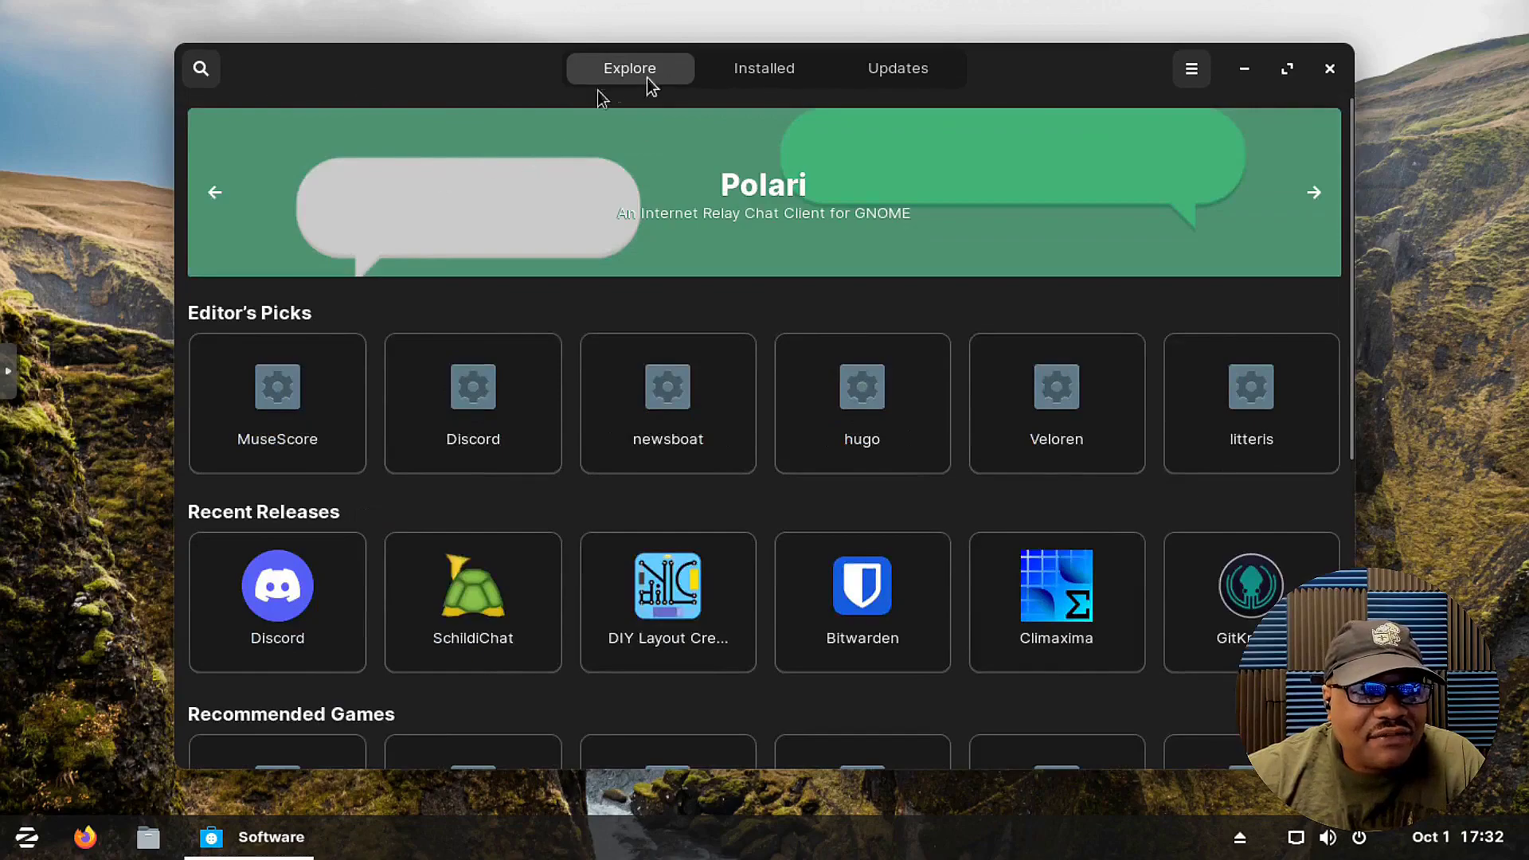
{"action": "left_click", "coordinate": [1188, 72]}
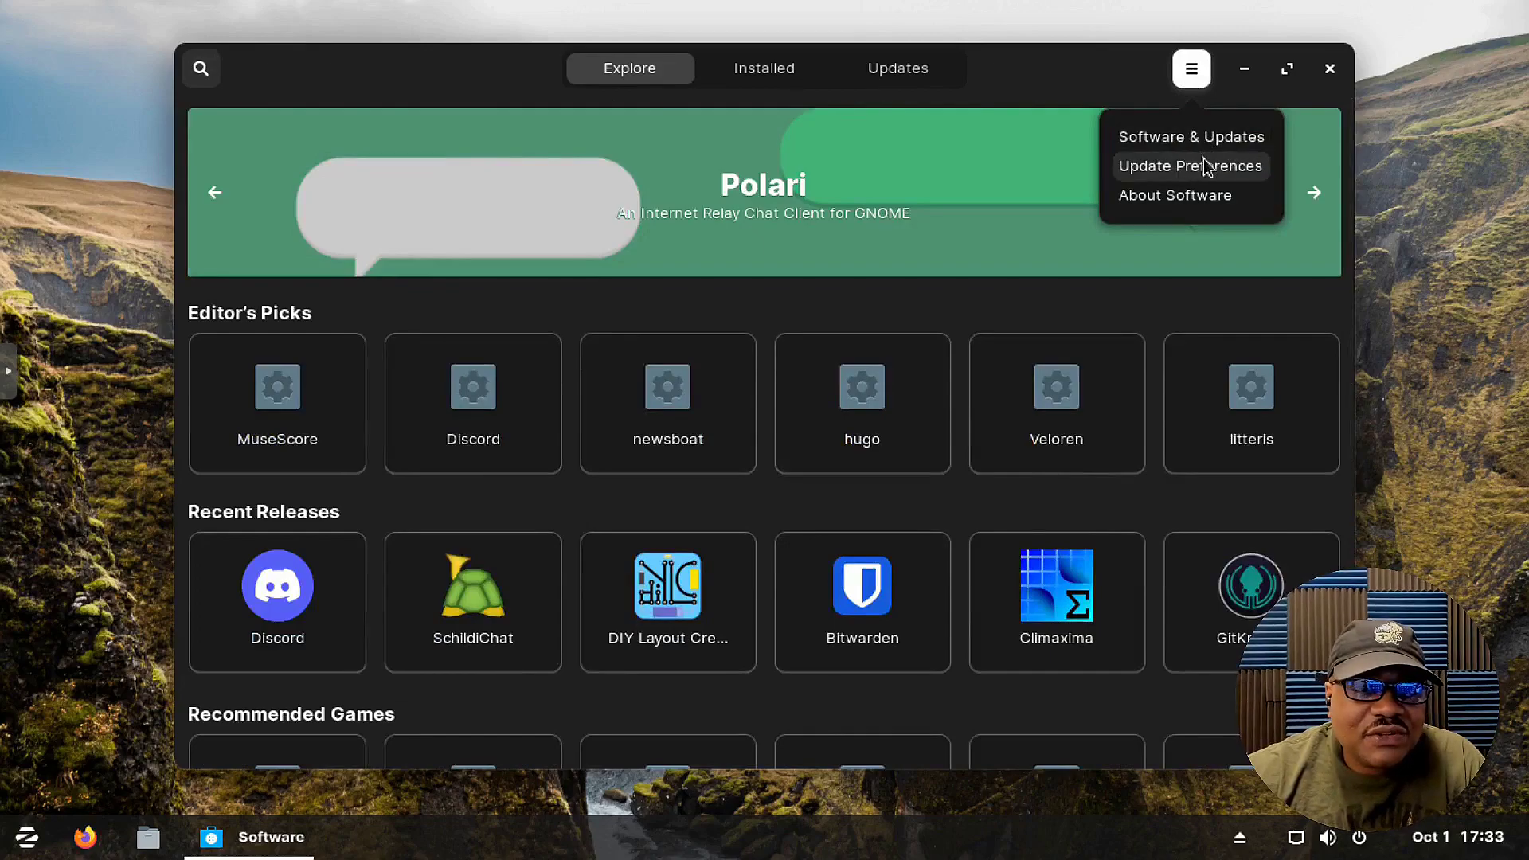
{"action": "left_click", "coordinate": [1183, 199]}
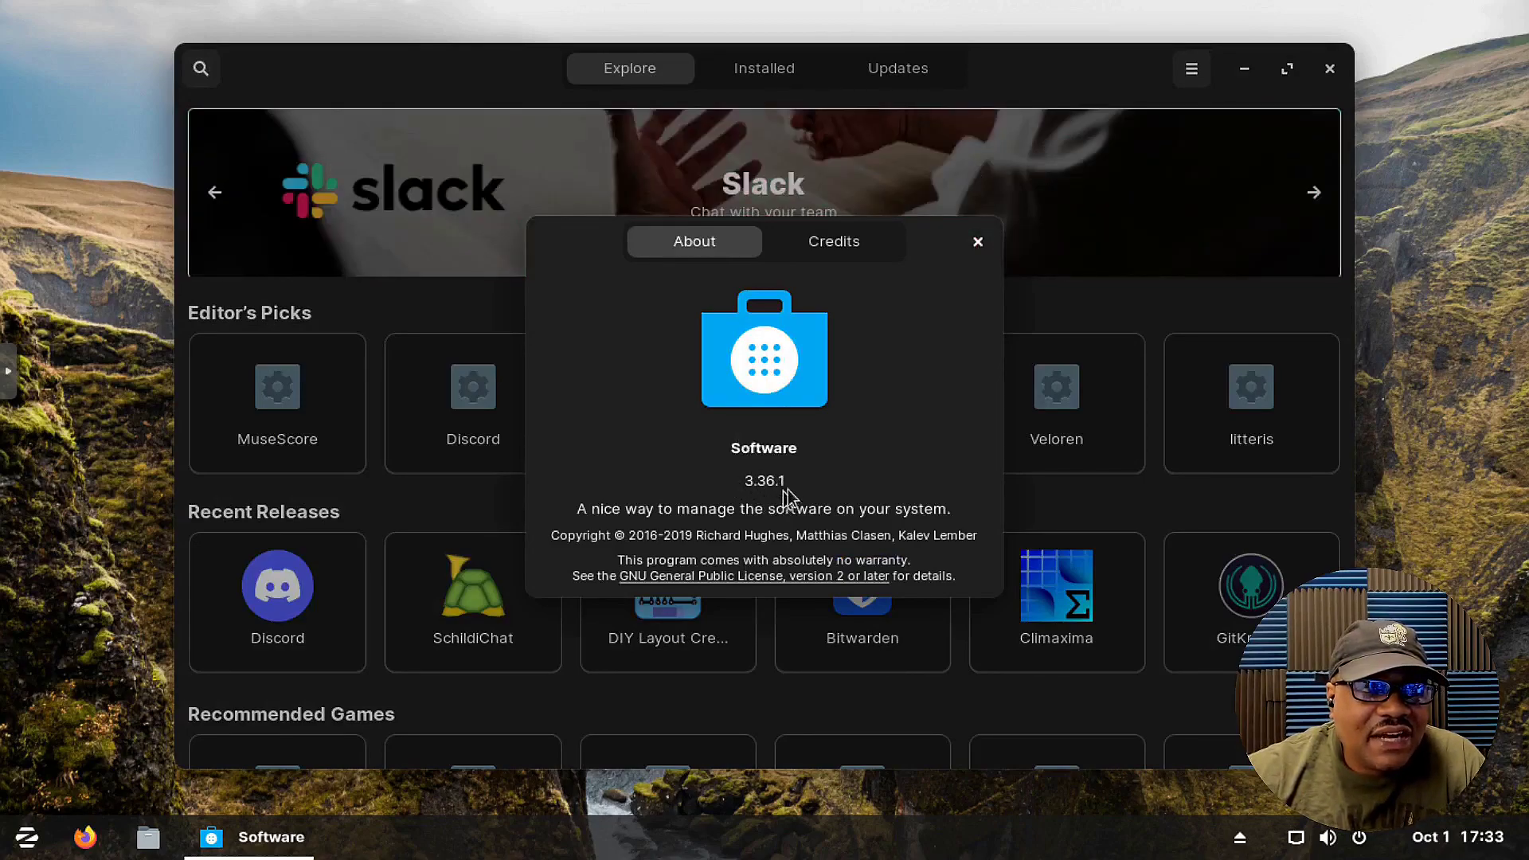
{"action": "left_click", "coordinate": [979, 245]}
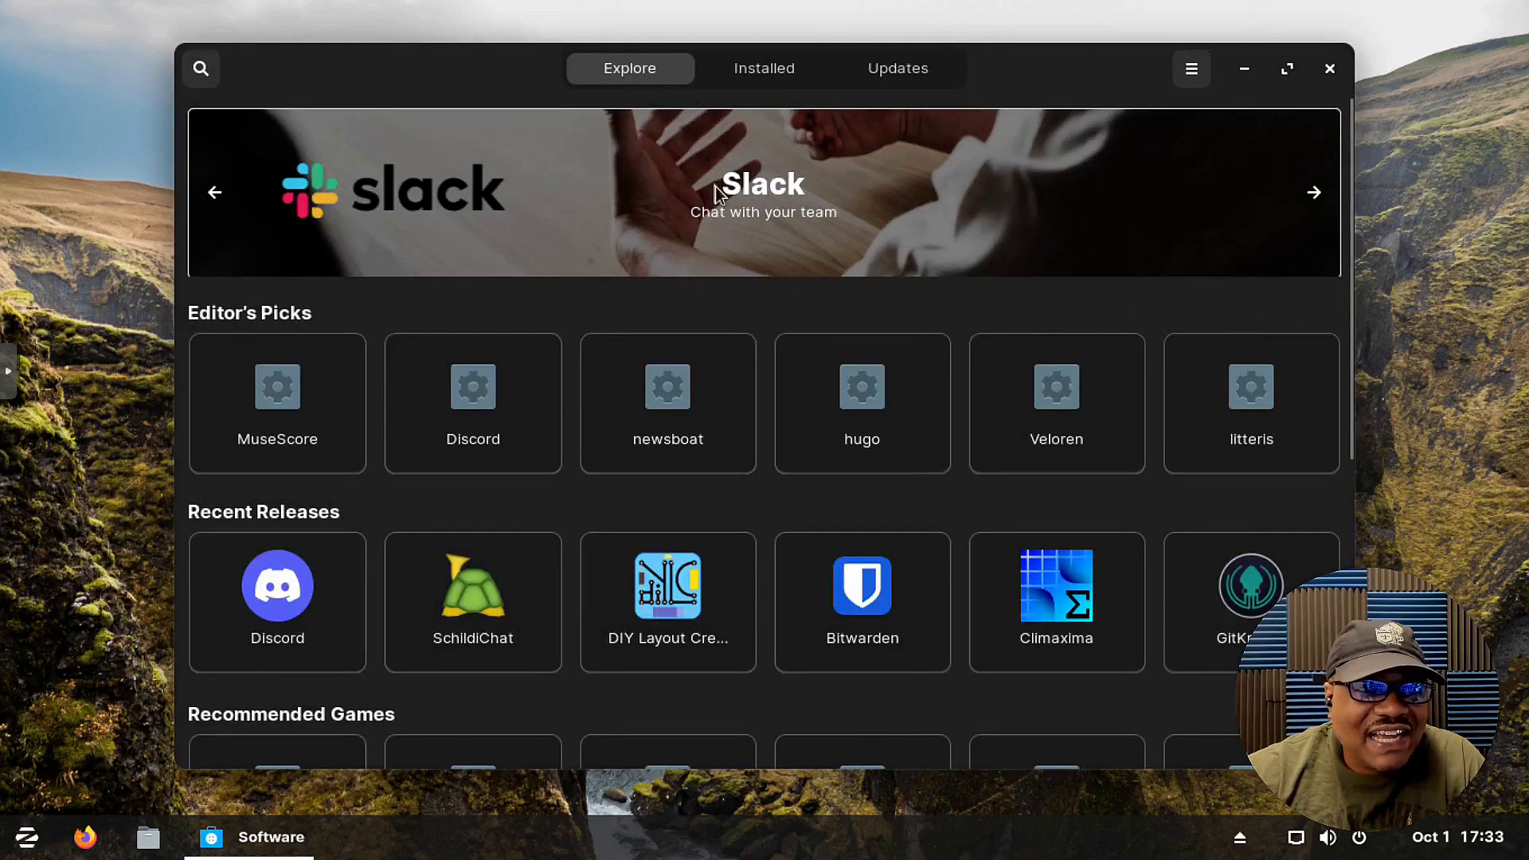
{"action": "left_click", "coordinate": [1201, 75]}
{"action": "left_click", "coordinate": [1195, 76]}
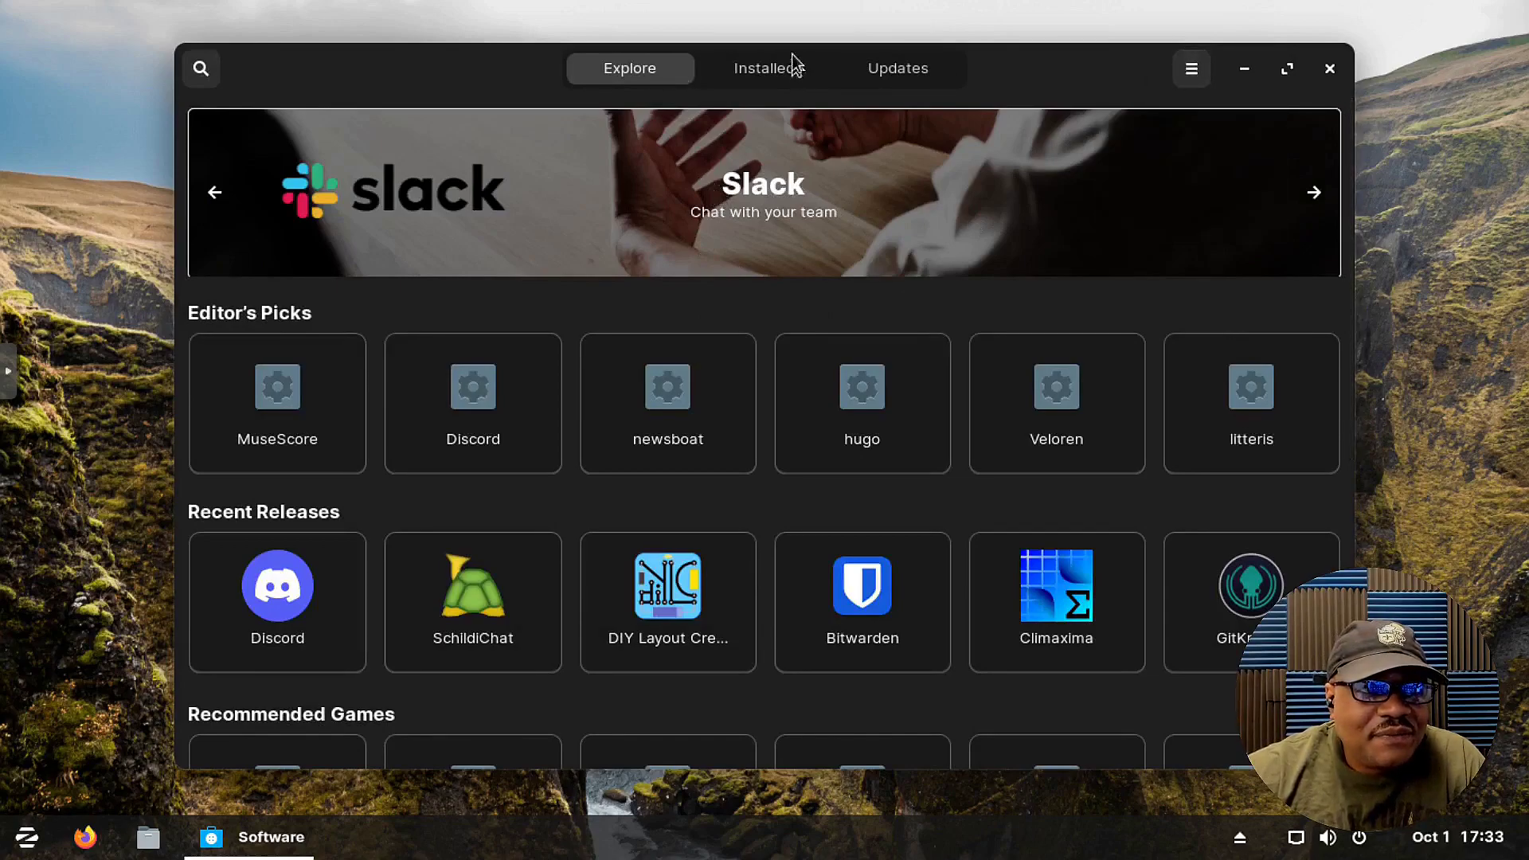
- Review the installed applications and available updates in the Software store, return to the Explore page, and close the store
{"action": "left_click", "coordinate": [769, 76]}
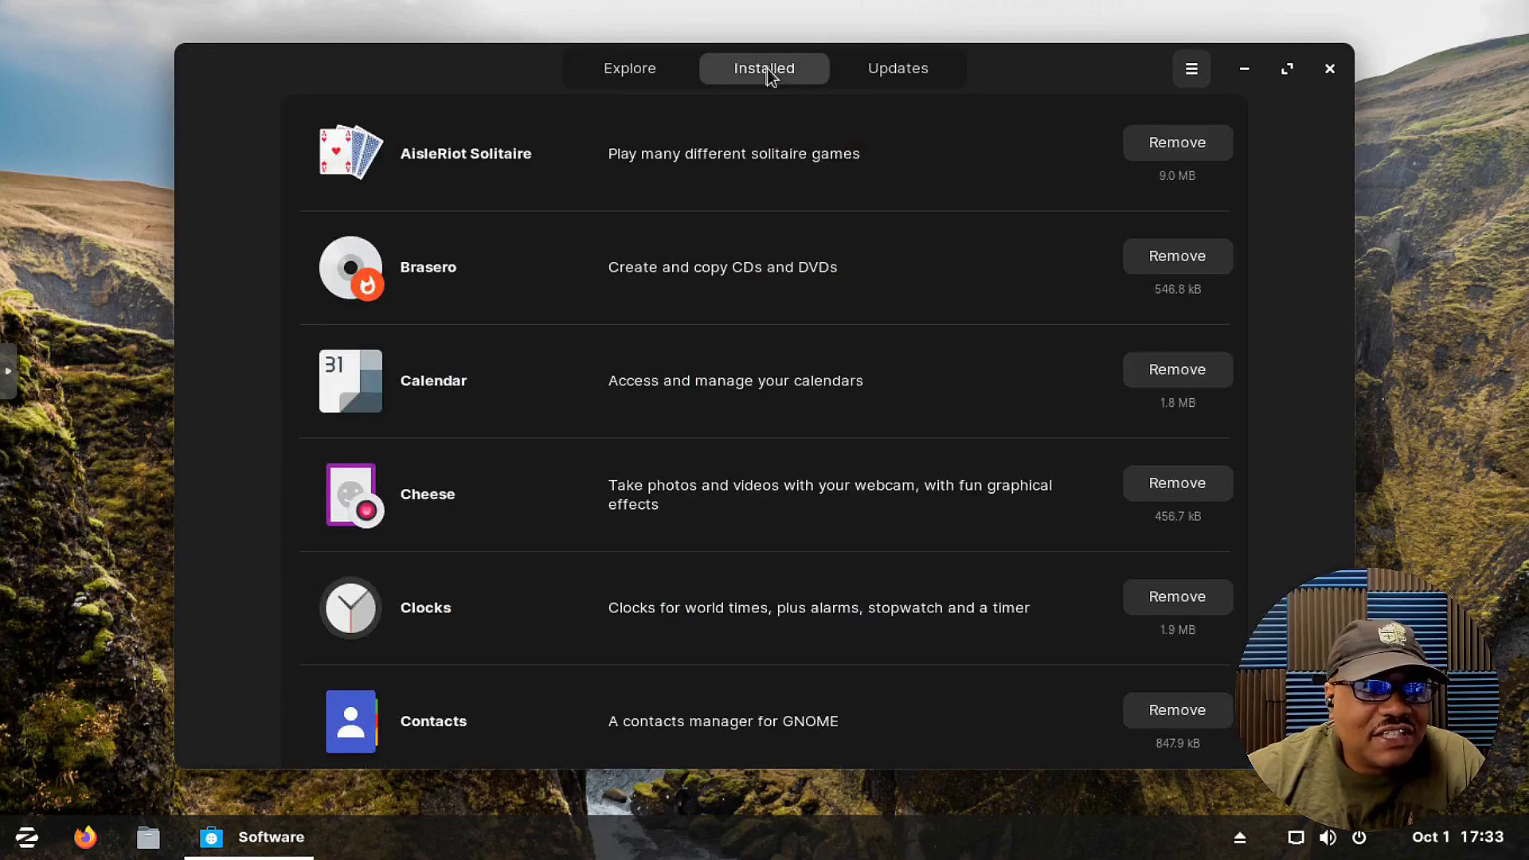
{"action": "left_click", "coordinate": [931, 78]}
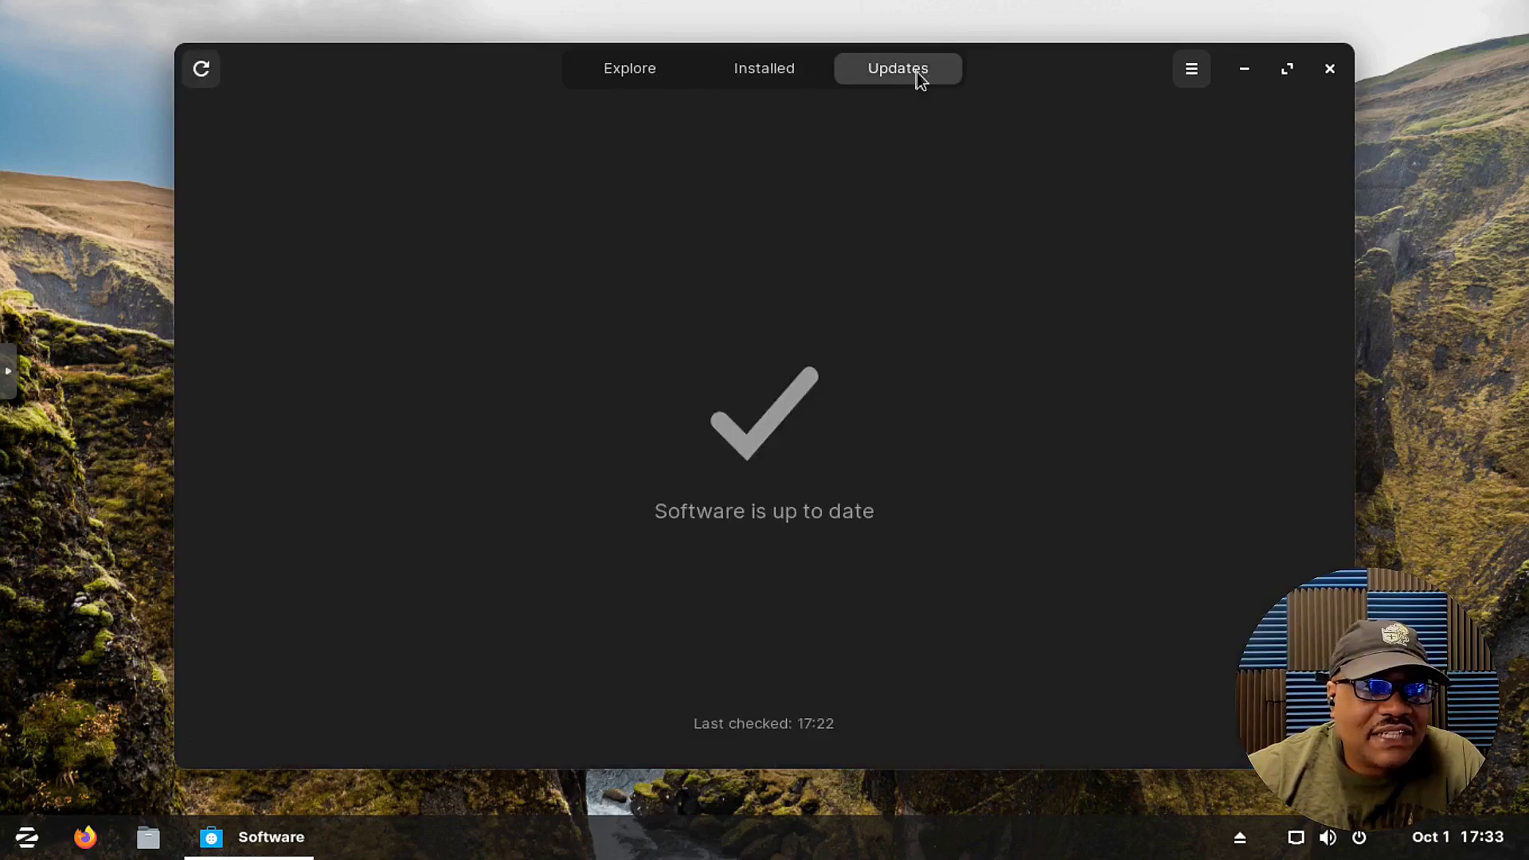
{"action": "left_click", "coordinate": [634, 72]}
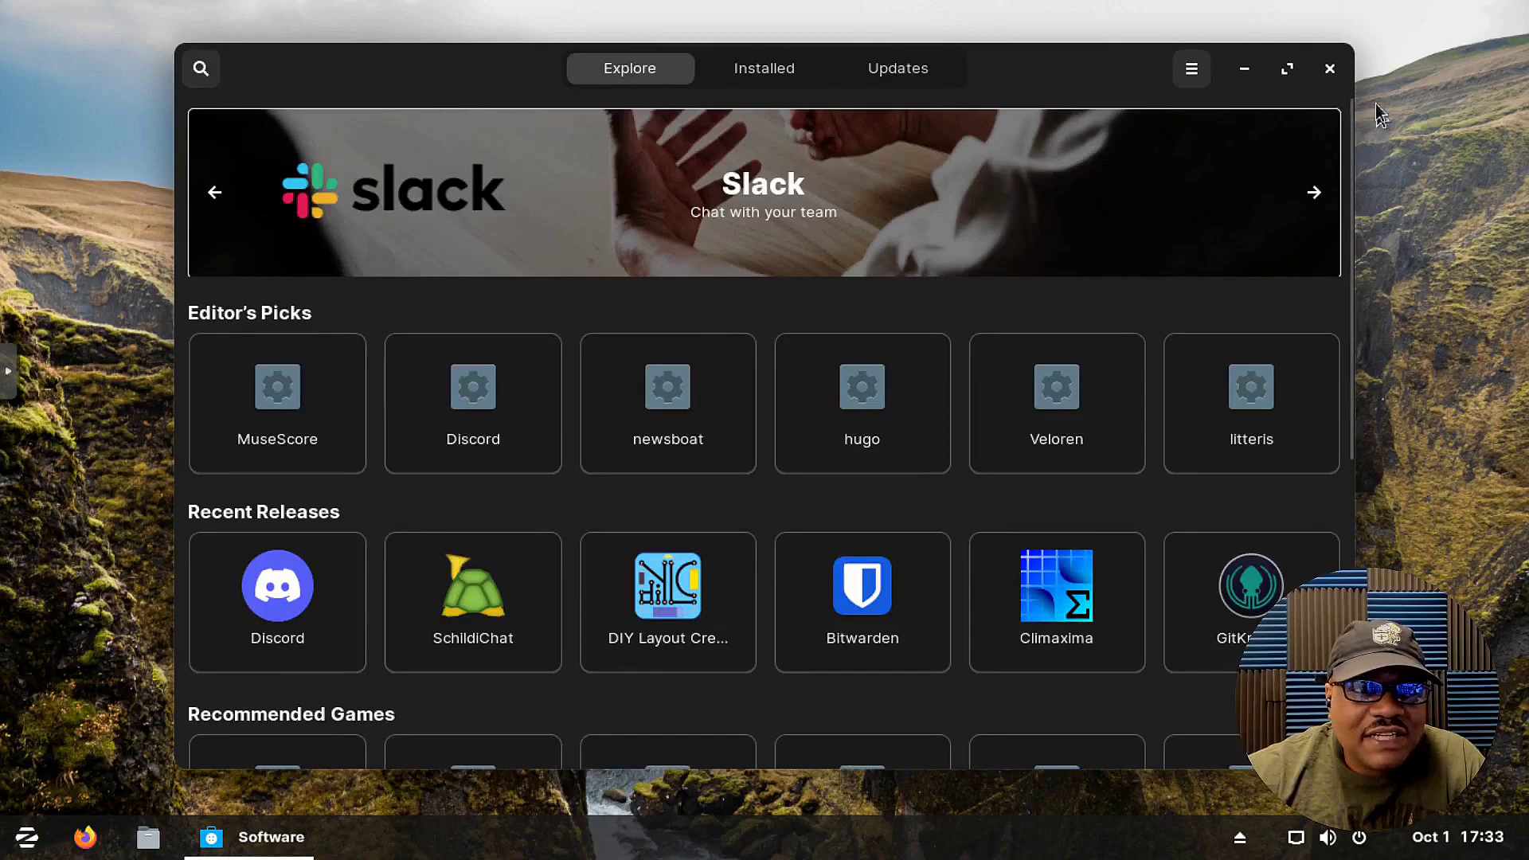
{"action": "left_click", "coordinate": [1329, 70]}
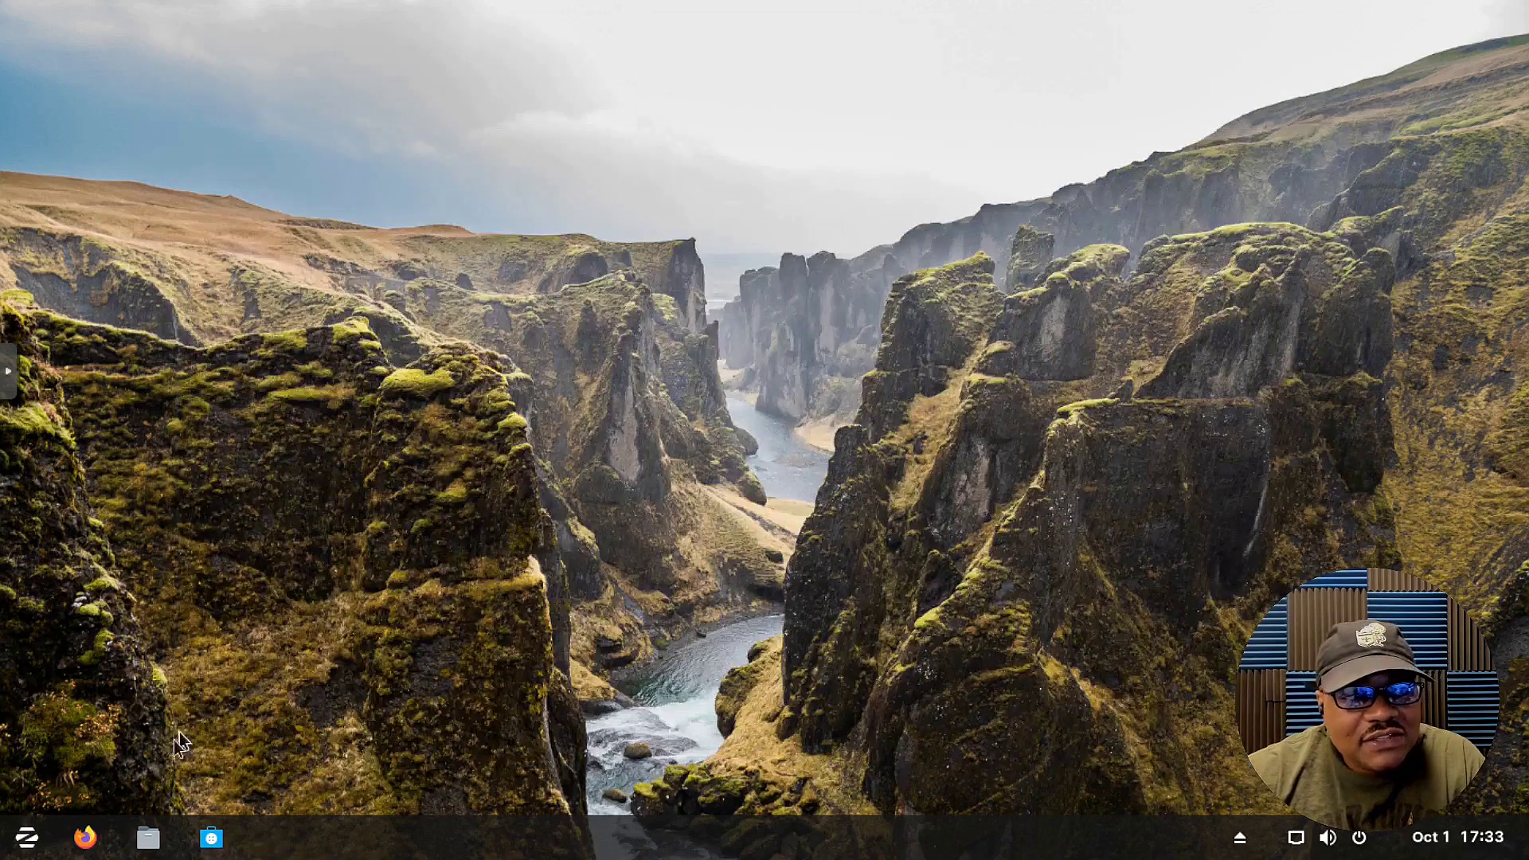
- Check the version and credits of the Files file manager from the home folder, and close it
{"action": "left_click", "coordinate": [147, 840]}
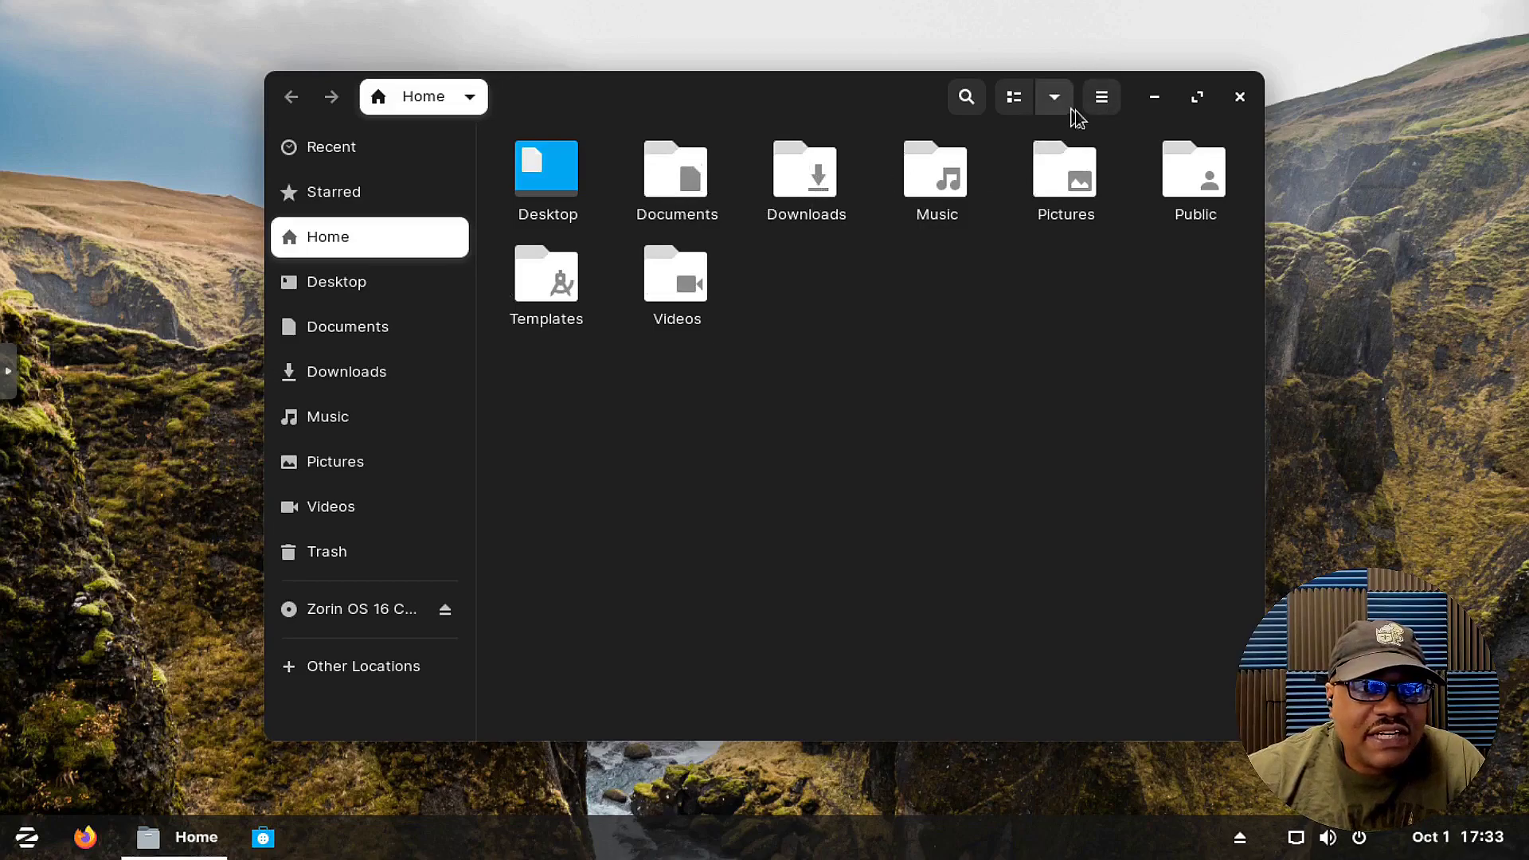
{"action": "left_click", "coordinate": [1100, 98]}
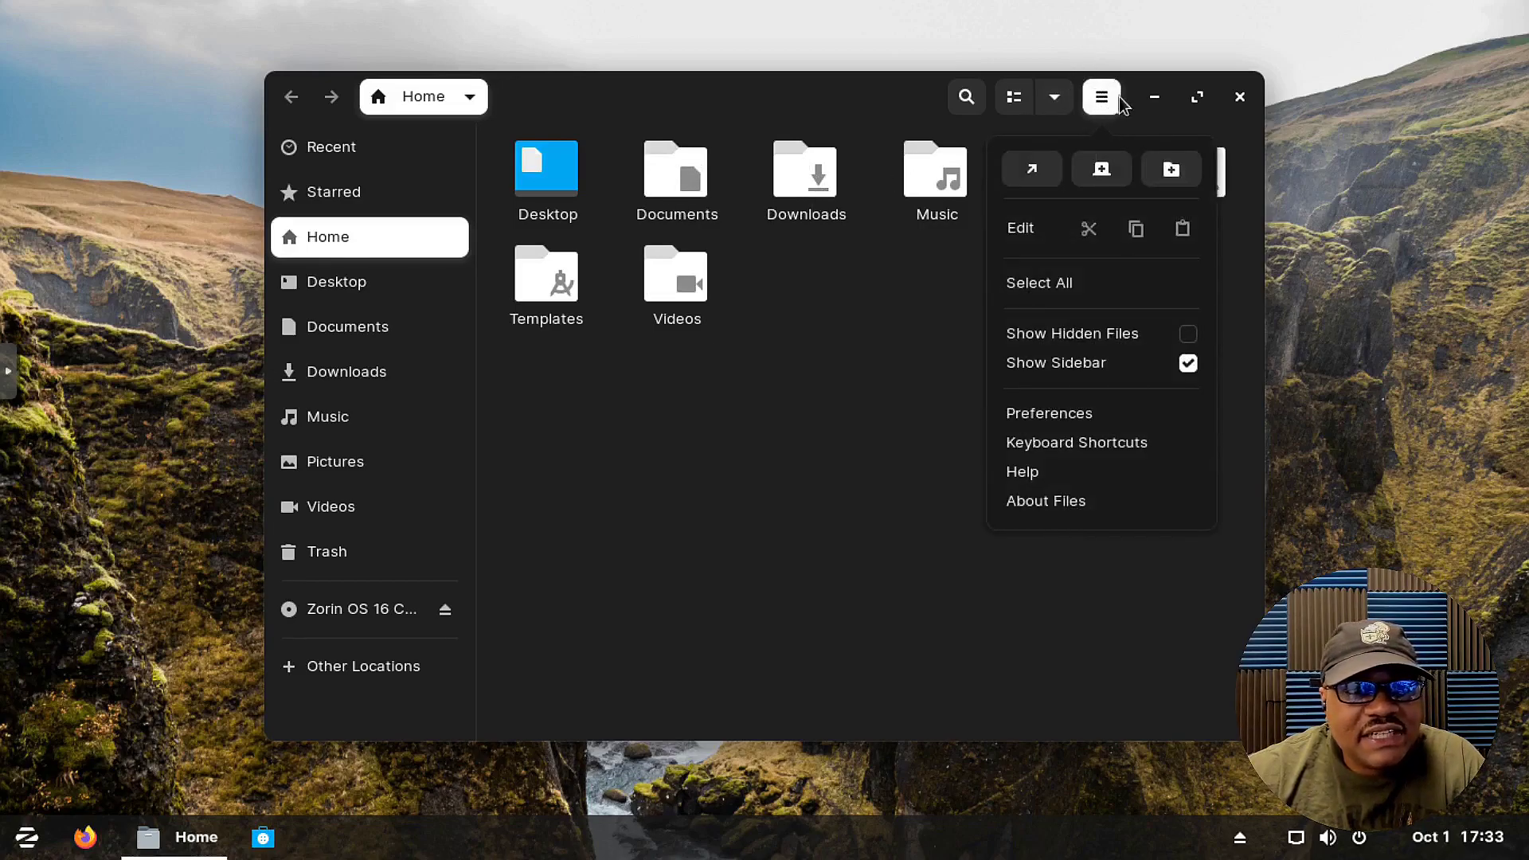
{"action": "left_click", "coordinate": [1051, 501]}
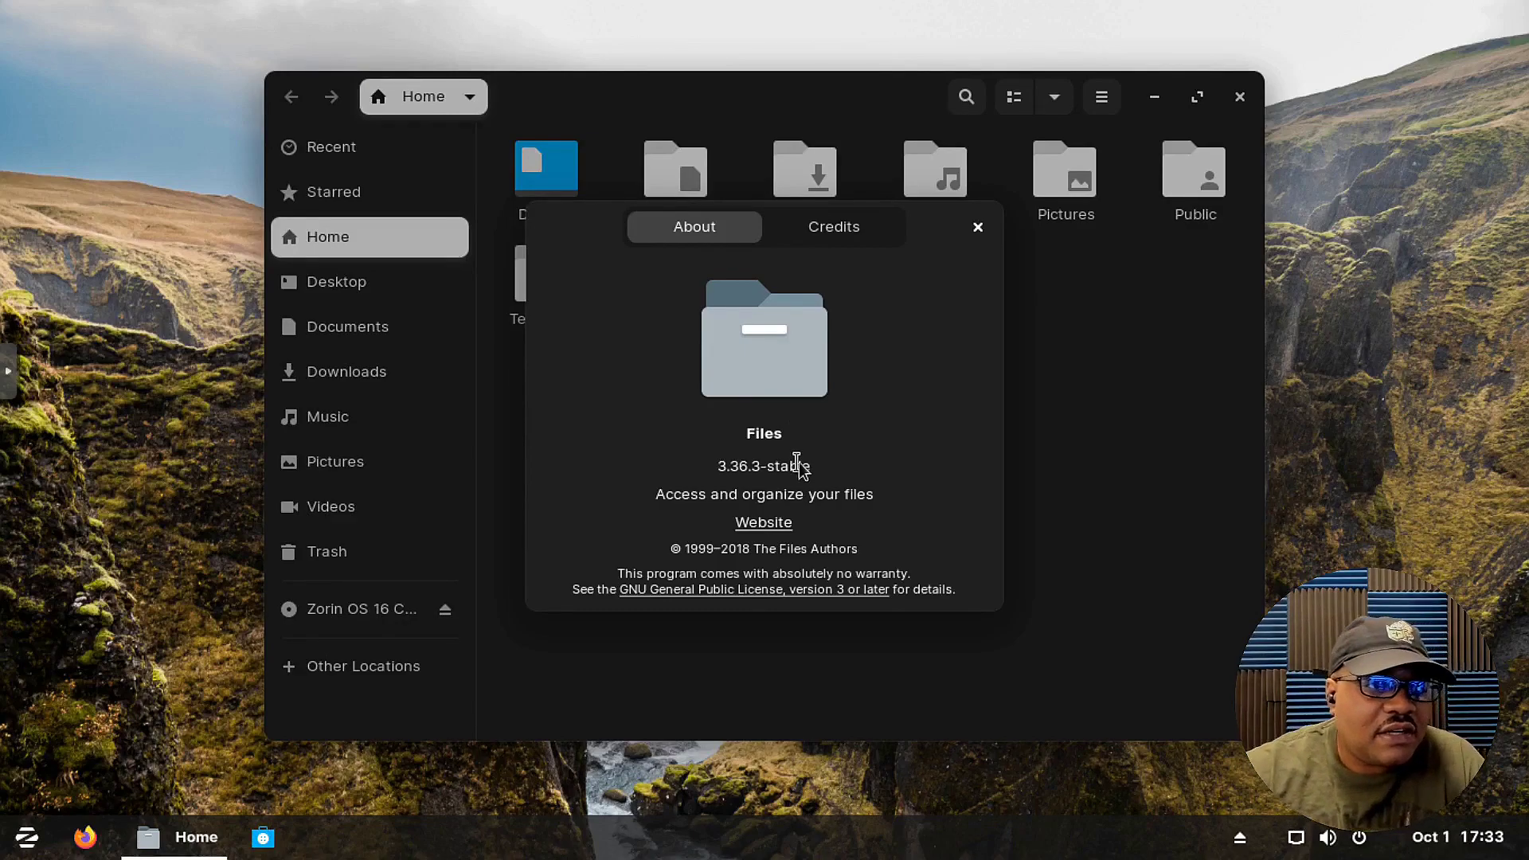
{"action": "left_click", "coordinate": [840, 231]}
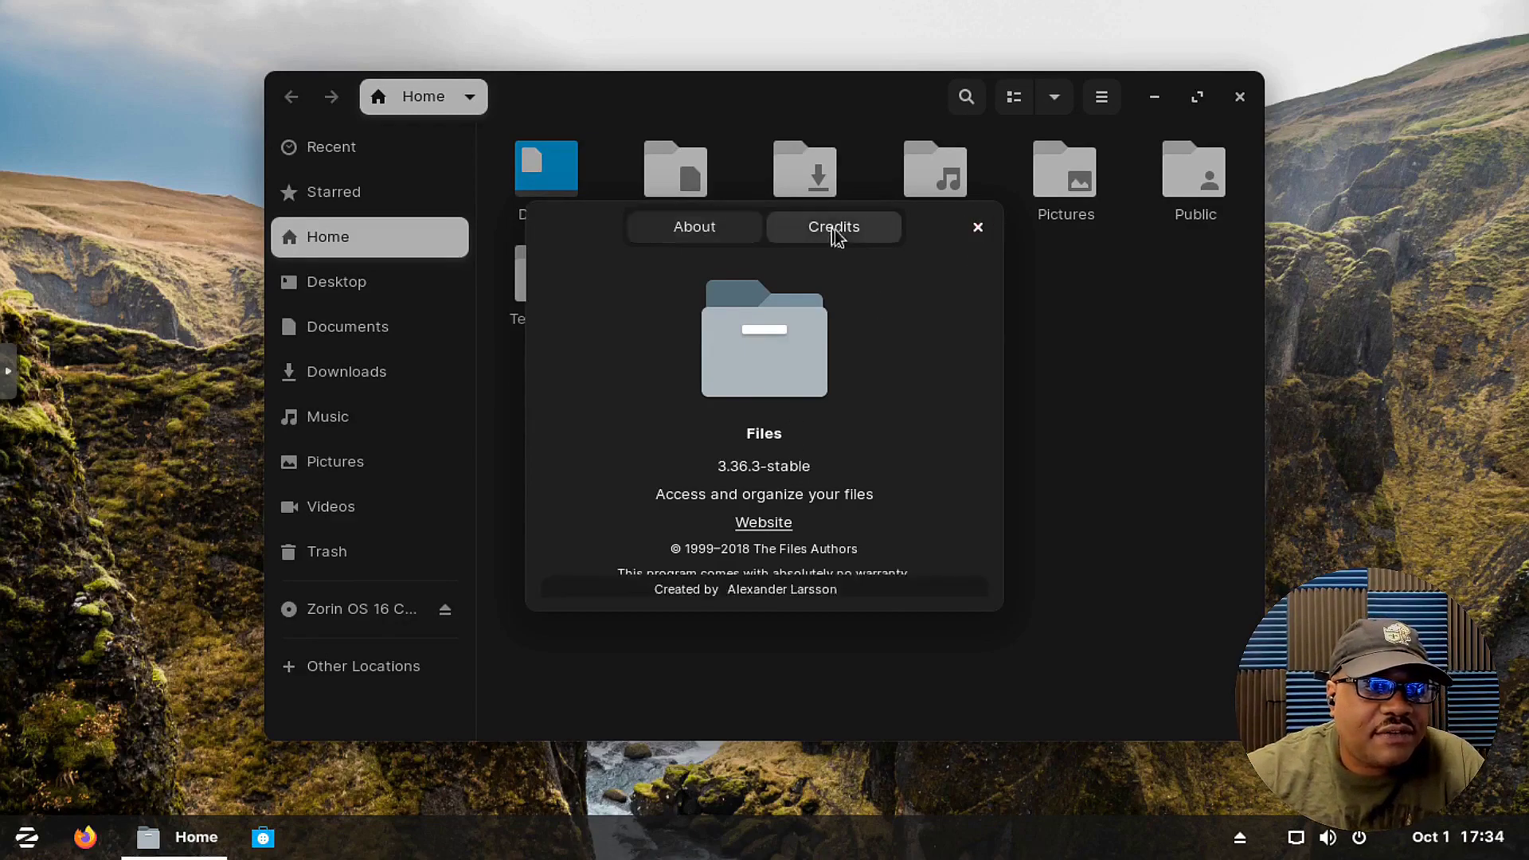
{"action": "left_click", "coordinate": [978, 227]}
{"action": "left_click", "coordinate": [1239, 96]}
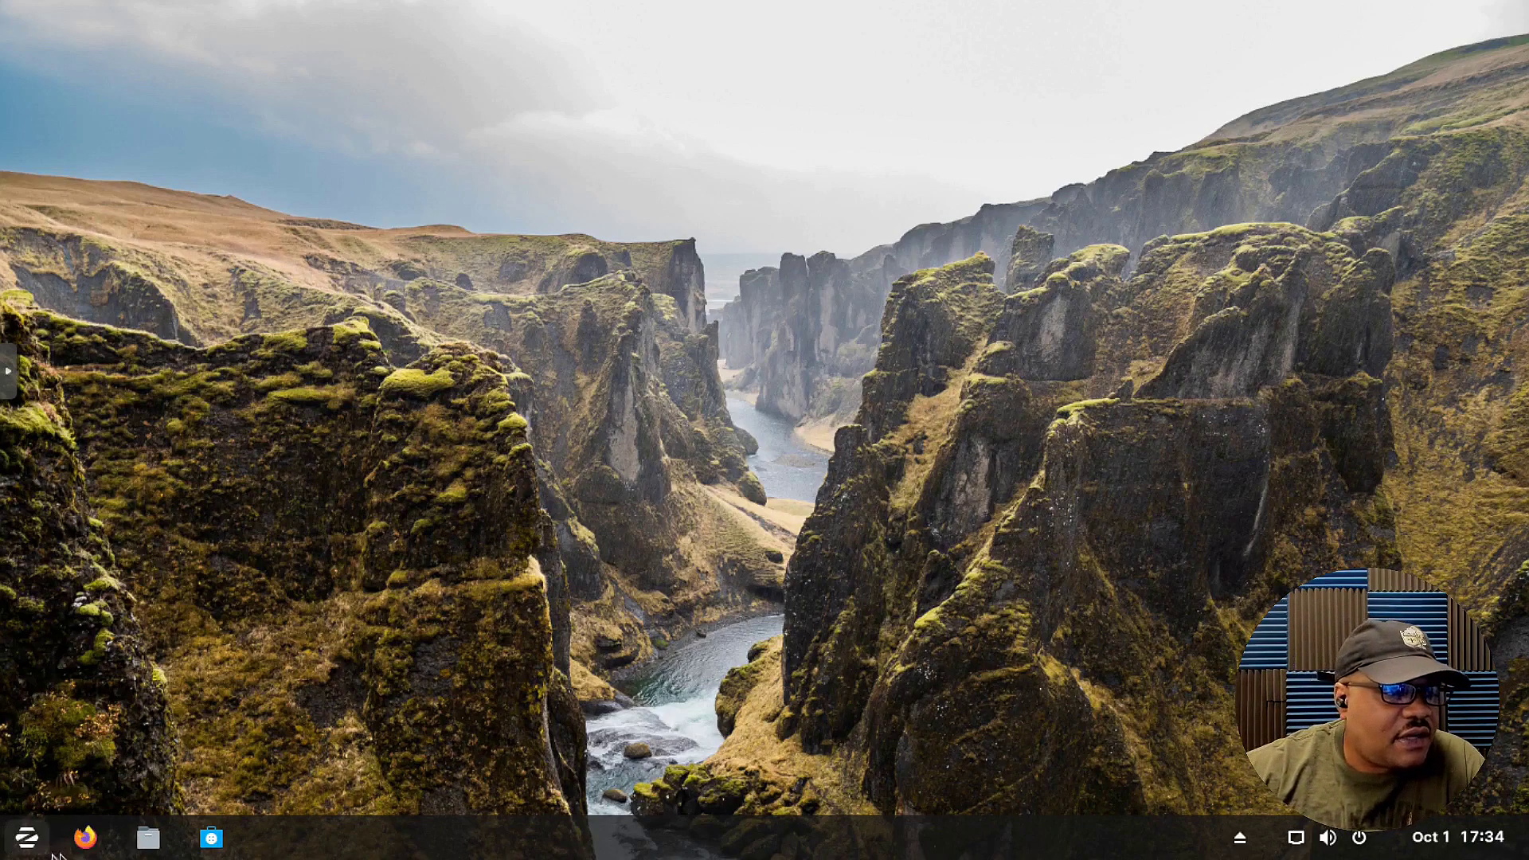
- Launch Firefox, check its version in the About Mozilla Firefox window, and close the browser
{"action": "left_click", "coordinate": [86, 840]}
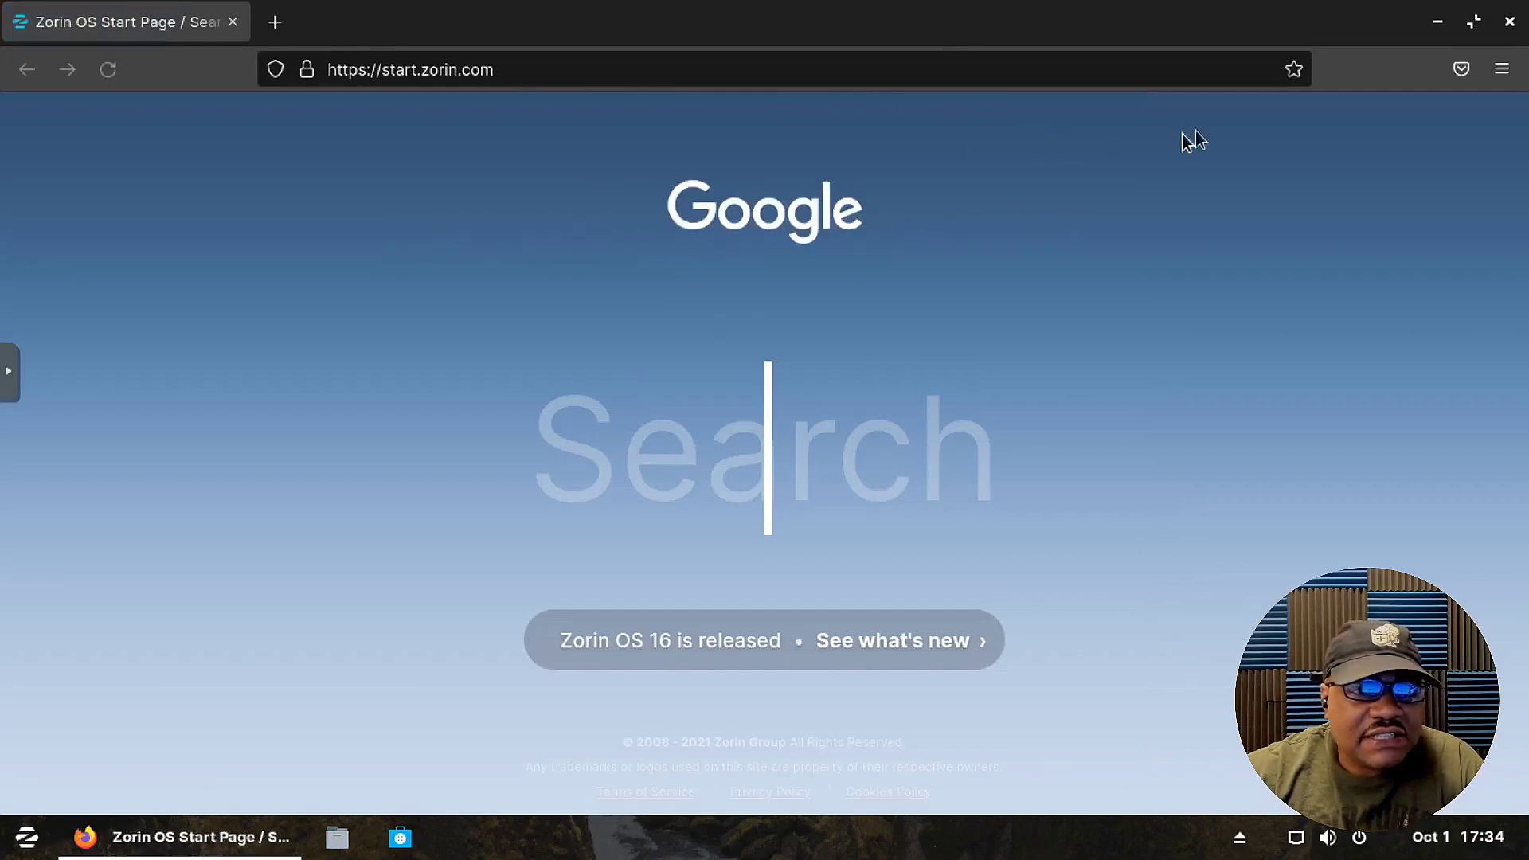
{"action": "left_click", "coordinate": [1507, 74]}
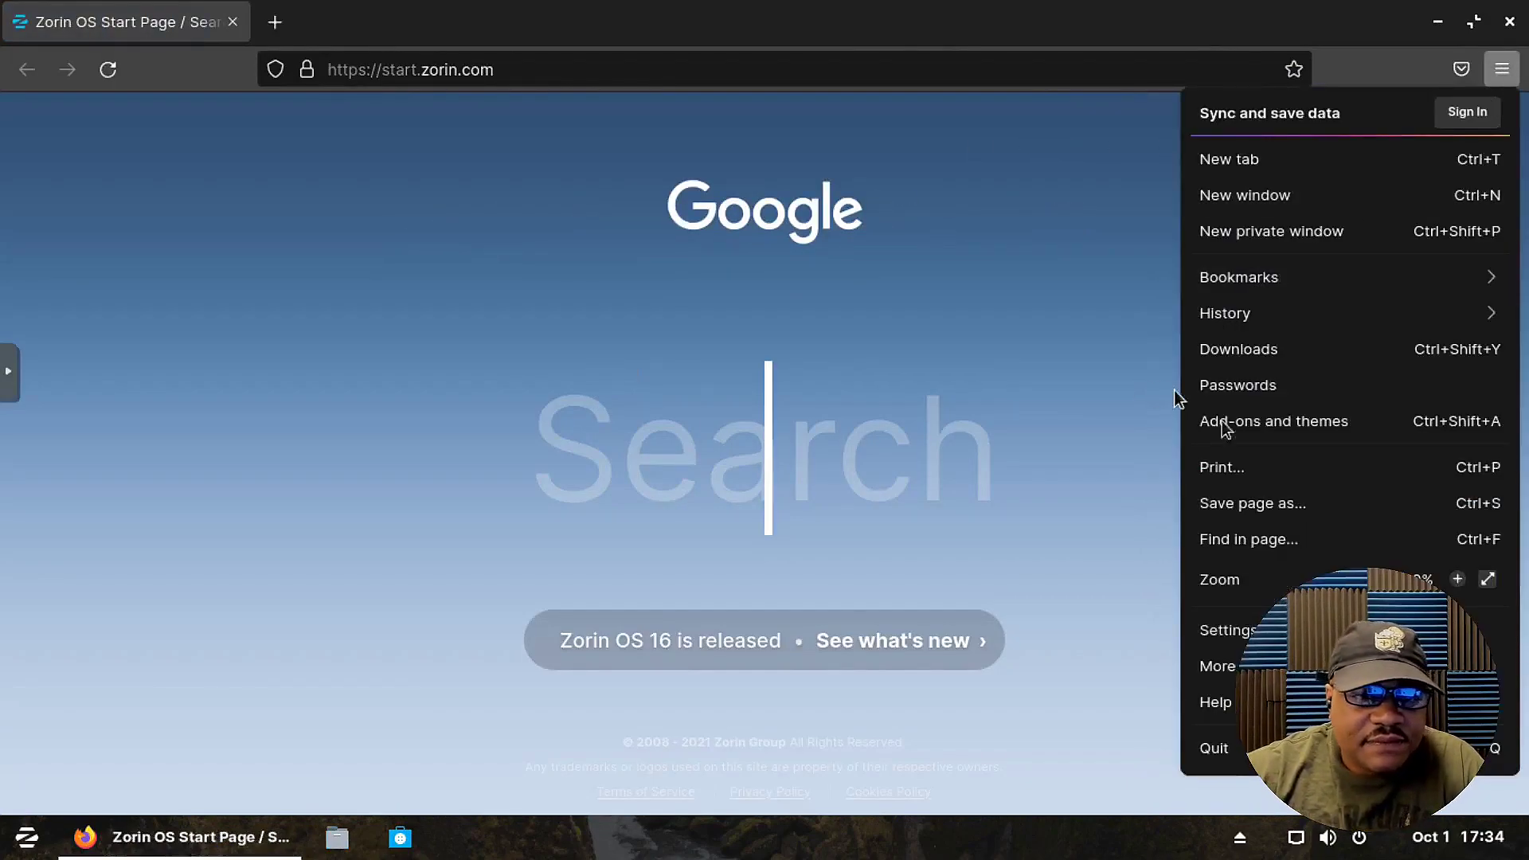
{"action": "left_click", "coordinate": [1290, 702]}
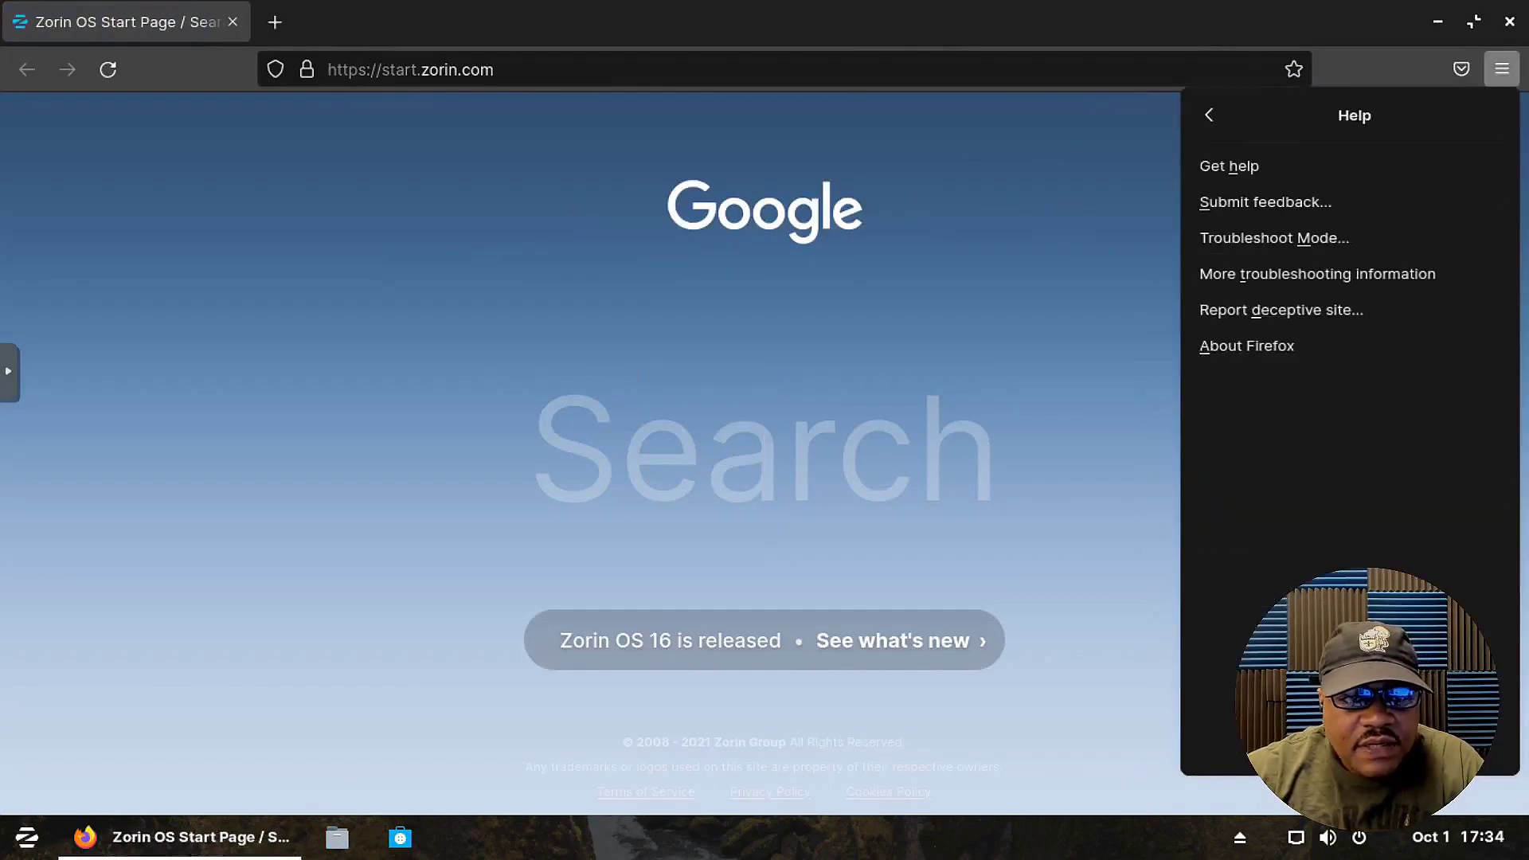
{"action": "left_click", "coordinate": [1290, 347]}
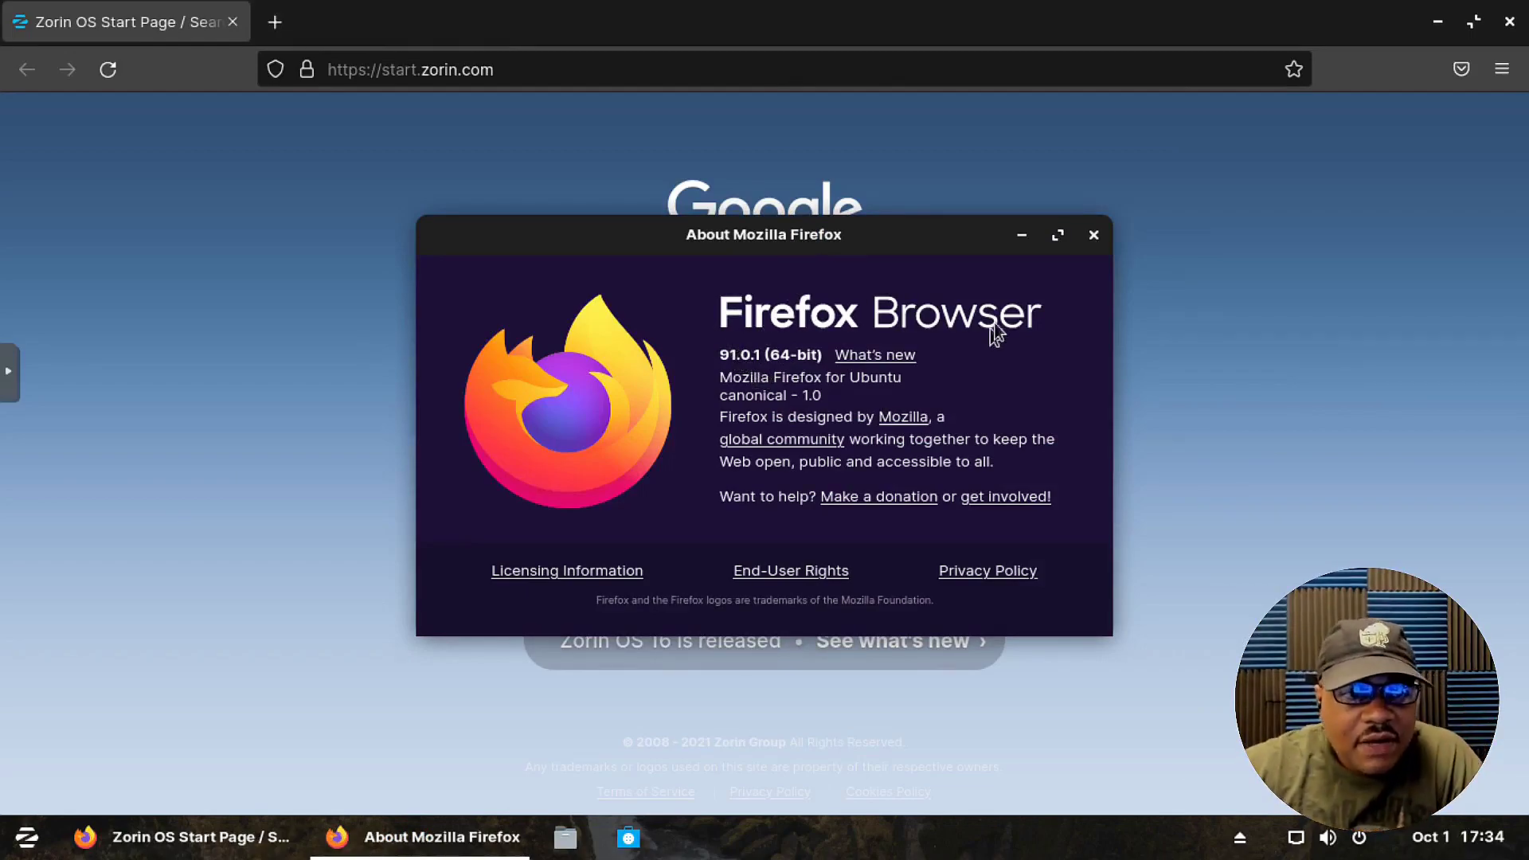
{"action": "left_click", "coordinate": [1094, 235]}
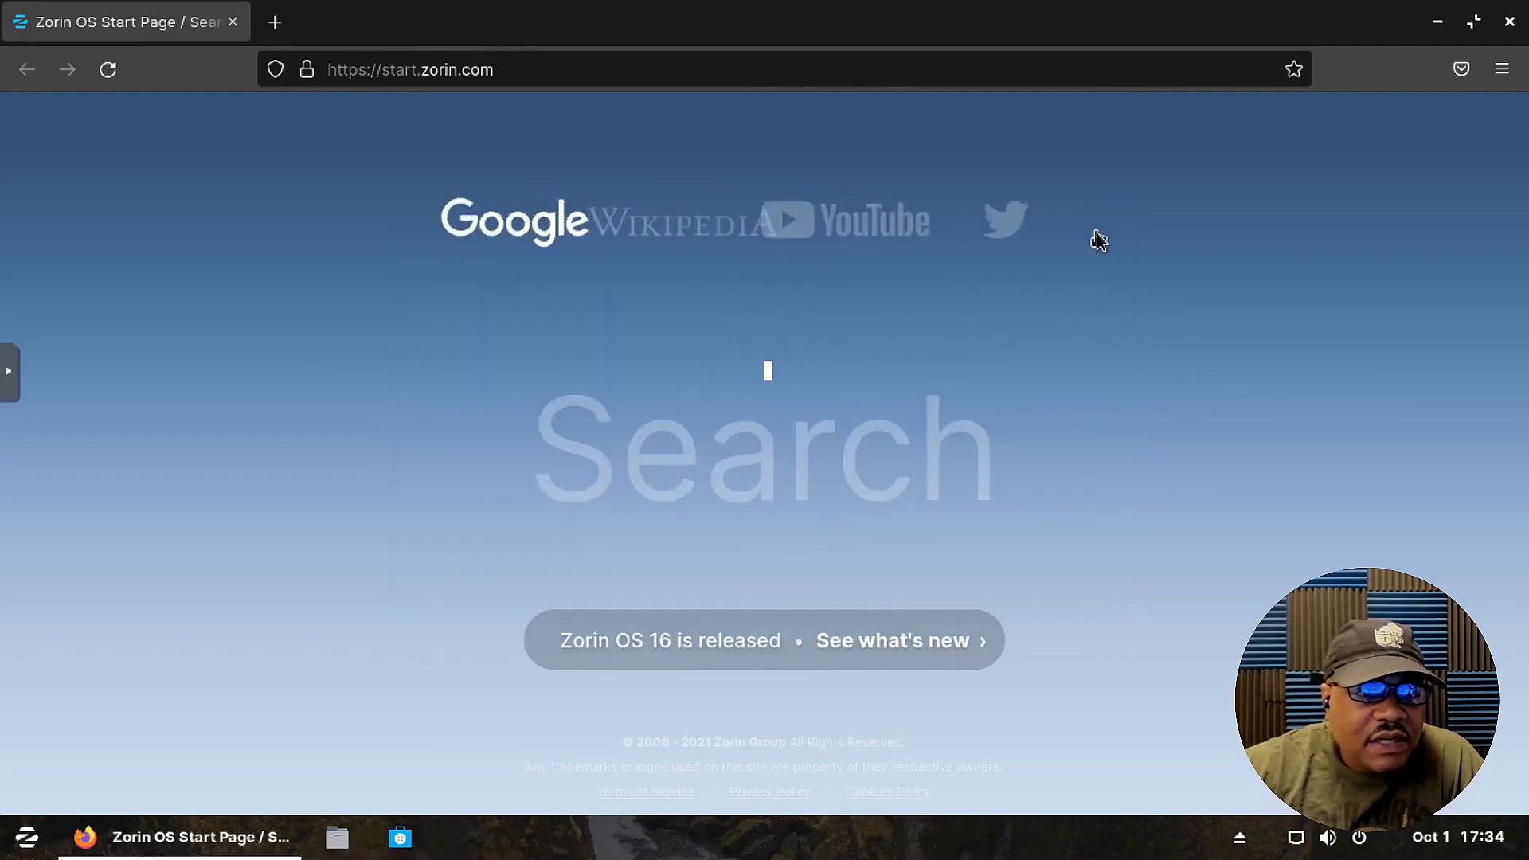
{"action": "left_click", "coordinate": [1511, 22]}
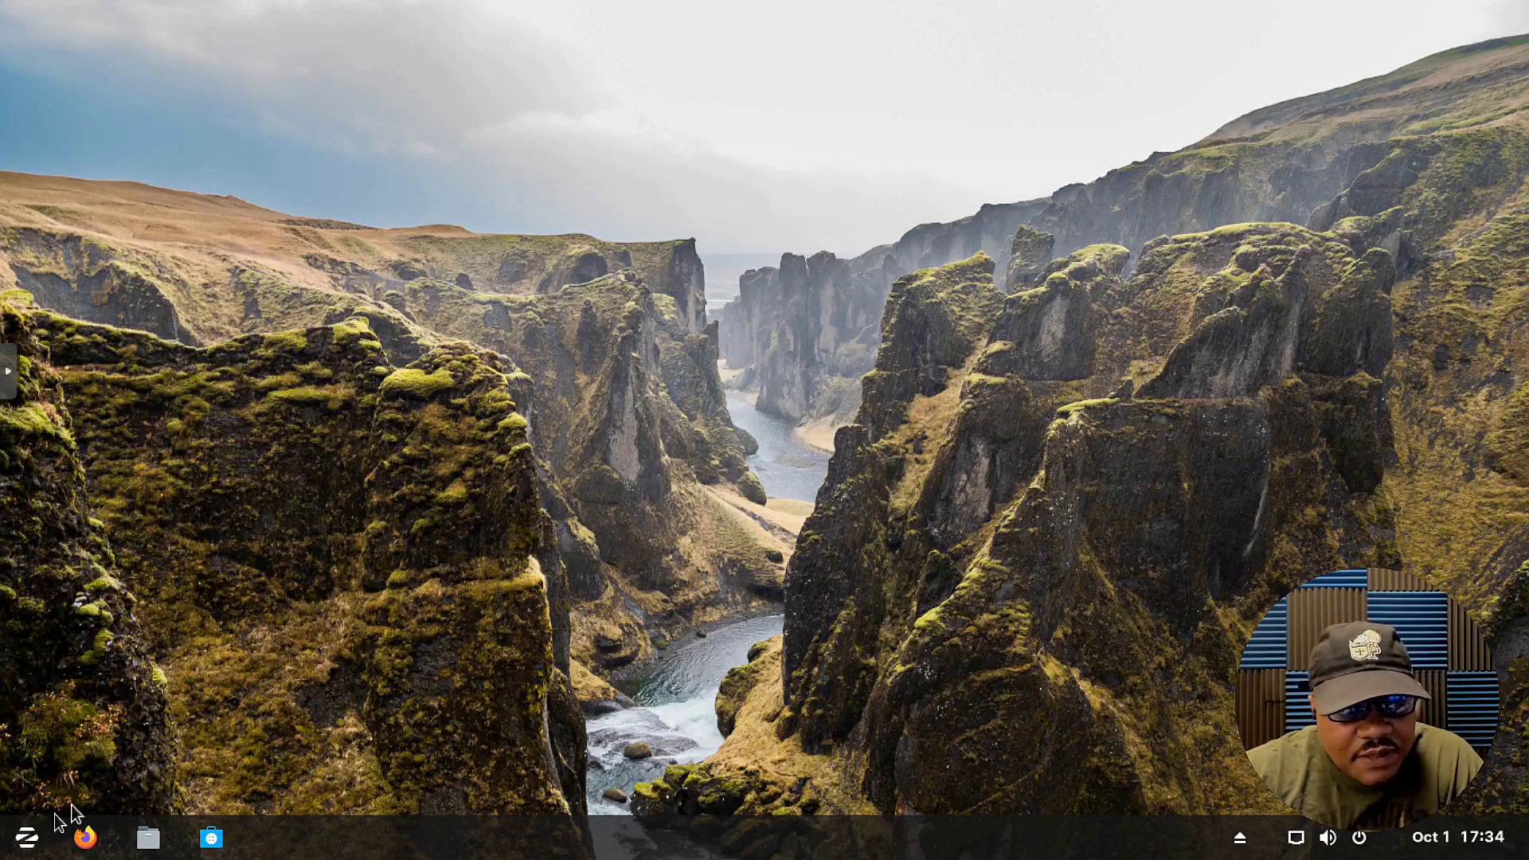
- View the Documents folder through the file manager and again through its Zorin menu shortcut, closing the window each time
{"action": "left_click", "coordinate": [28, 838]}
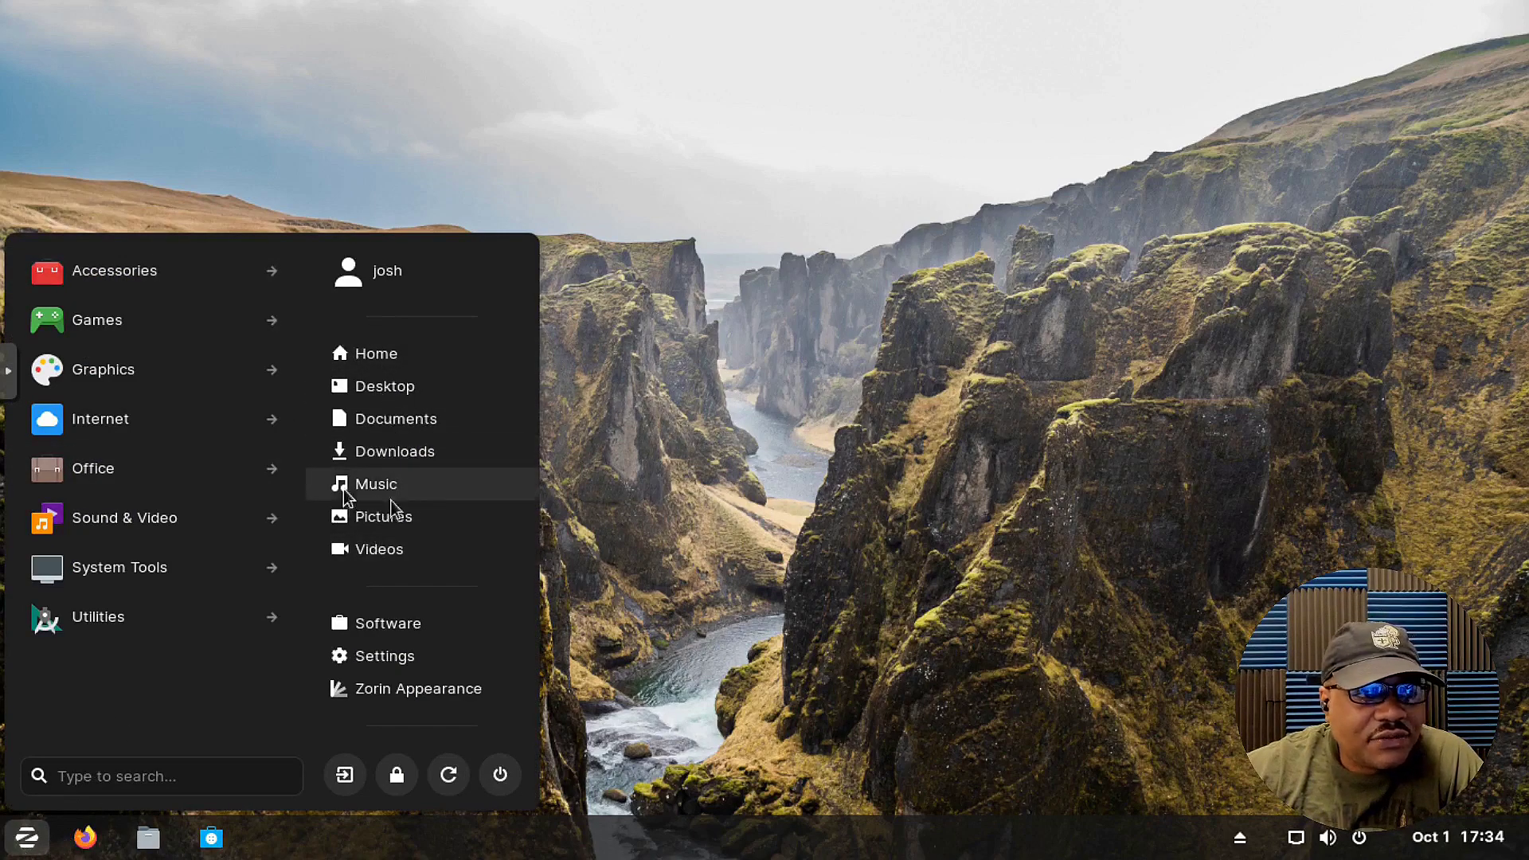
{"action": "left_click", "coordinate": [148, 846]}
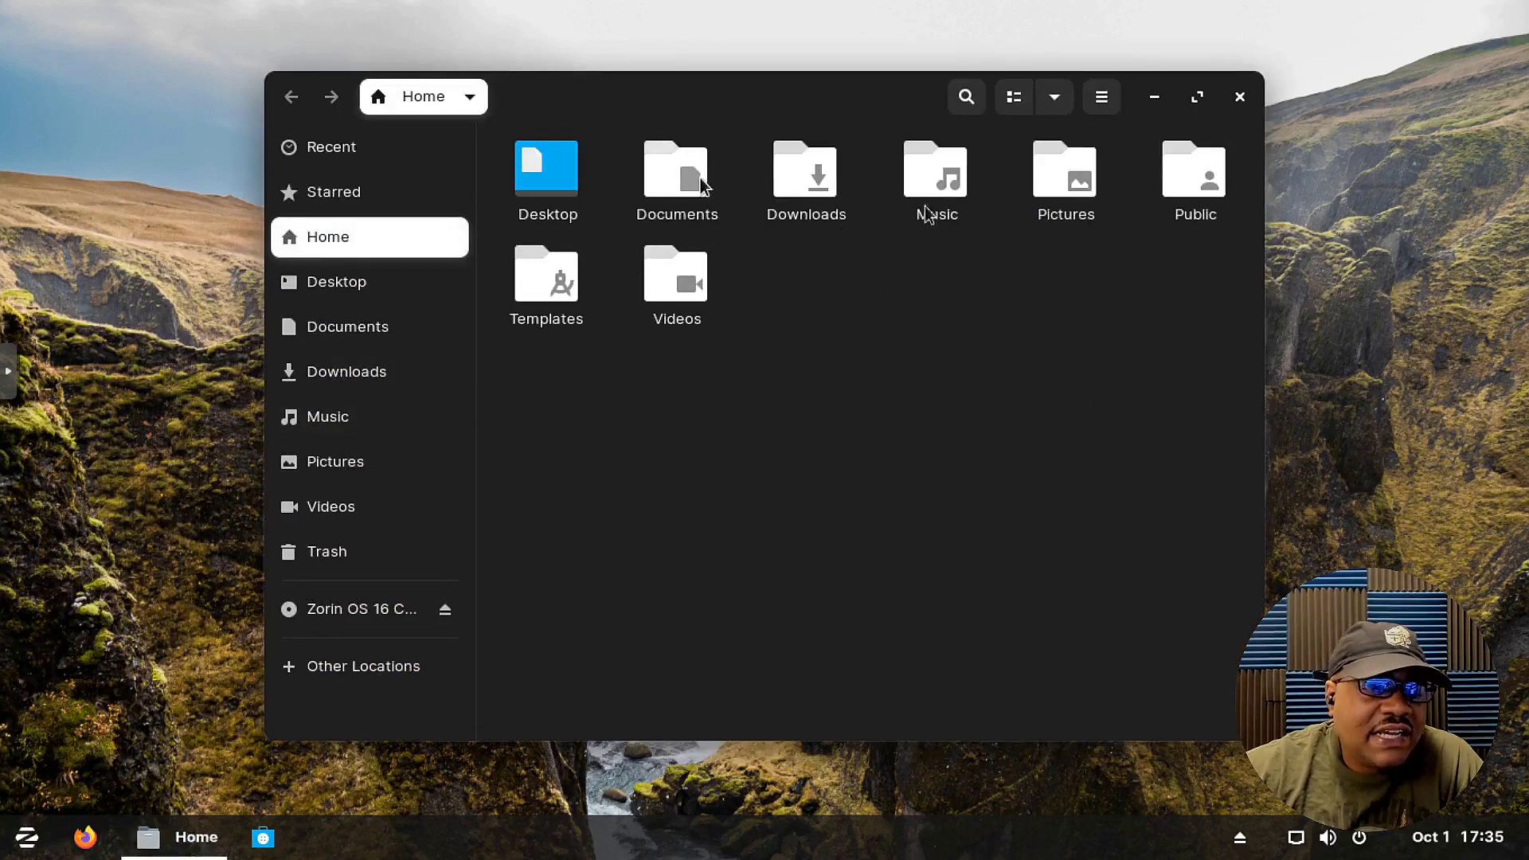
{"action": "double_click", "coordinate": [667, 185]}
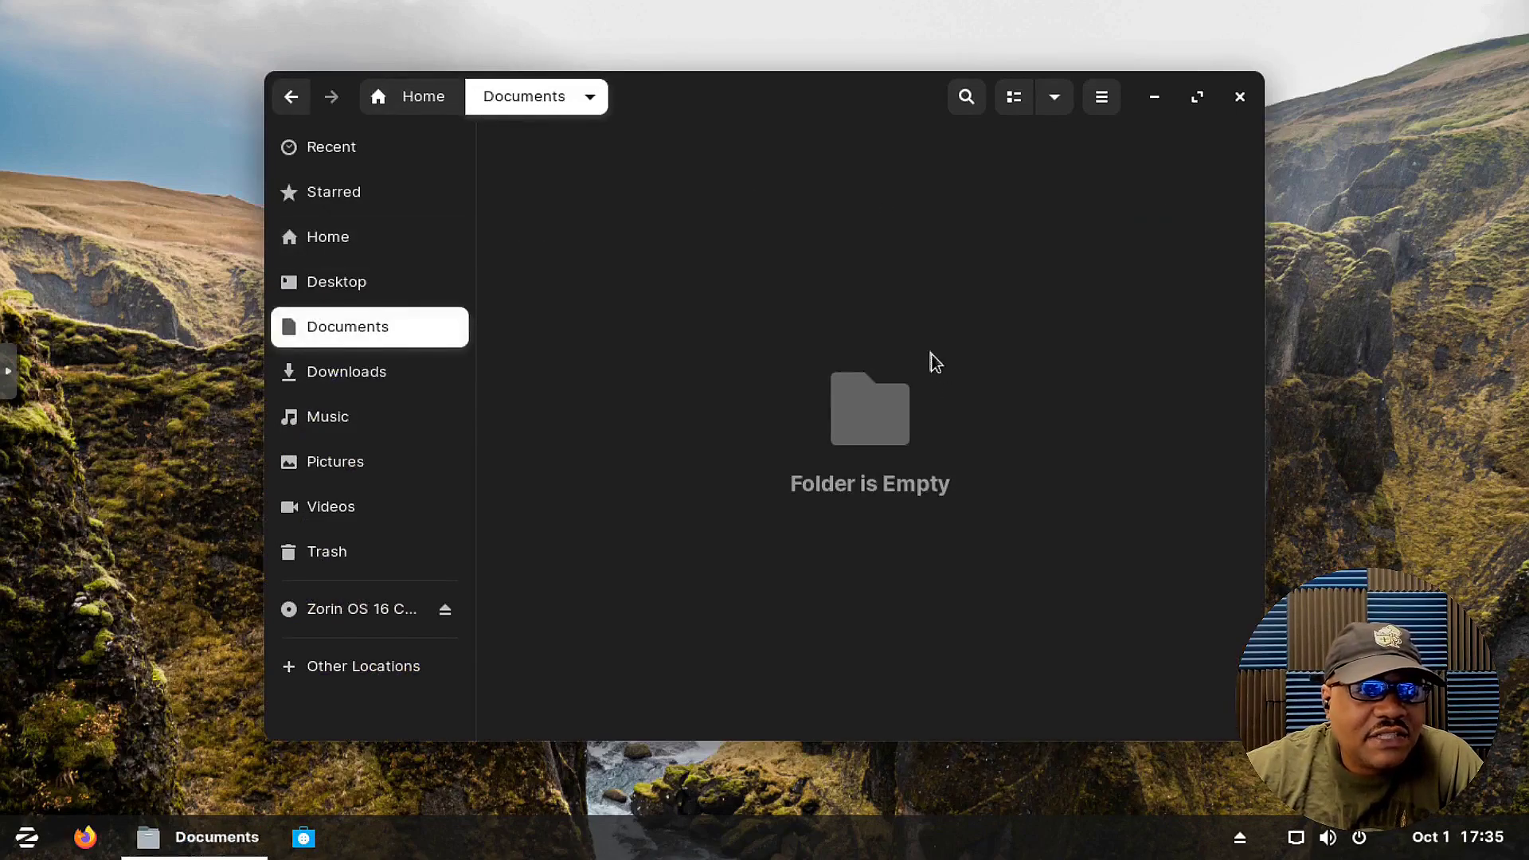
{"action": "left_click", "coordinate": [1240, 96]}
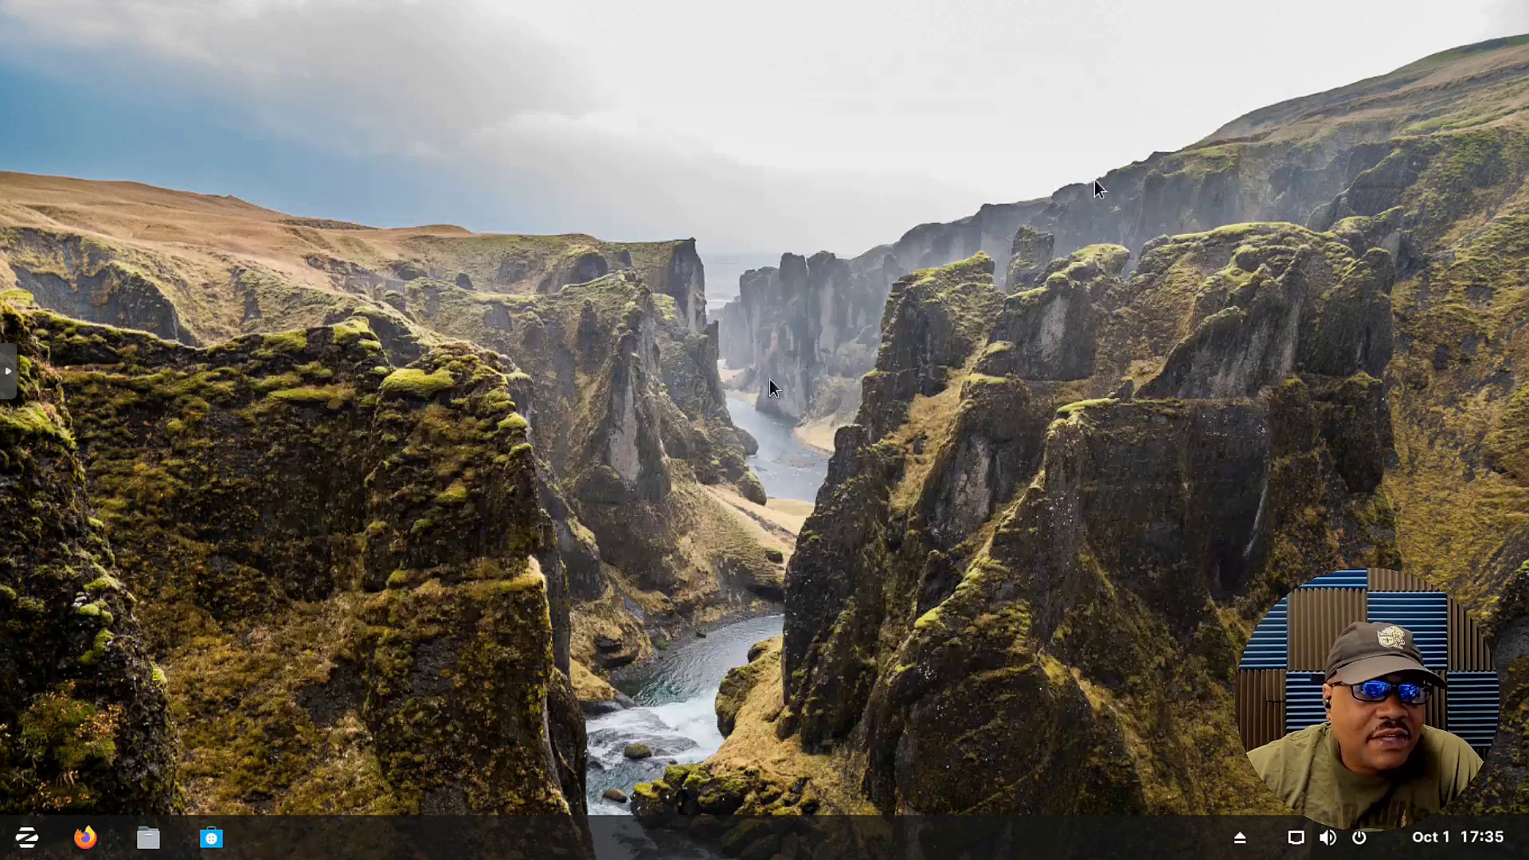
{"action": "left_click", "coordinate": [26, 836]}
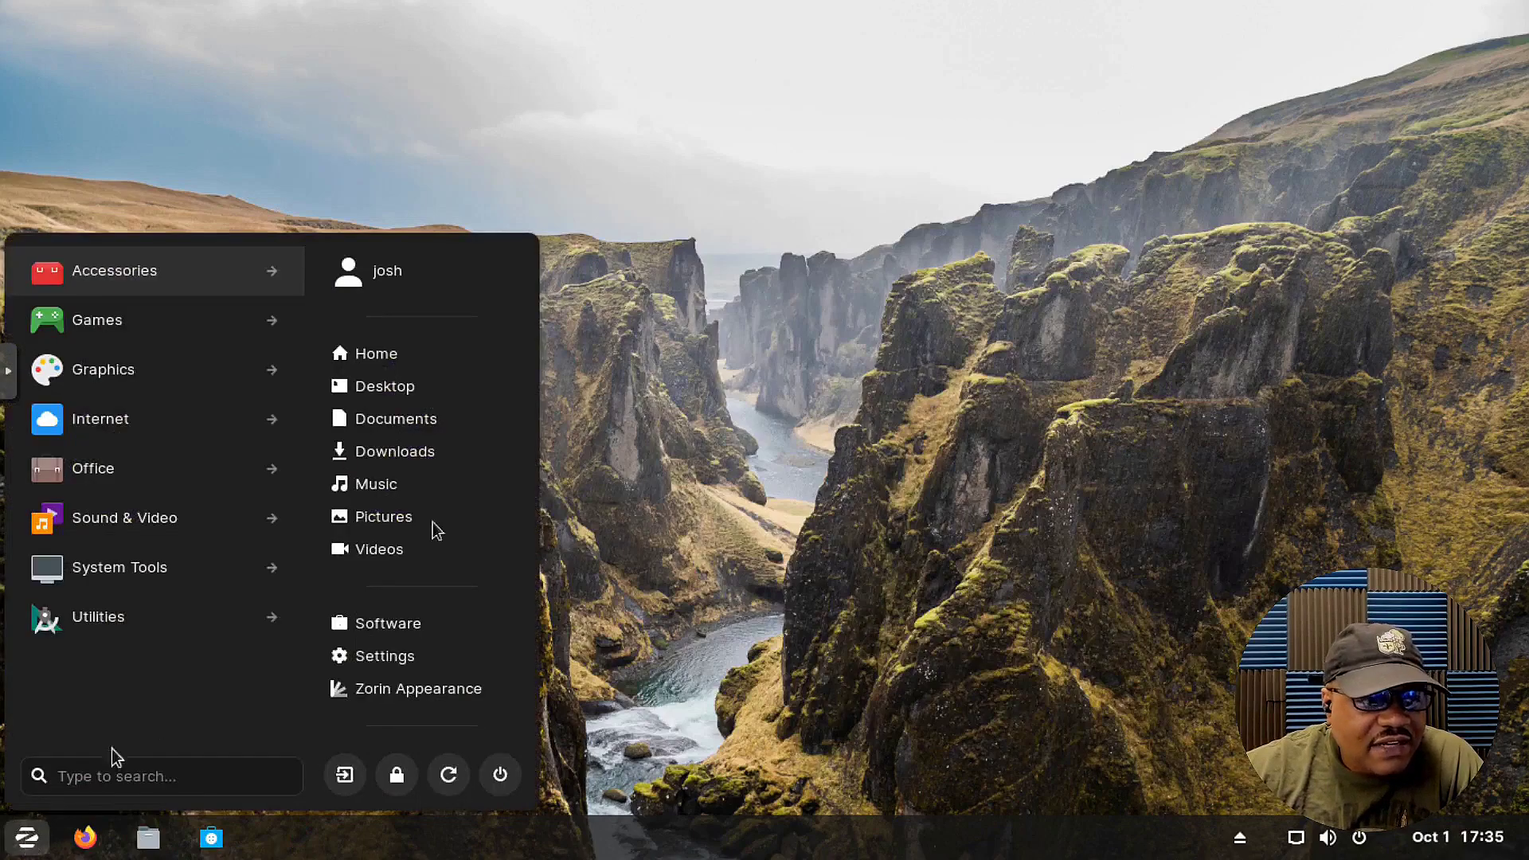
{"action": "left_click", "coordinate": [428, 418]}
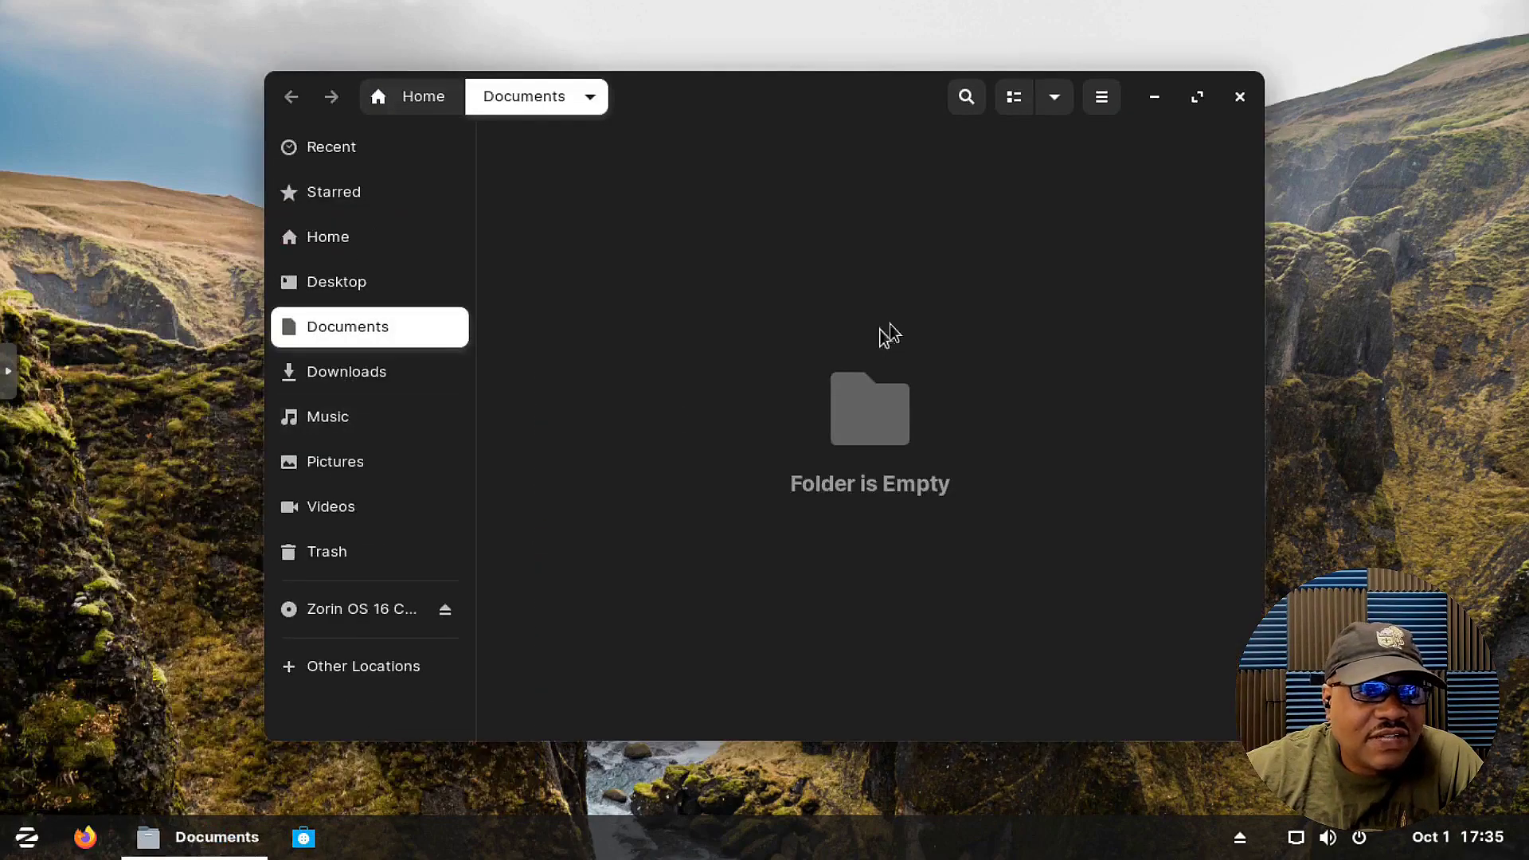
{"action": "left_click", "coordinate": [1240, 96]}
- Review the preinstalled applications in the Accessories, Games and Graphics categories of the Zorin menu
{"action": "left_click", "coordinate": [27, 837]}
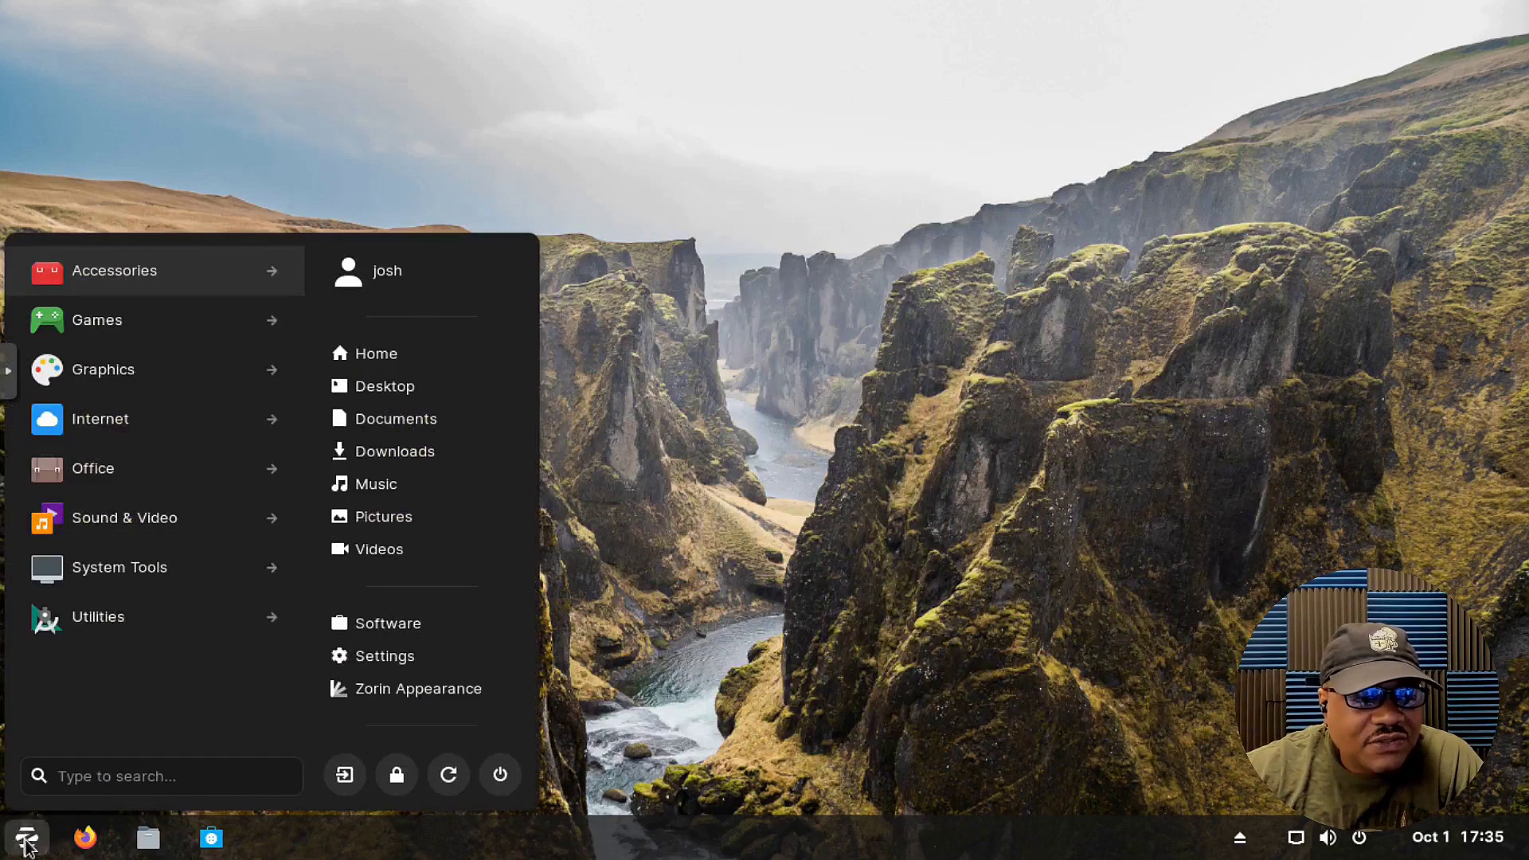
{"action": "left_click", "coordinate": [141, 271]}
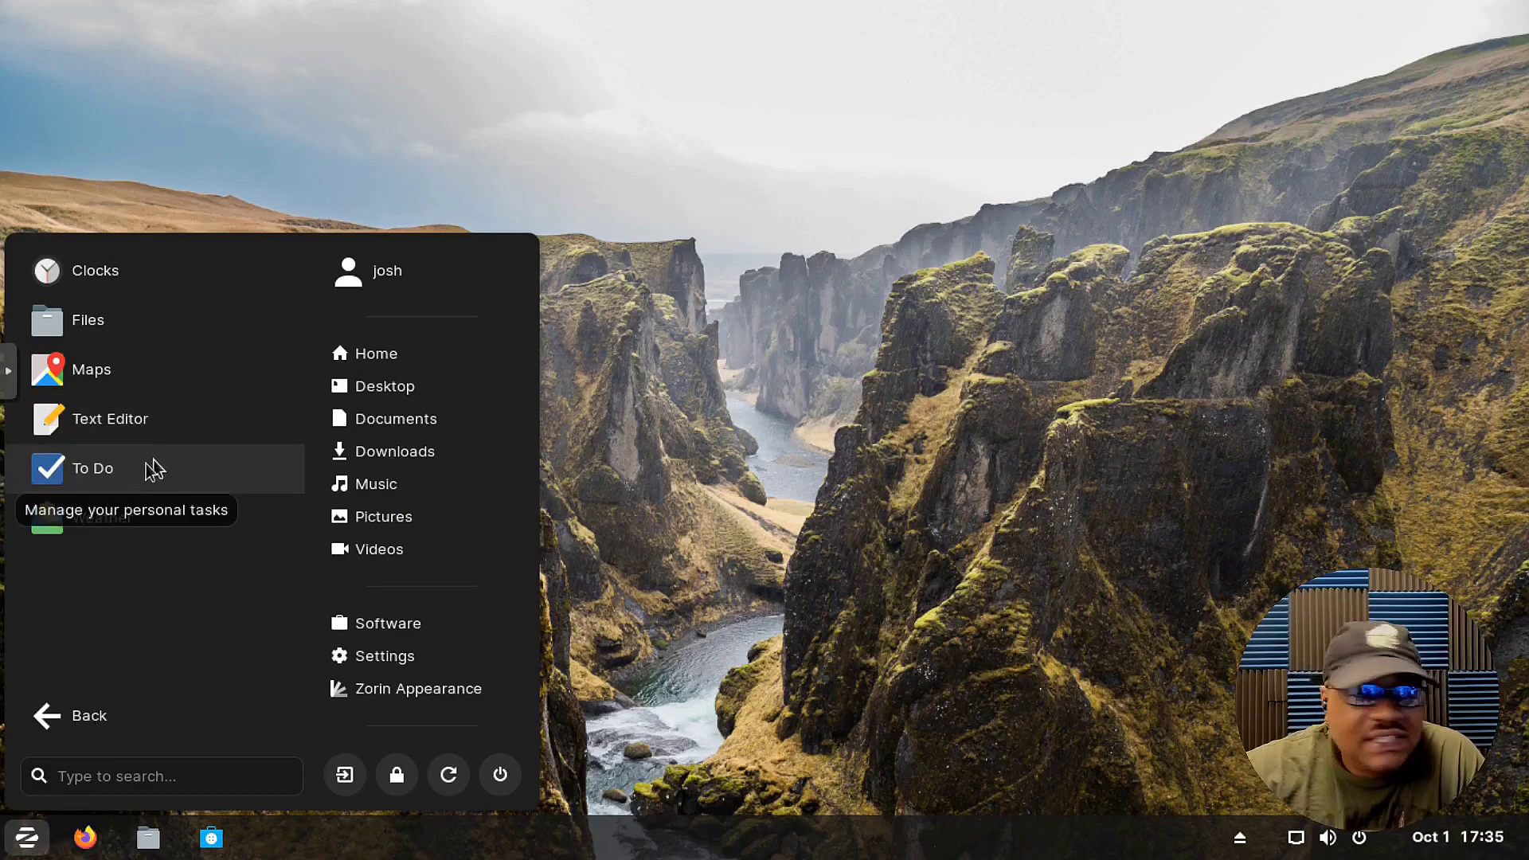
{"action": "left_click", "coordinate": [51, 729]}
{"action": "left_click", "coordinate": [188, 326]}
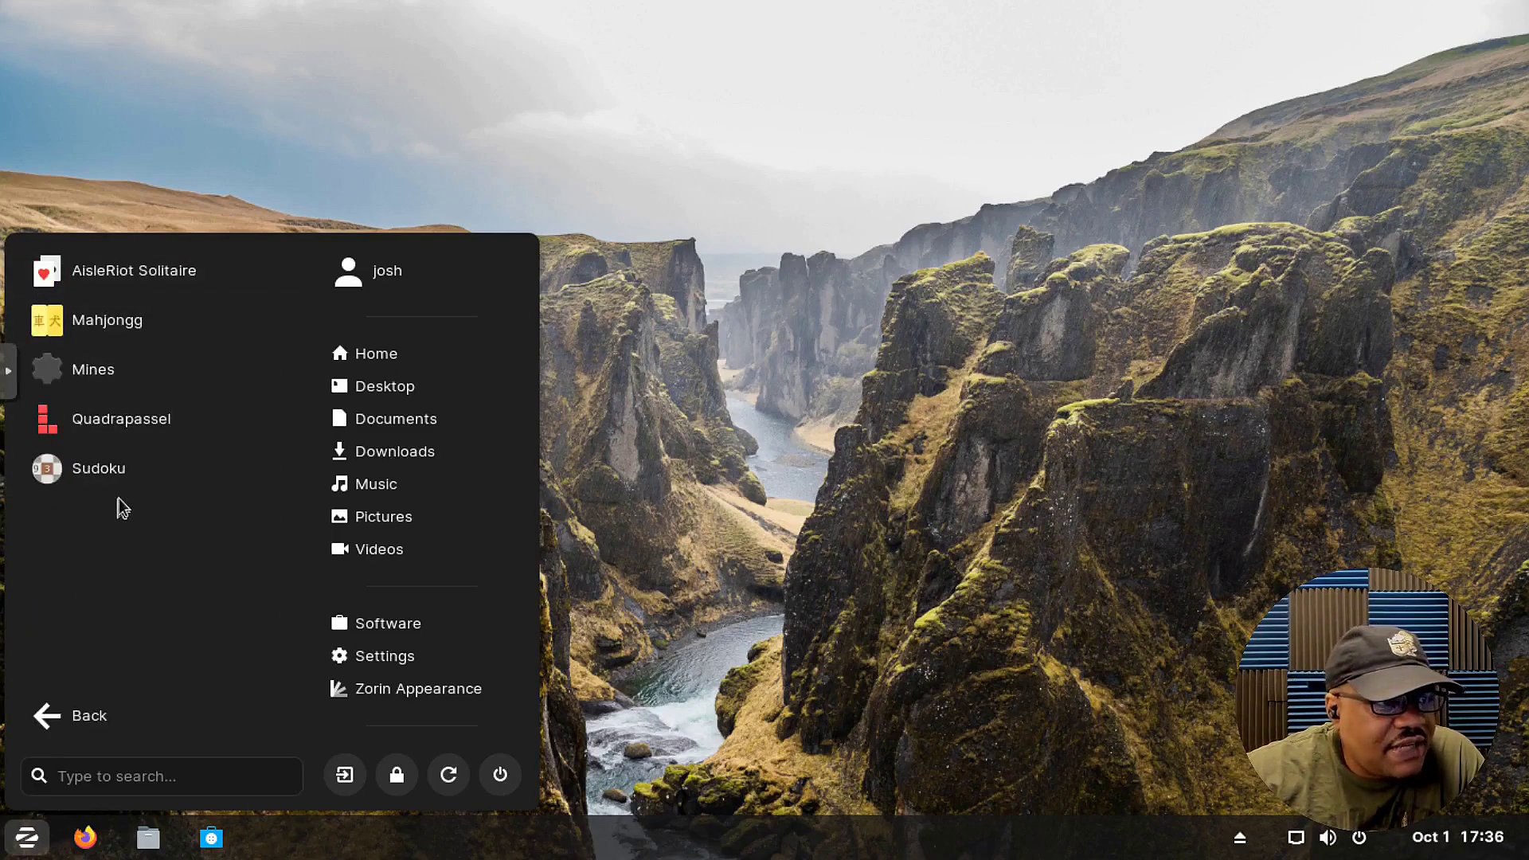
{"action": "left_click", "coordinate": [93, 723]}
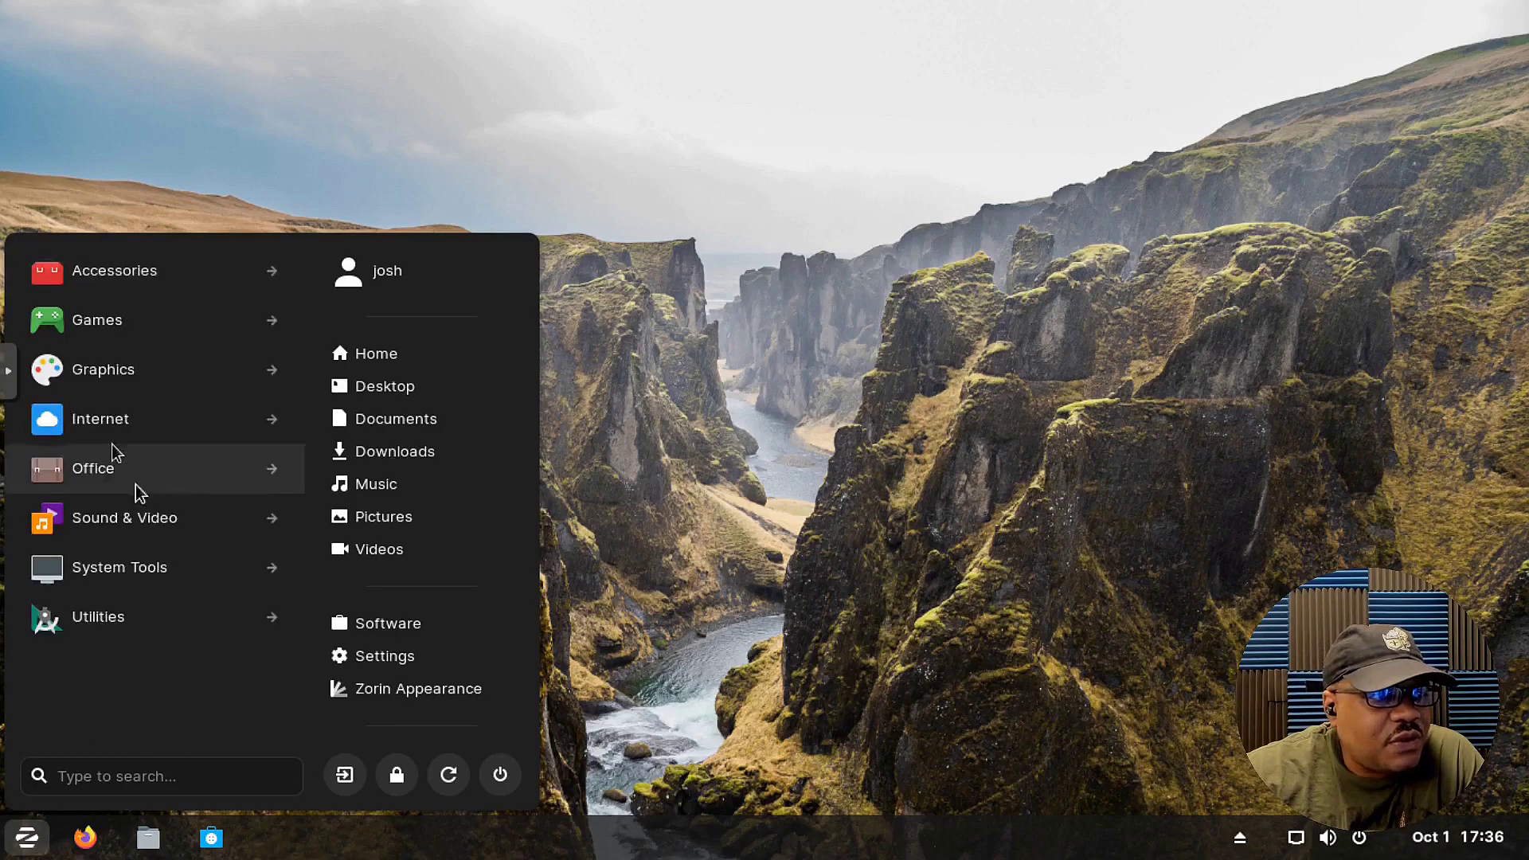
{"action": "left_click", "coordinate": [156, 374]}
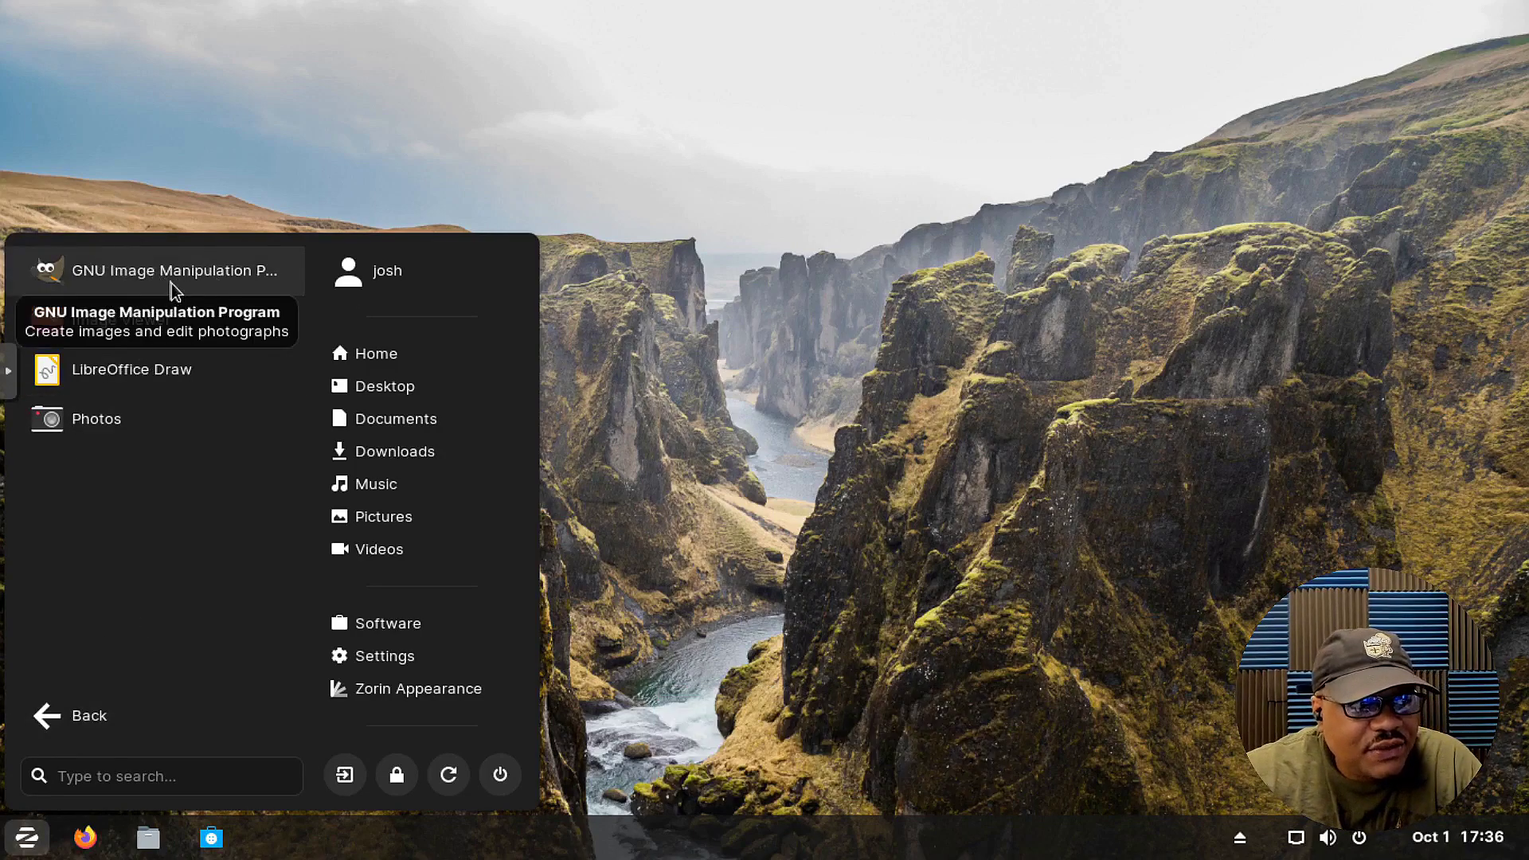
{"action": "left_click", "coordinate": [77, 723]}
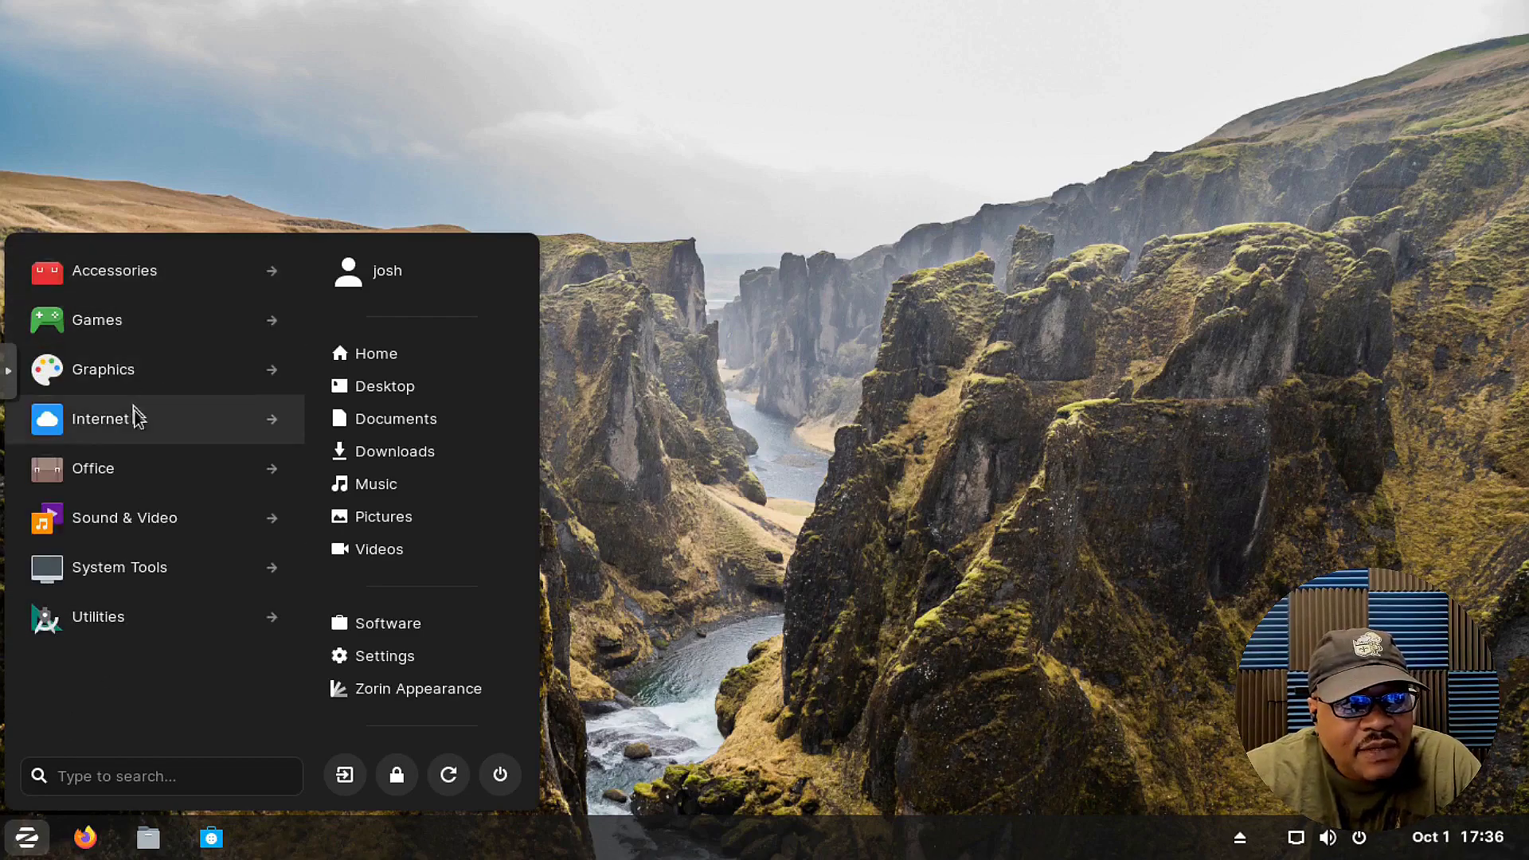
{"action": "left_click", "coordinate": [161, 379]}
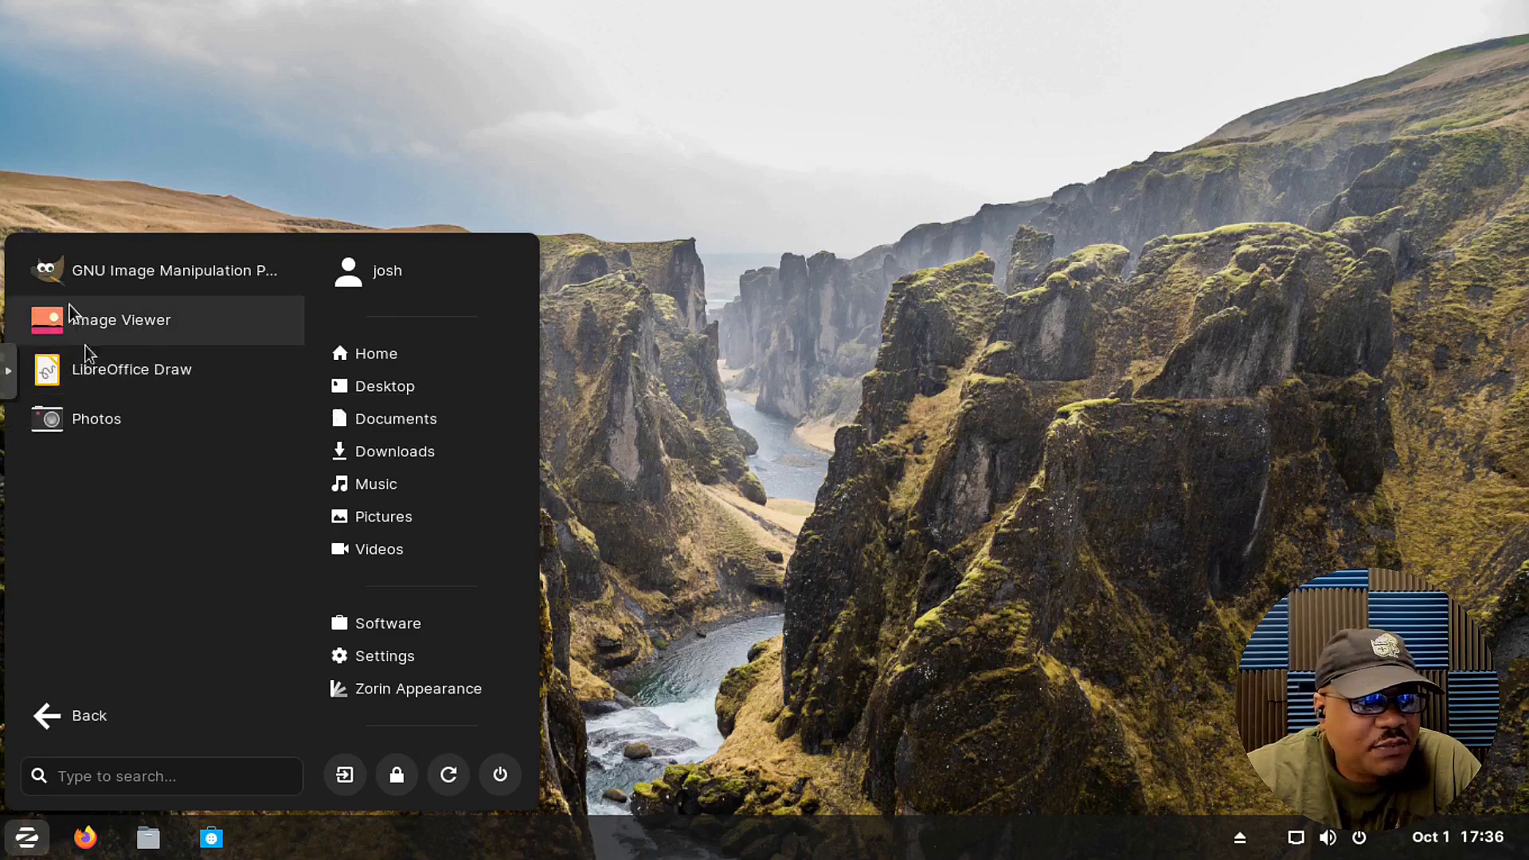
{"action": "left_click", "coordinate": [70, 715]}
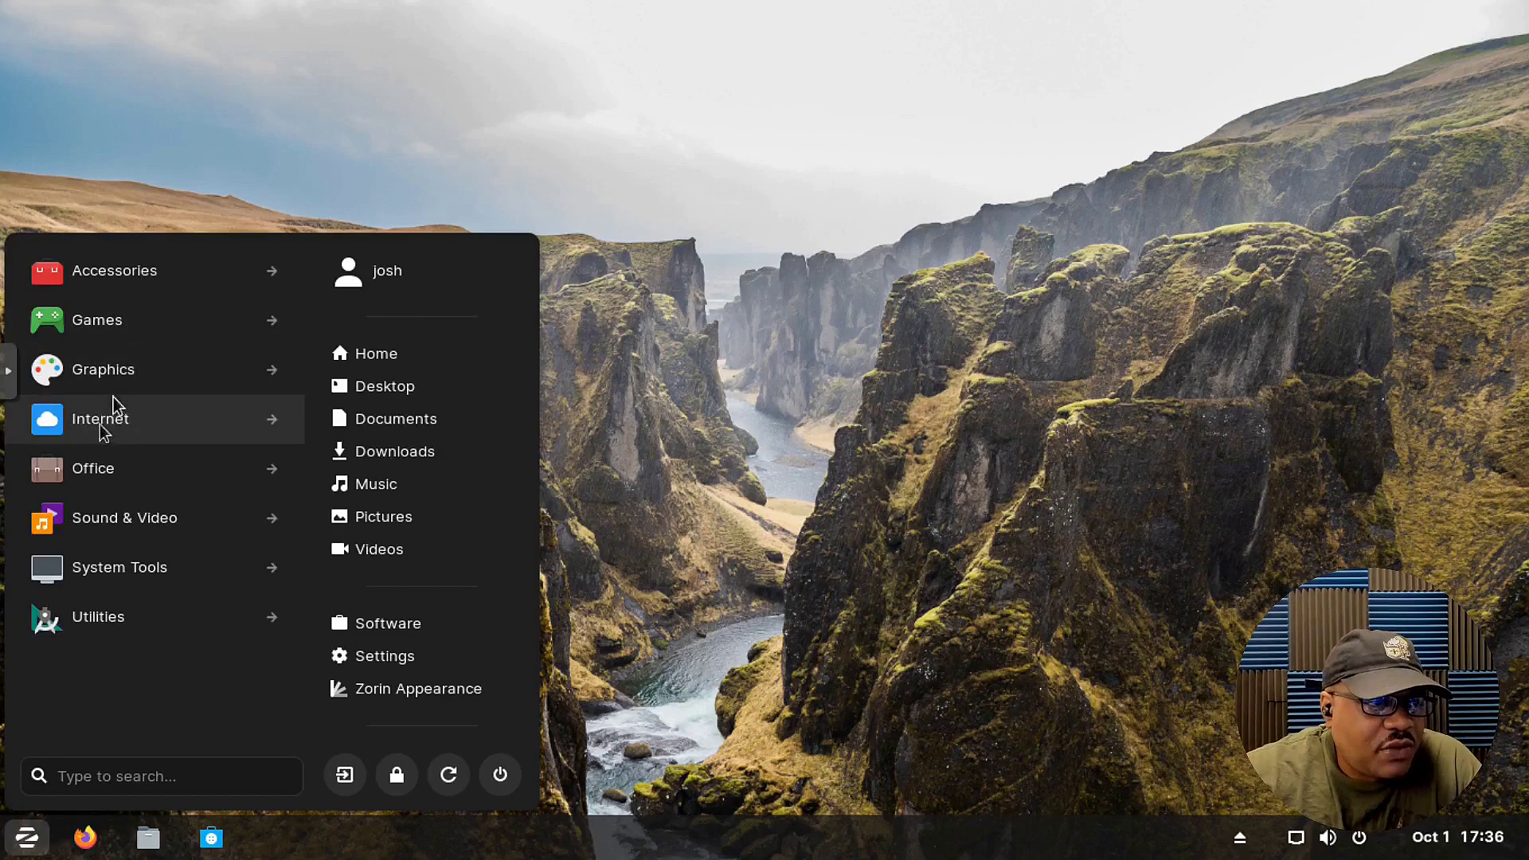
- Review the preinstalled applications in the Internet and Office categories
{"action": "left_click", "coordinate": [140, 429]}
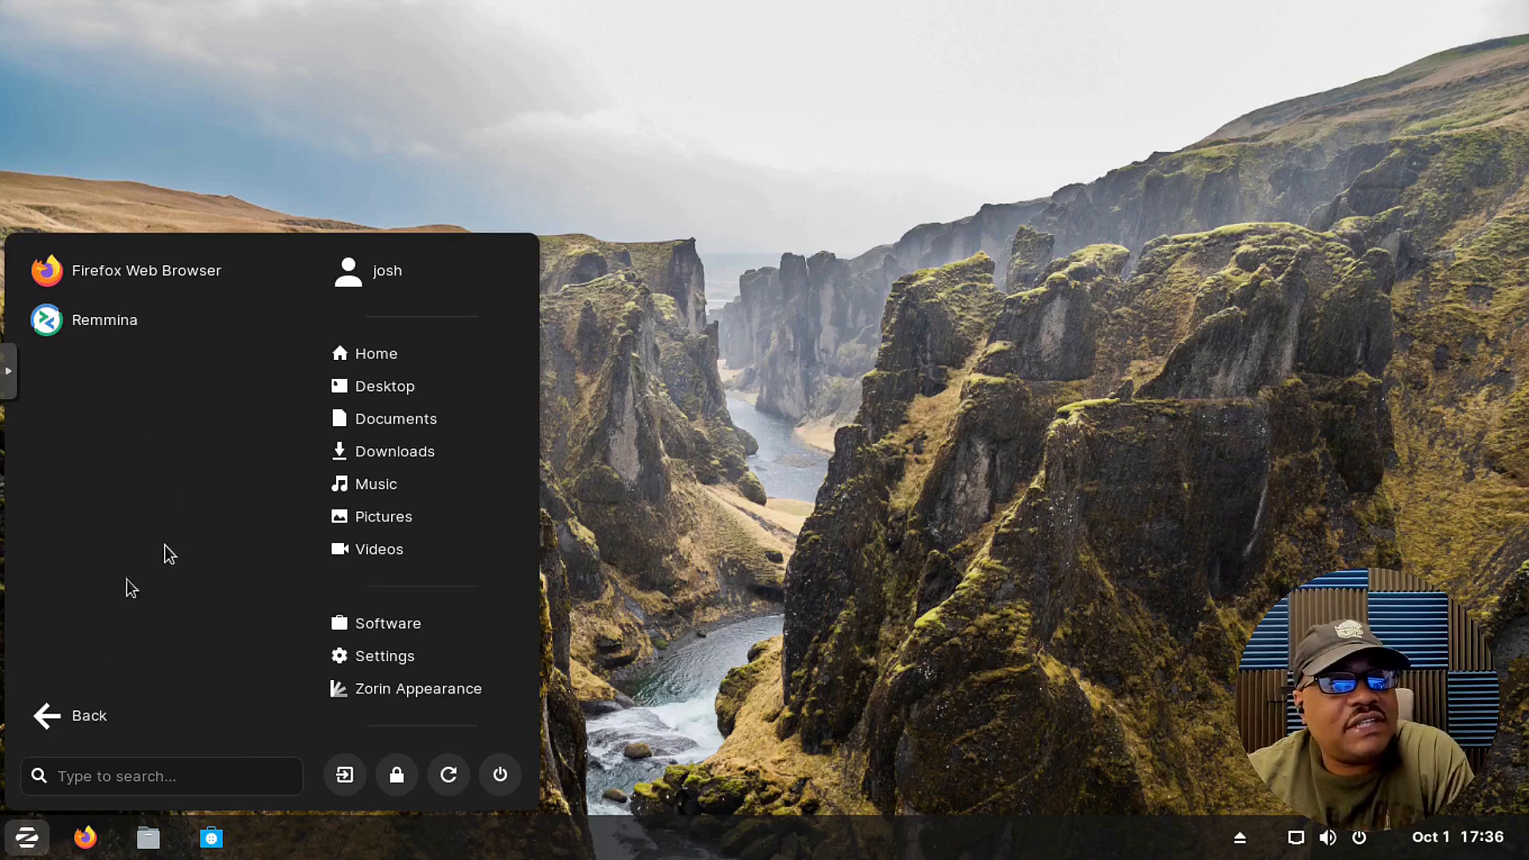
{"action": "left_click", "coordinate": [56, 721]}
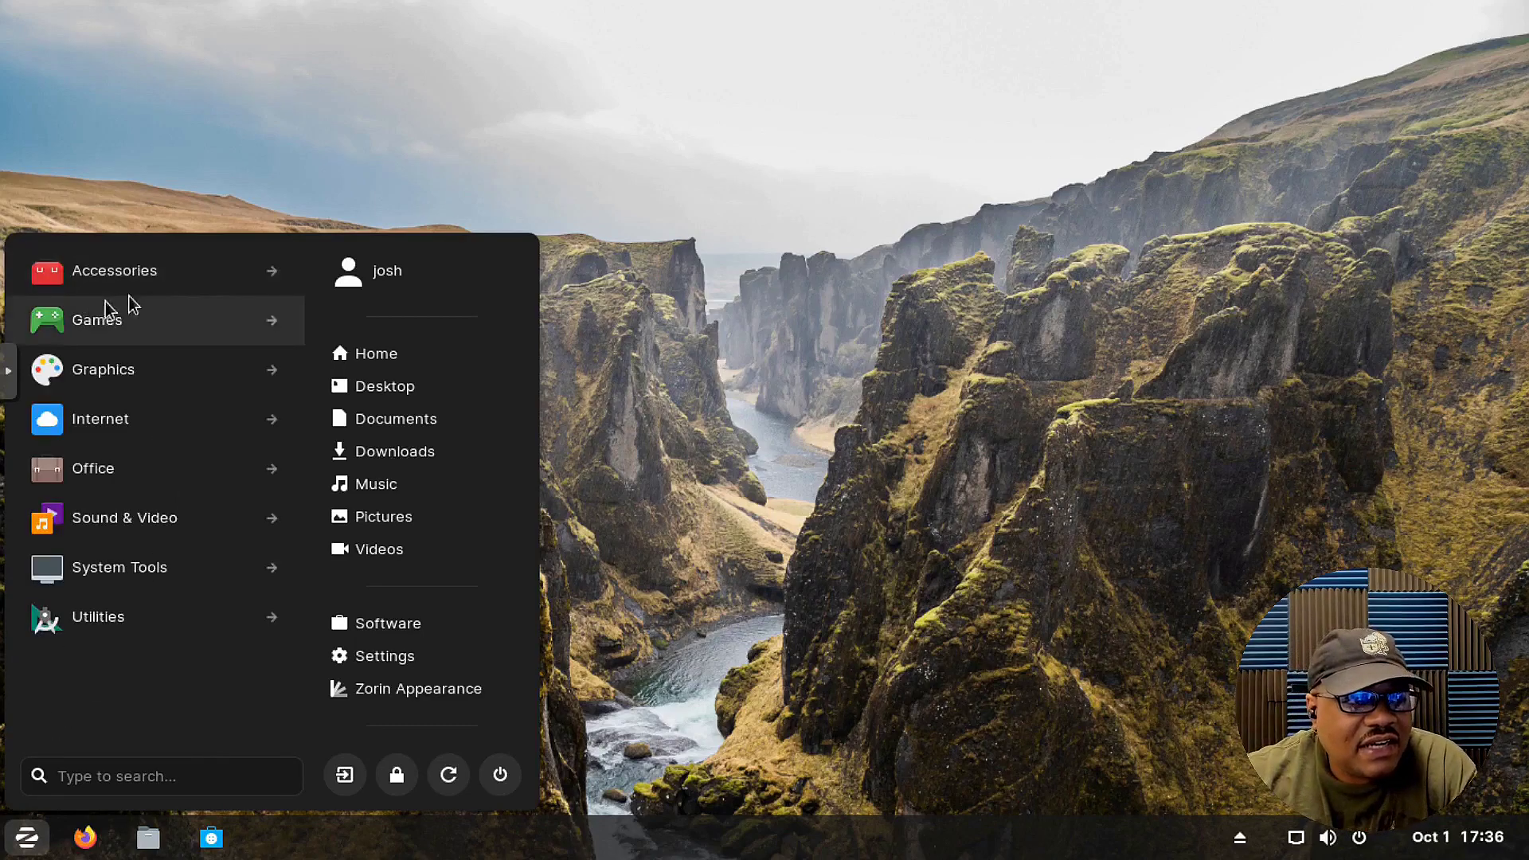
{"action": "left_click", "coordinate": [146, 431]}
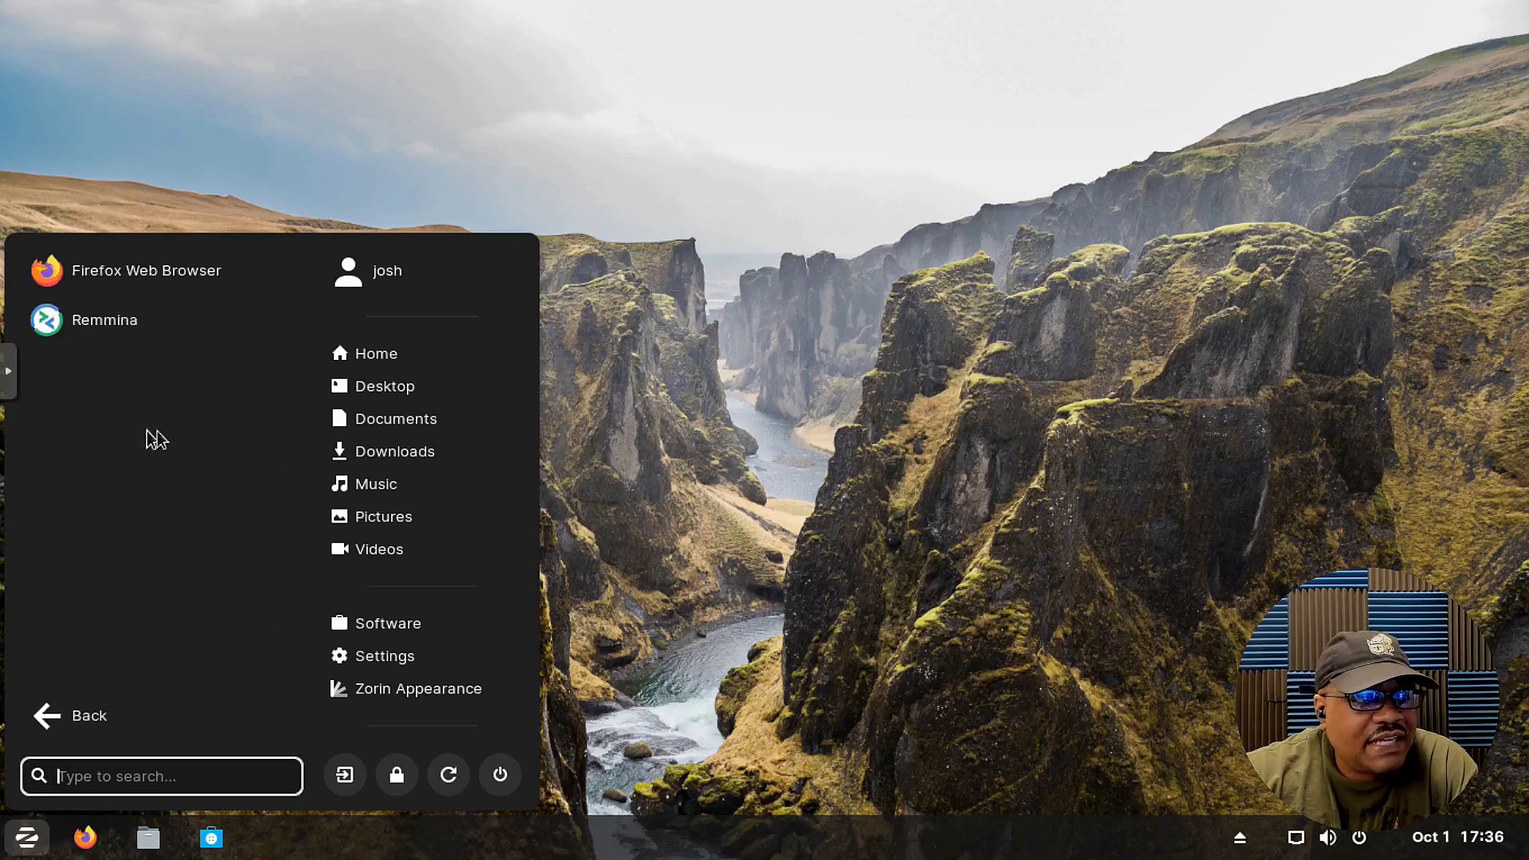
{"action": "left_click", "coordinate": [58, 713]}
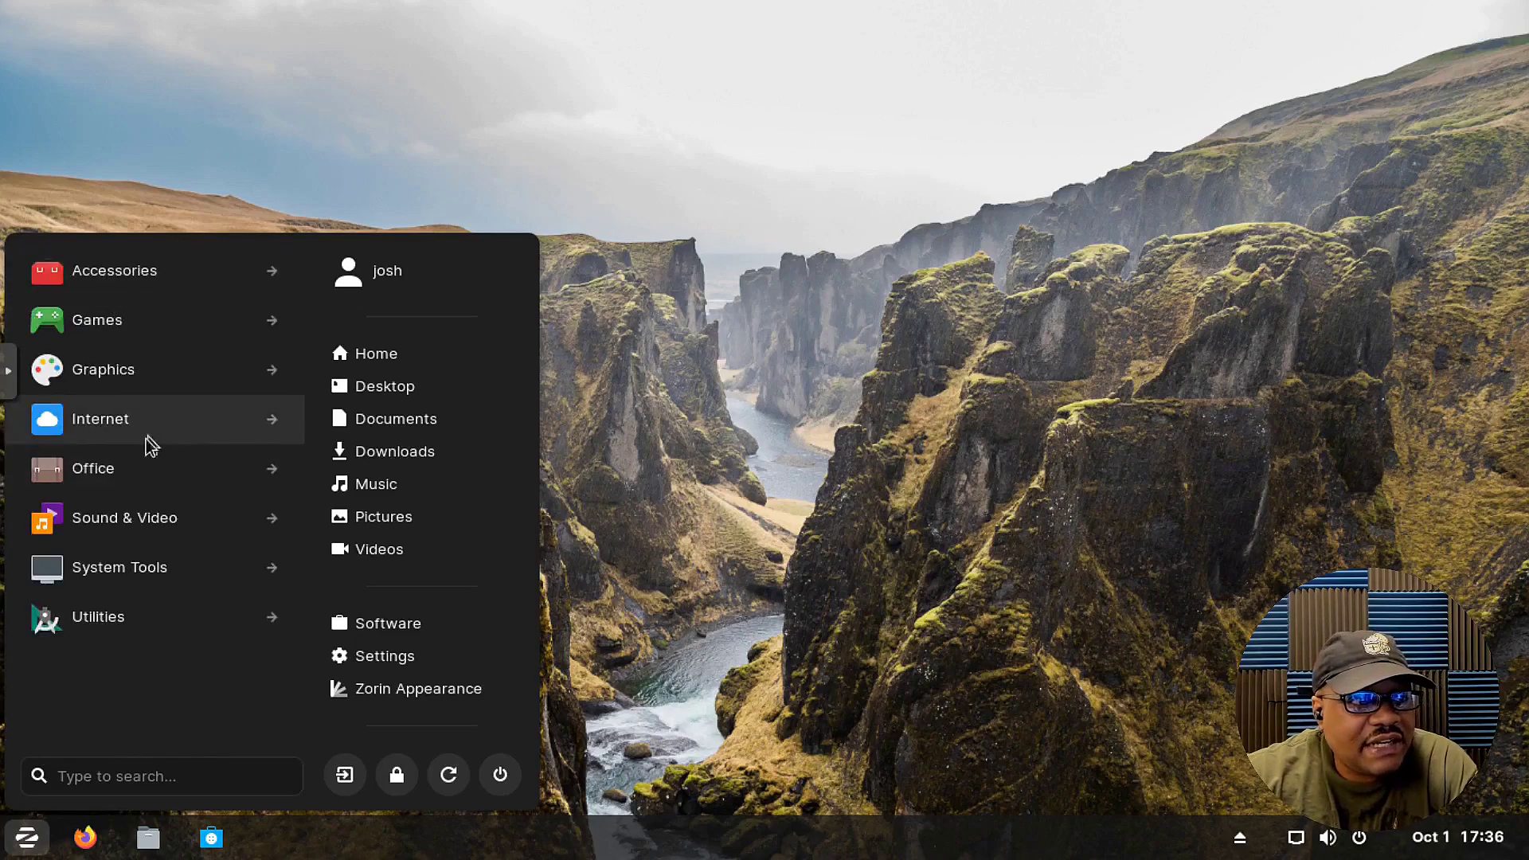
{"action": "left_click", "coordinate": [182, 477]}
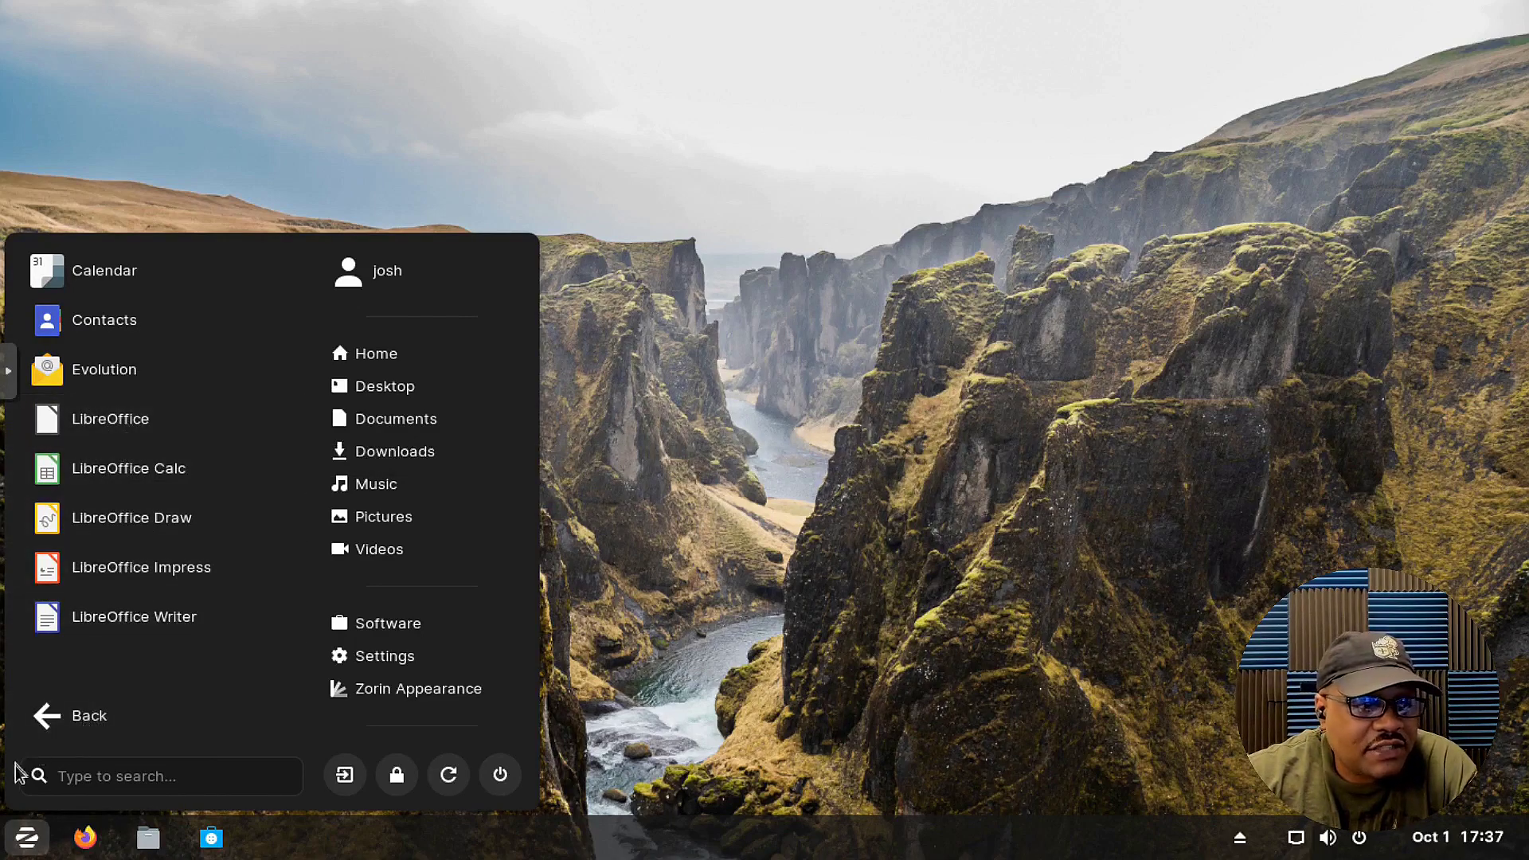
{"action": "left_click", "coordinate": [64, 716]}
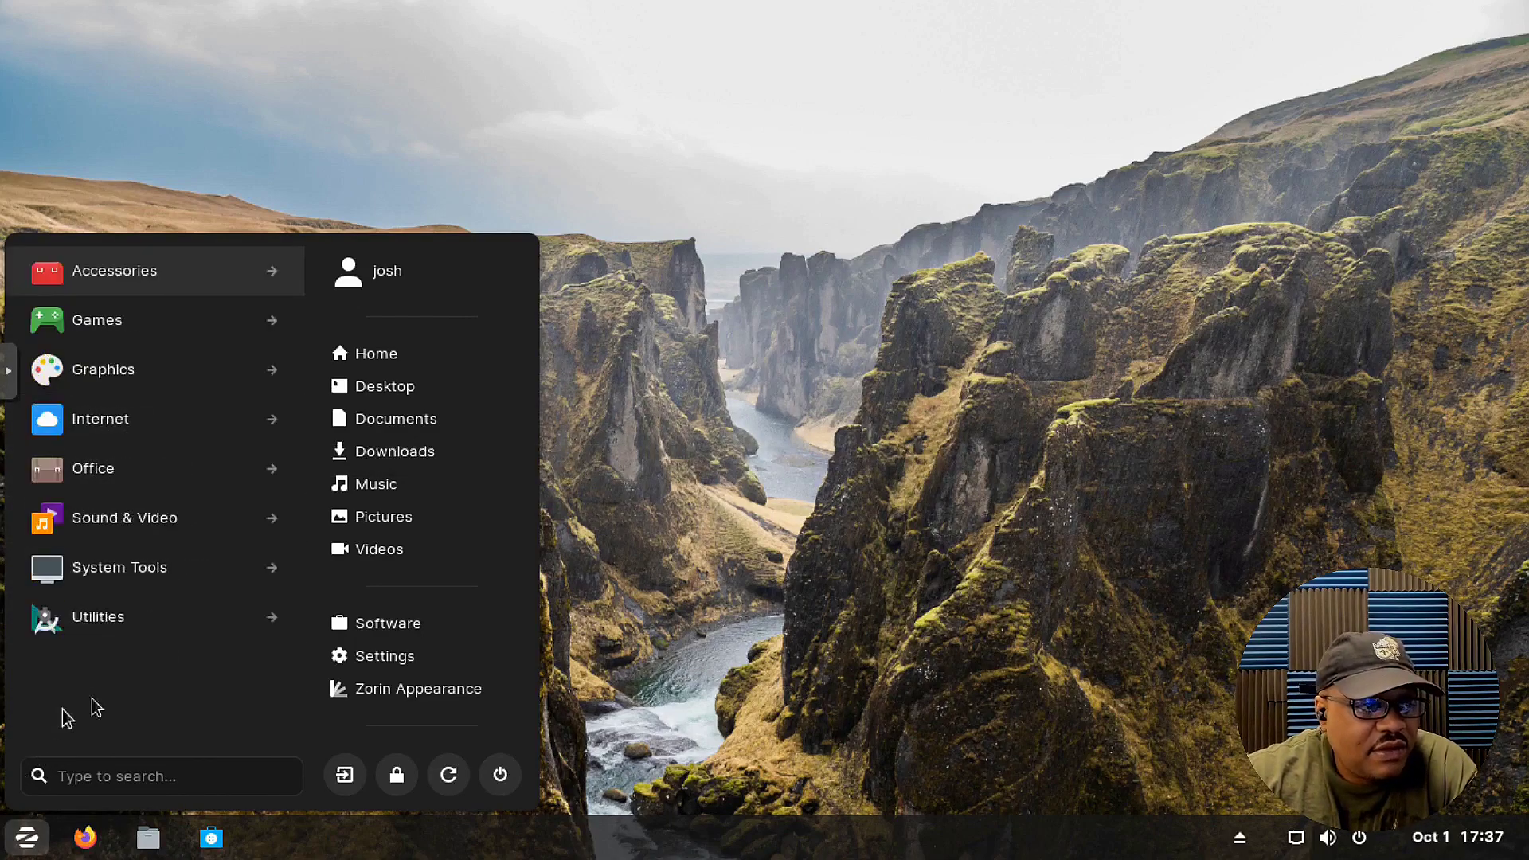
- Review the applications in the Sound & Video and System Tools categories, covering the full System Tools list
{"action": "left_click", "coordinate": [104, 519]}
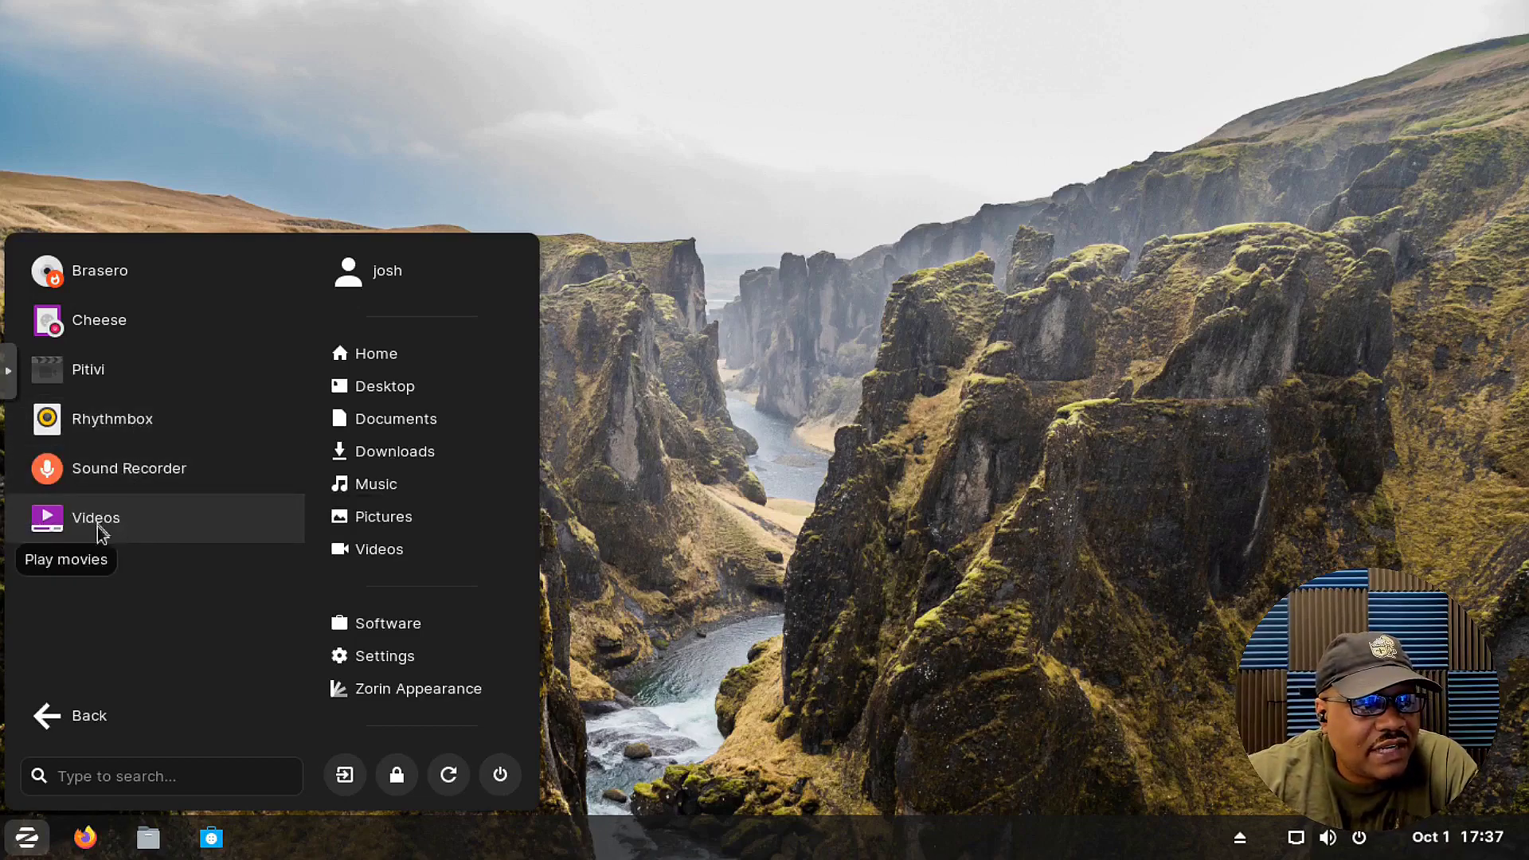
{"action": "left_click", "coordinate": [64, 718]}
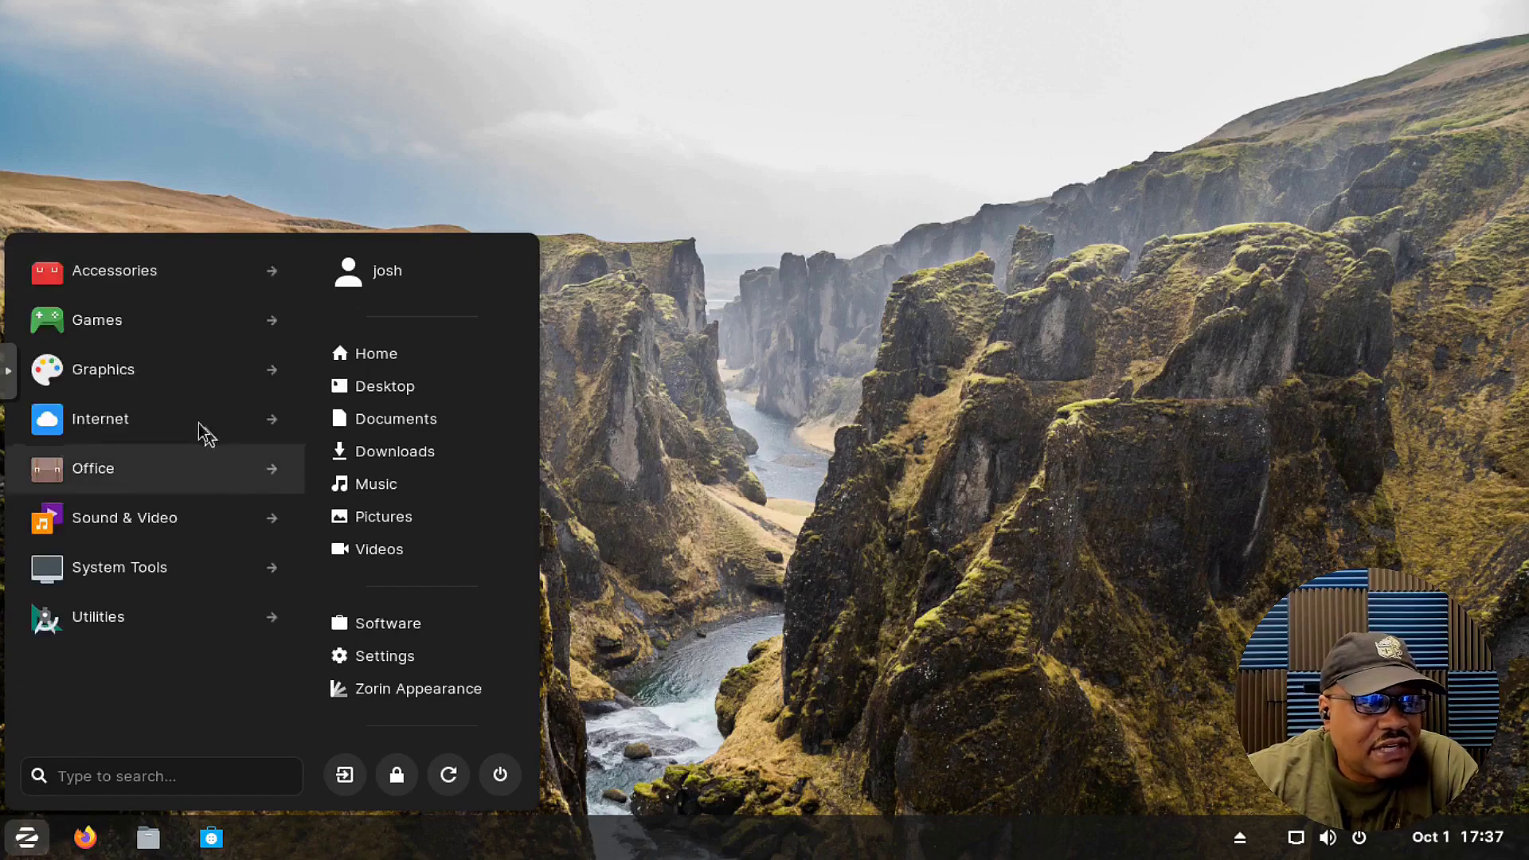
{"action": "left_click", "coordinate": [151, 575]}
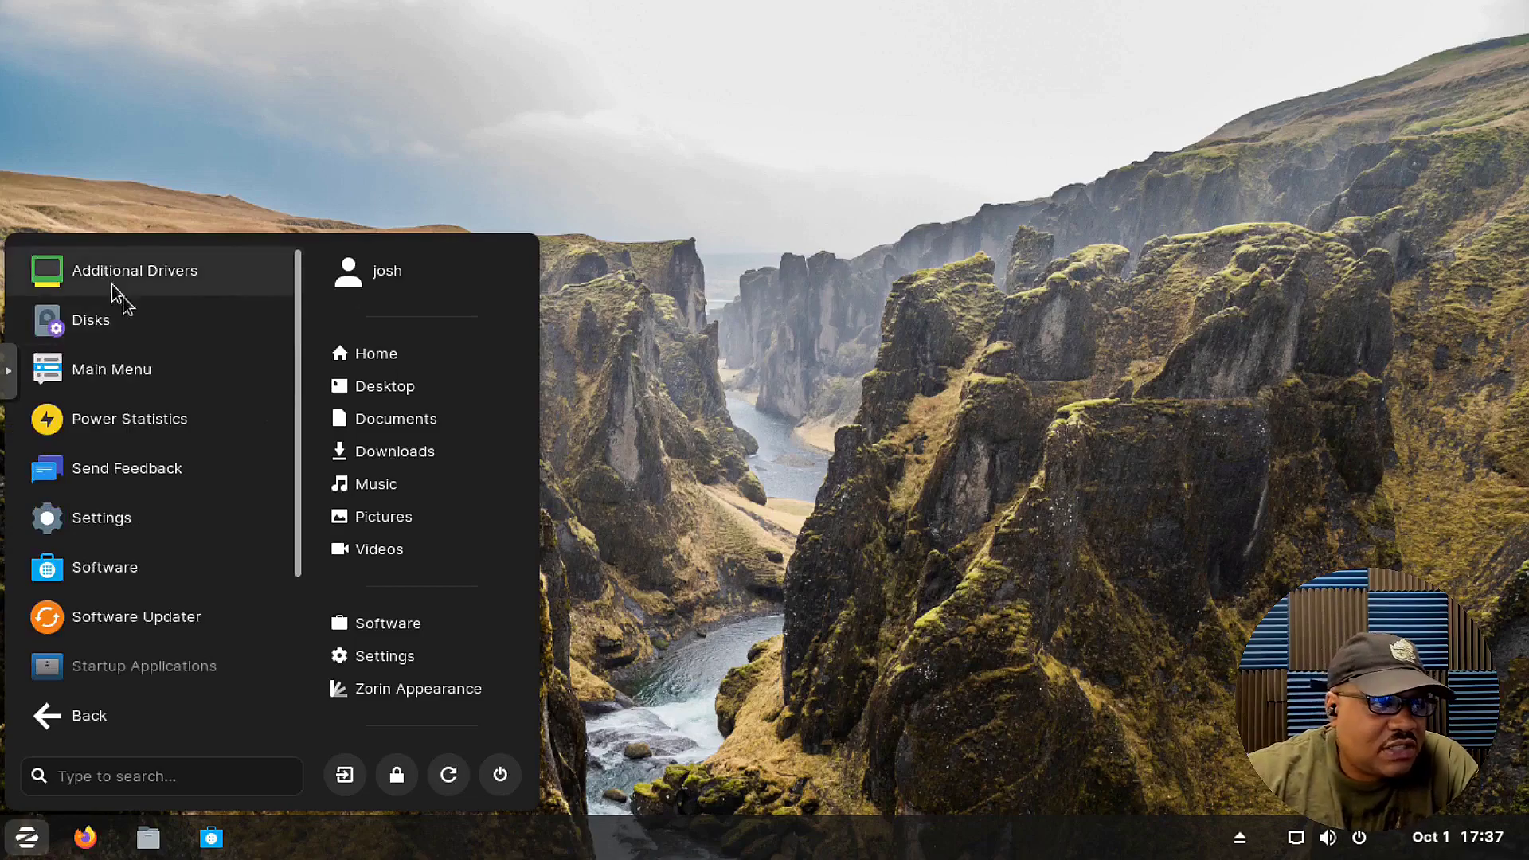
{"action": "scroll", "coordinate": [95, 661], "scroll_direction": "down", "scroll_amount": 3}
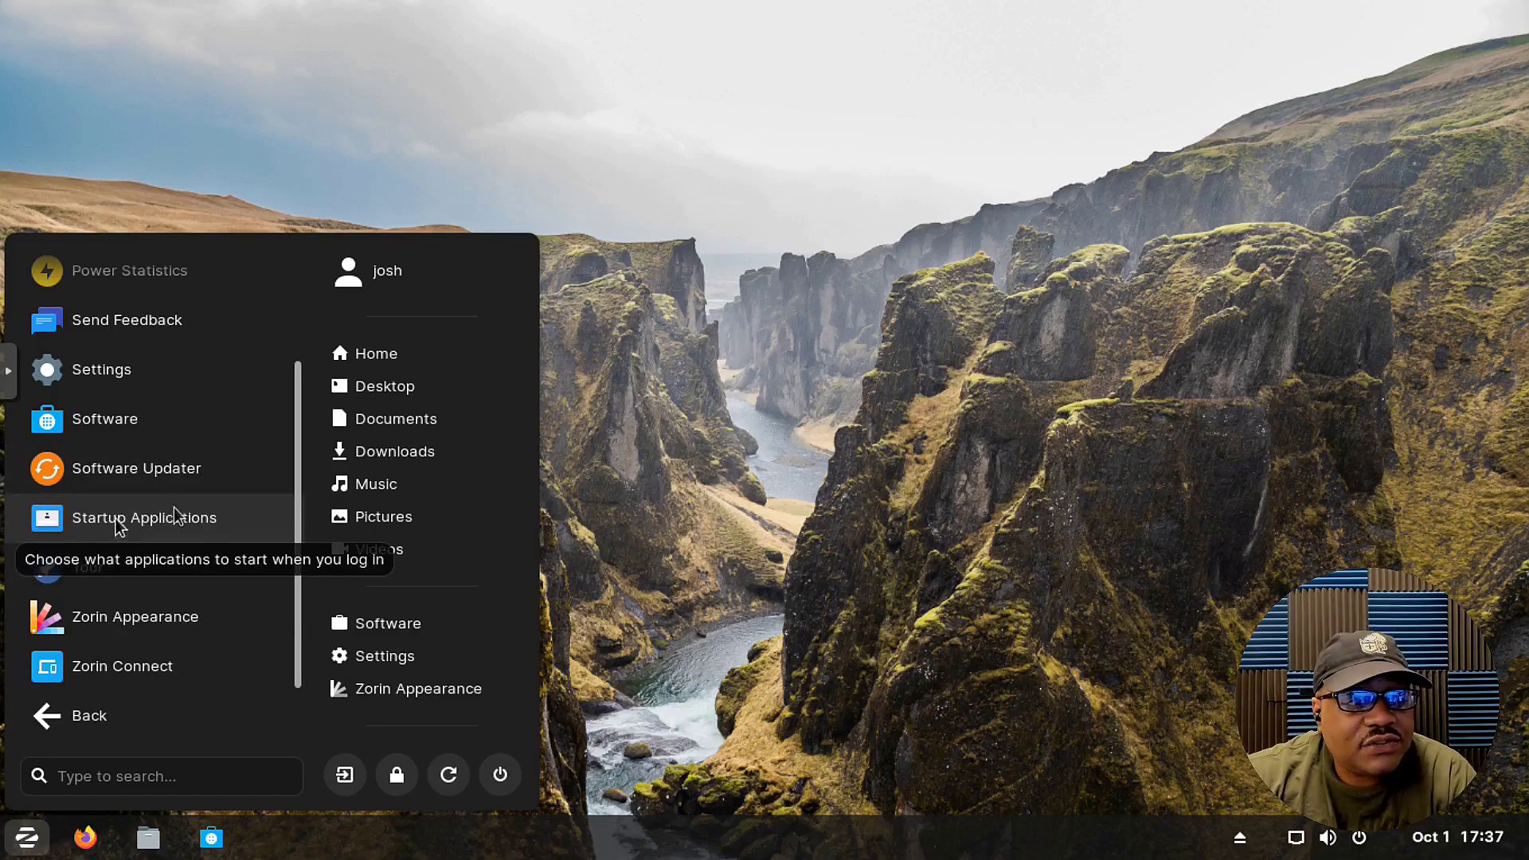
{"action": "scroll", "coordinate": [151, 541], "scroll_direction": "up", "scroll_amount": 3}
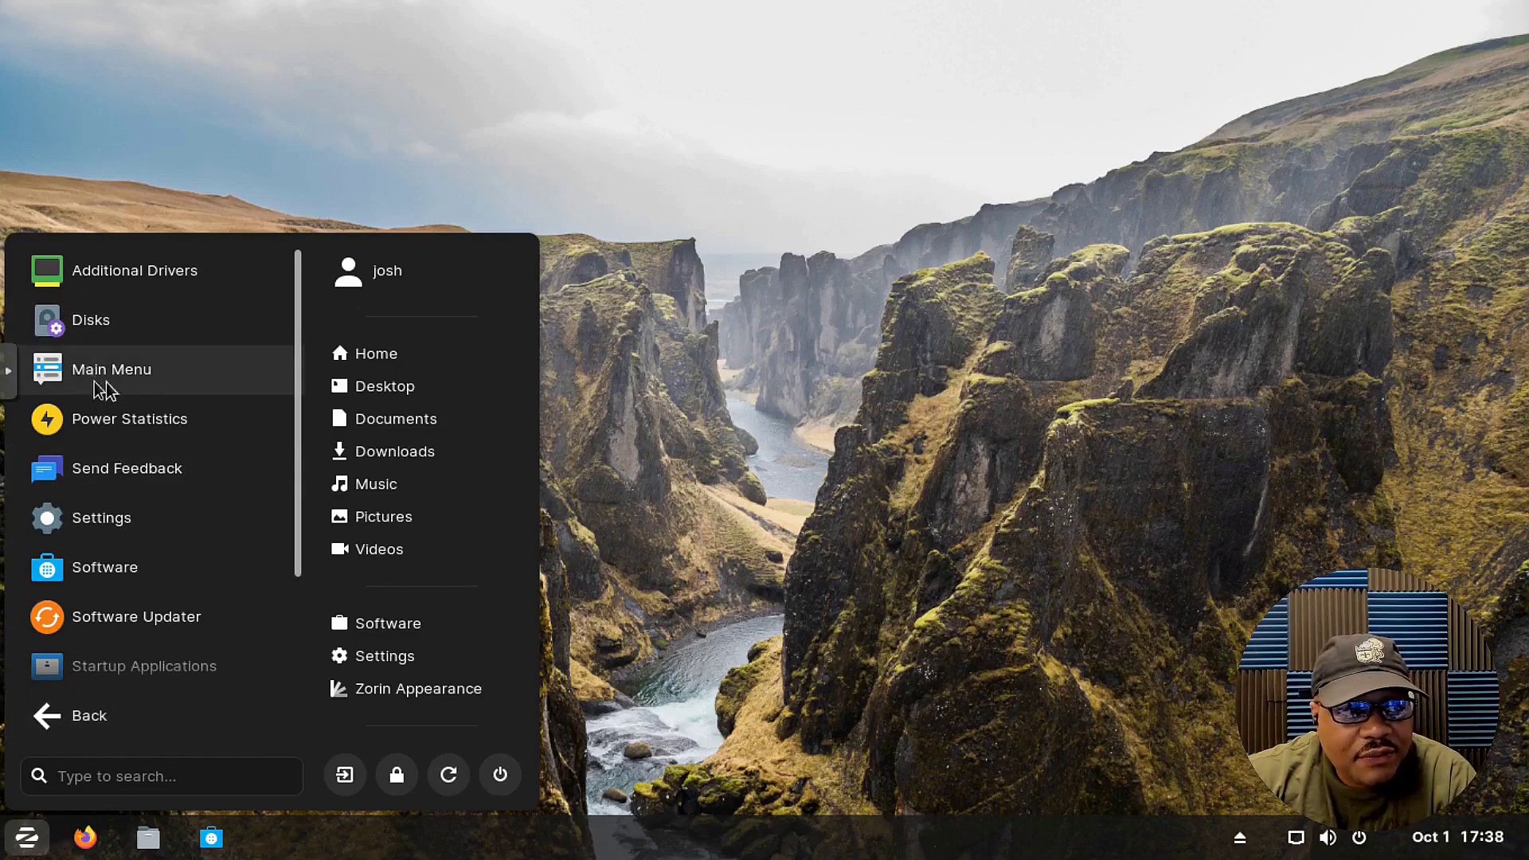
{"action": "left_click", "coordinate": [81, 720]}
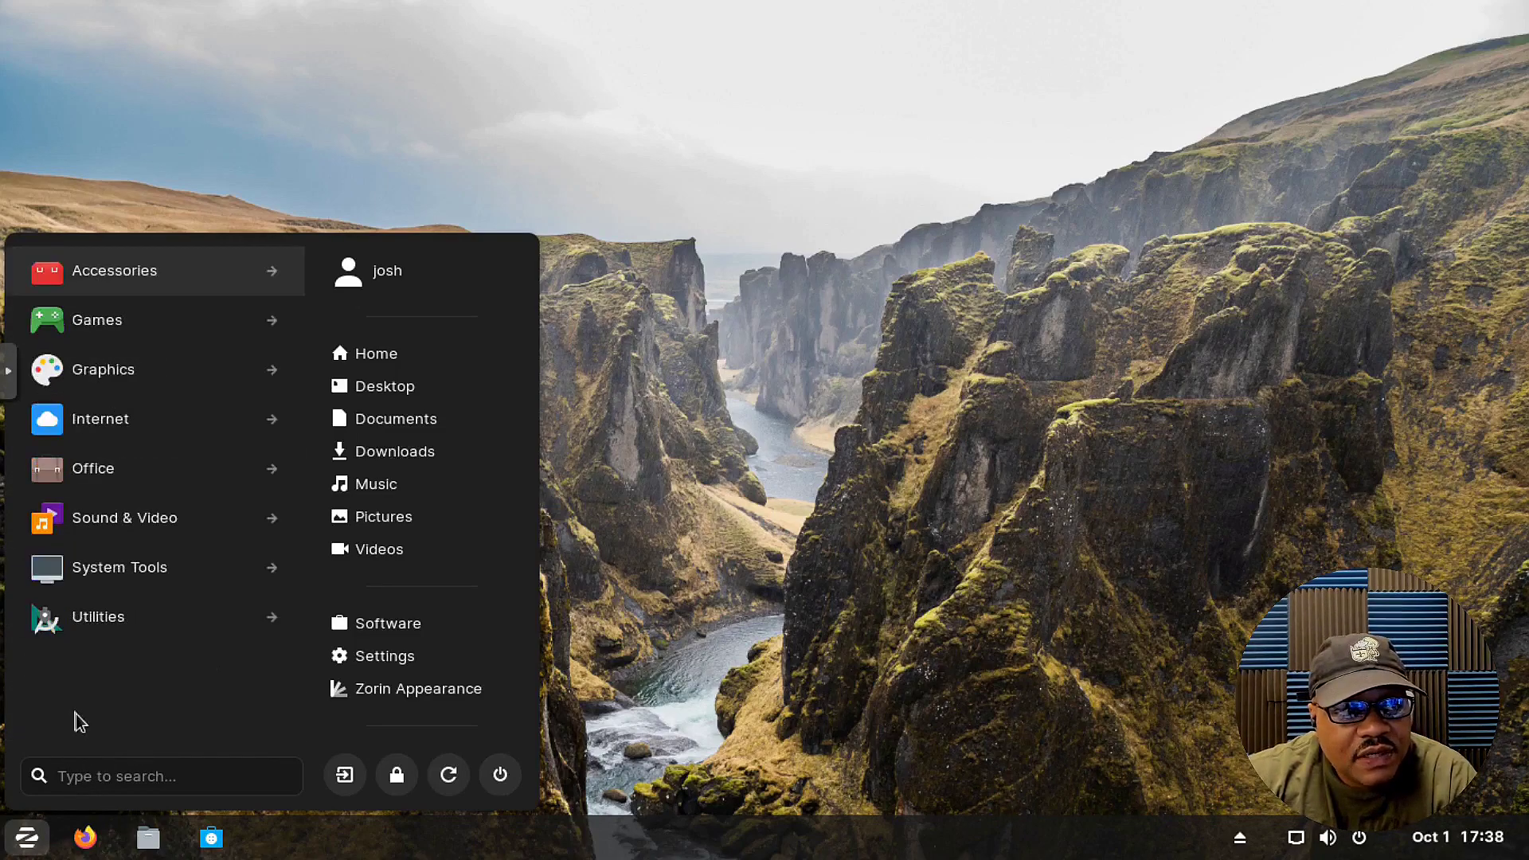
- Review the applications in the Utilities category and launch Terminal from it
{"action": "left_click", "coordinate": [155, 616]}
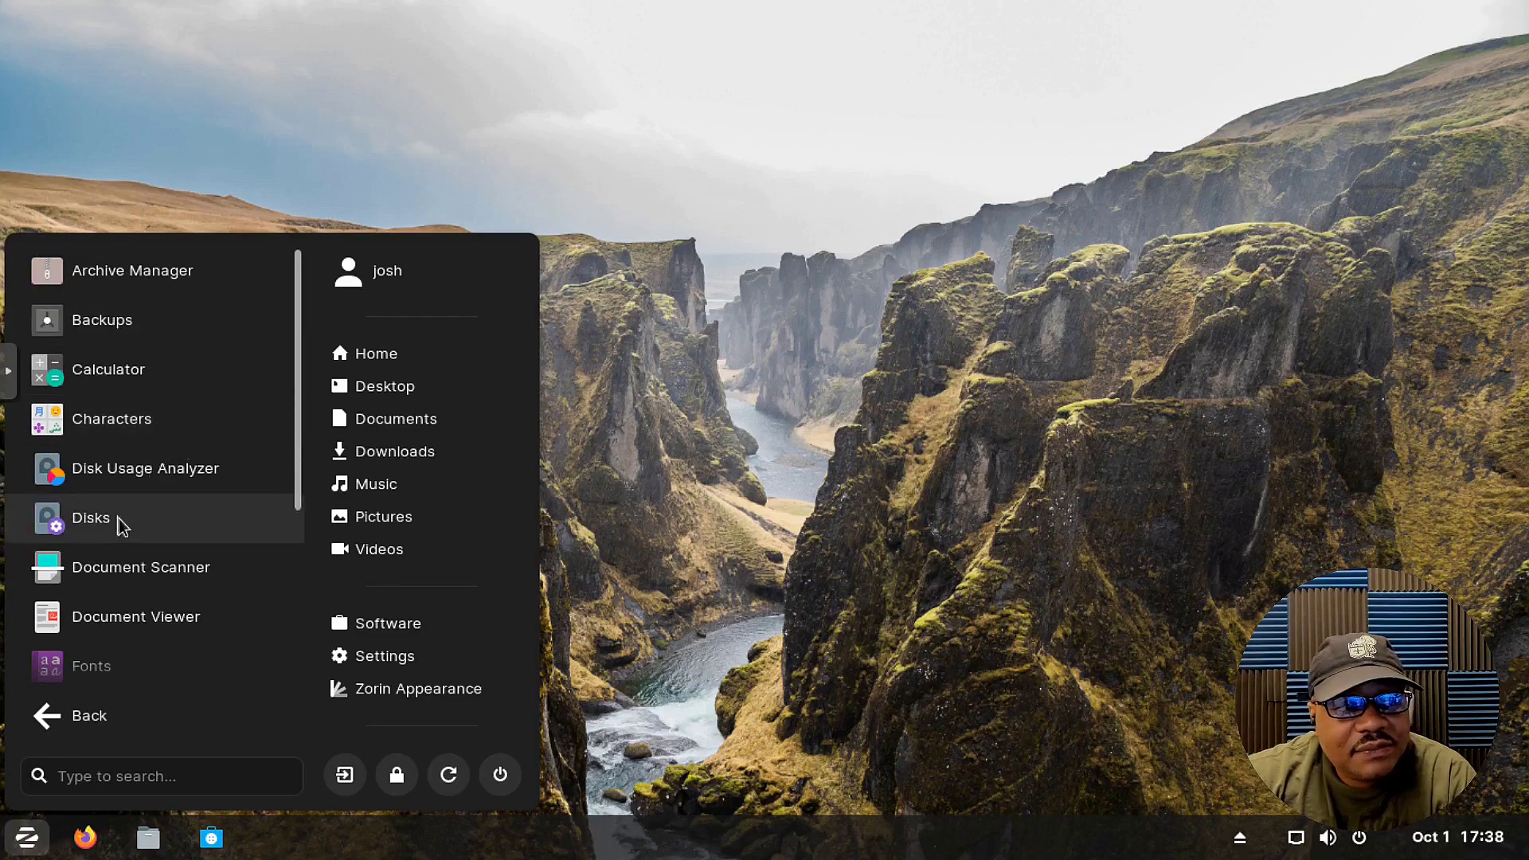
{"action": "scroll", "coordinate": [119, 521], "scroll_direction": "down", "scroll_amount": 1}
{"action": "scroll", "coordinate": [123, 524], "scroll_direction": "down", "scroll_amount": 4}
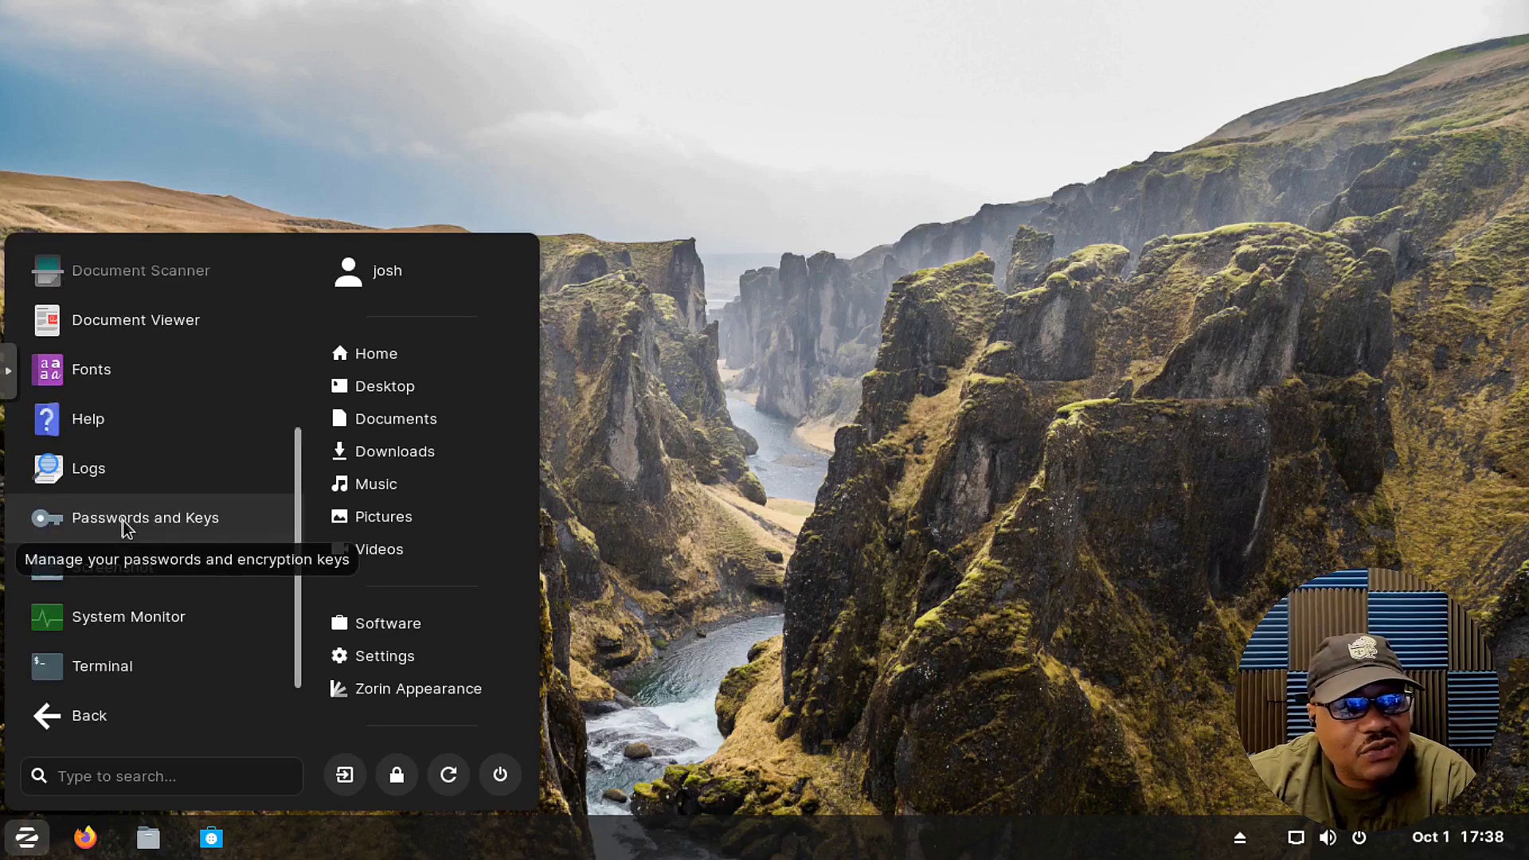
{"action": "left_click", "coordinate": [123, 667]}
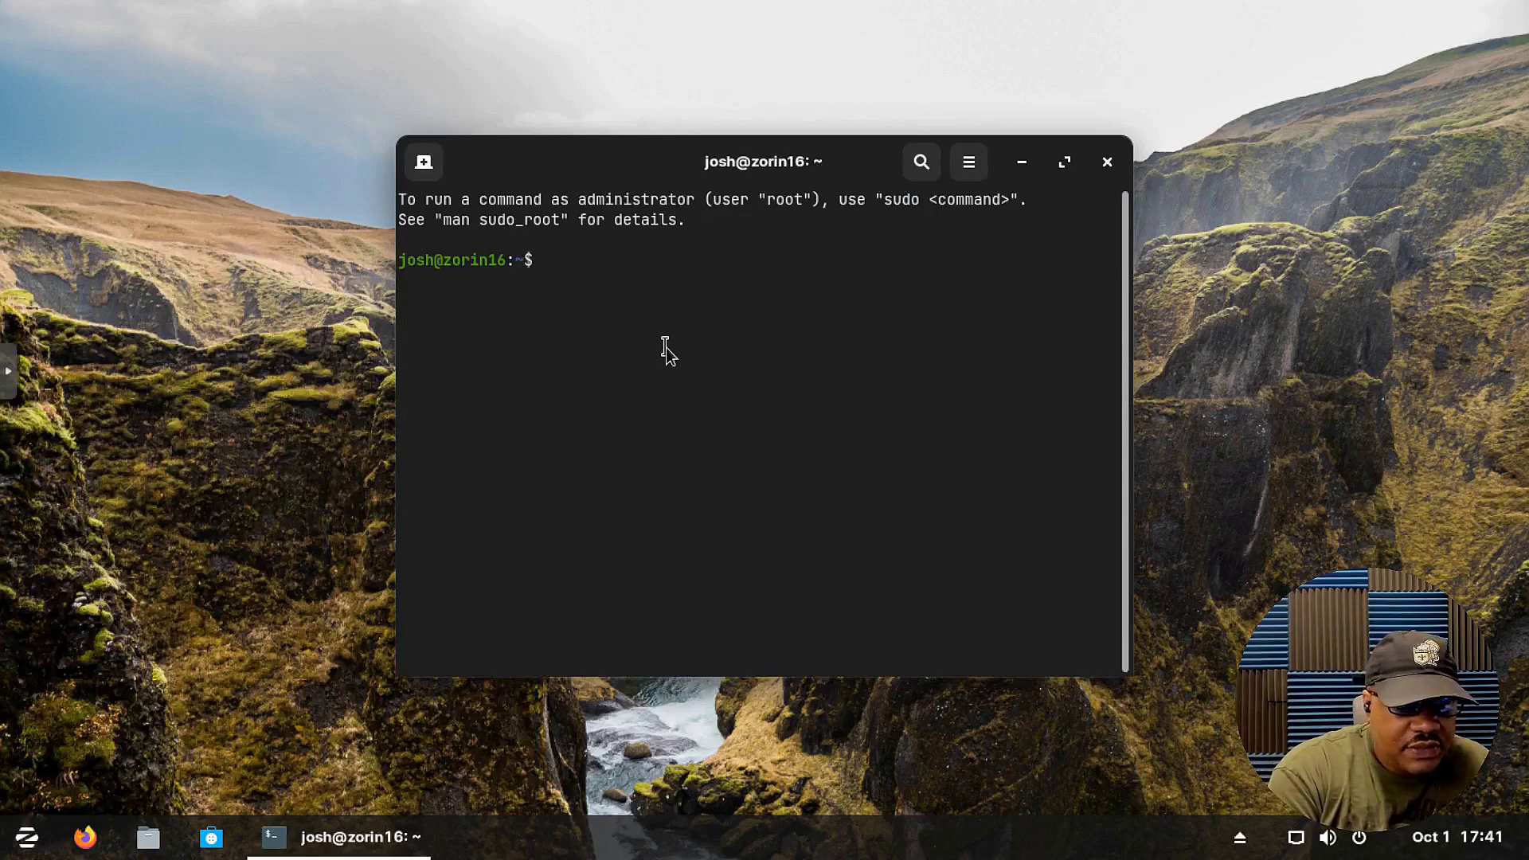
- Check the default shell by running echo $SHELL in the terminal
{"action": "type", "text": "echo "}
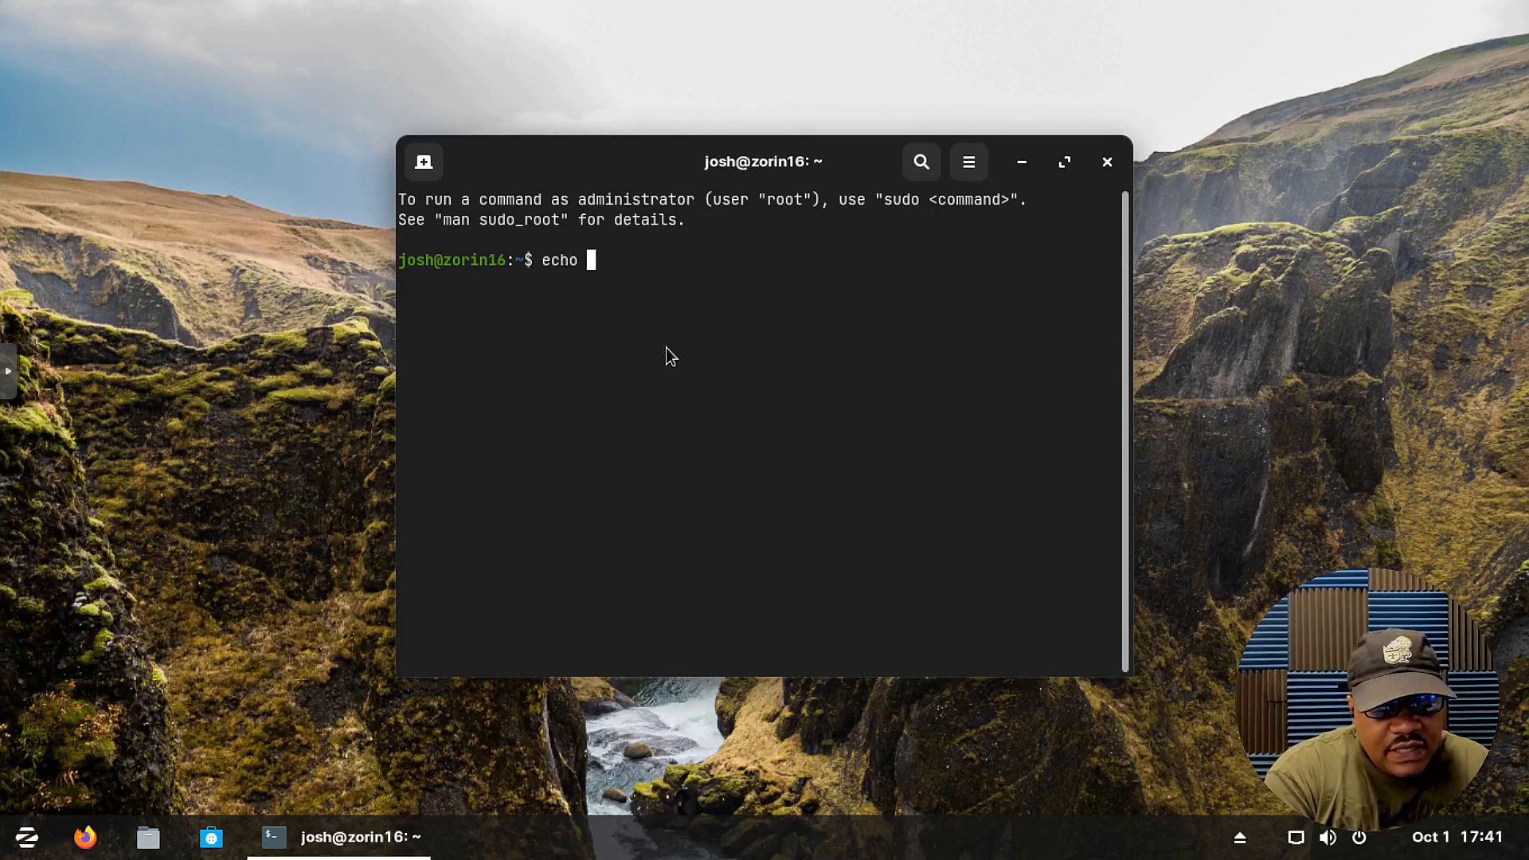
{"action": "type", "text": "$SHELL"}
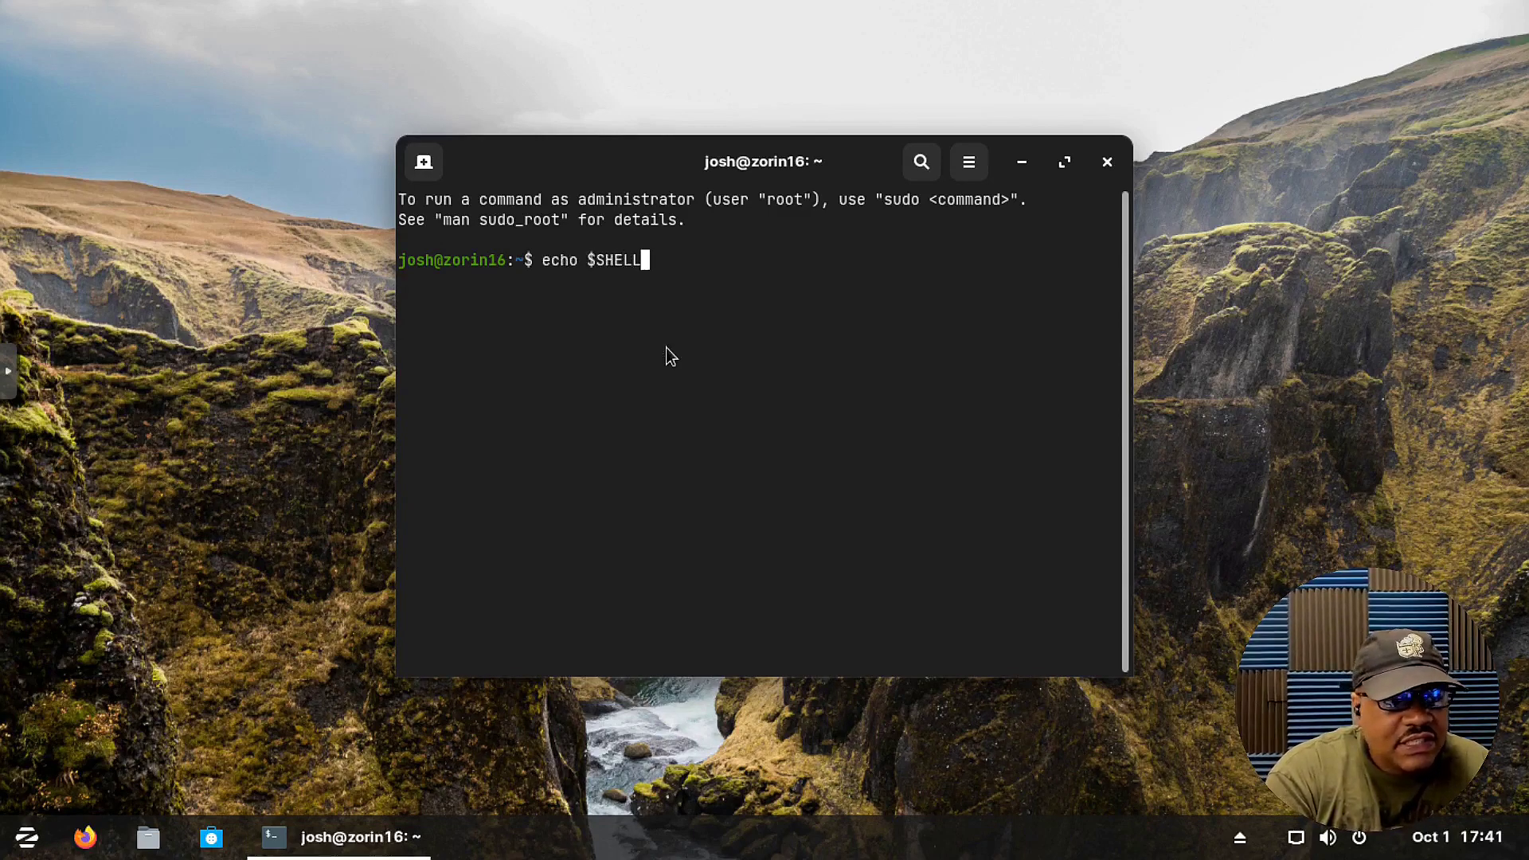
{"action": "key", "text": "Return"}
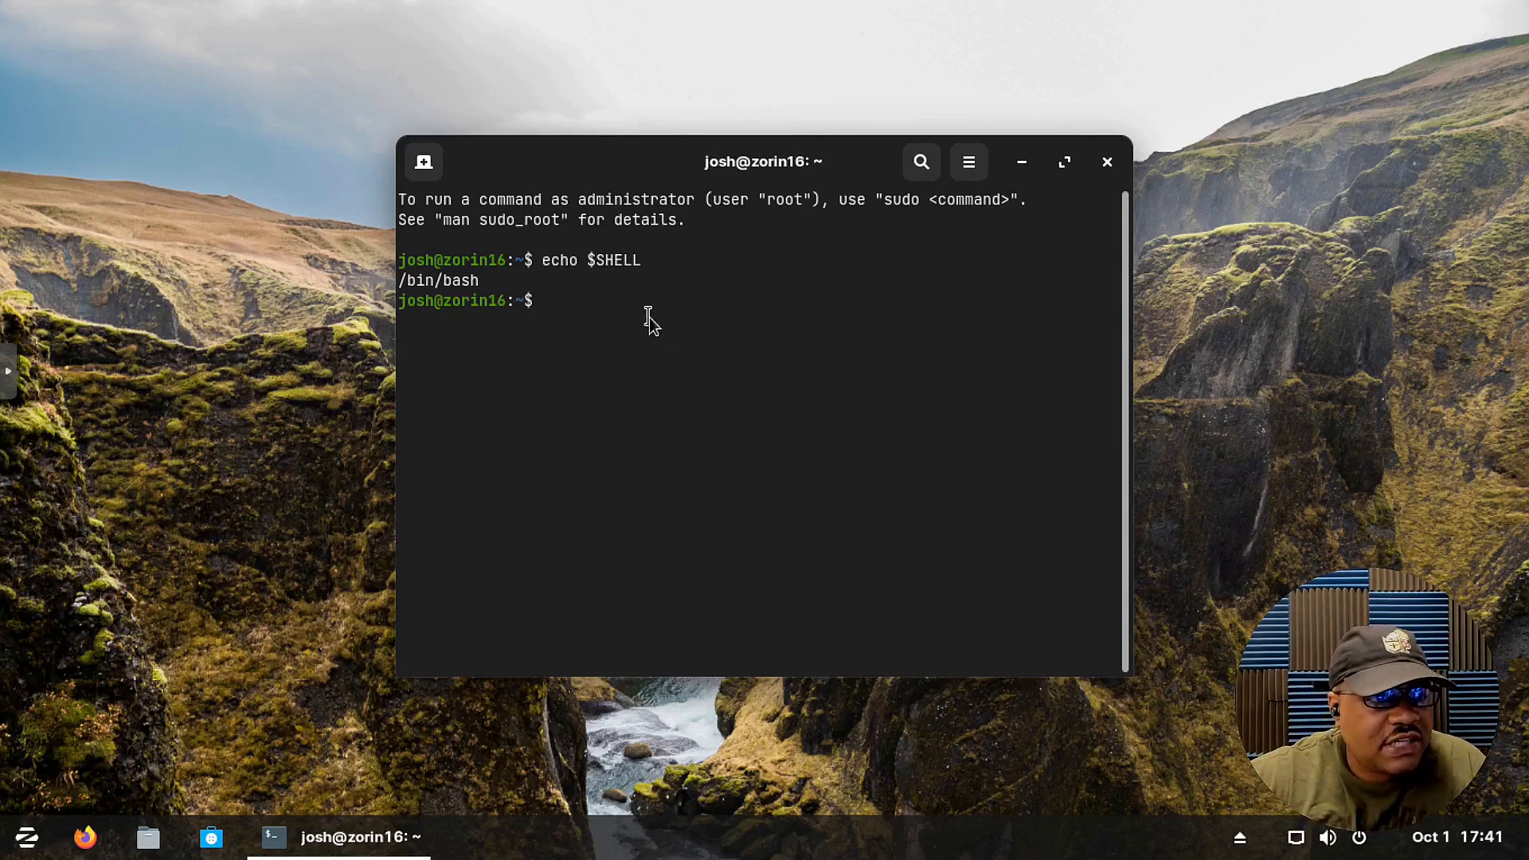
- Display the kernel and system details with uname -a, and briefly highlight the kernel version in the output
{"action": "type", "text": "nmae"}
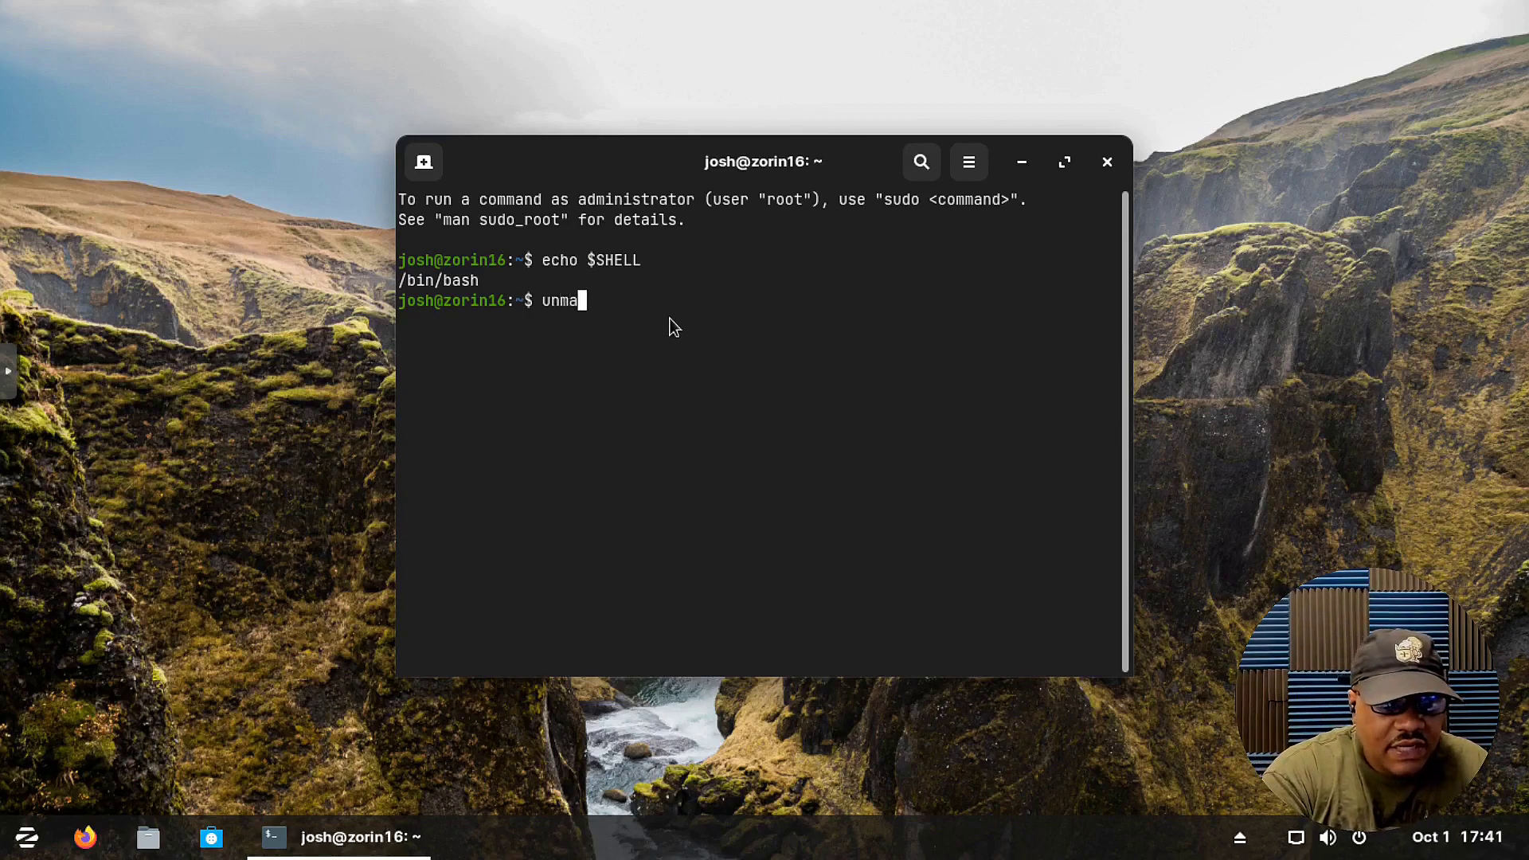
{"action": "key", "text": "BackSpace"}
{"action": "key", "text": "BackSpace"}
{"action": "key", "text": "BackSpace"}
{"action": "key", "text": "BackSpace"}
{"action": "type", "text": "ame "}
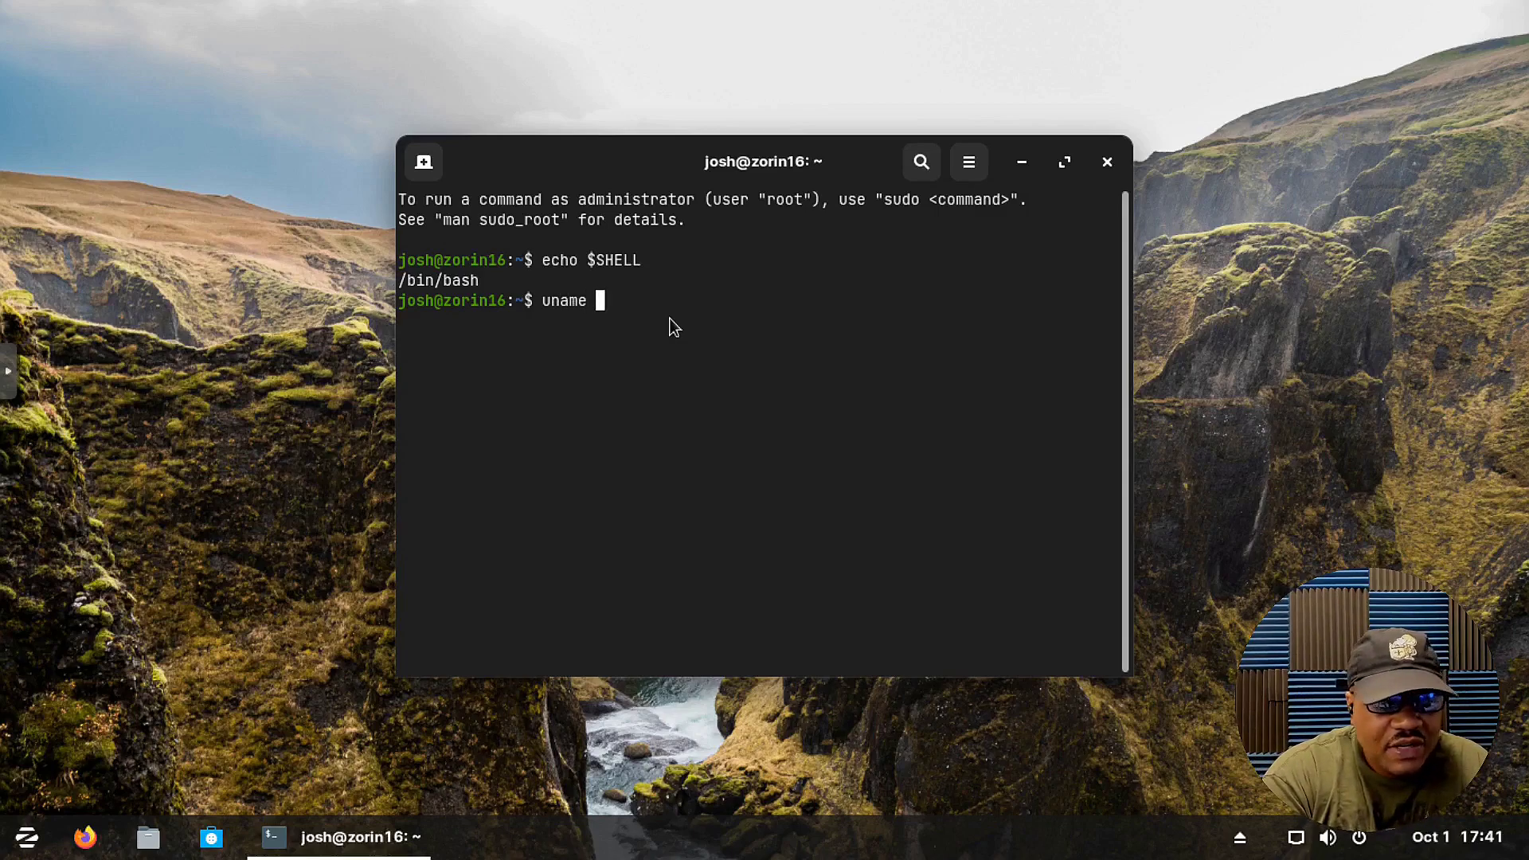
{"action": "type", "text": "-a"}
{"action": "key", "text": "Return"}
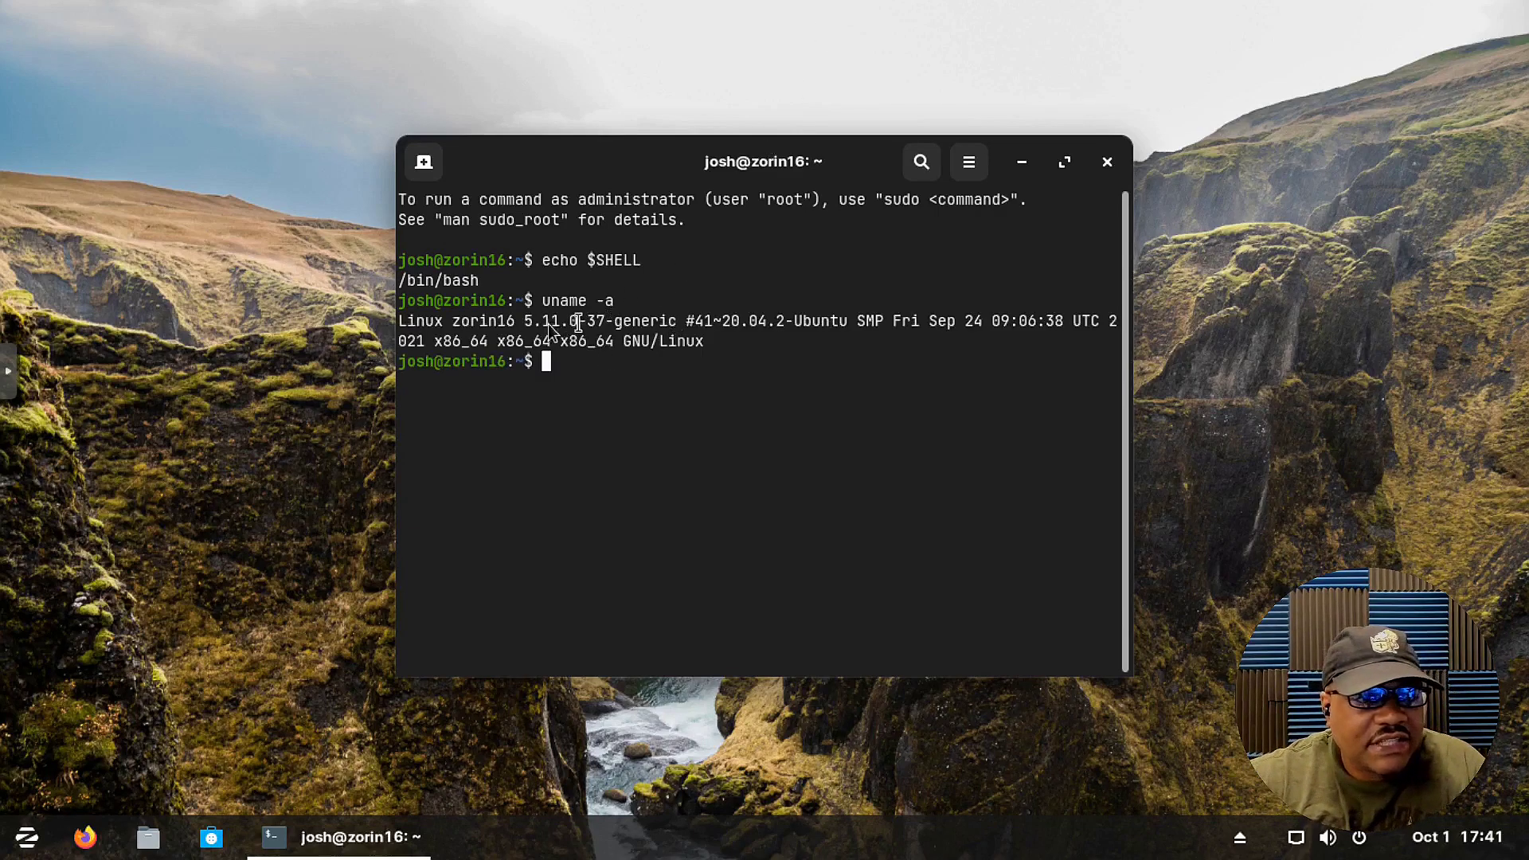
{"action": "left_click_drag", "start_coordinate": [525, 323], "coordinate": [592, 327]}
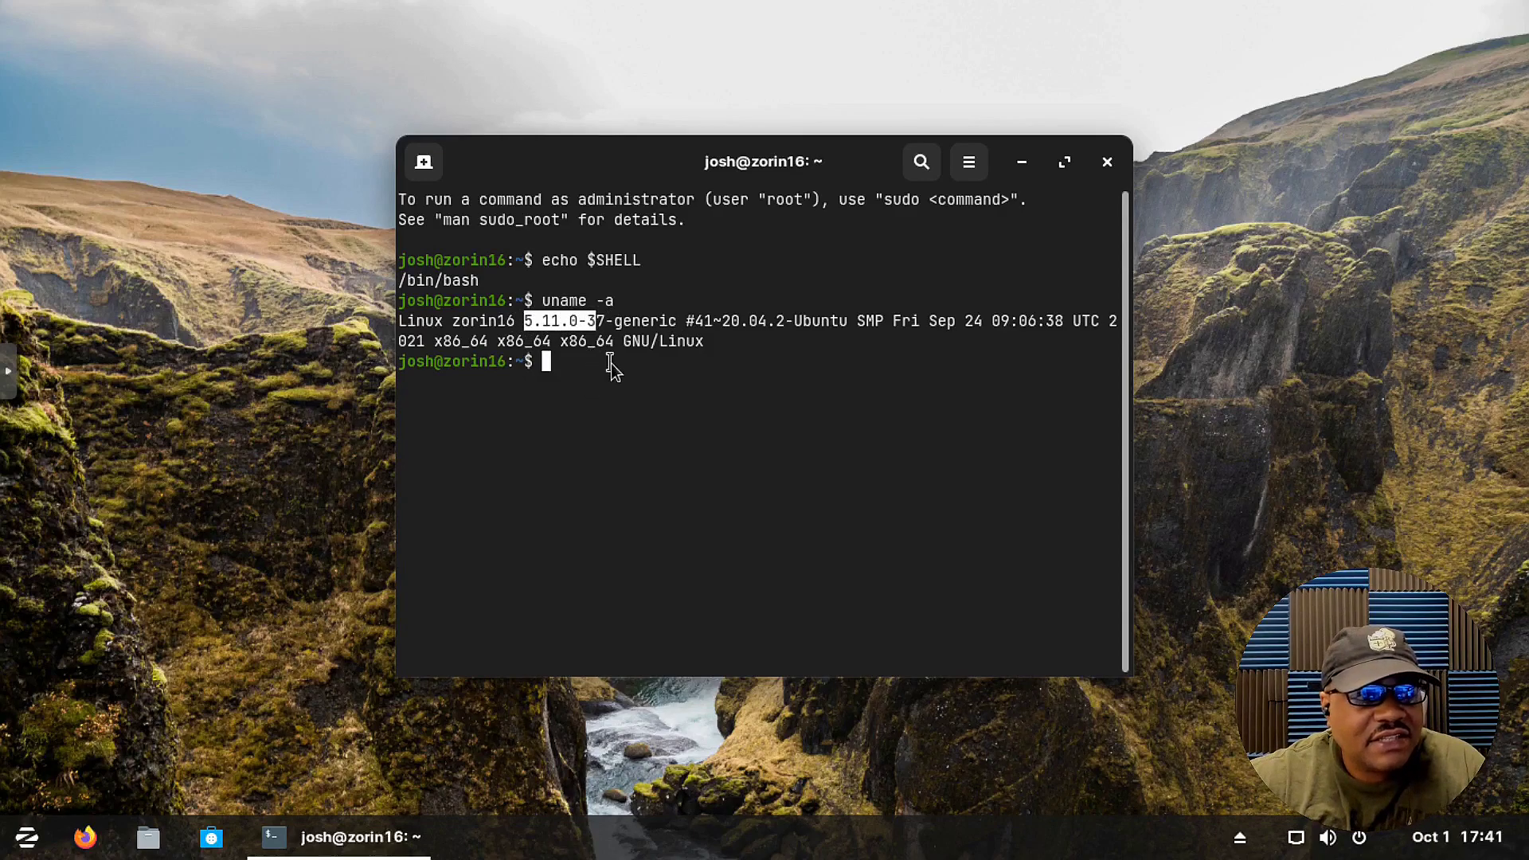
{"action": "left_click", "coordinate": [611, 366]}
{"action": "type", "text": "ex"}
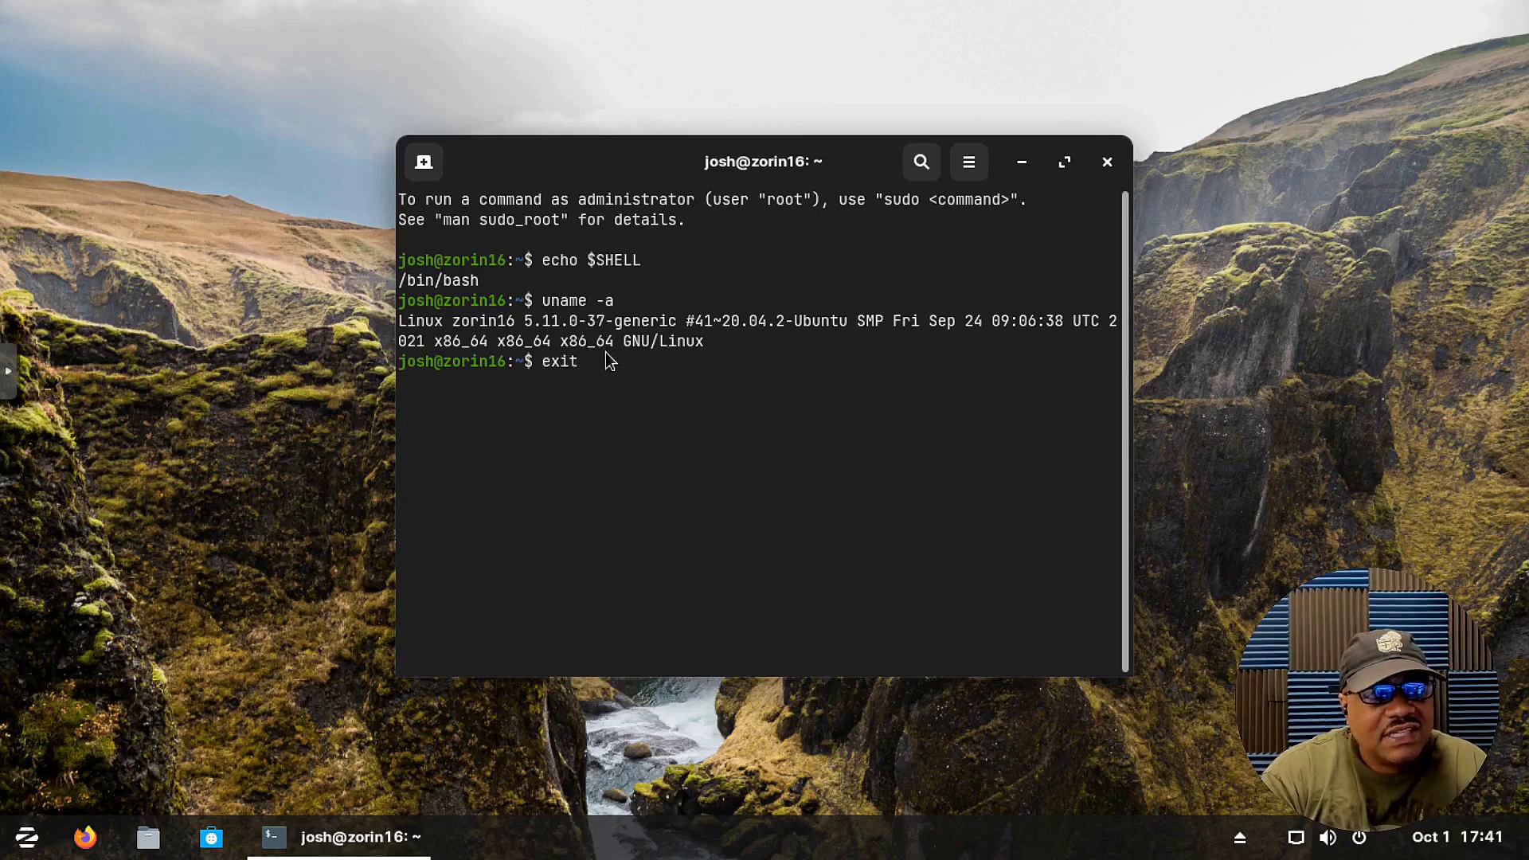
{"action": "type", "text": "it"}
{"action": "key", "text": "BackSpace"}
{"action": "key", "text": "BackSpace"}
{"action": "key", "text": "BackSpace"}
{"action": "key", "text": "BackSpace"}
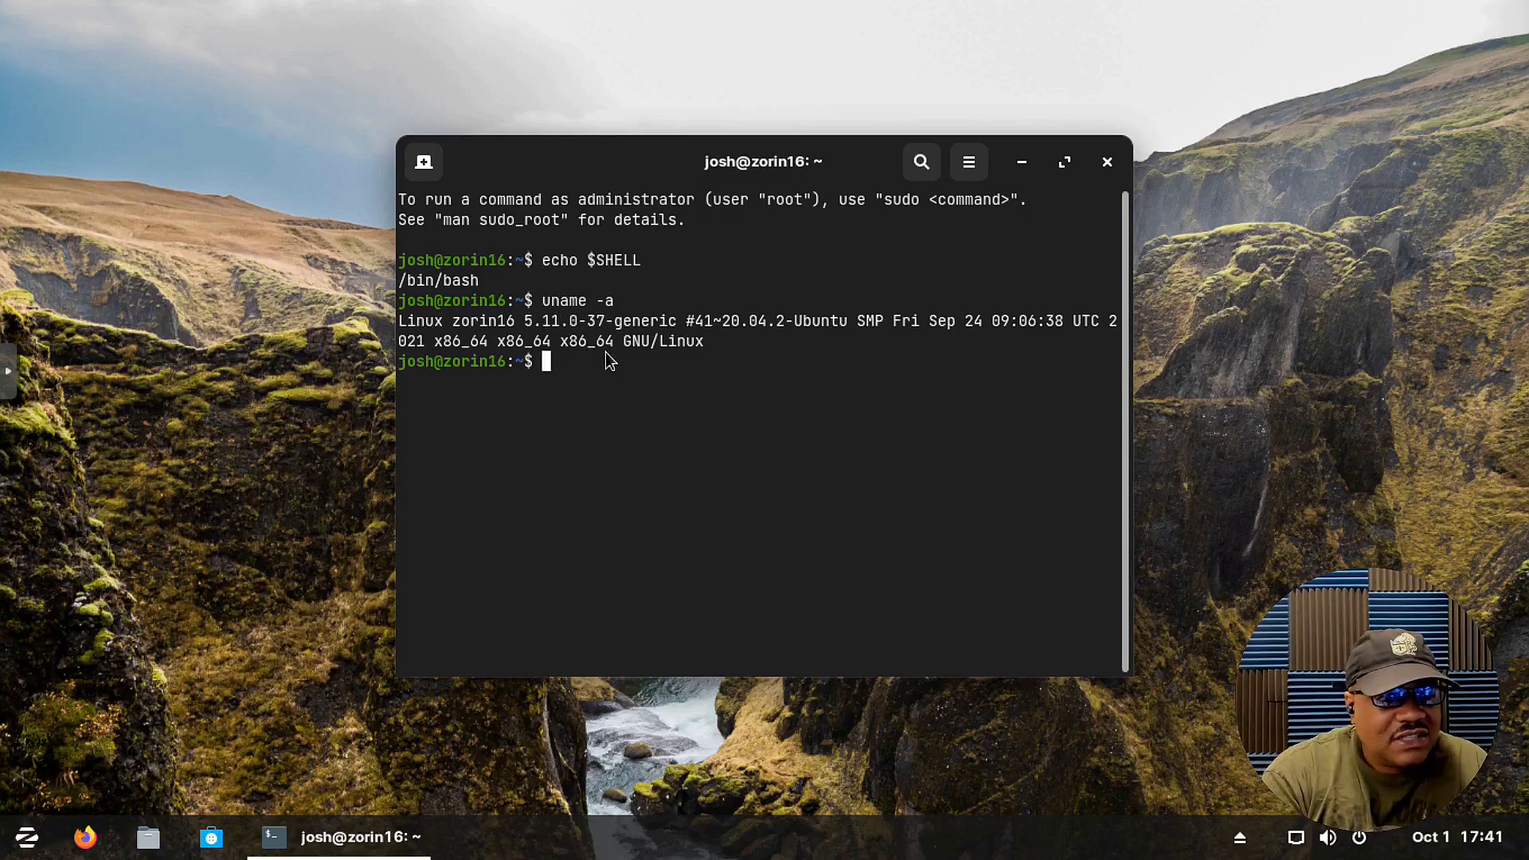
- End the terminal session with the exit command
{"action": "type", "text": "exit"}
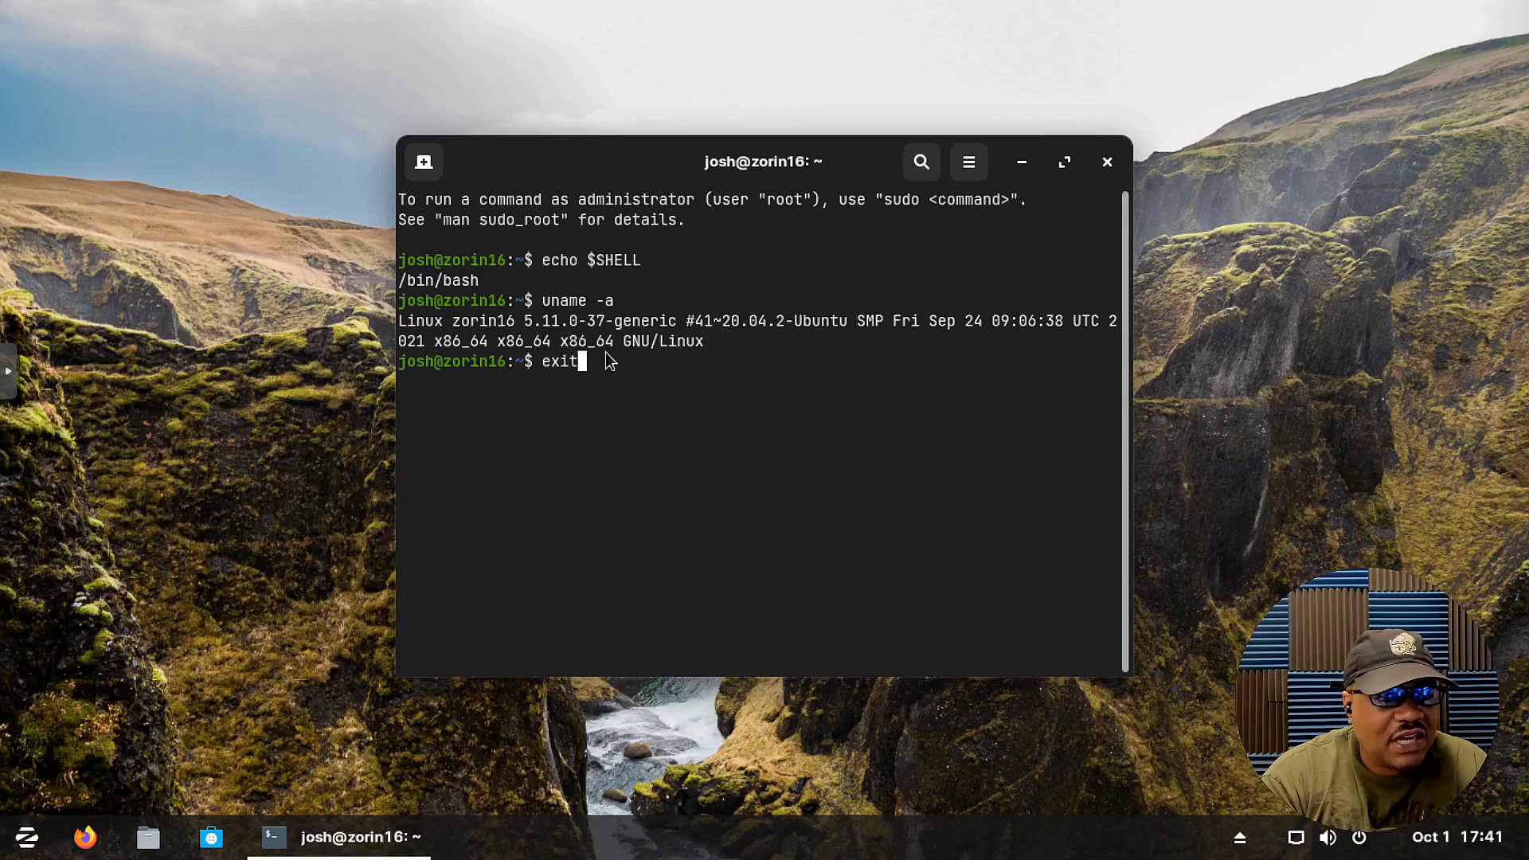
{"action": "key", "text": "Return"}
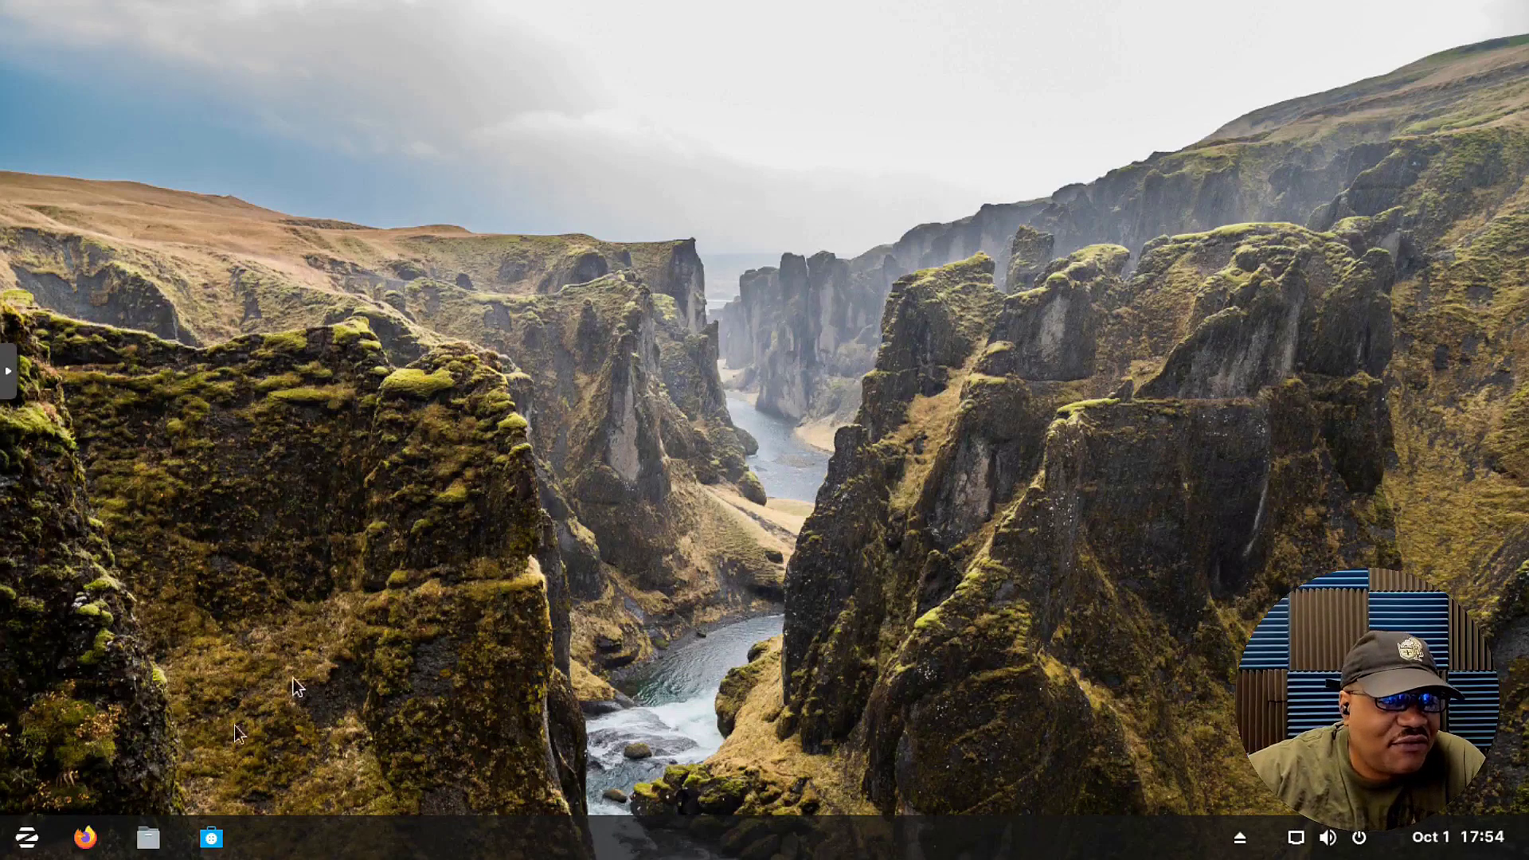
- Open the Home folder in the file manager and shift its window slightly across the desktop
{"action": "left_click", "coordinate": [147, 840]}
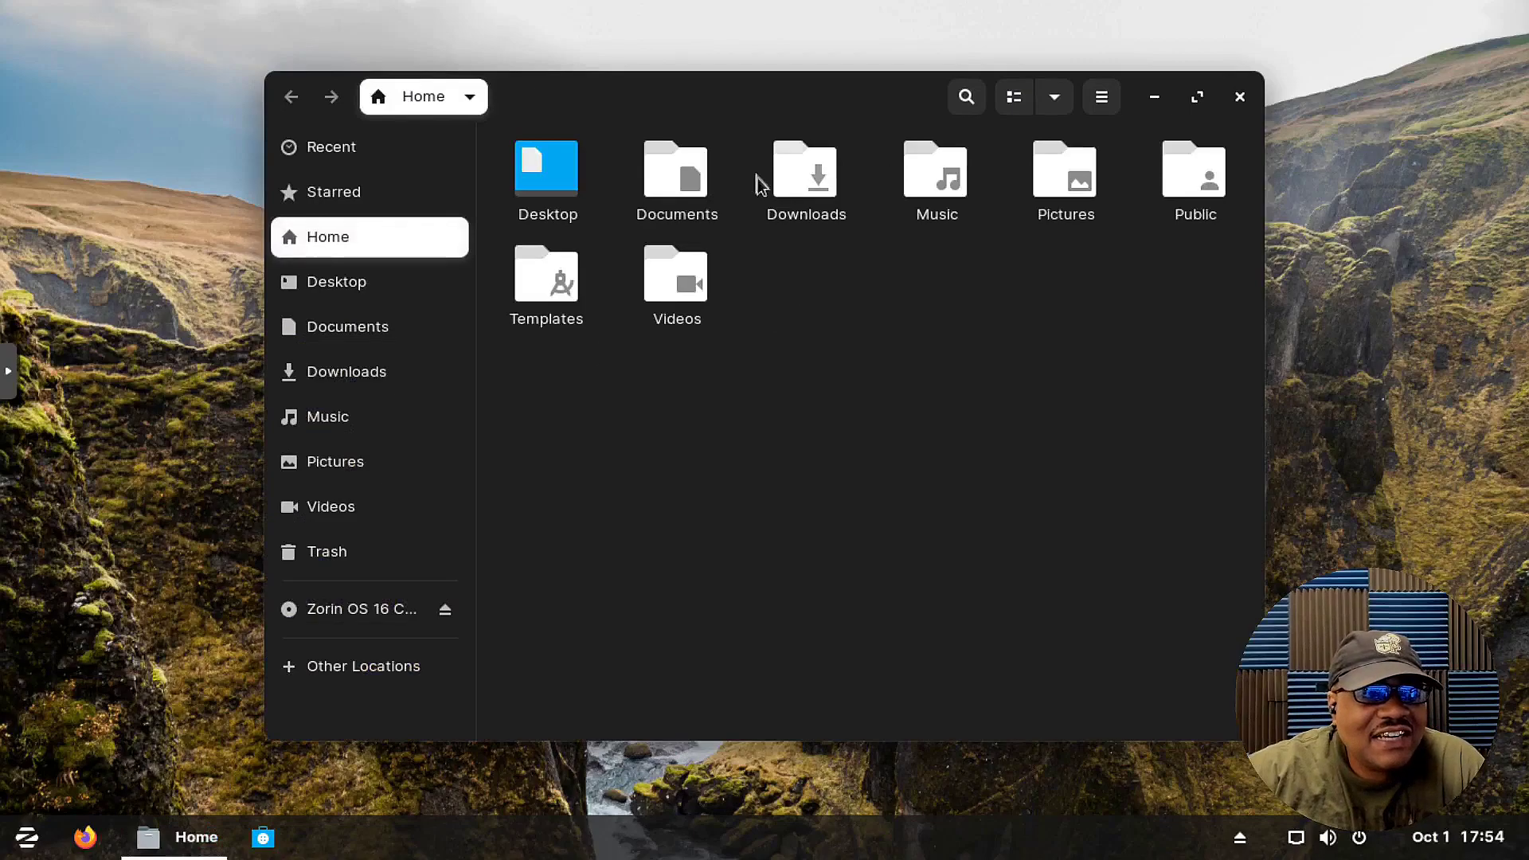
{"action": "left_click_drag", "start_coordinate": [825, 106], "coordinate": [866, 104]}
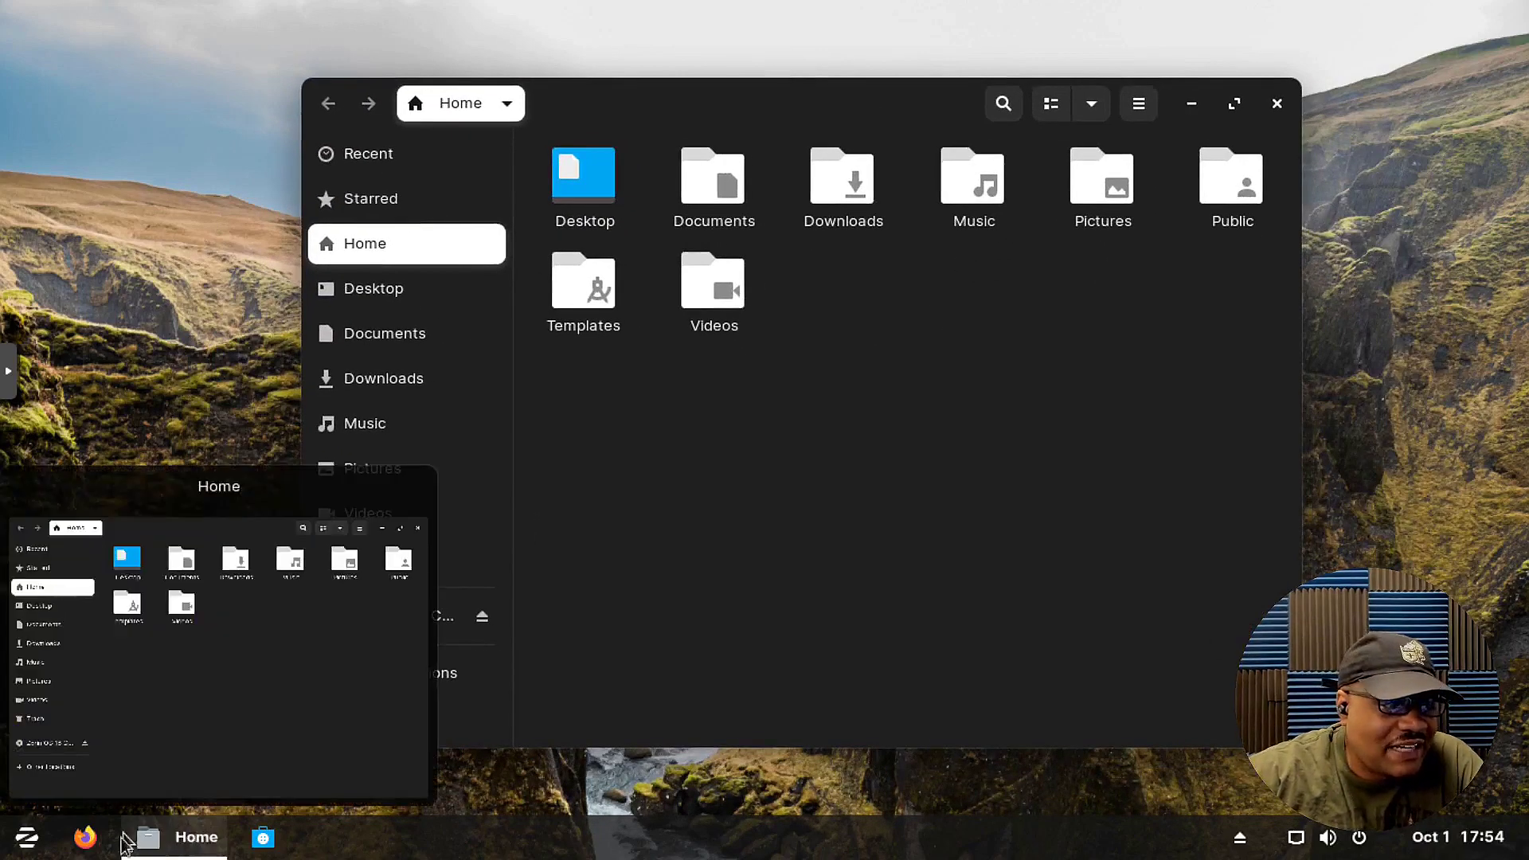
- Launch Clocks from the Accessories category and reposition its window over the Home folder window
{"action": "left_click", "coordinate": [26, 836]}
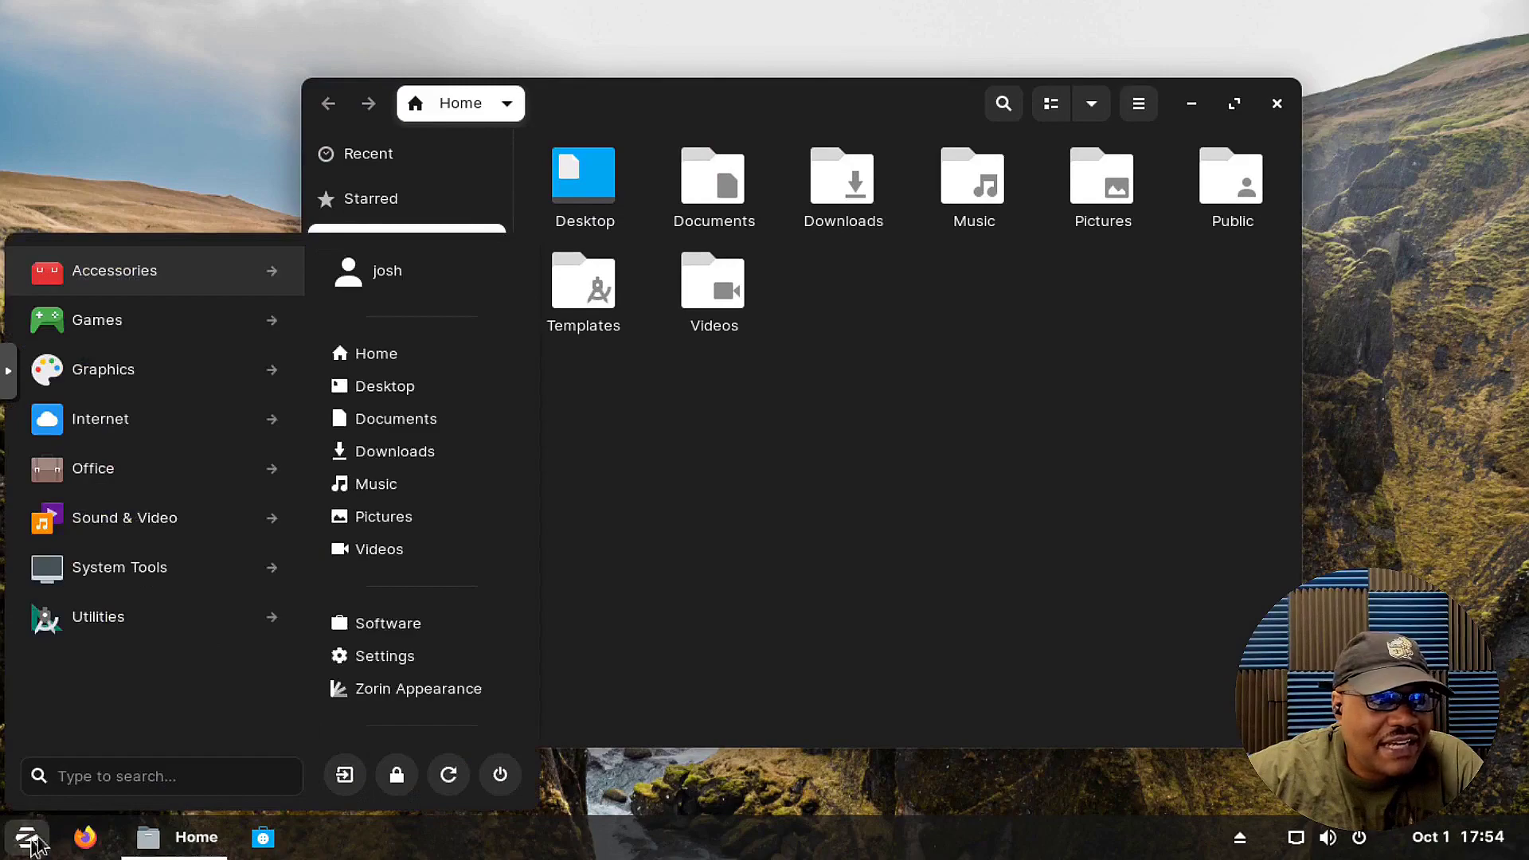
{"action": "left_click", "coordinate": [121, 274]}
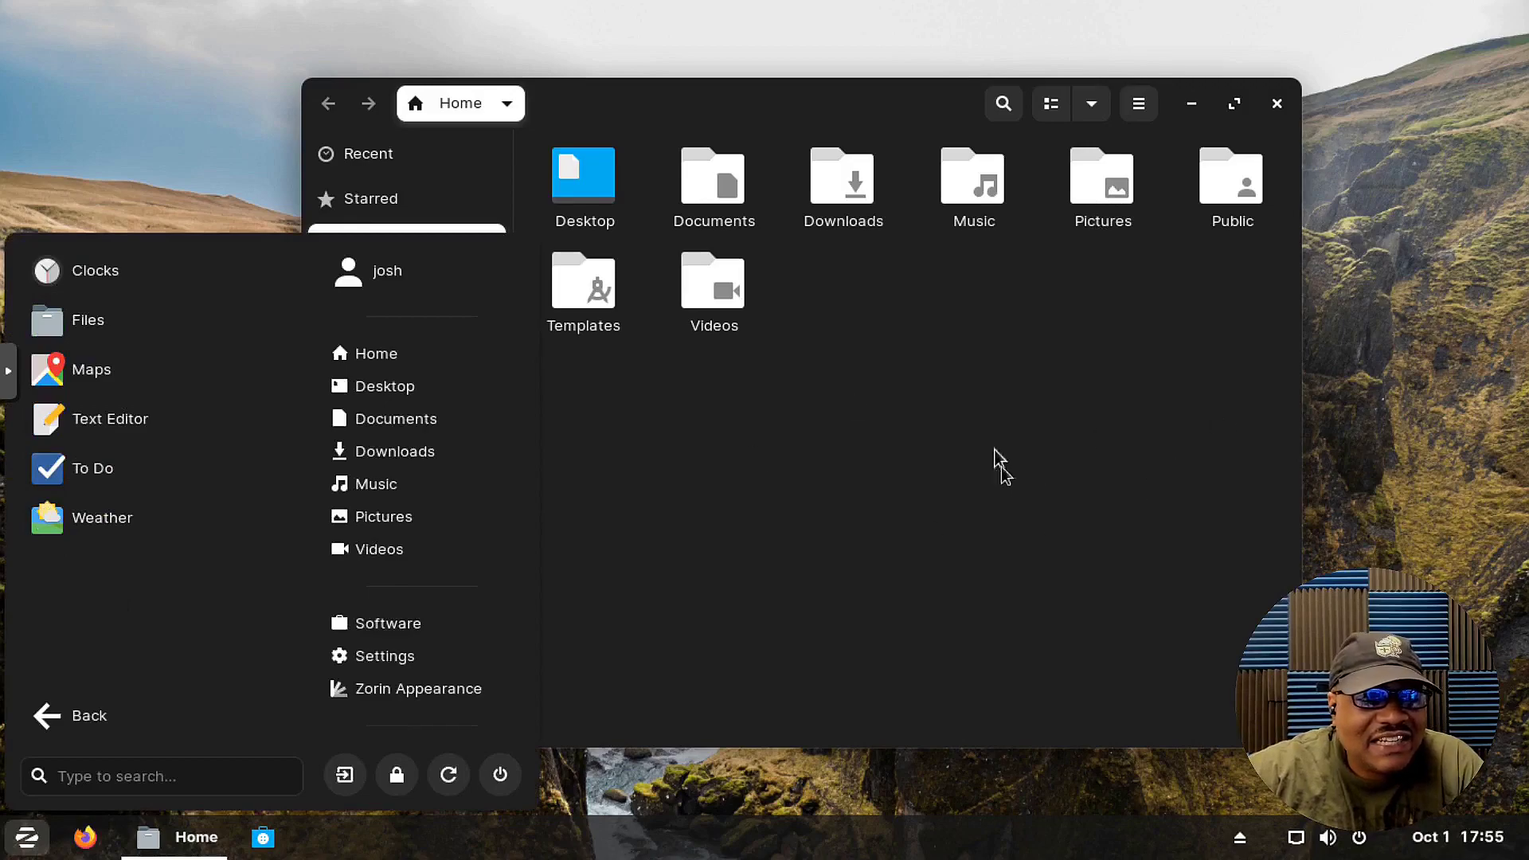
{"action": "left_click", "coordinate": [135, 279]}
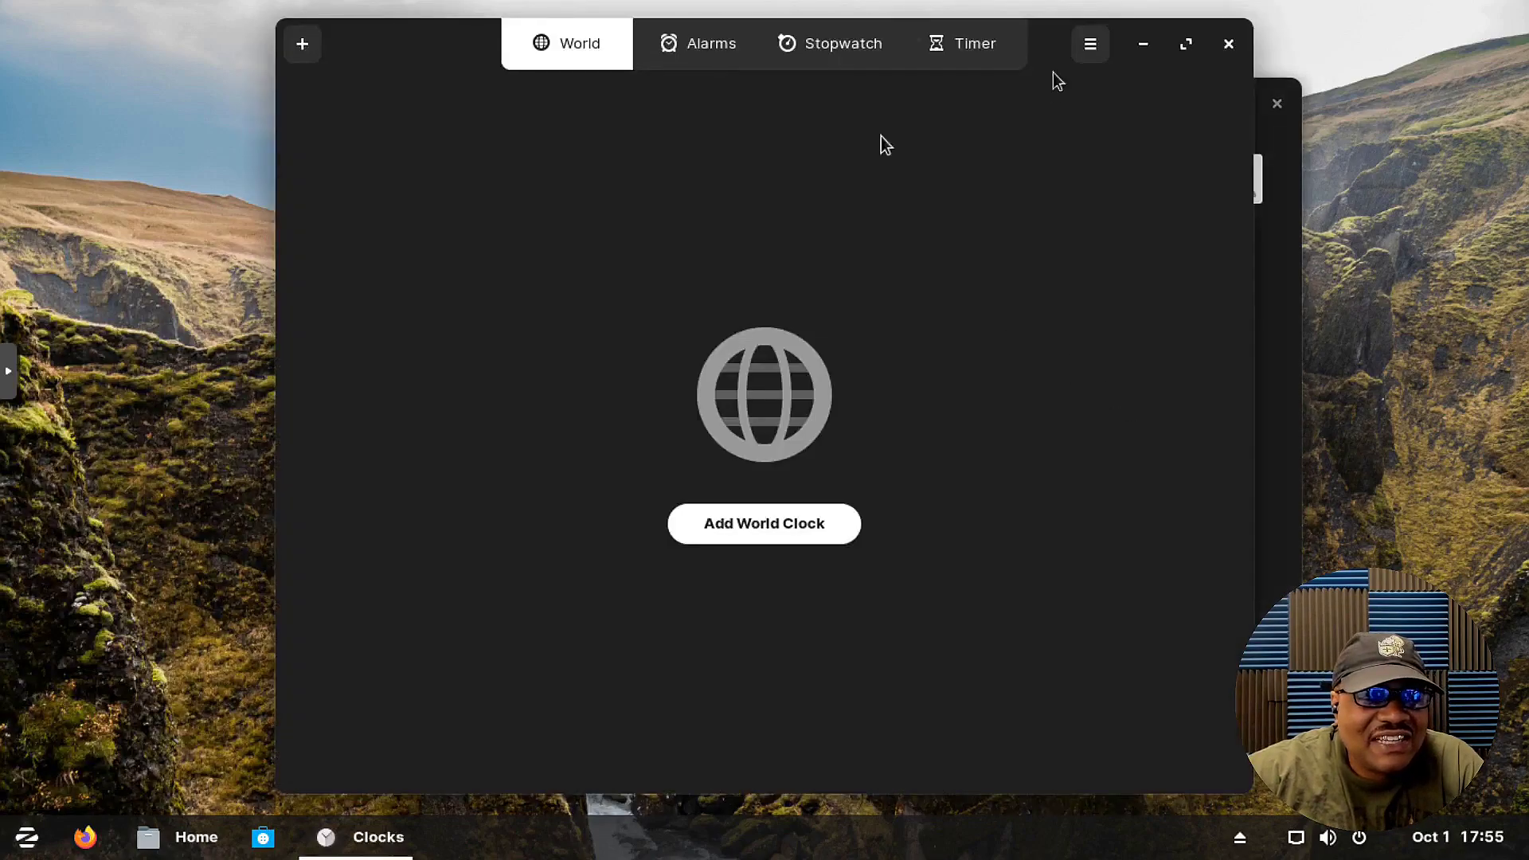
{"action": "left_click_drag", "start_coordinate": [1078, 120], "coordinate": [880, 74]}
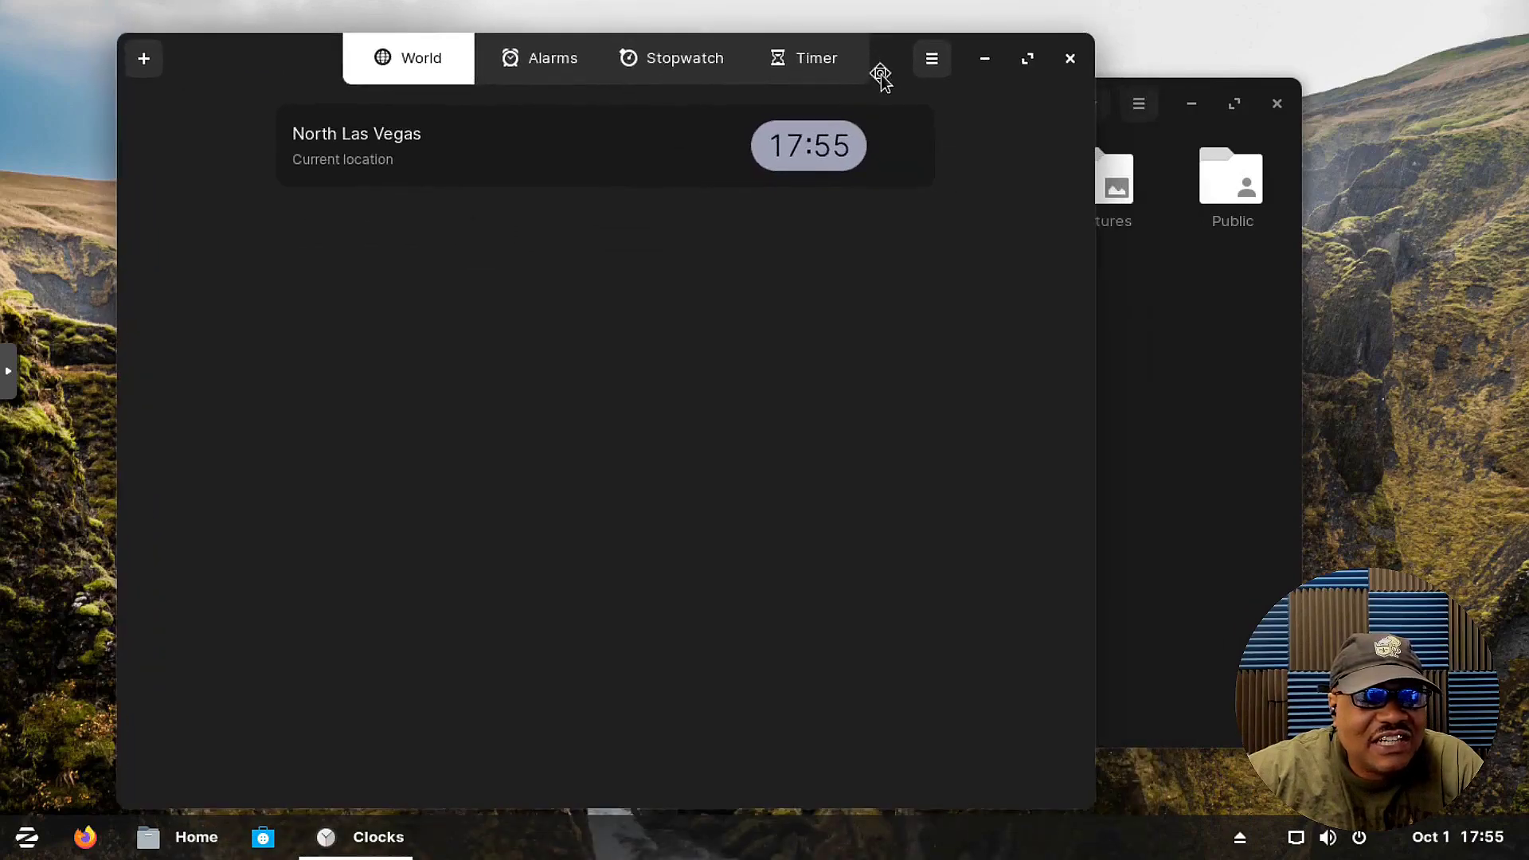
- Close Clocks and move the Home folder window to a different spot on the desktop
{"action": "left_click", "coordinate": [1069, 59]}
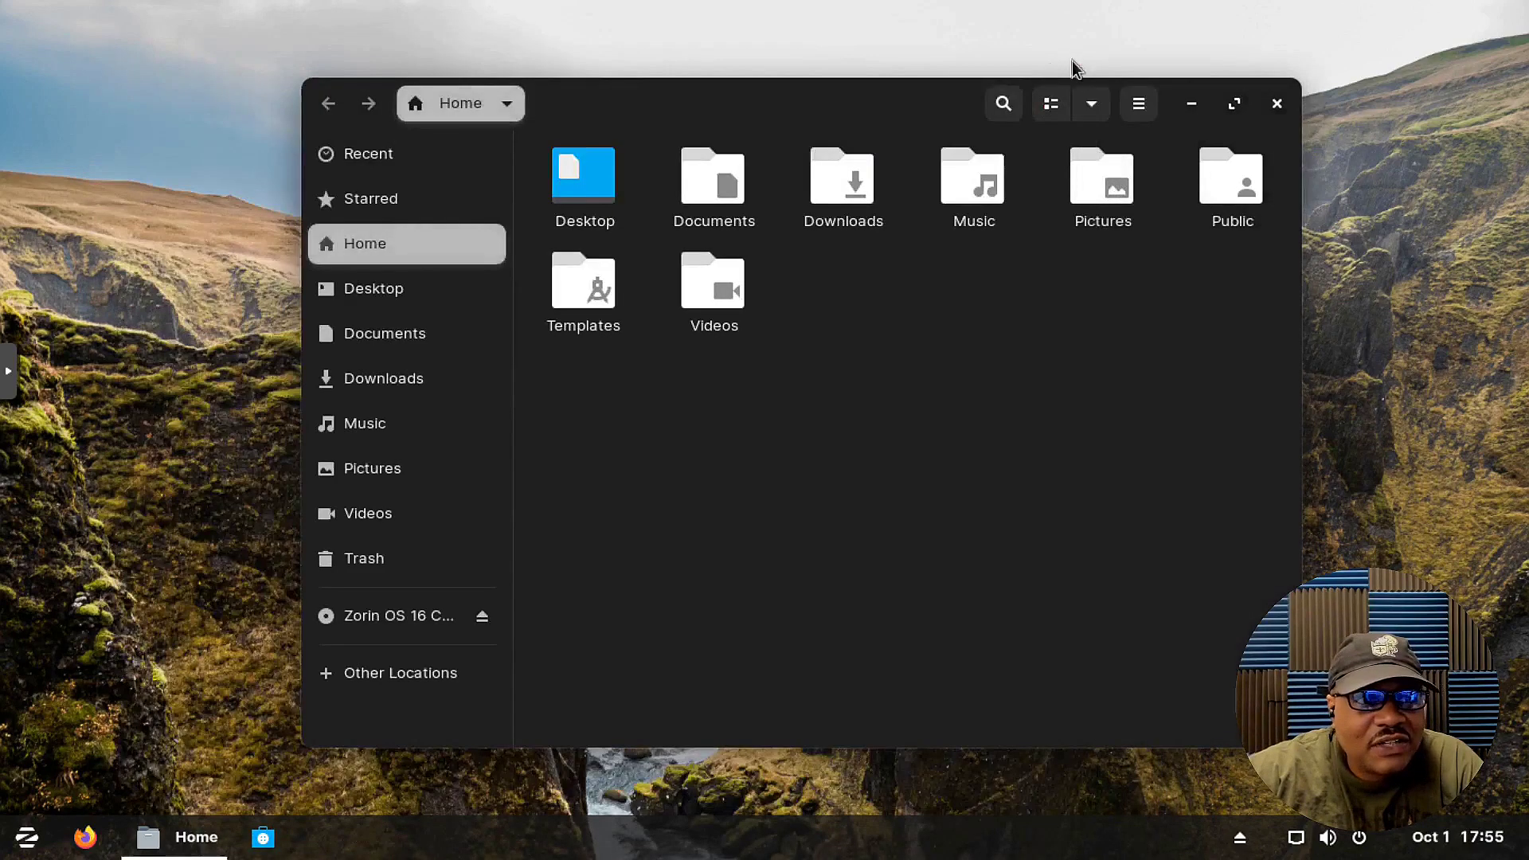
{"action": "left_click_drag", "start_coordinate": [877, 103], "coordinate": [748, 112]}
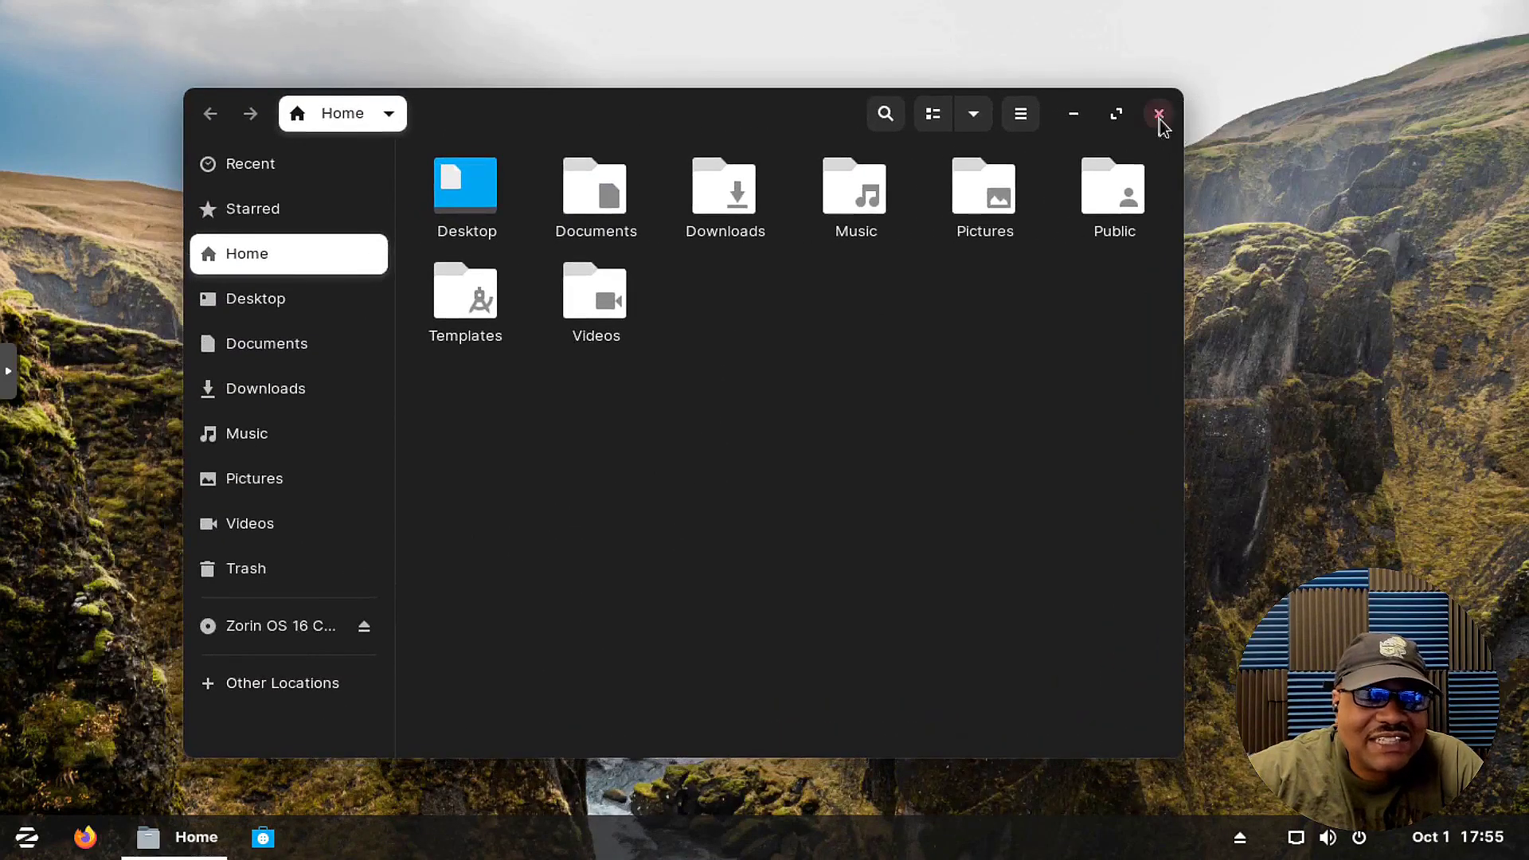